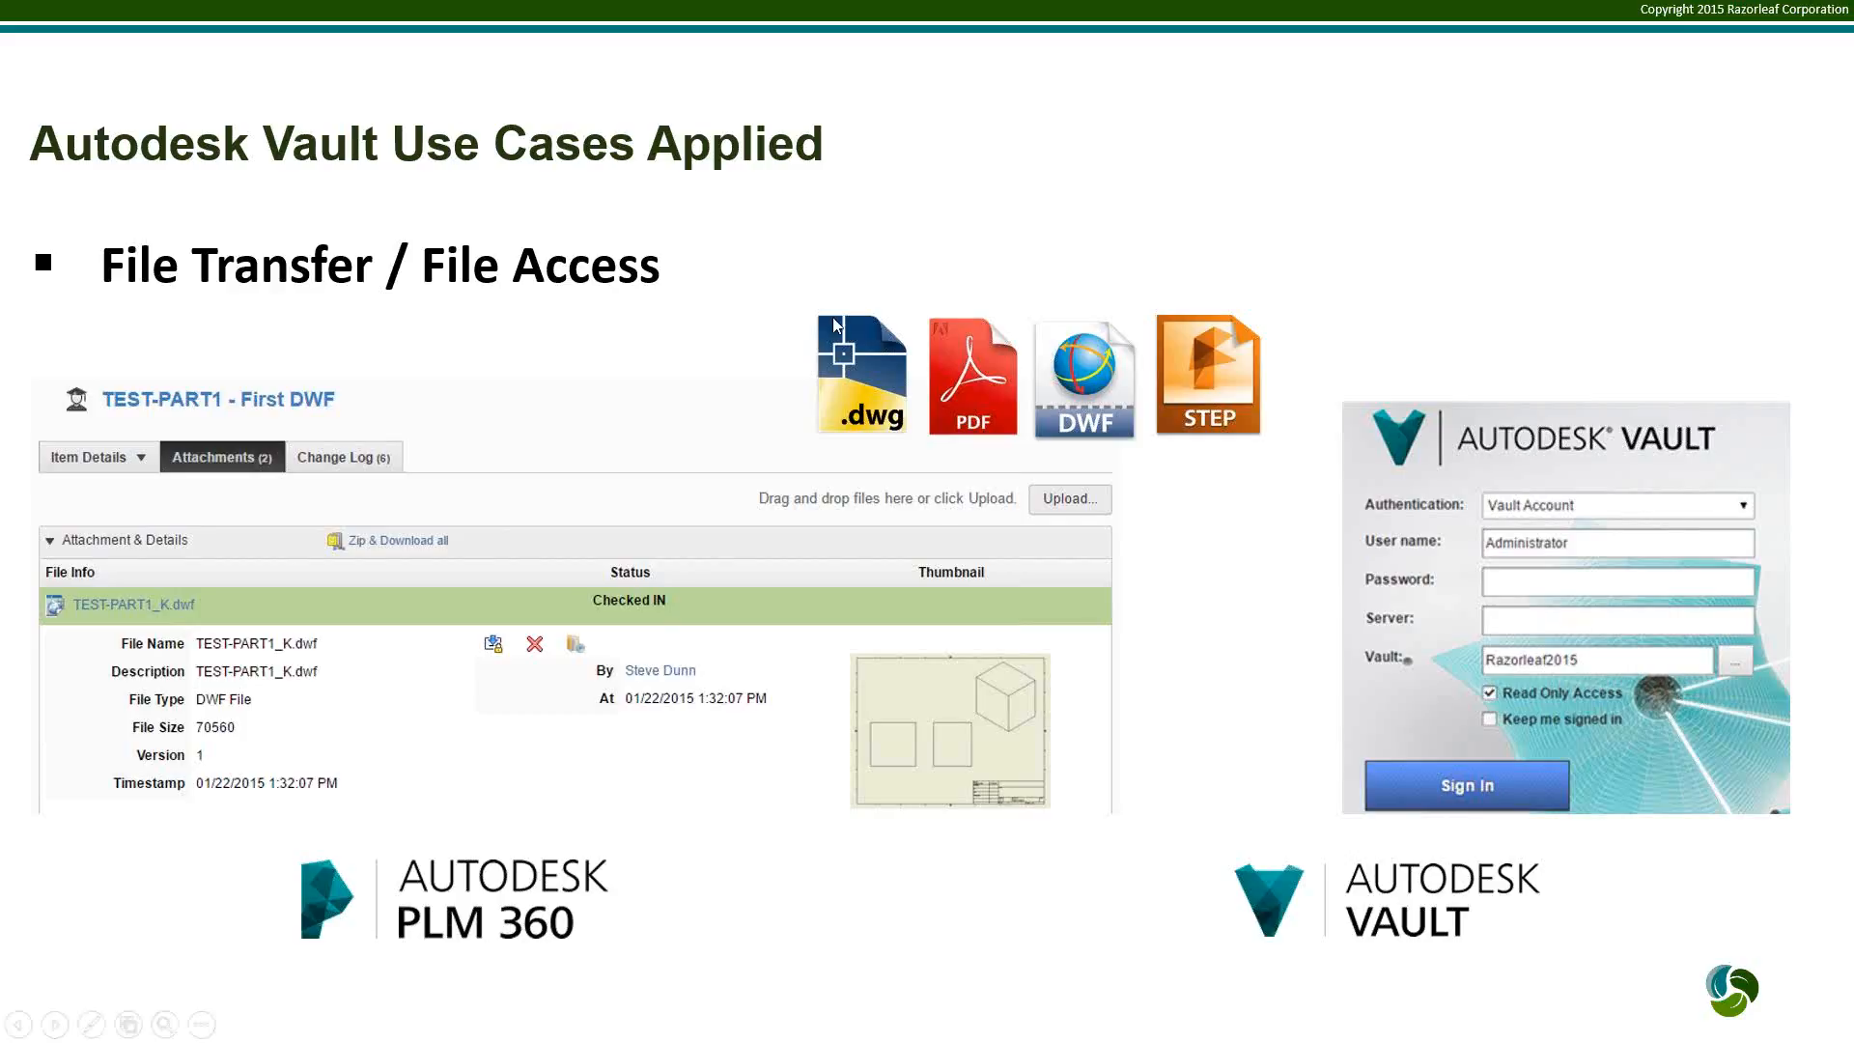
click(1853, 279)
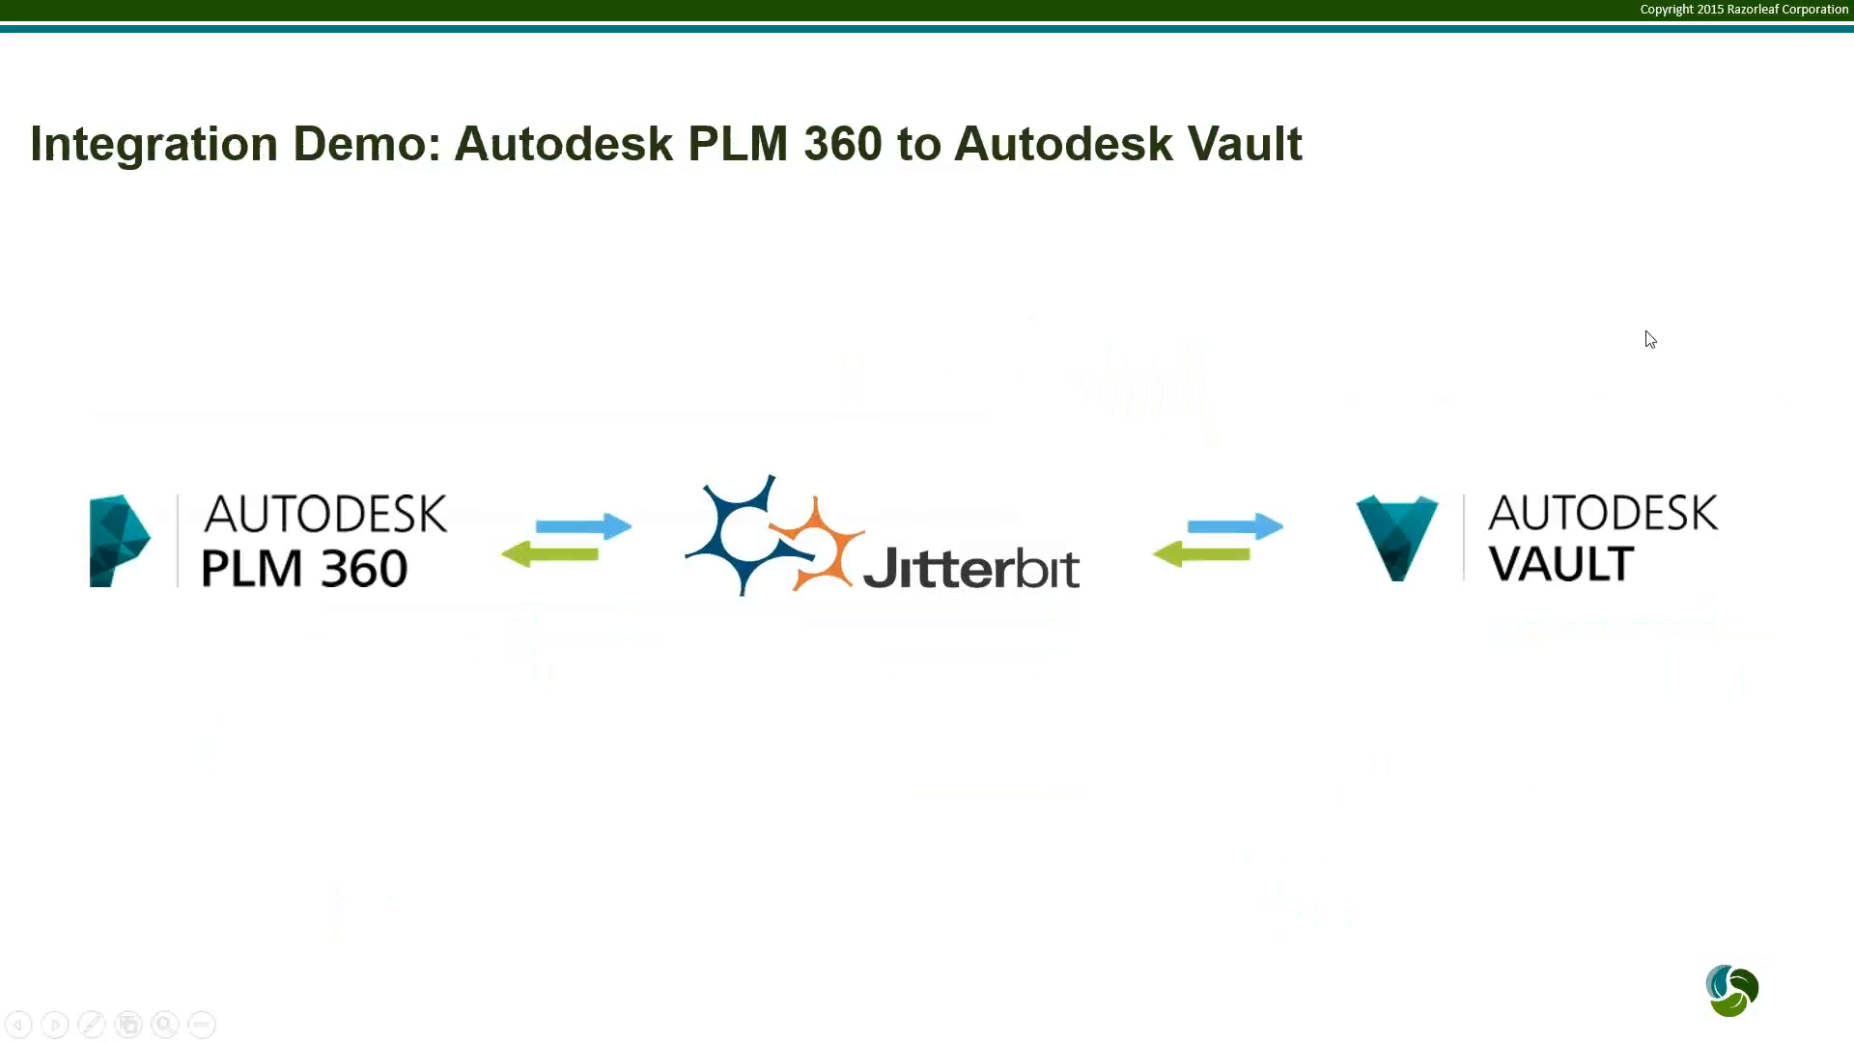
Switch to Autodesk Vault and examine the properties of the CJ Rack Mount folder in the Projects folder under Designs
key(alt+Tab)
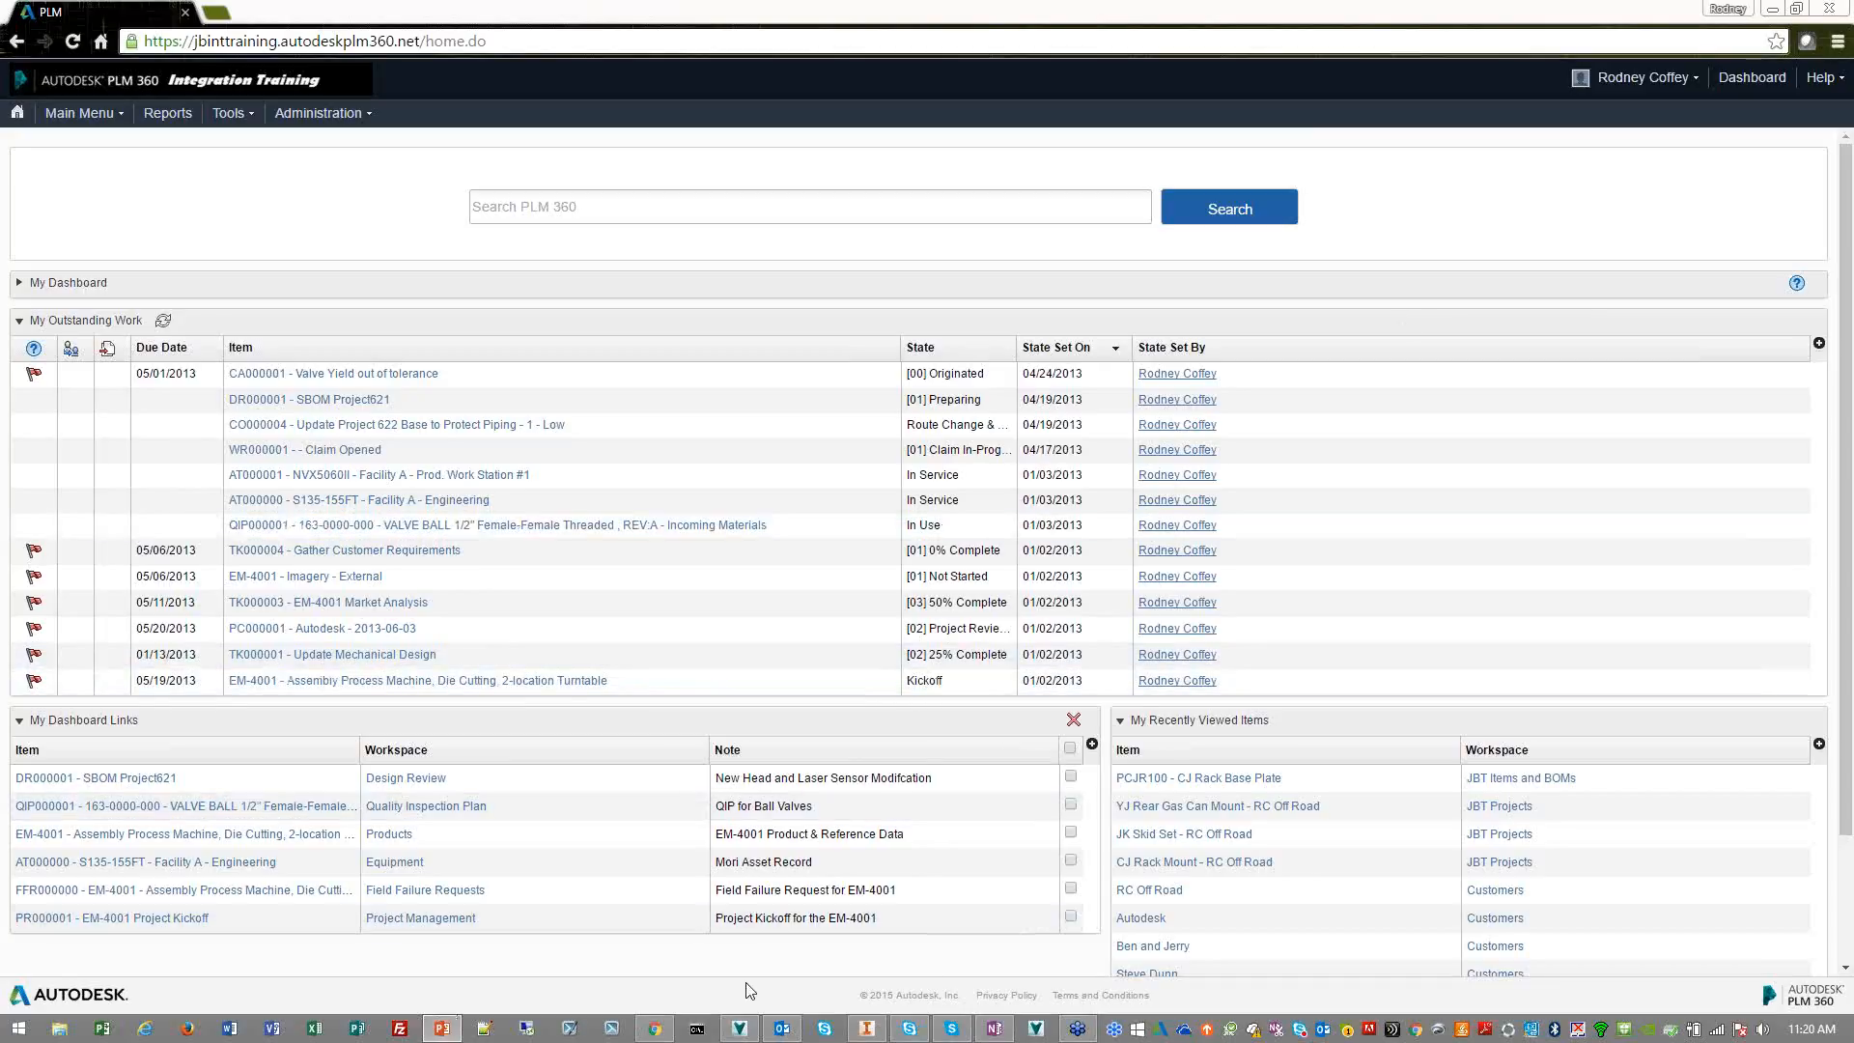
click(739, 1029)
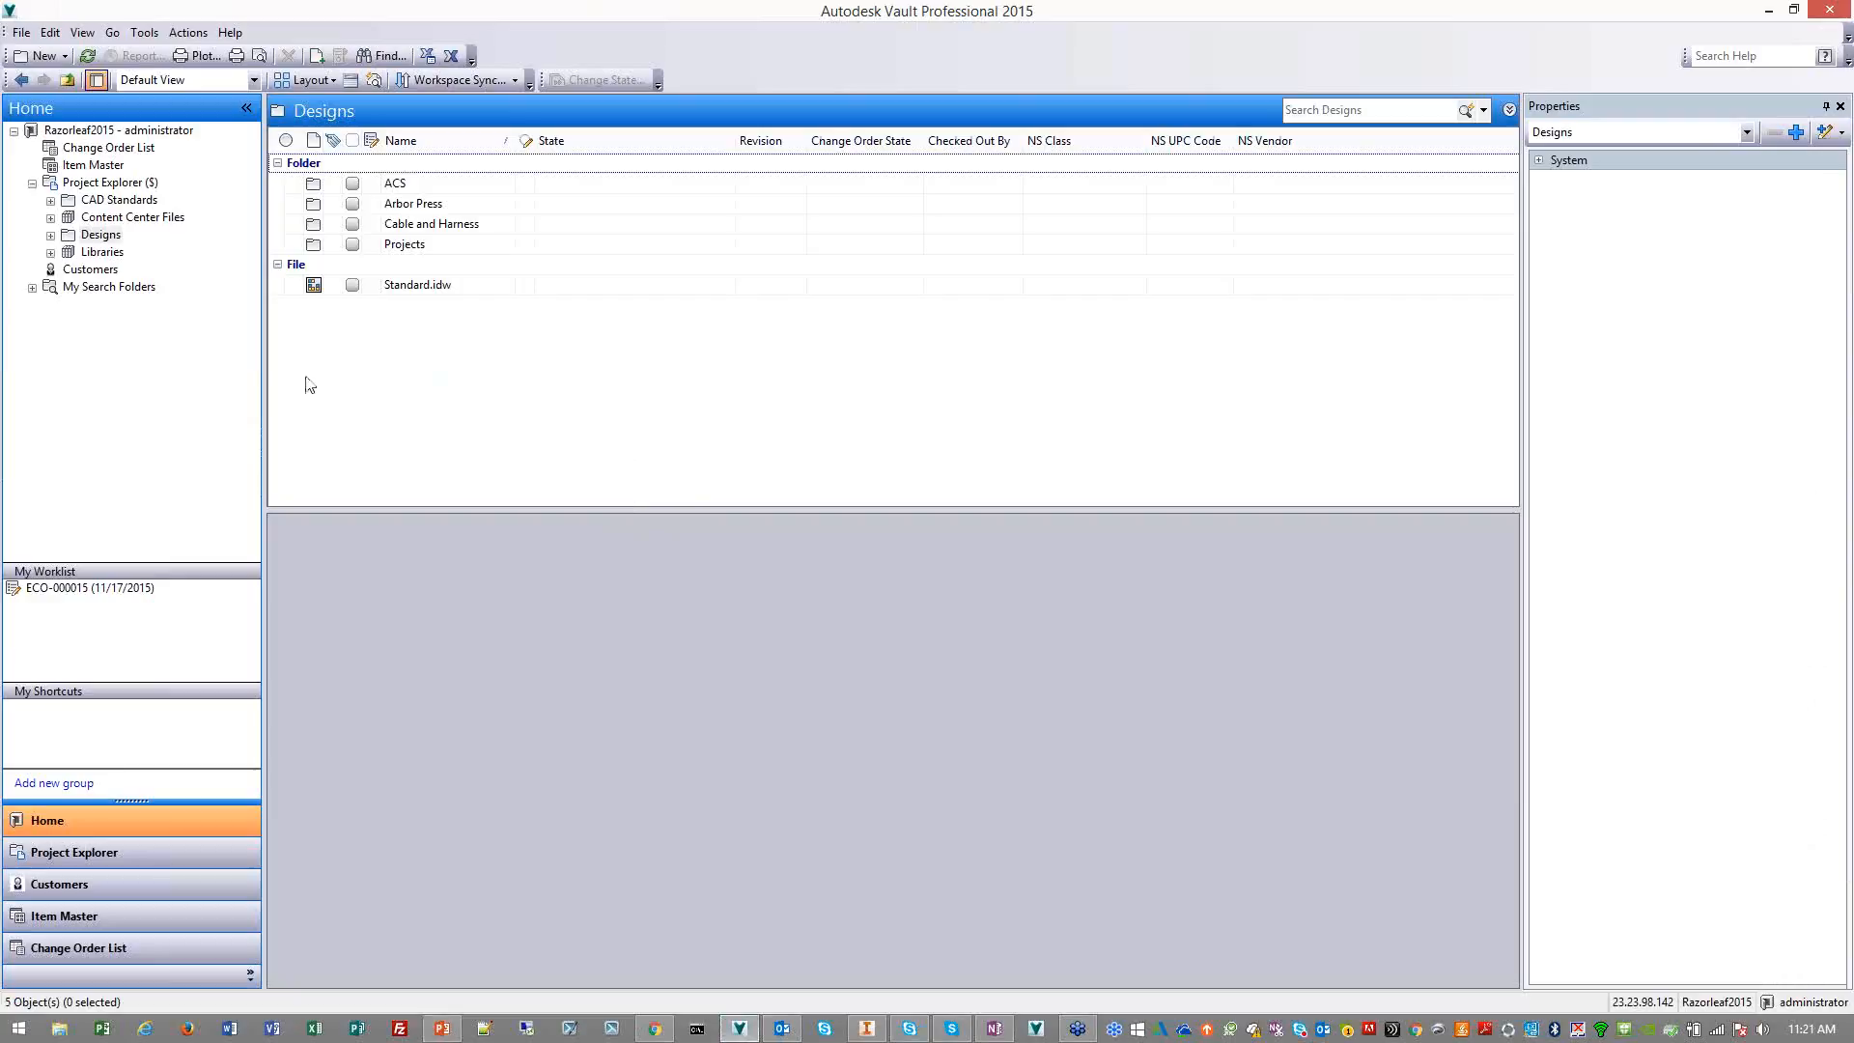
click(103, 238)
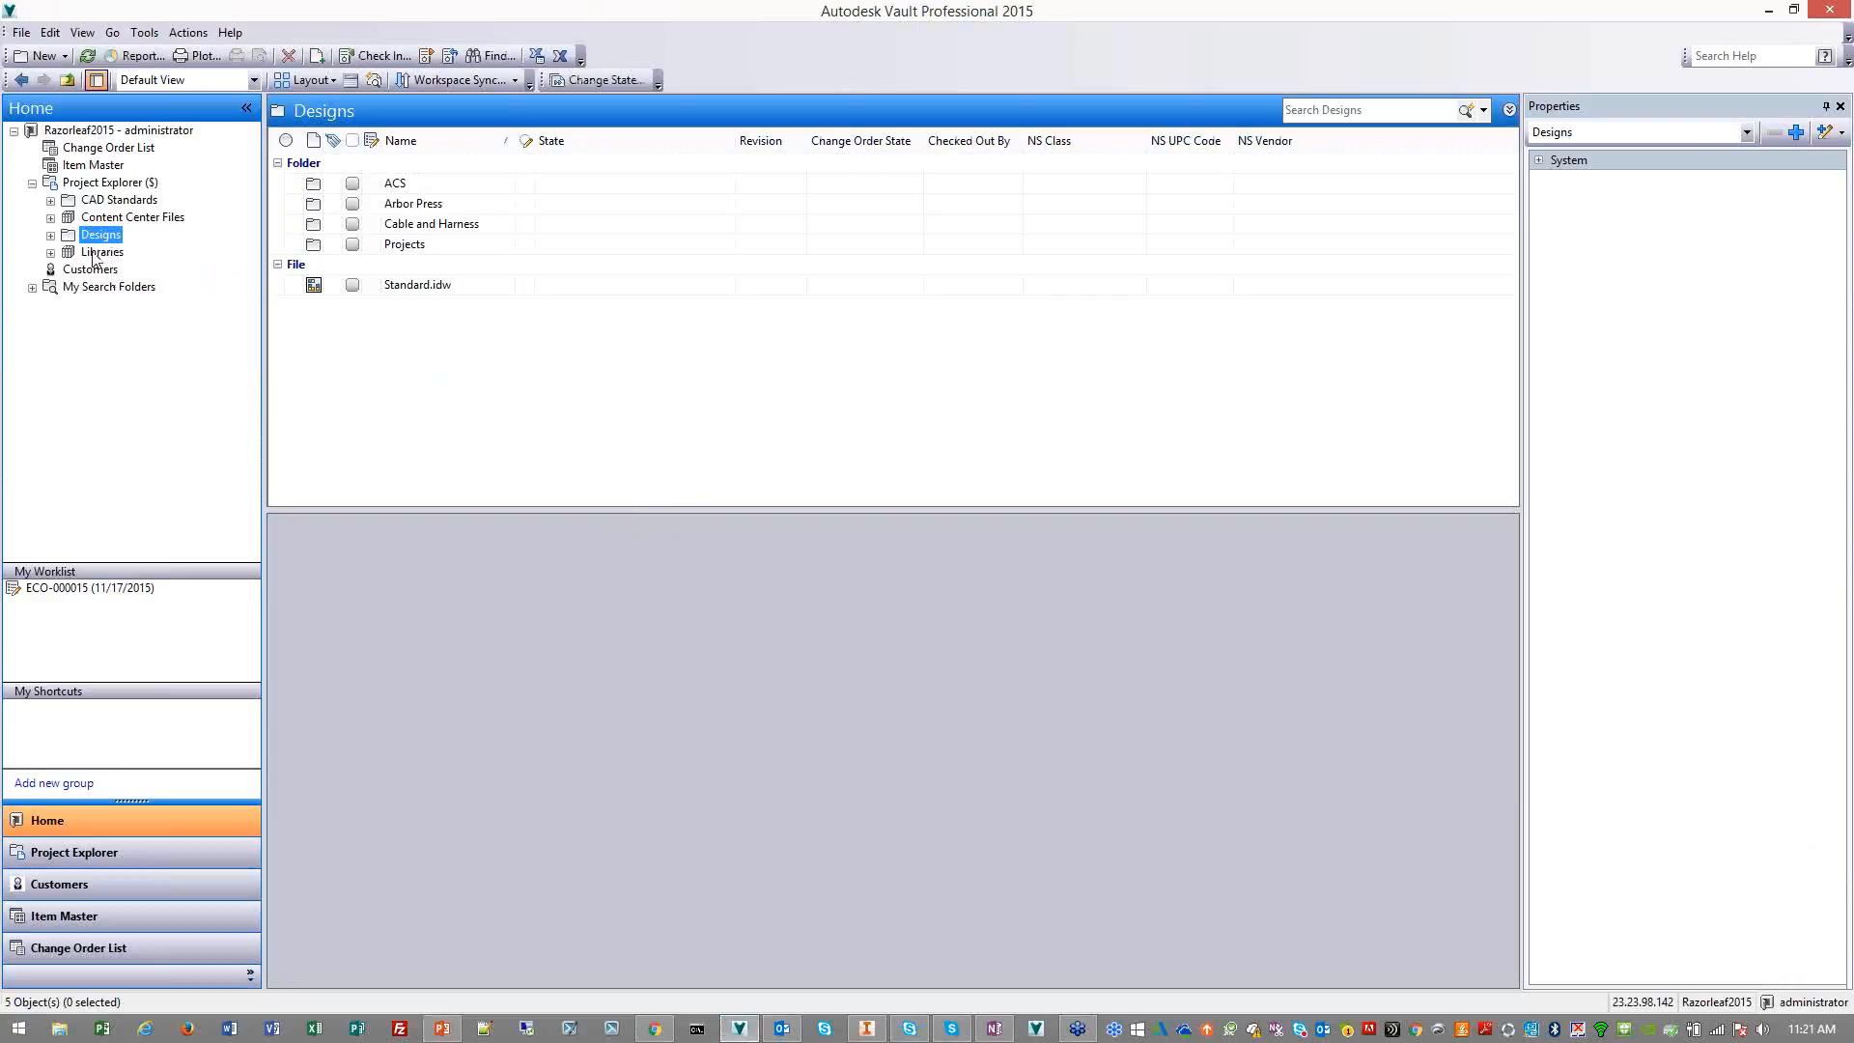
click(50, 236)
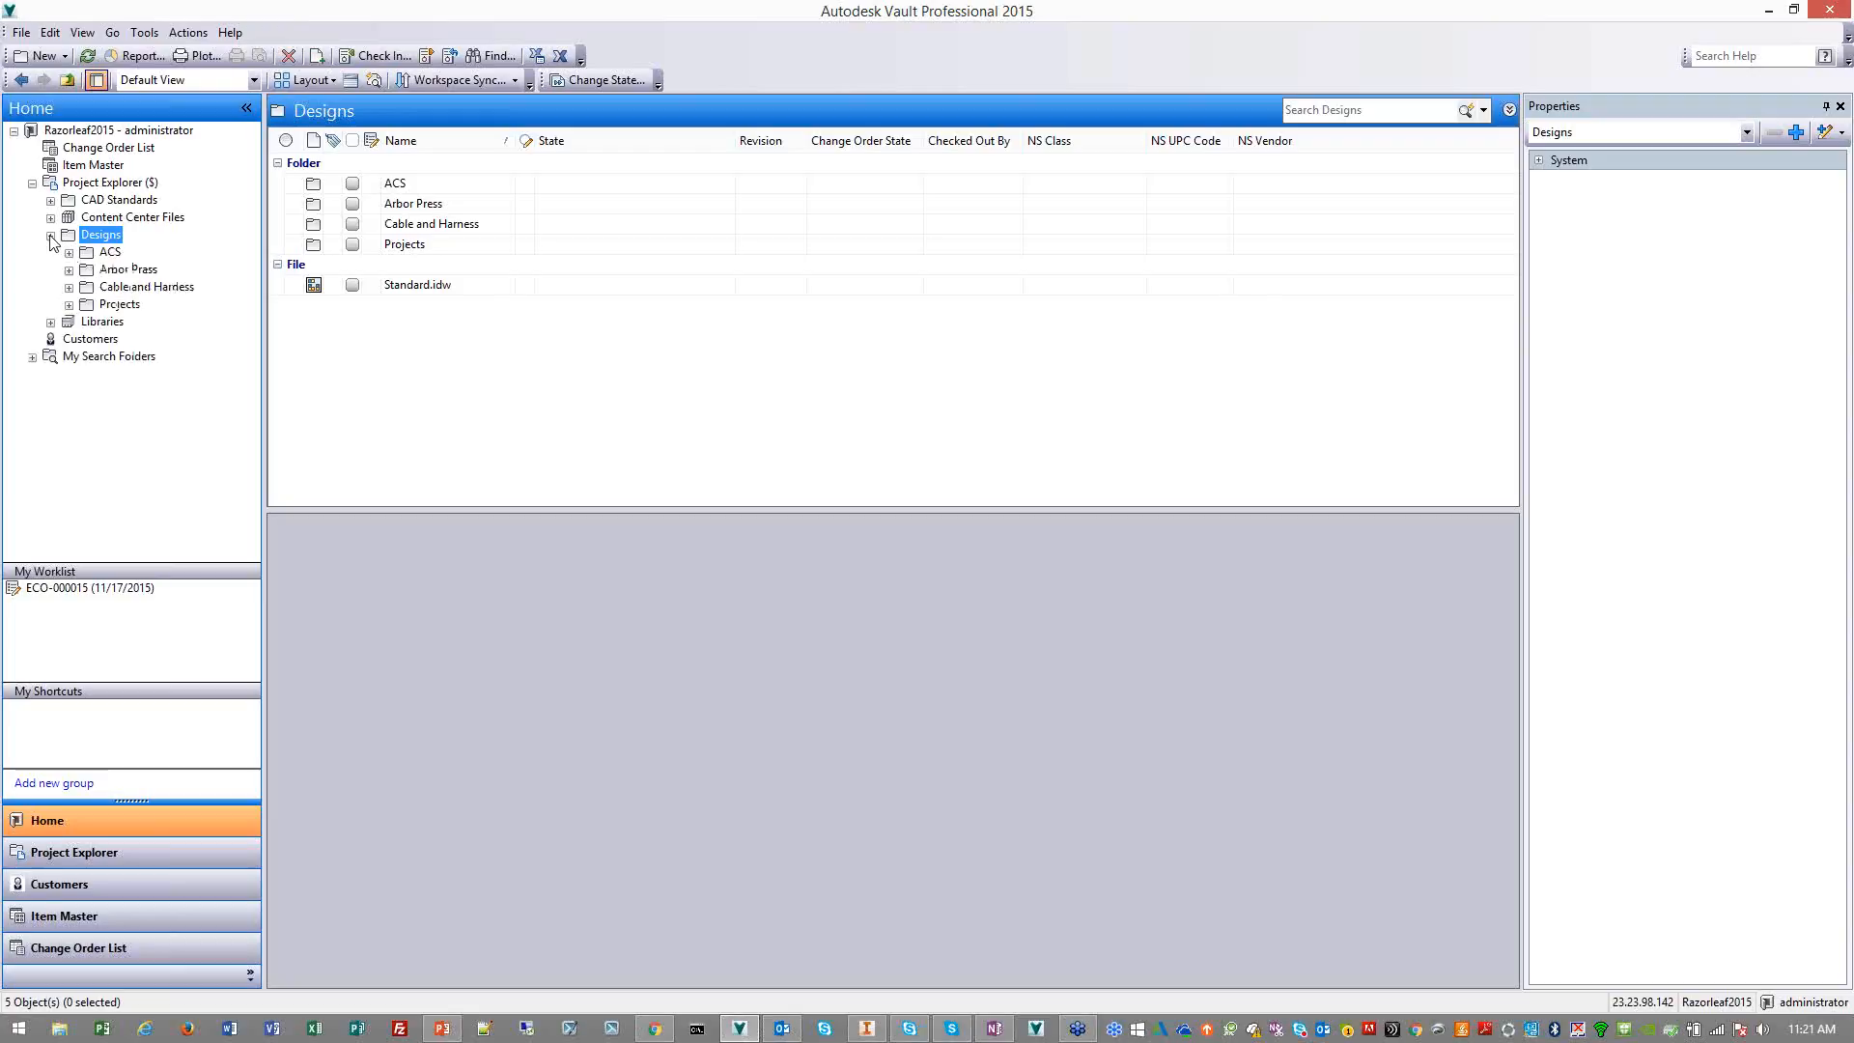
click(119, 305)
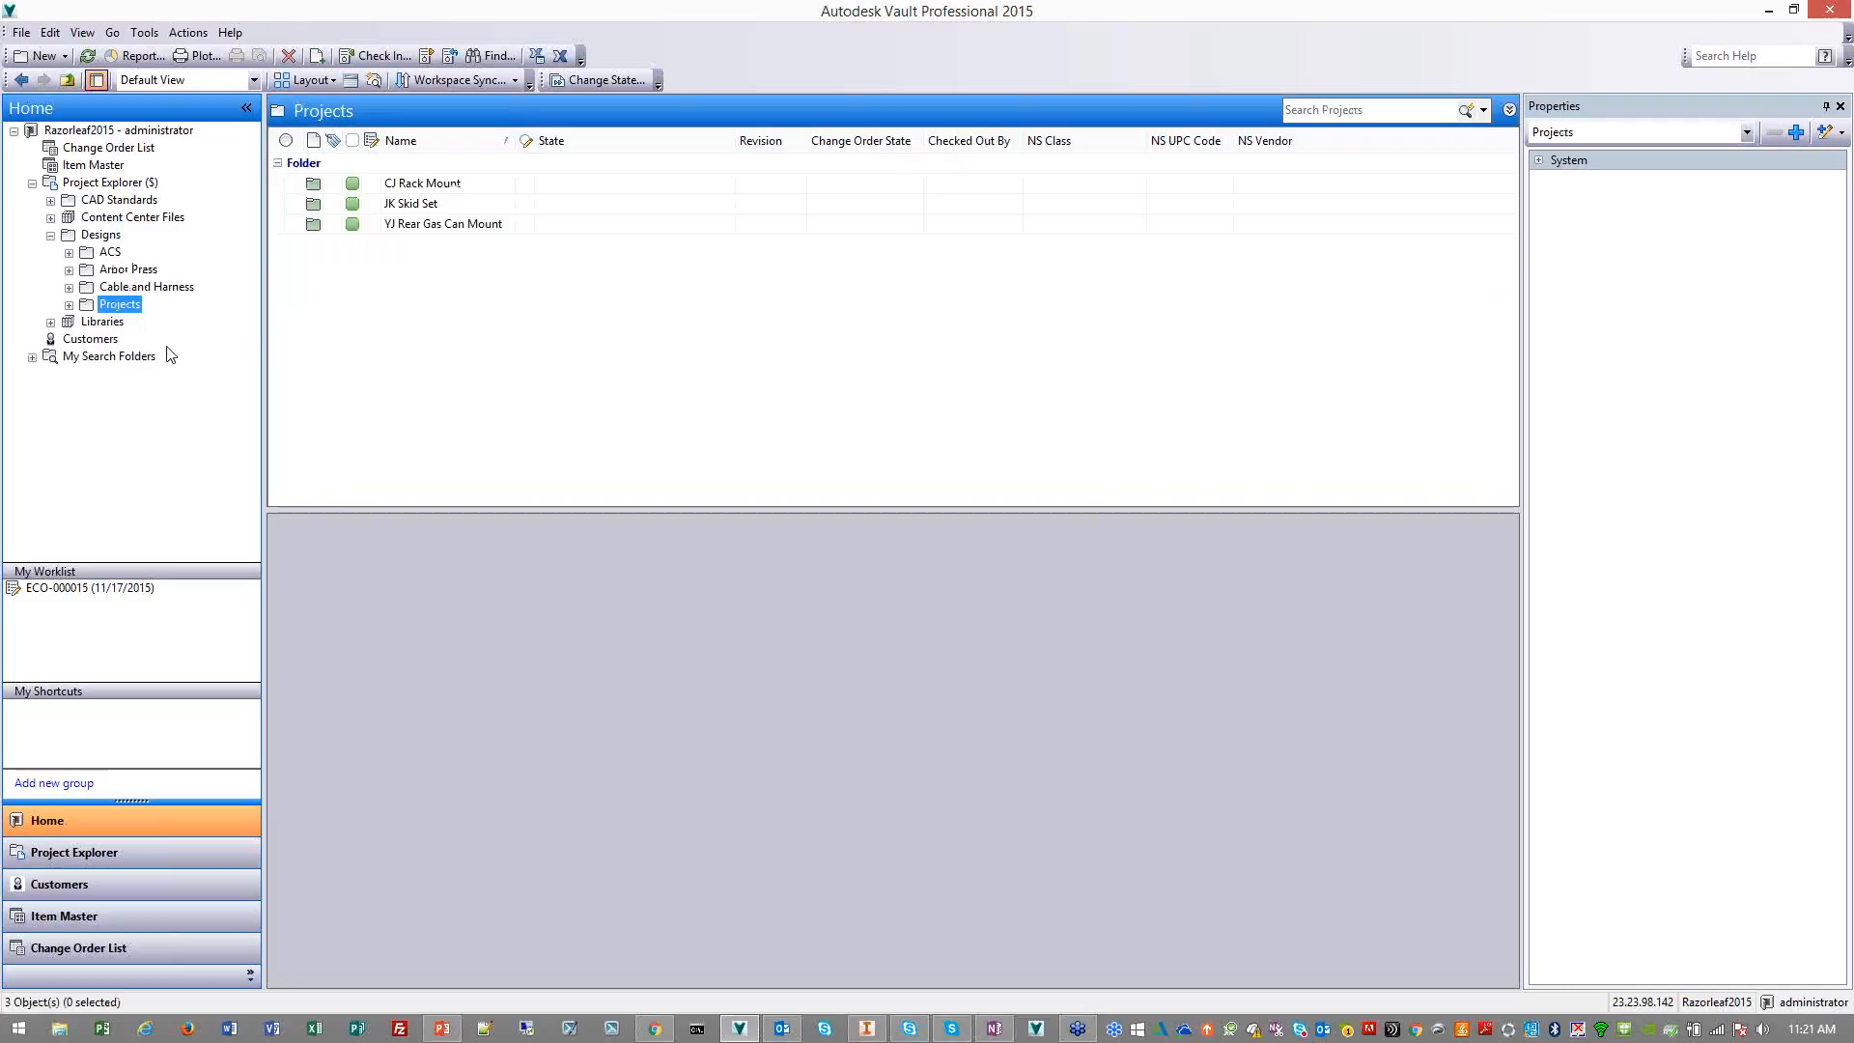
click(430, 184)
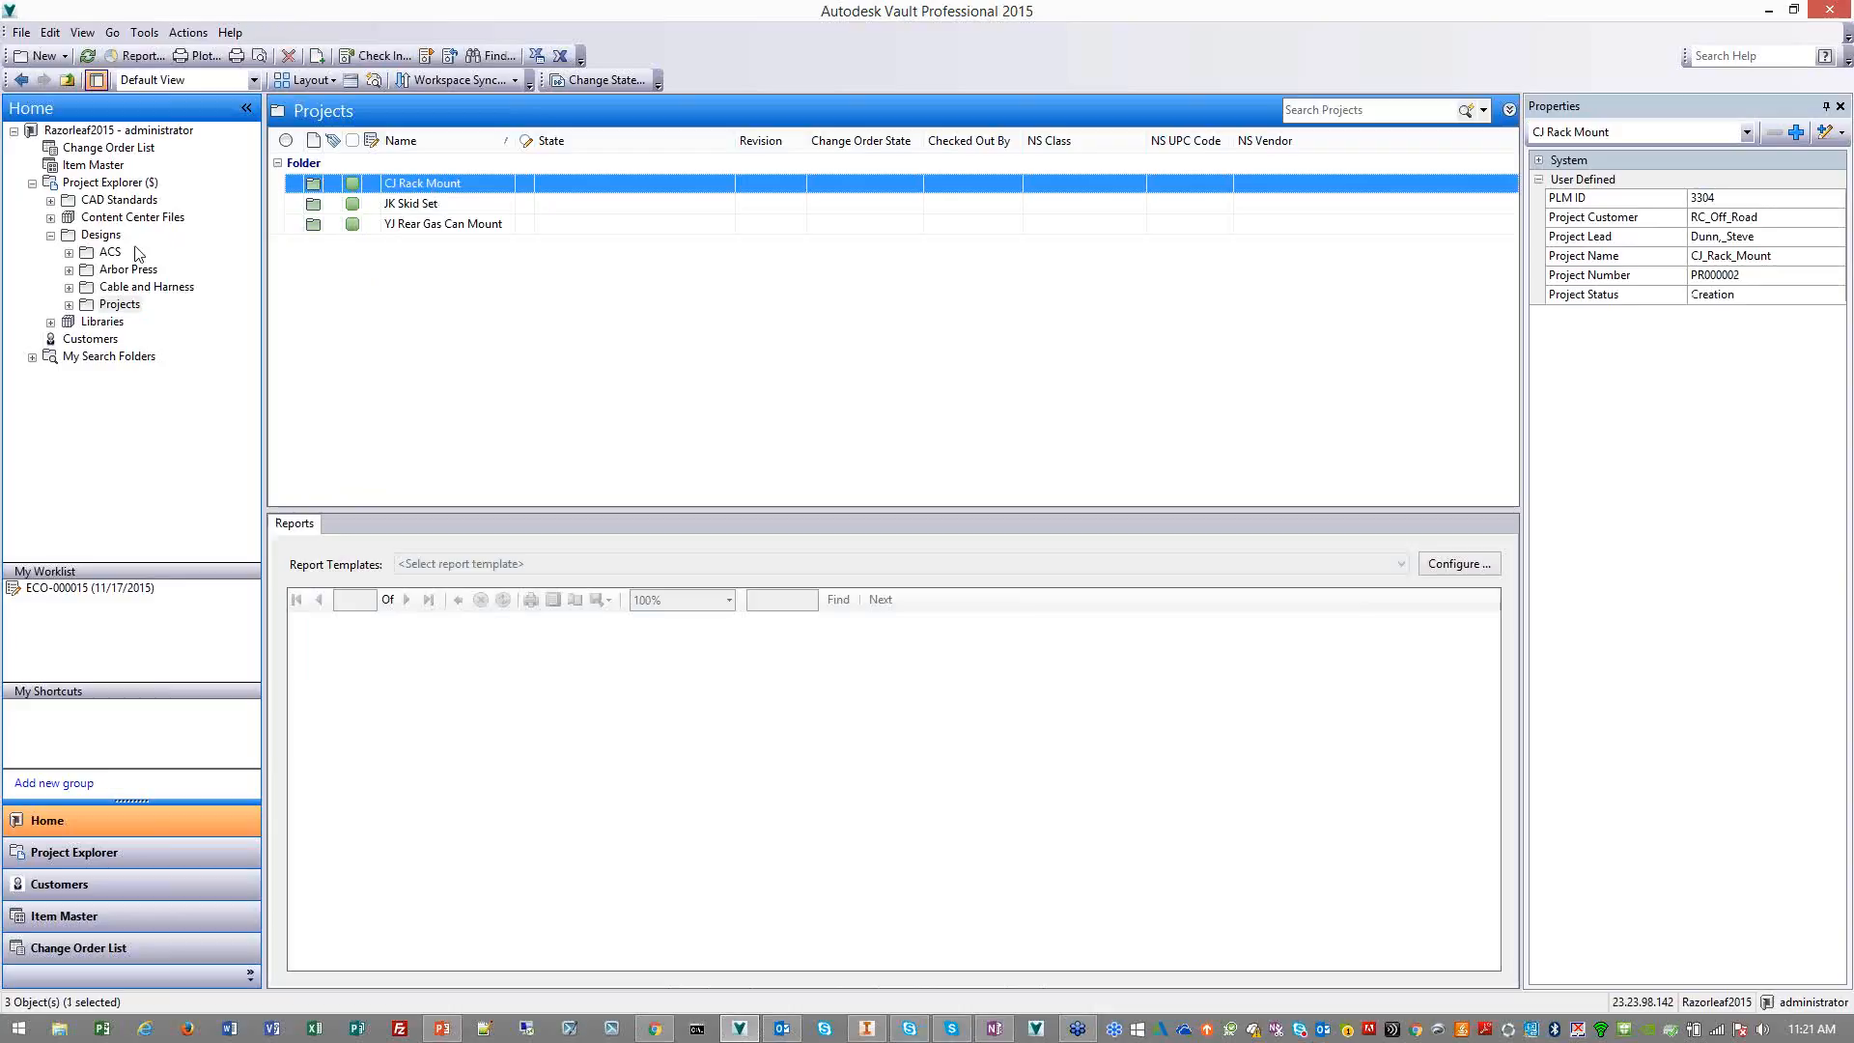
click(106, 235)
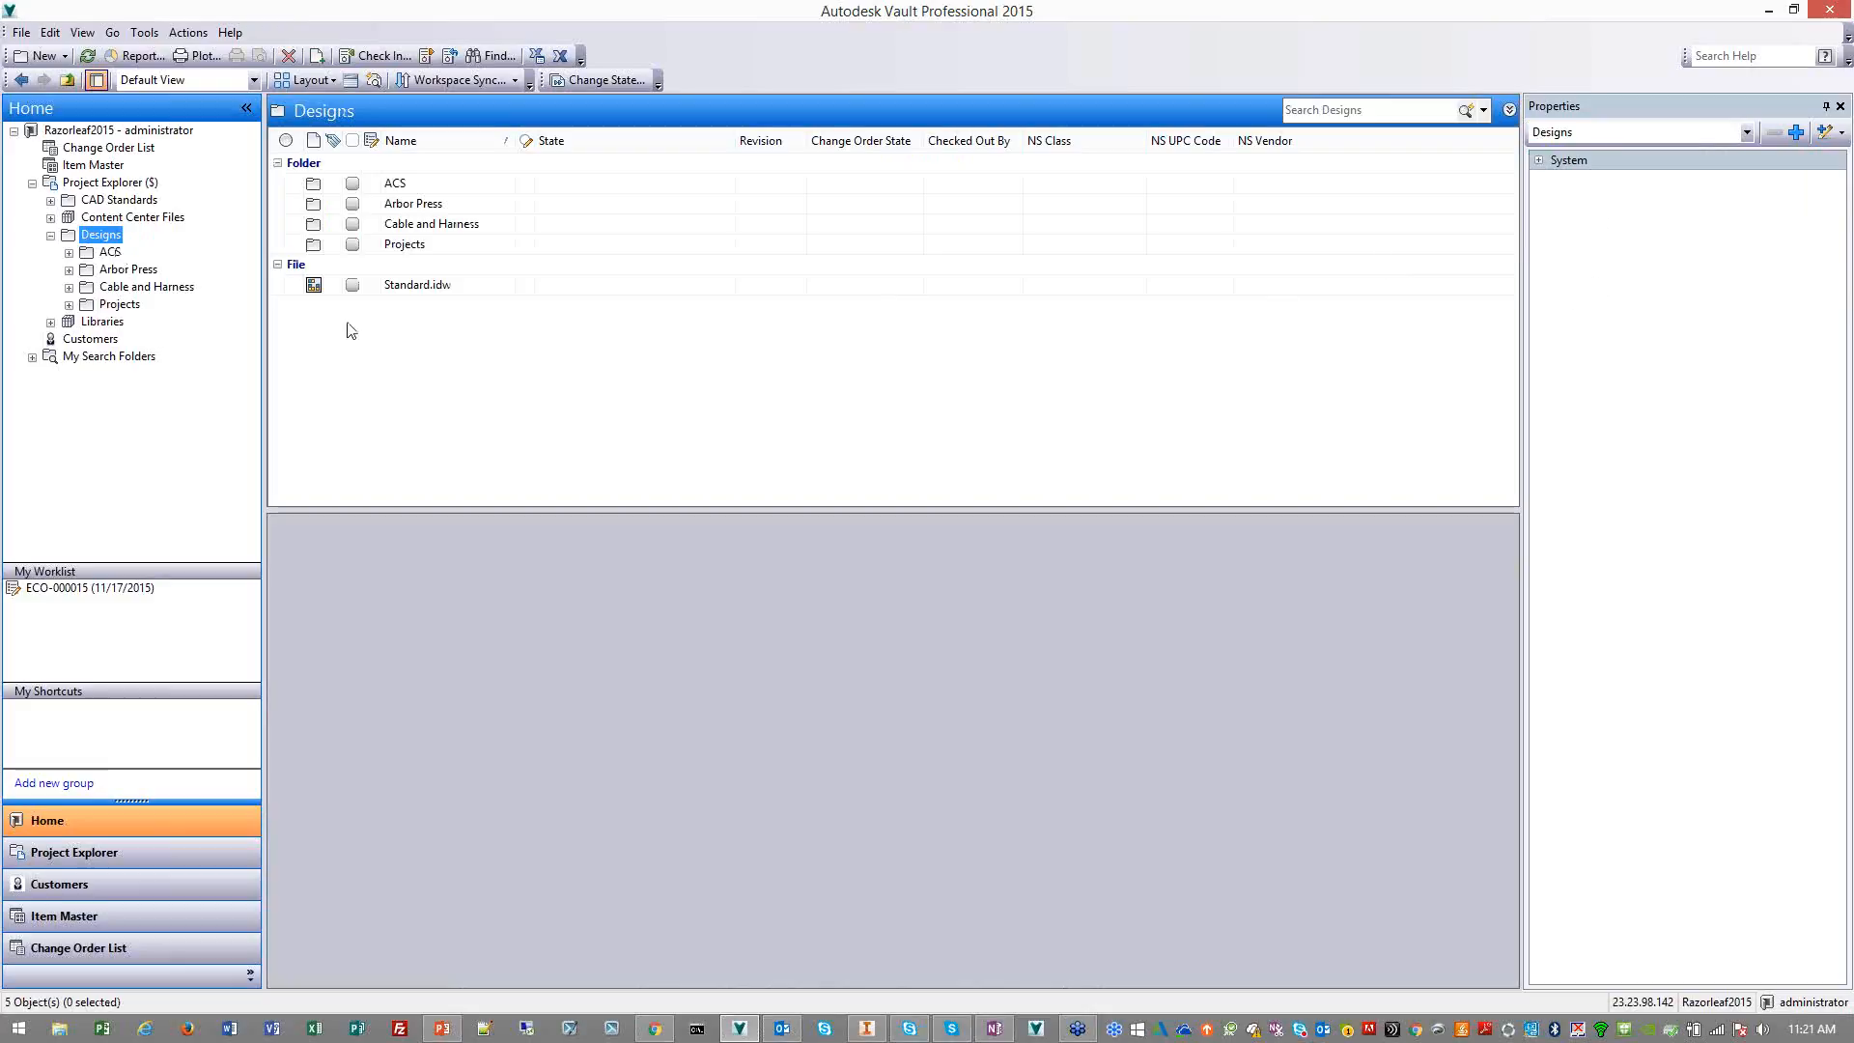
click(111, 305)
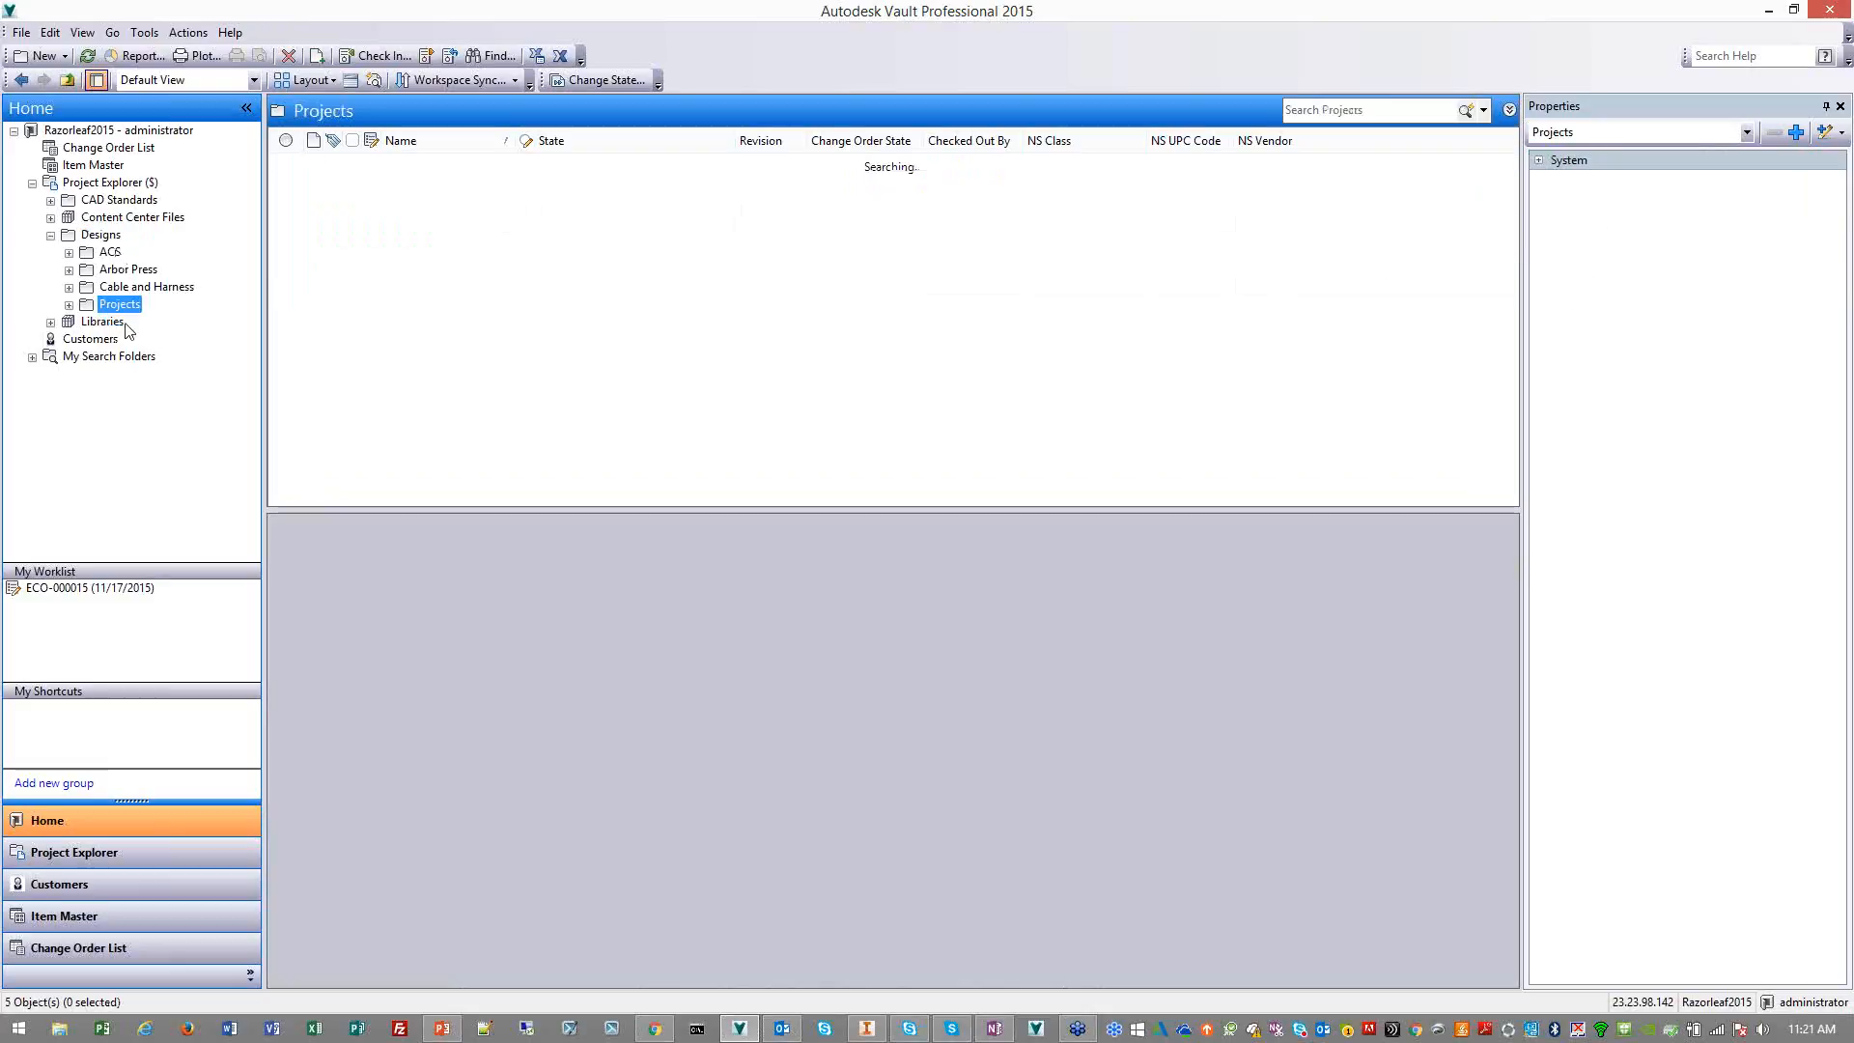
click(383, 183)
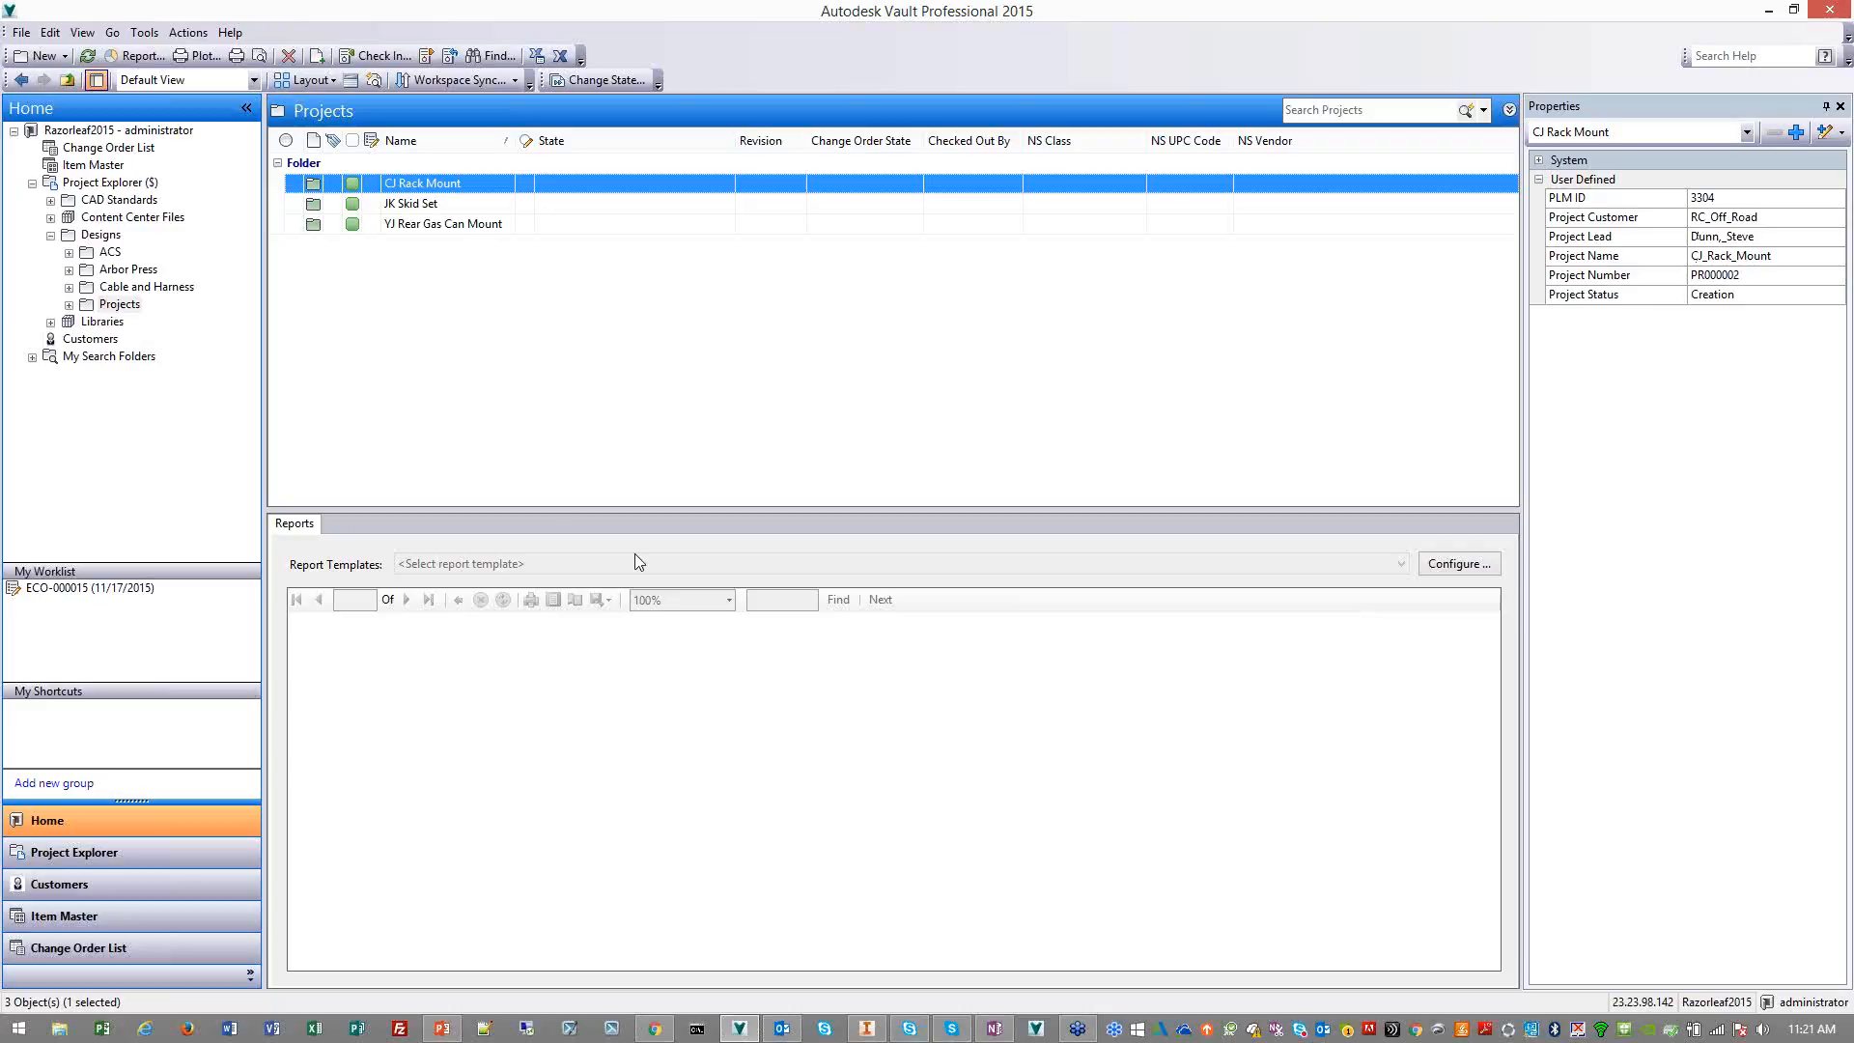
Switch to Autodesk PLM 360 in the browser and open the JBT Projects workspace of the Vault Integration Demo
click(656, 1029)
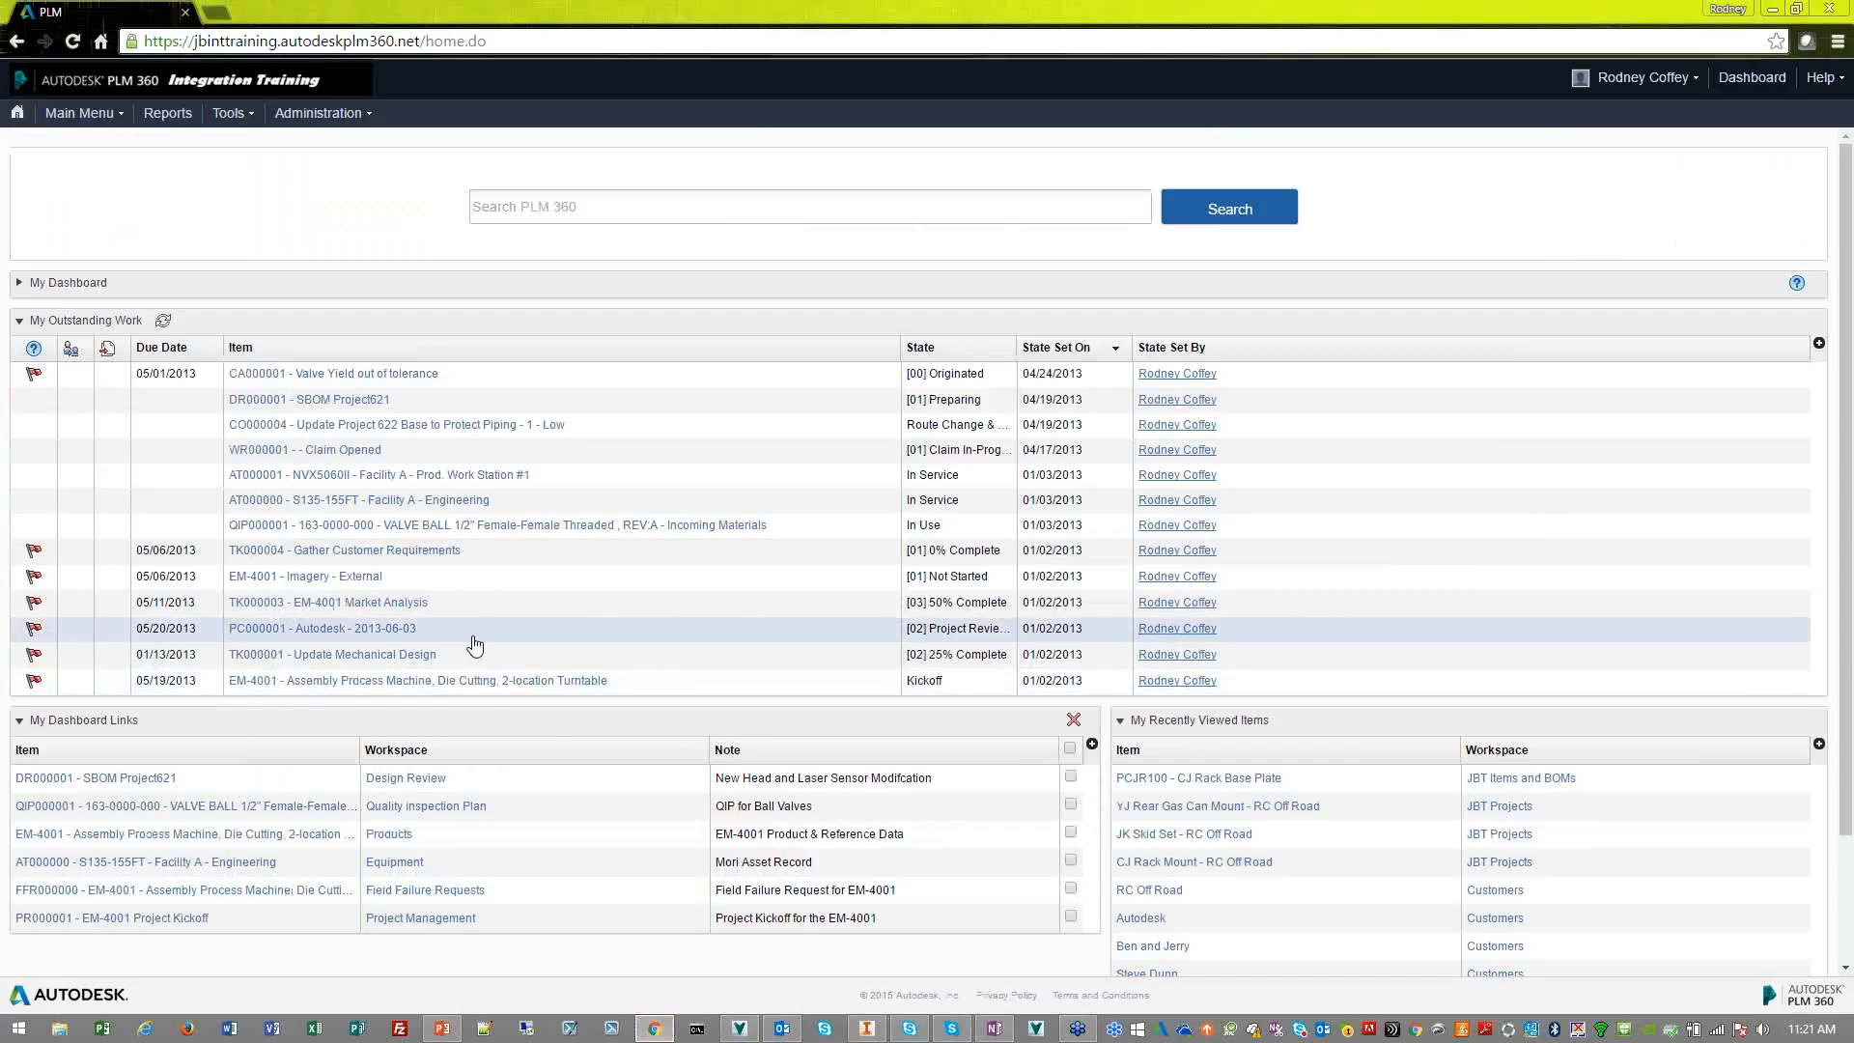
click(120, 114)
mouse_move(125, 160)
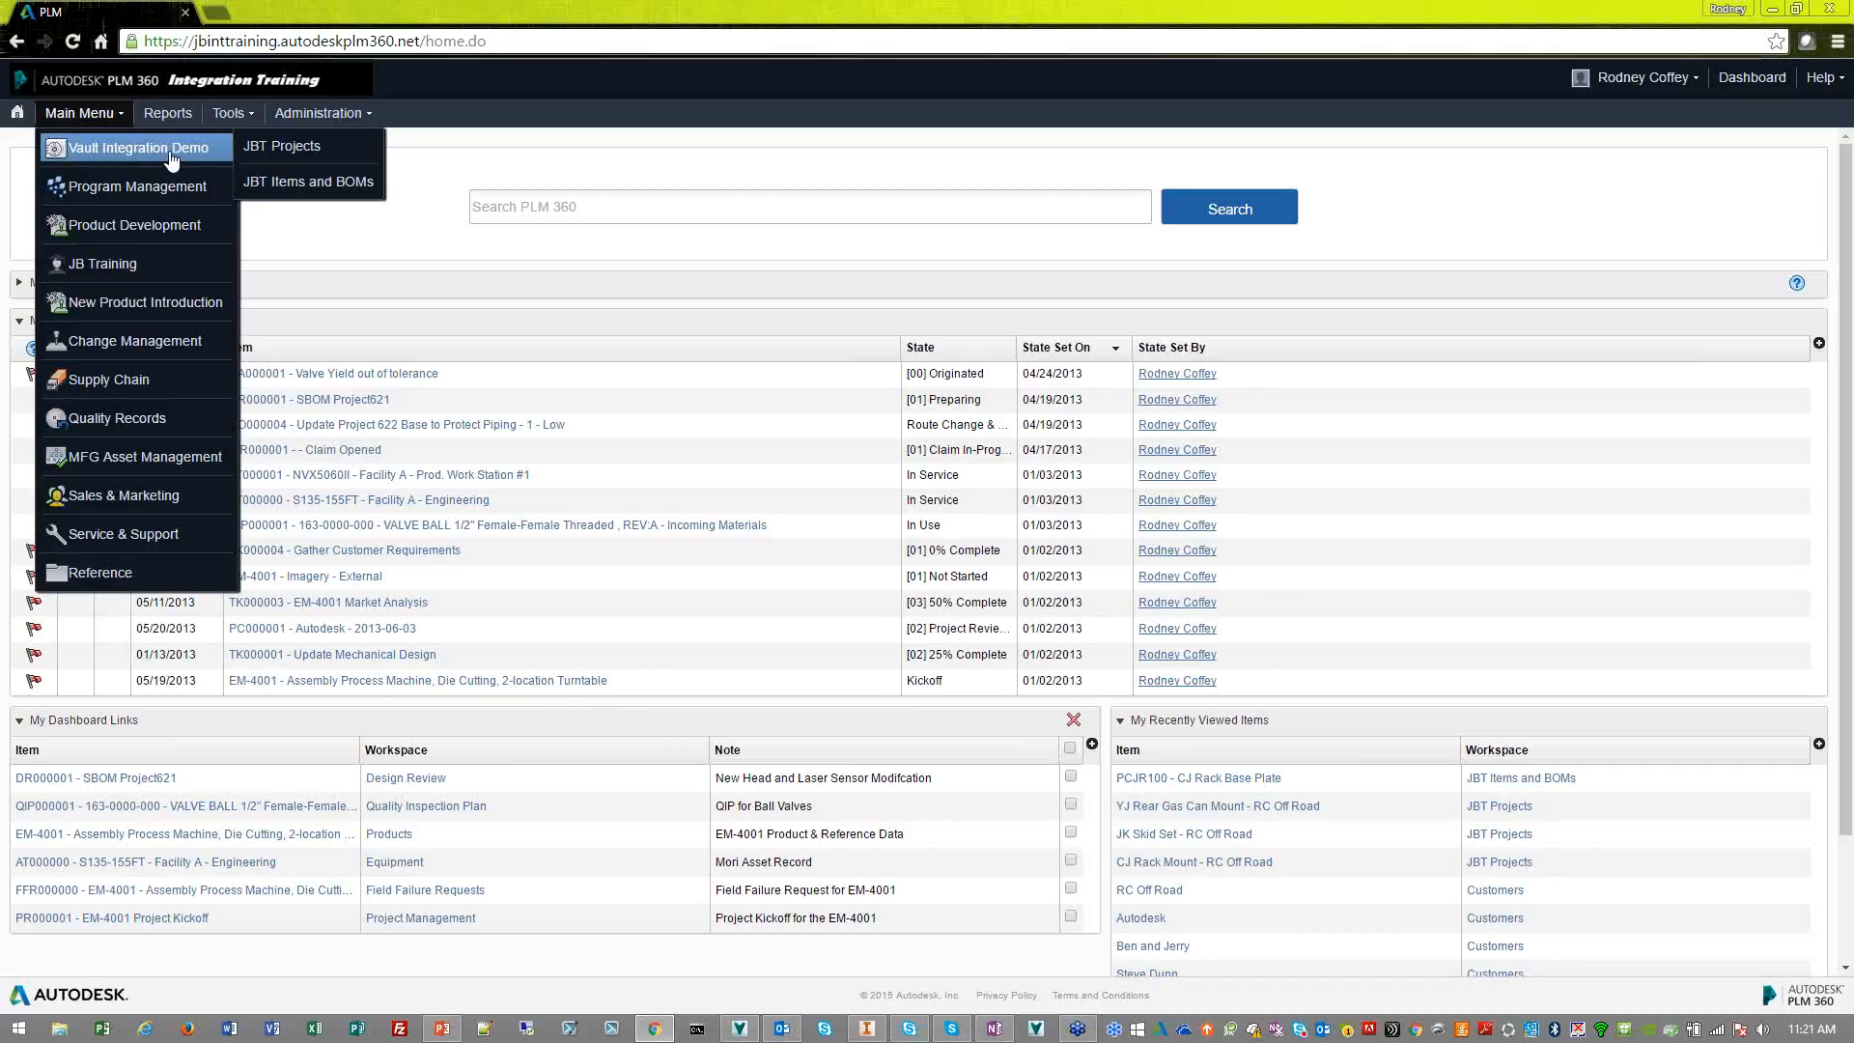
click(325, 157)
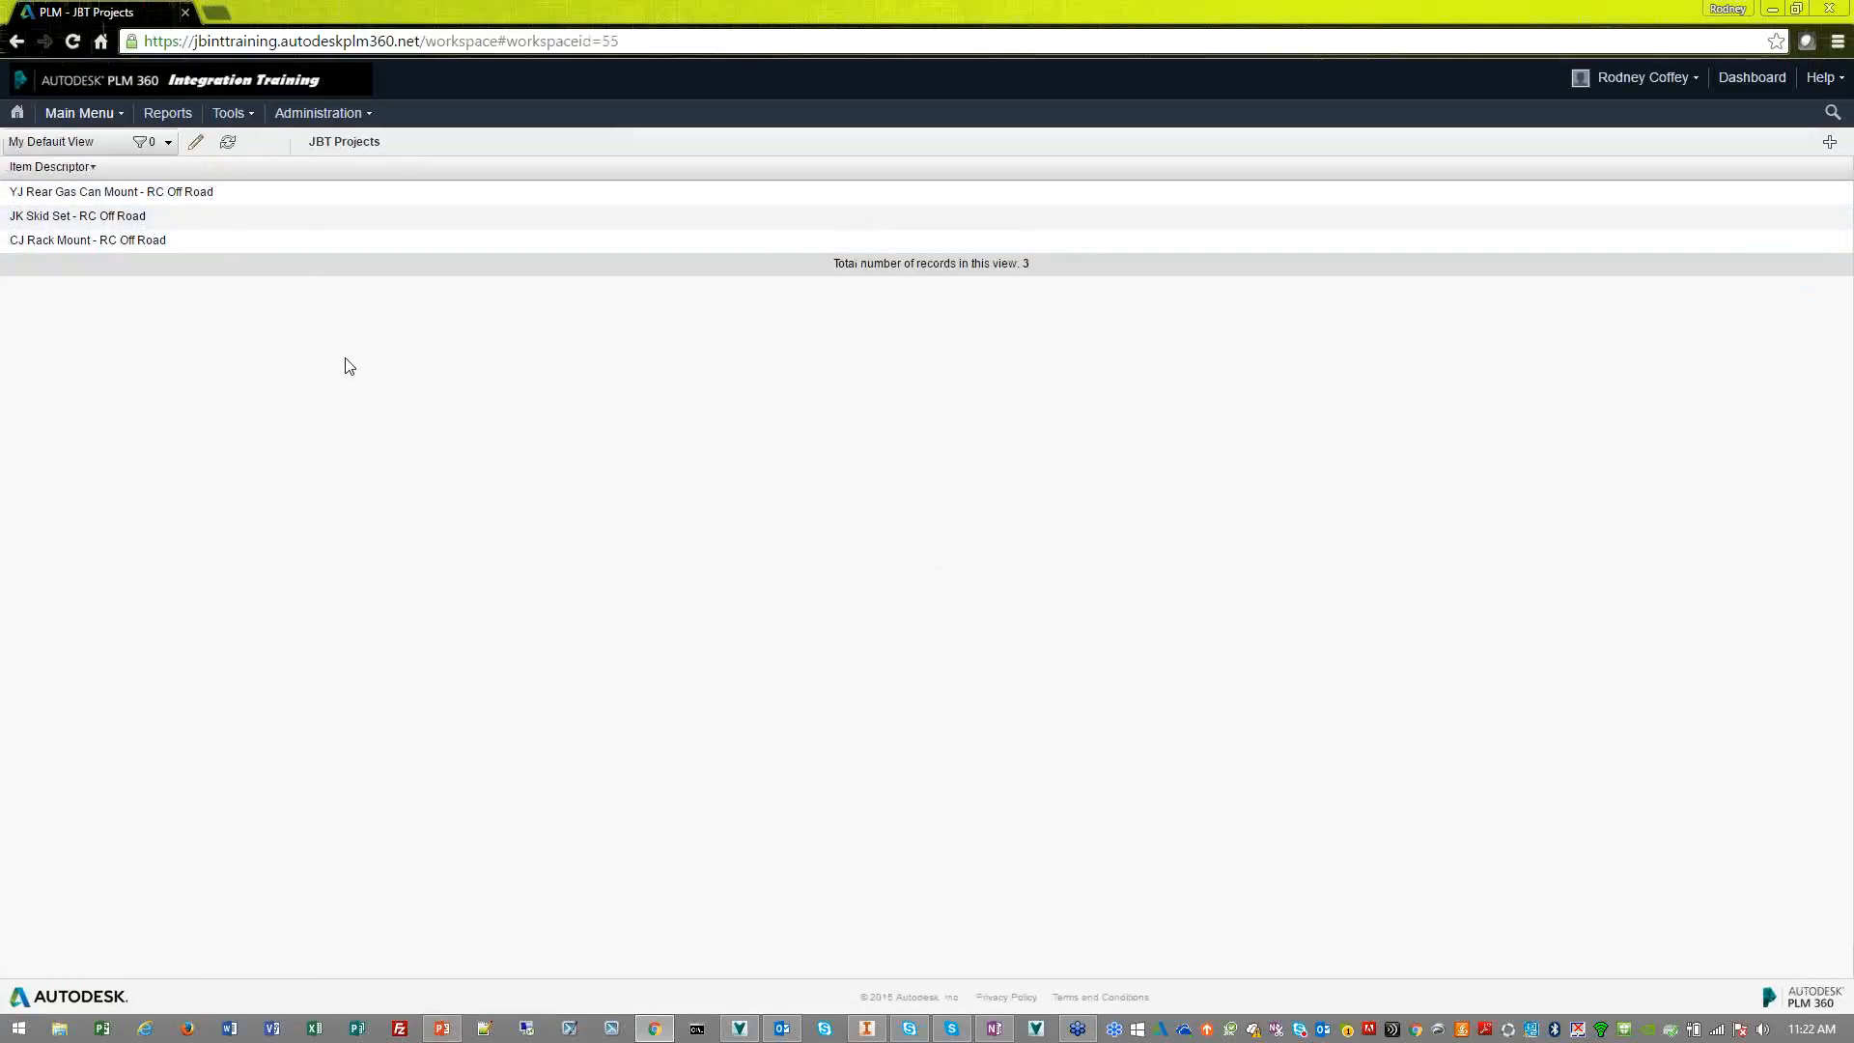
Start a new project named "XJ Motor Shield" with the project details "Motor Shield for the Jeep XJ"
click(1830, 147)
click(655, 265)
text(XJ Mptor Shield)
key(Tab)
text(Motor )
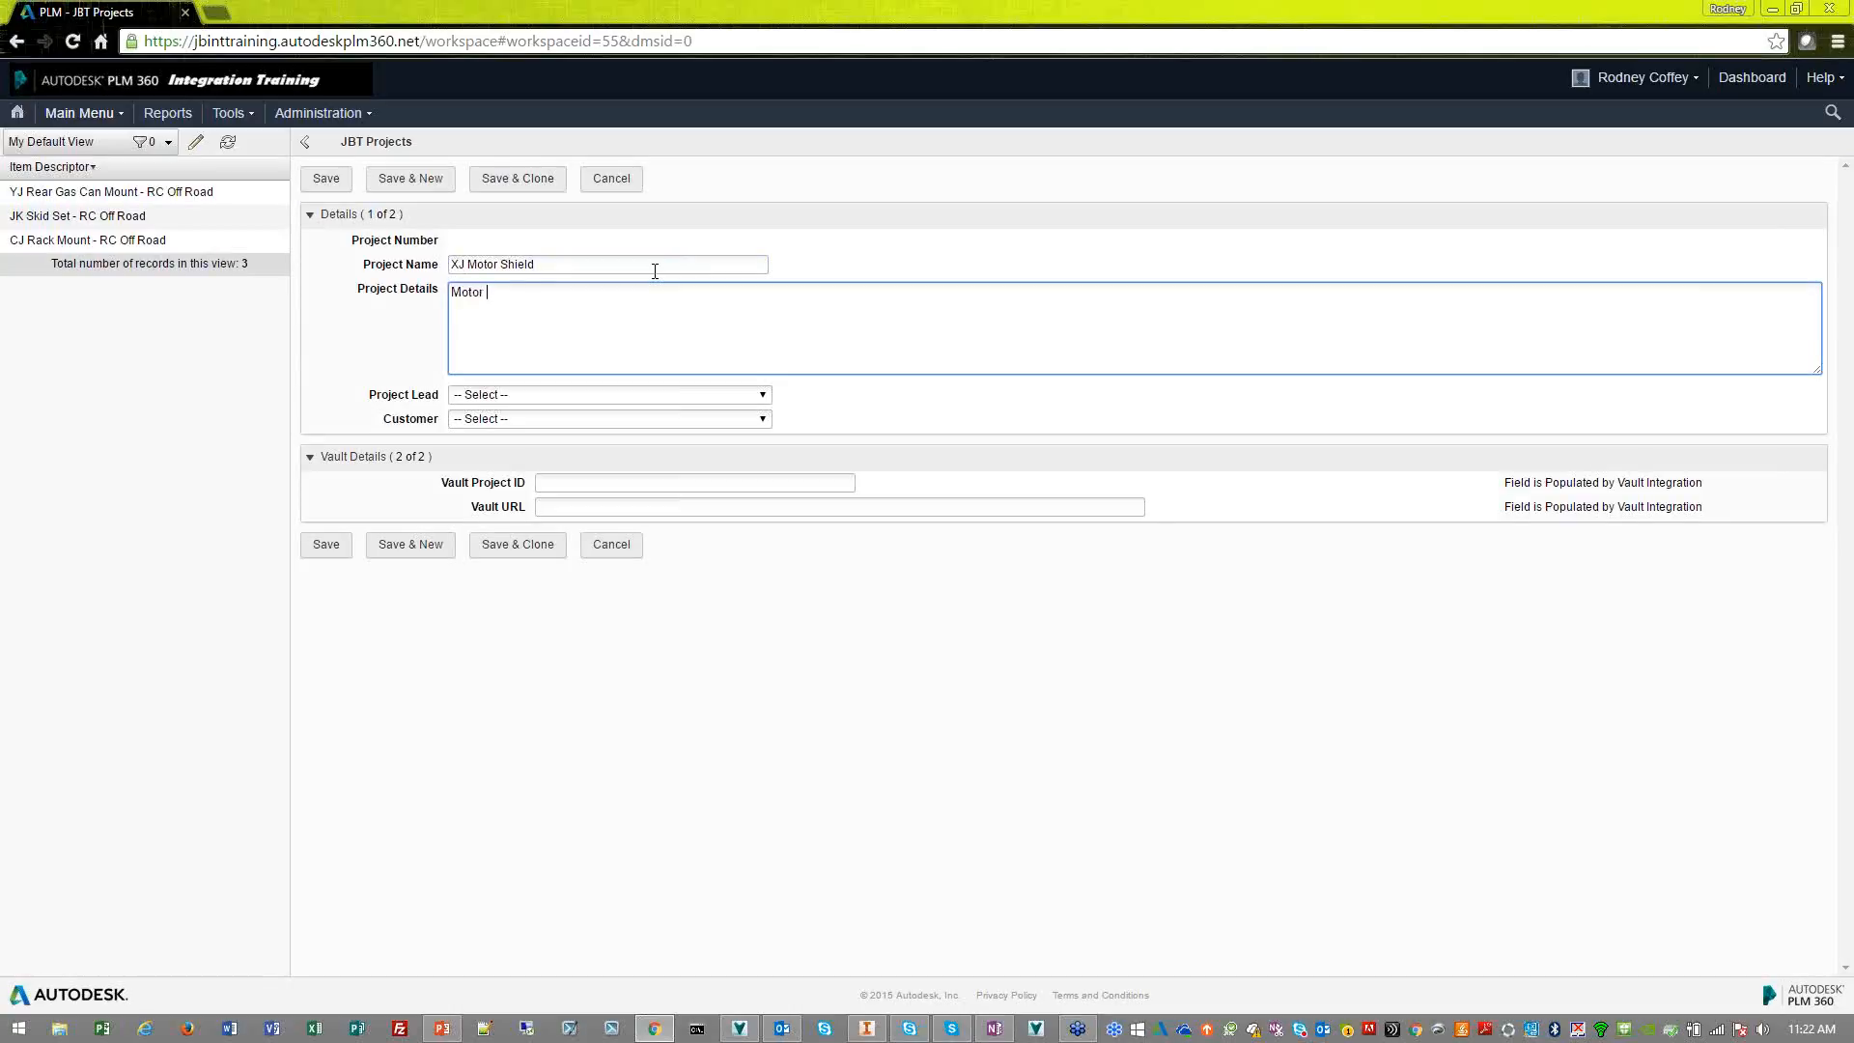
text(Shield for the Jepp)
key(BackSpace)
key(BackSpace)
key(BackSpace)
text(ep XJ)
Assign the project lead and set the customer to RC Off Road for the new project
click(705, 396)
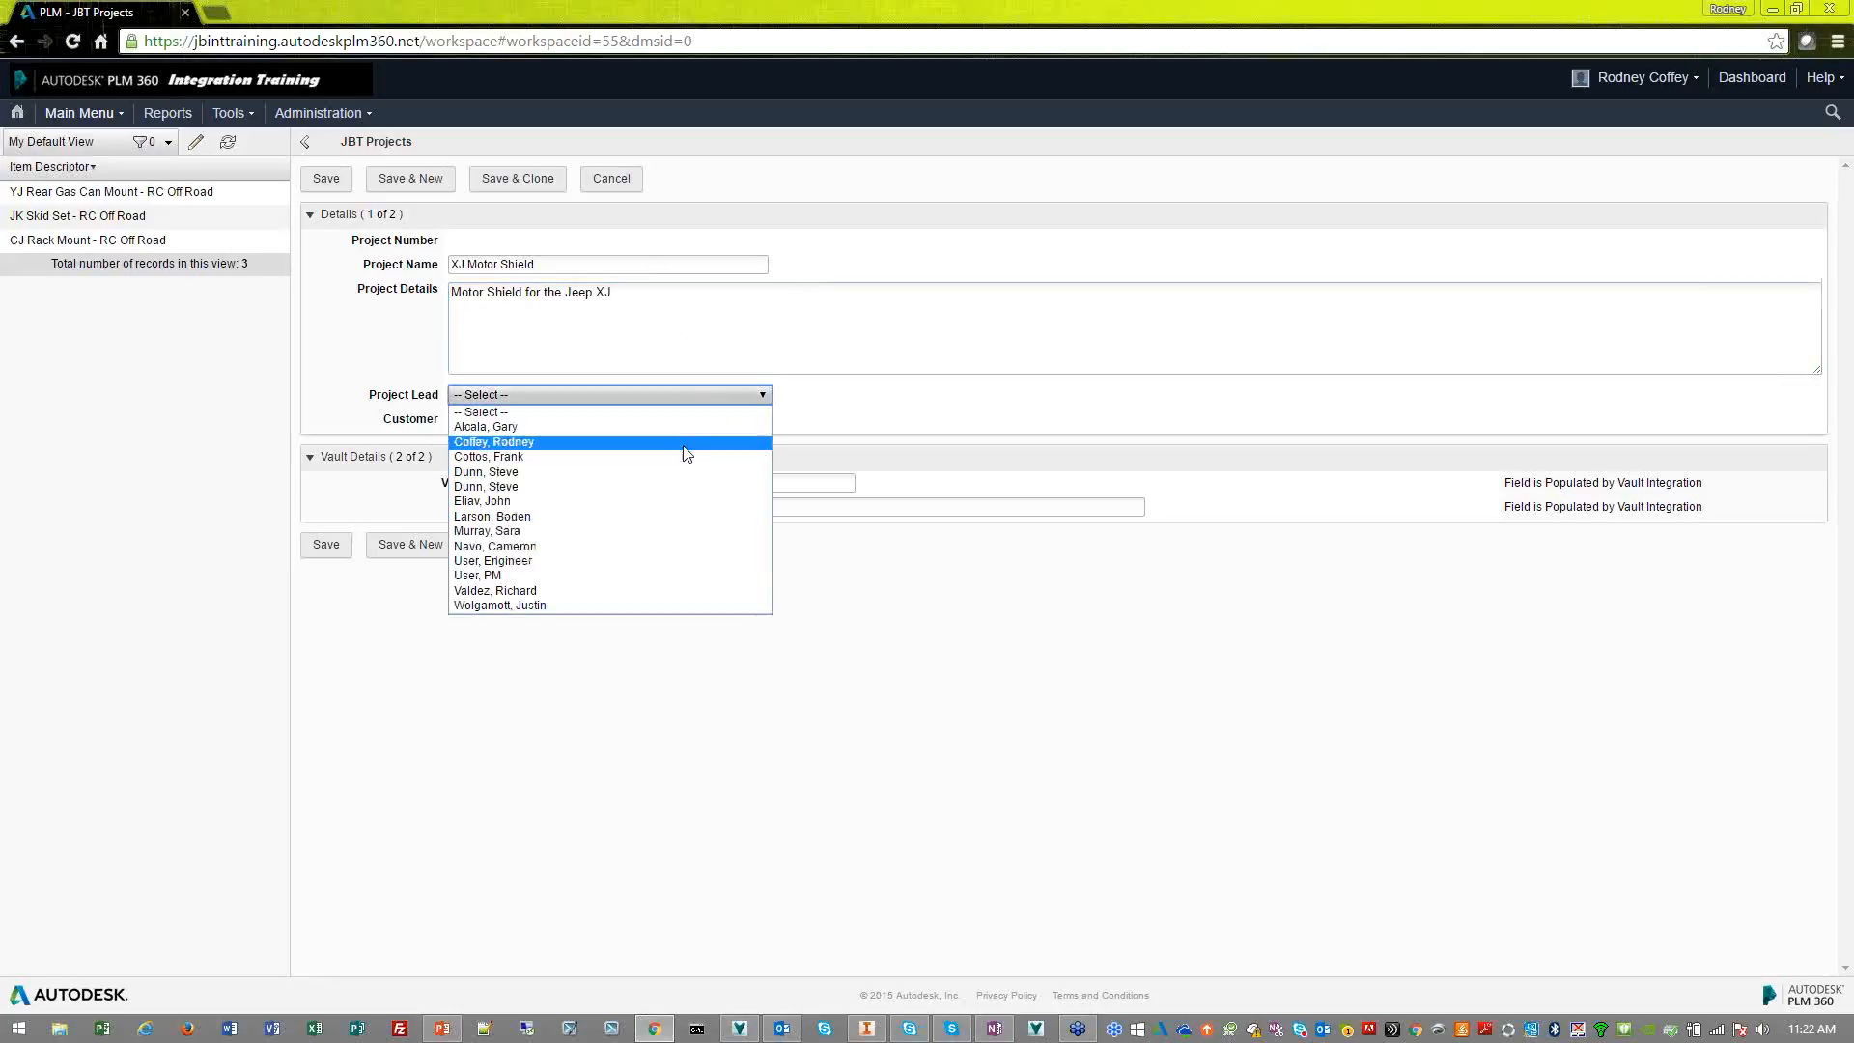
click(686, 442)
click(689, 420)
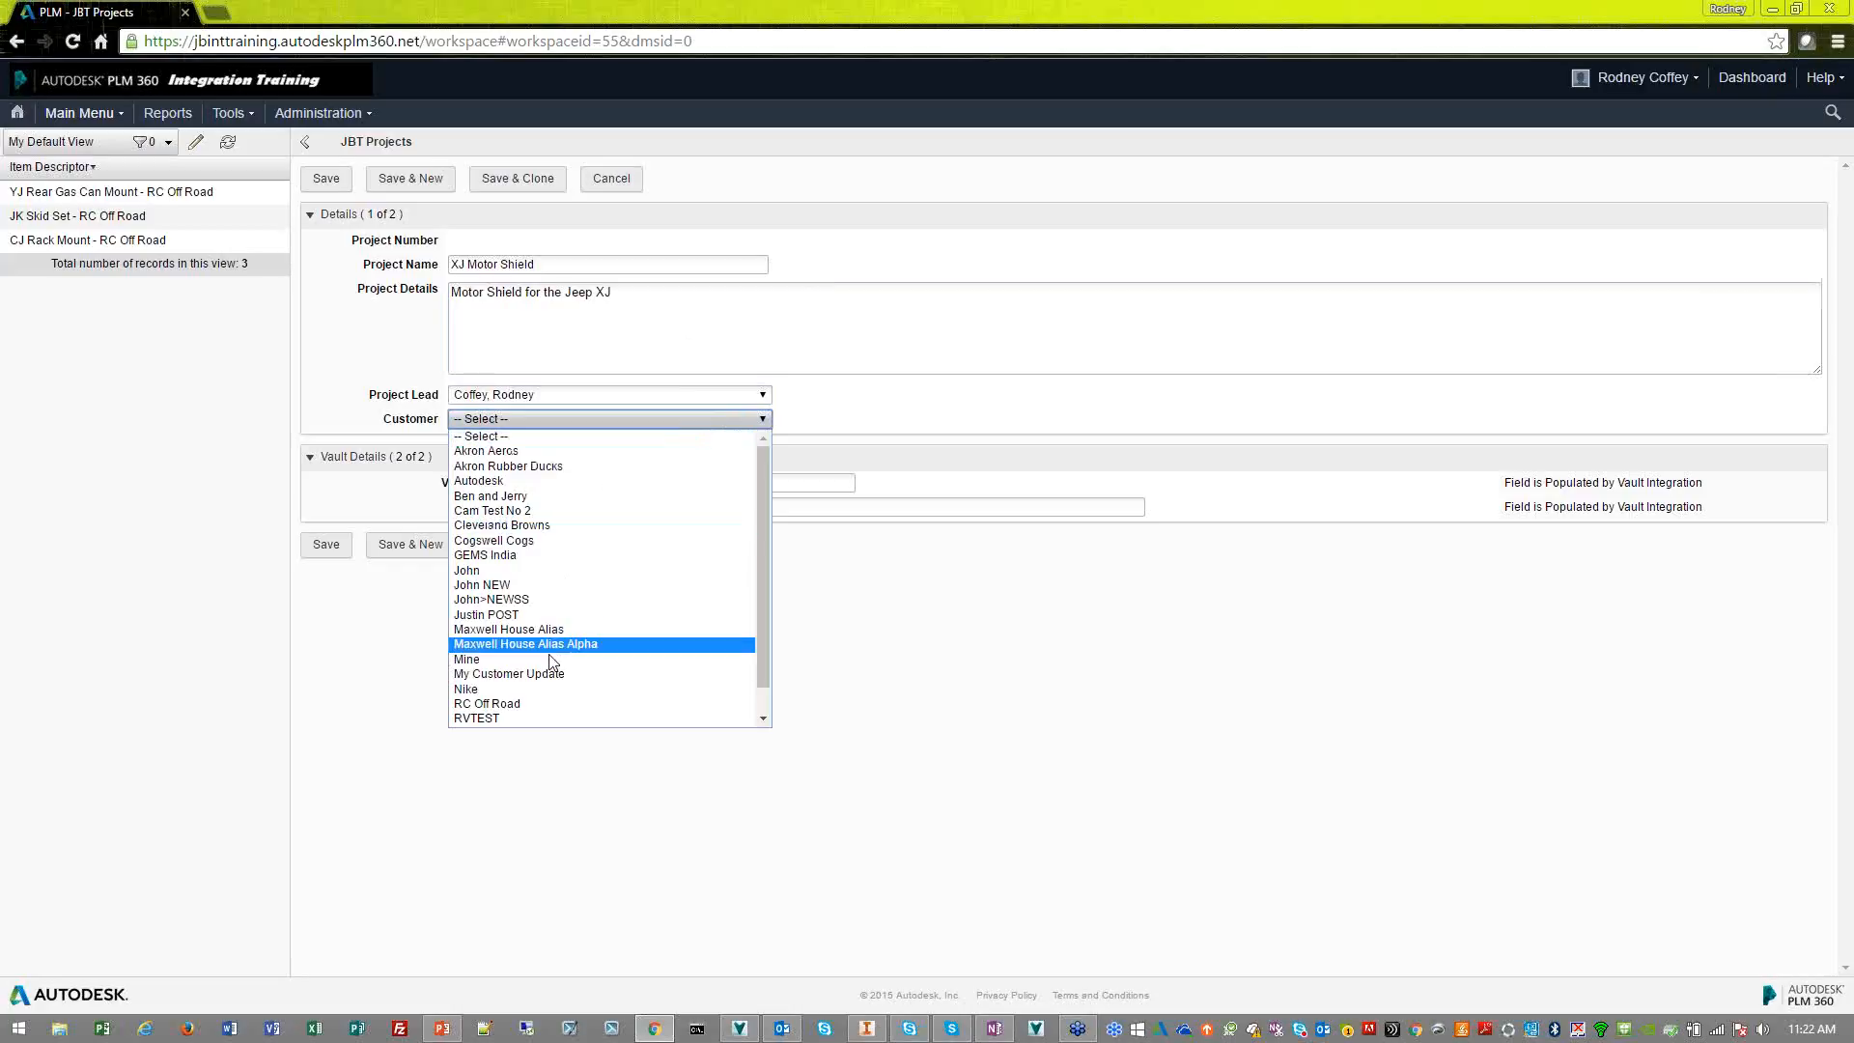
click(677, 703)
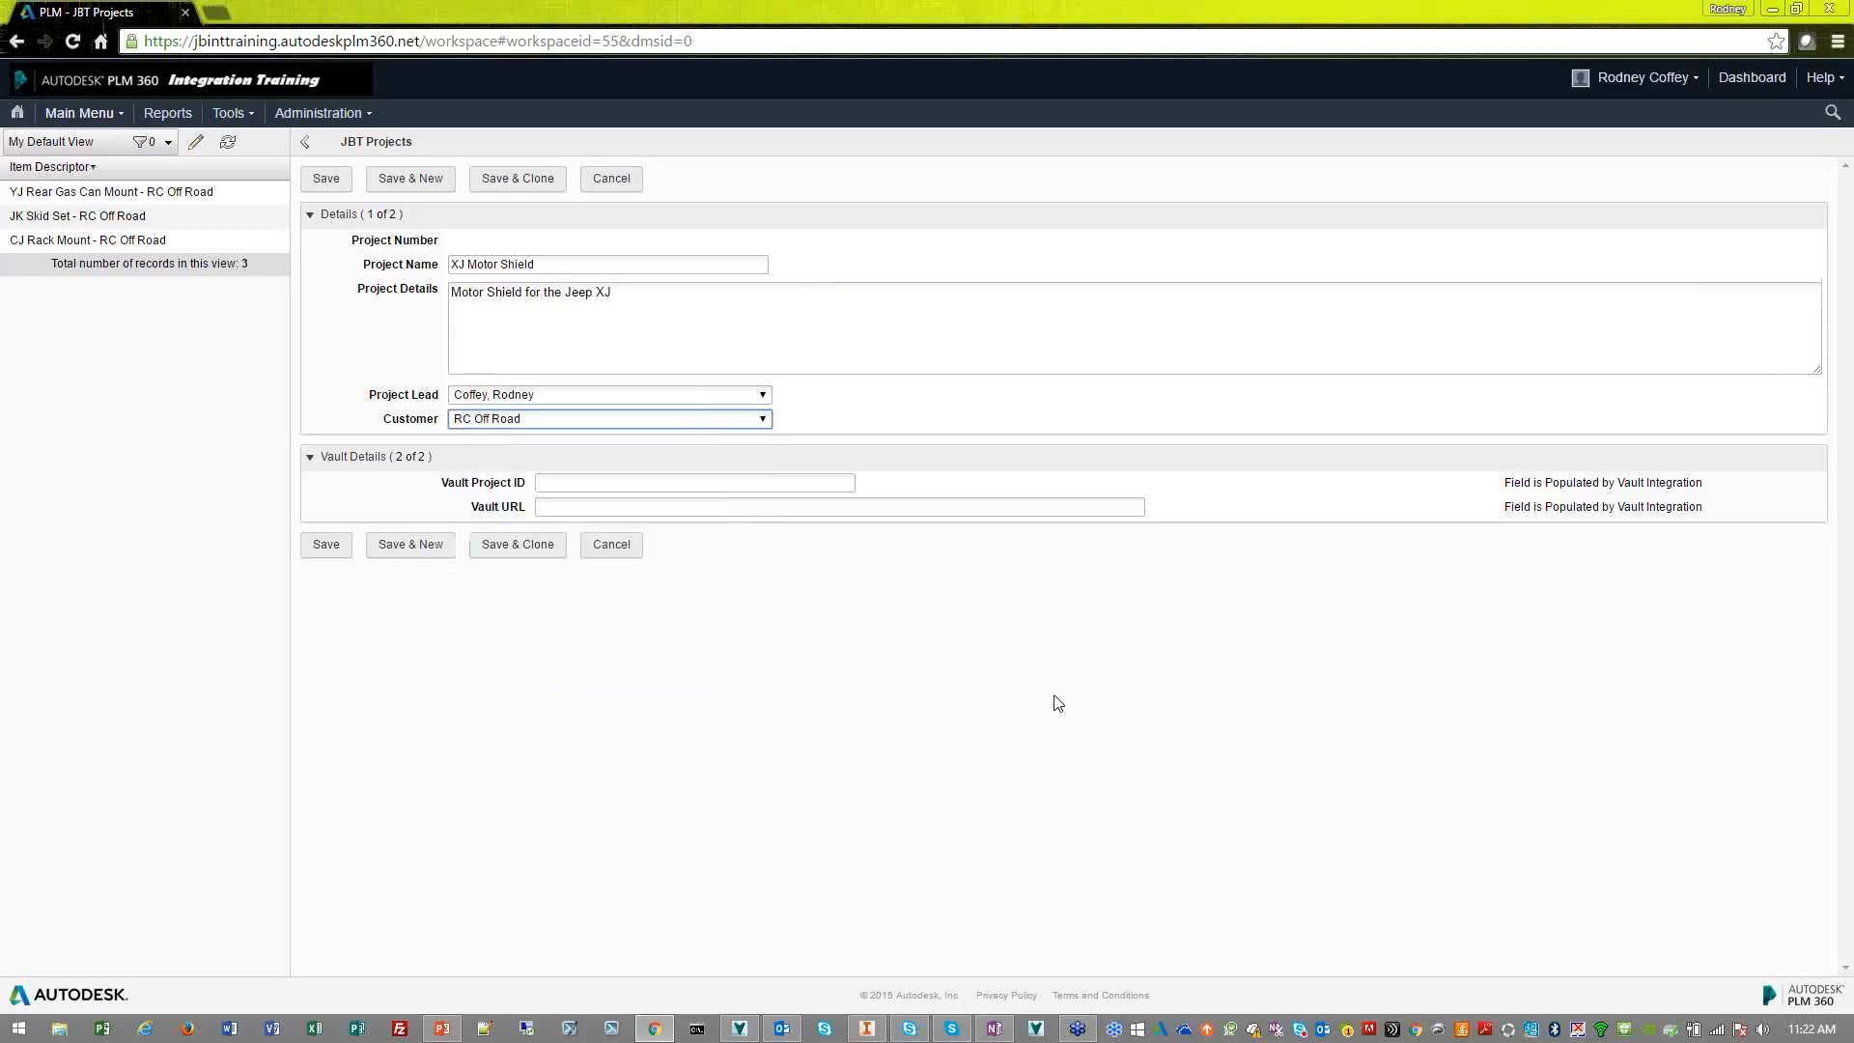
click(841, 592)
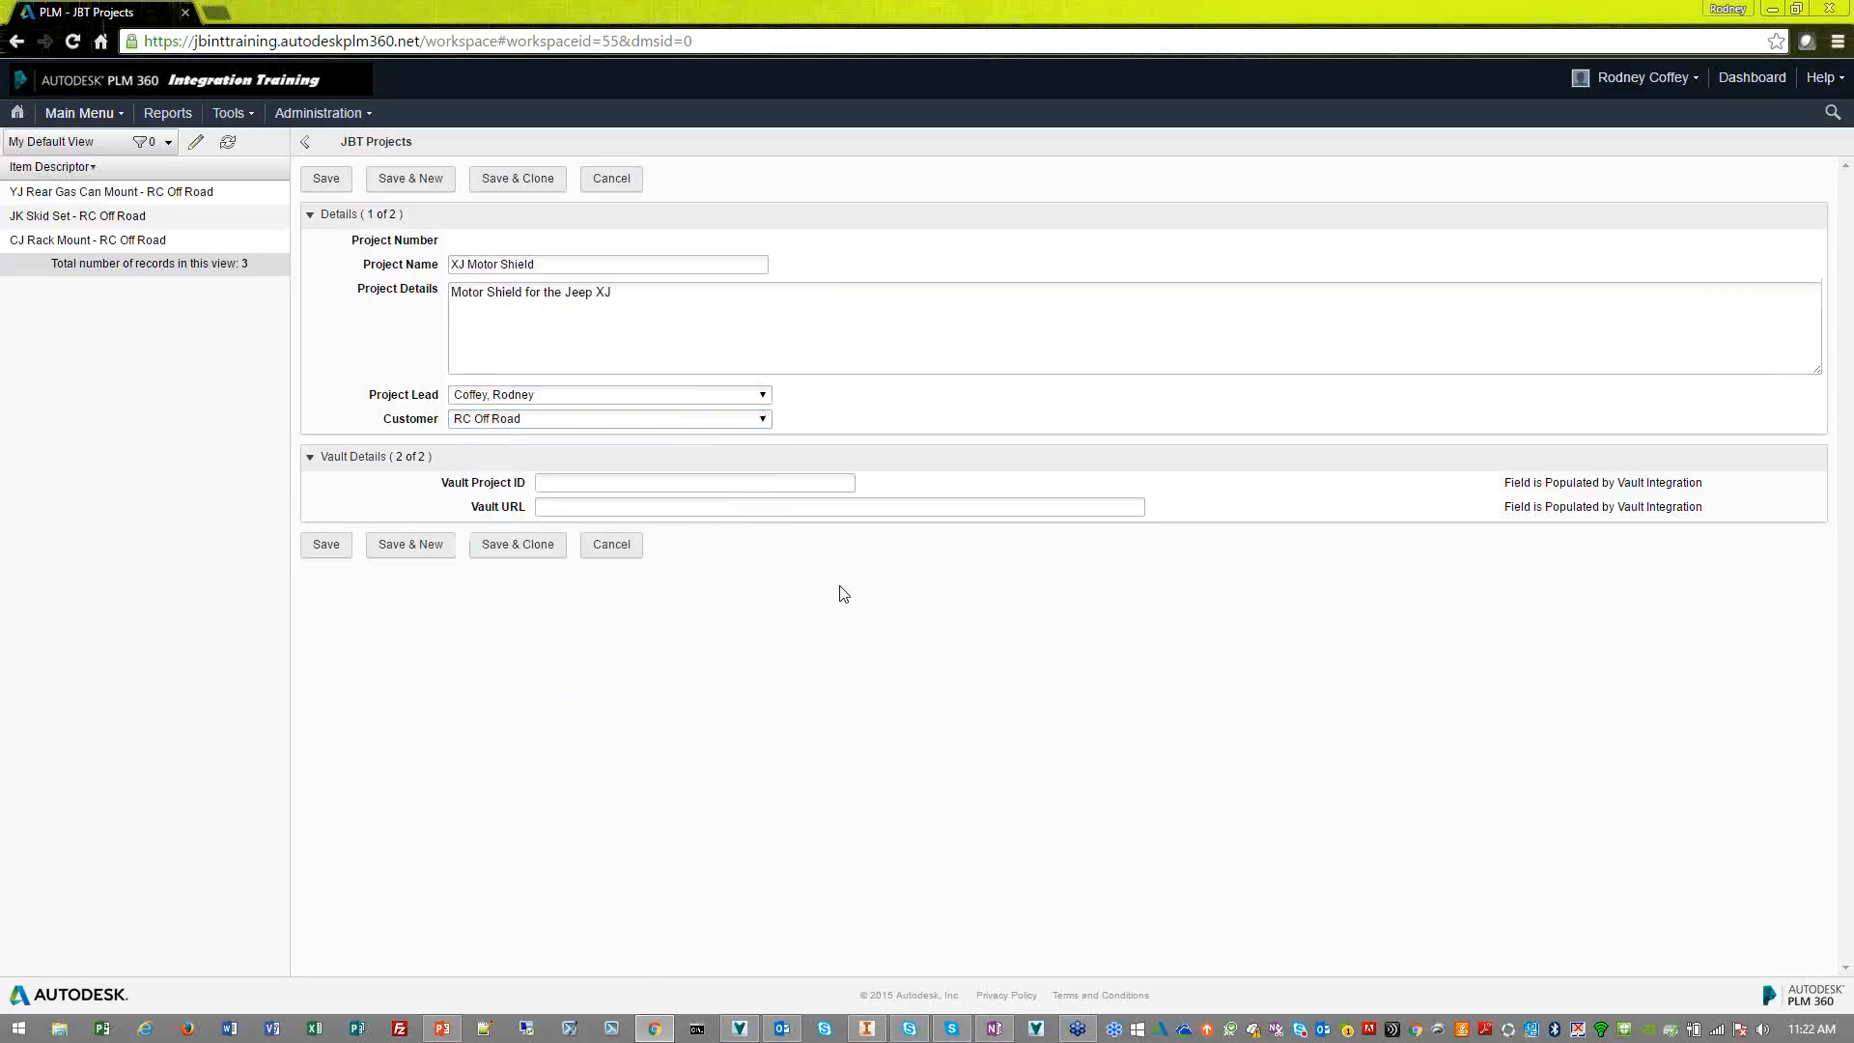
Save the new project, leaving the Vault Project ID and Vault URL fields blank
click(651, 493)
key(Tab)
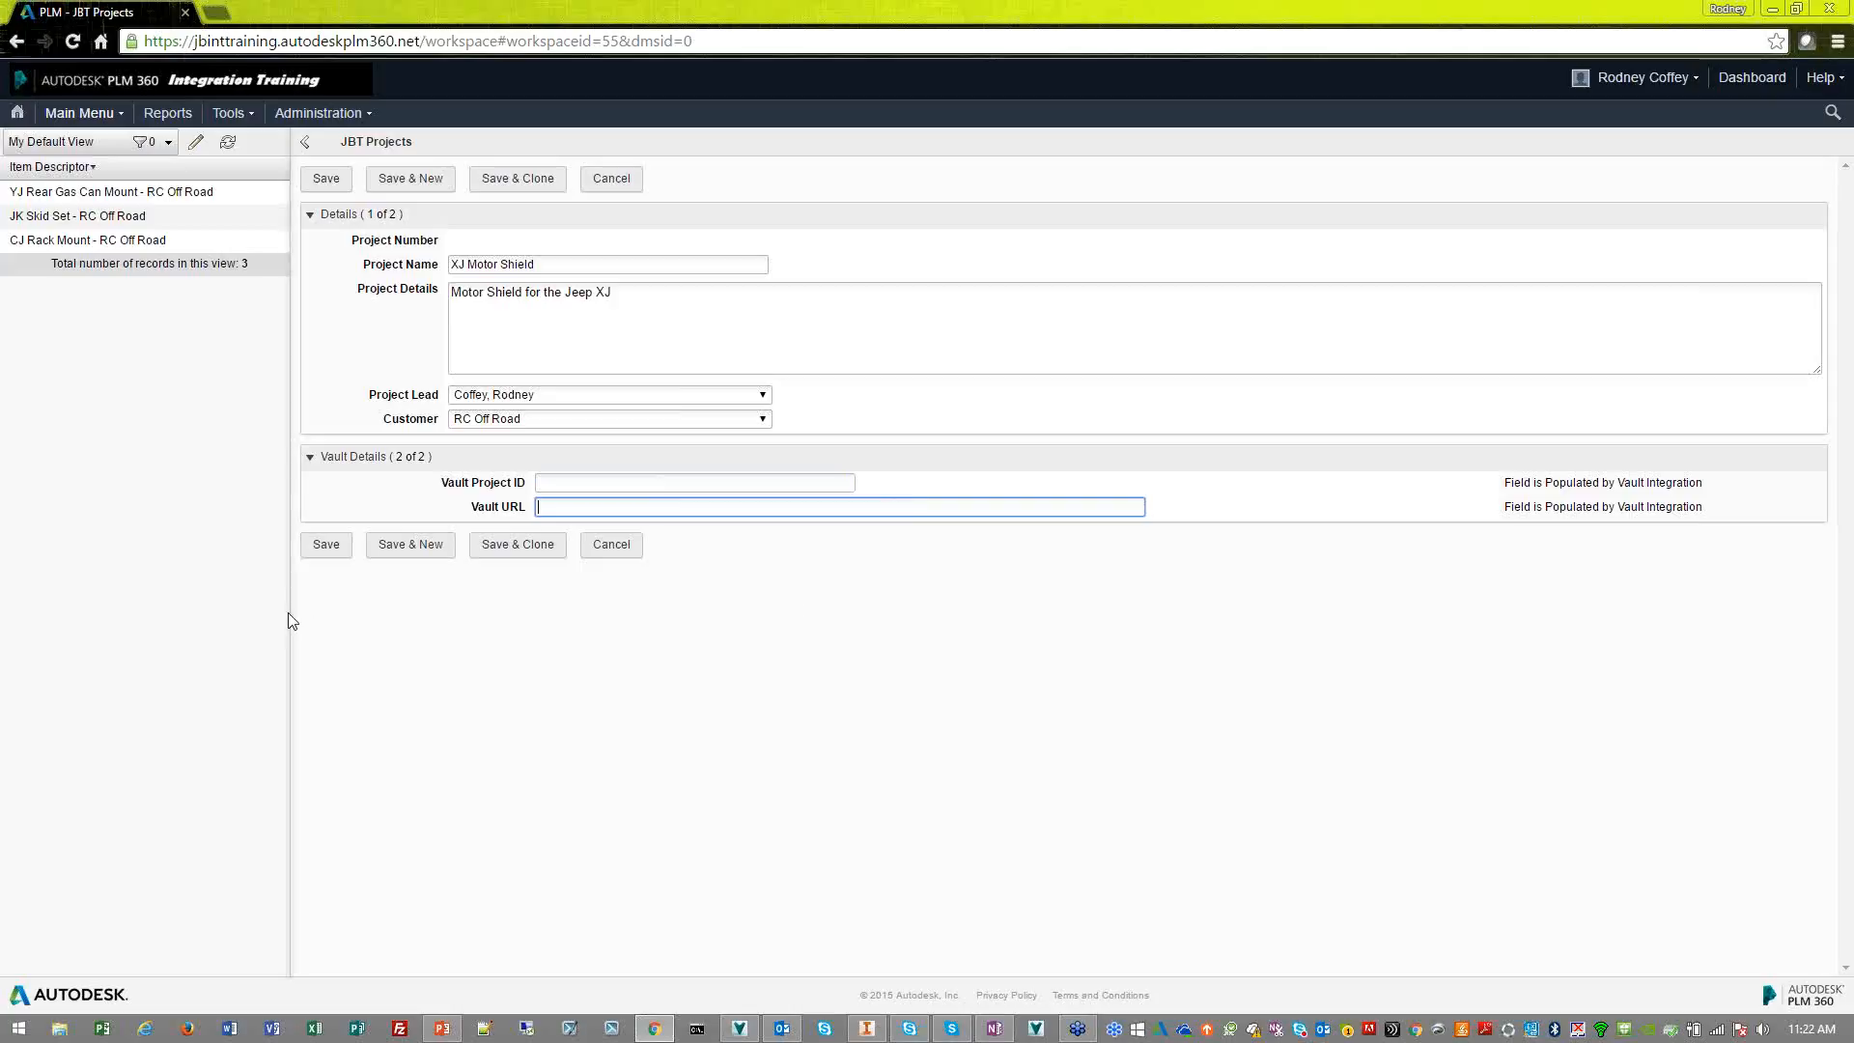
click(322, 556)
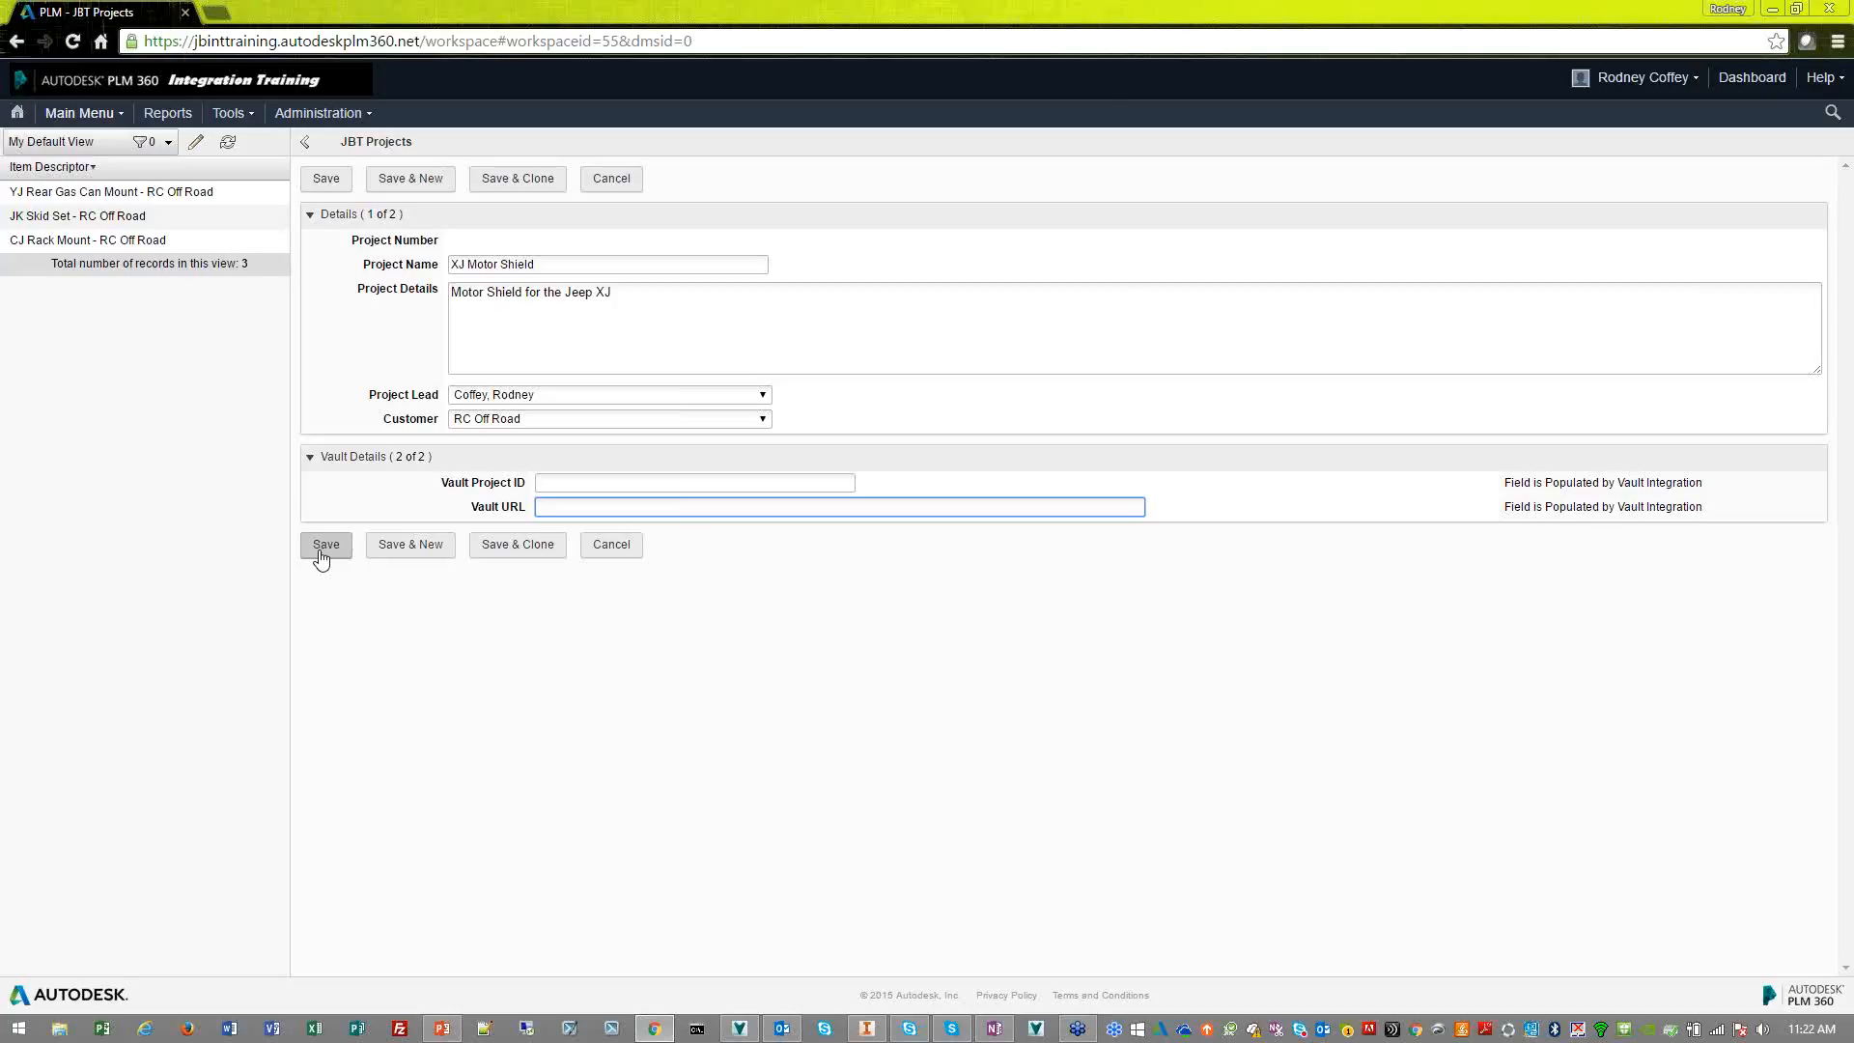
click(322, 554)
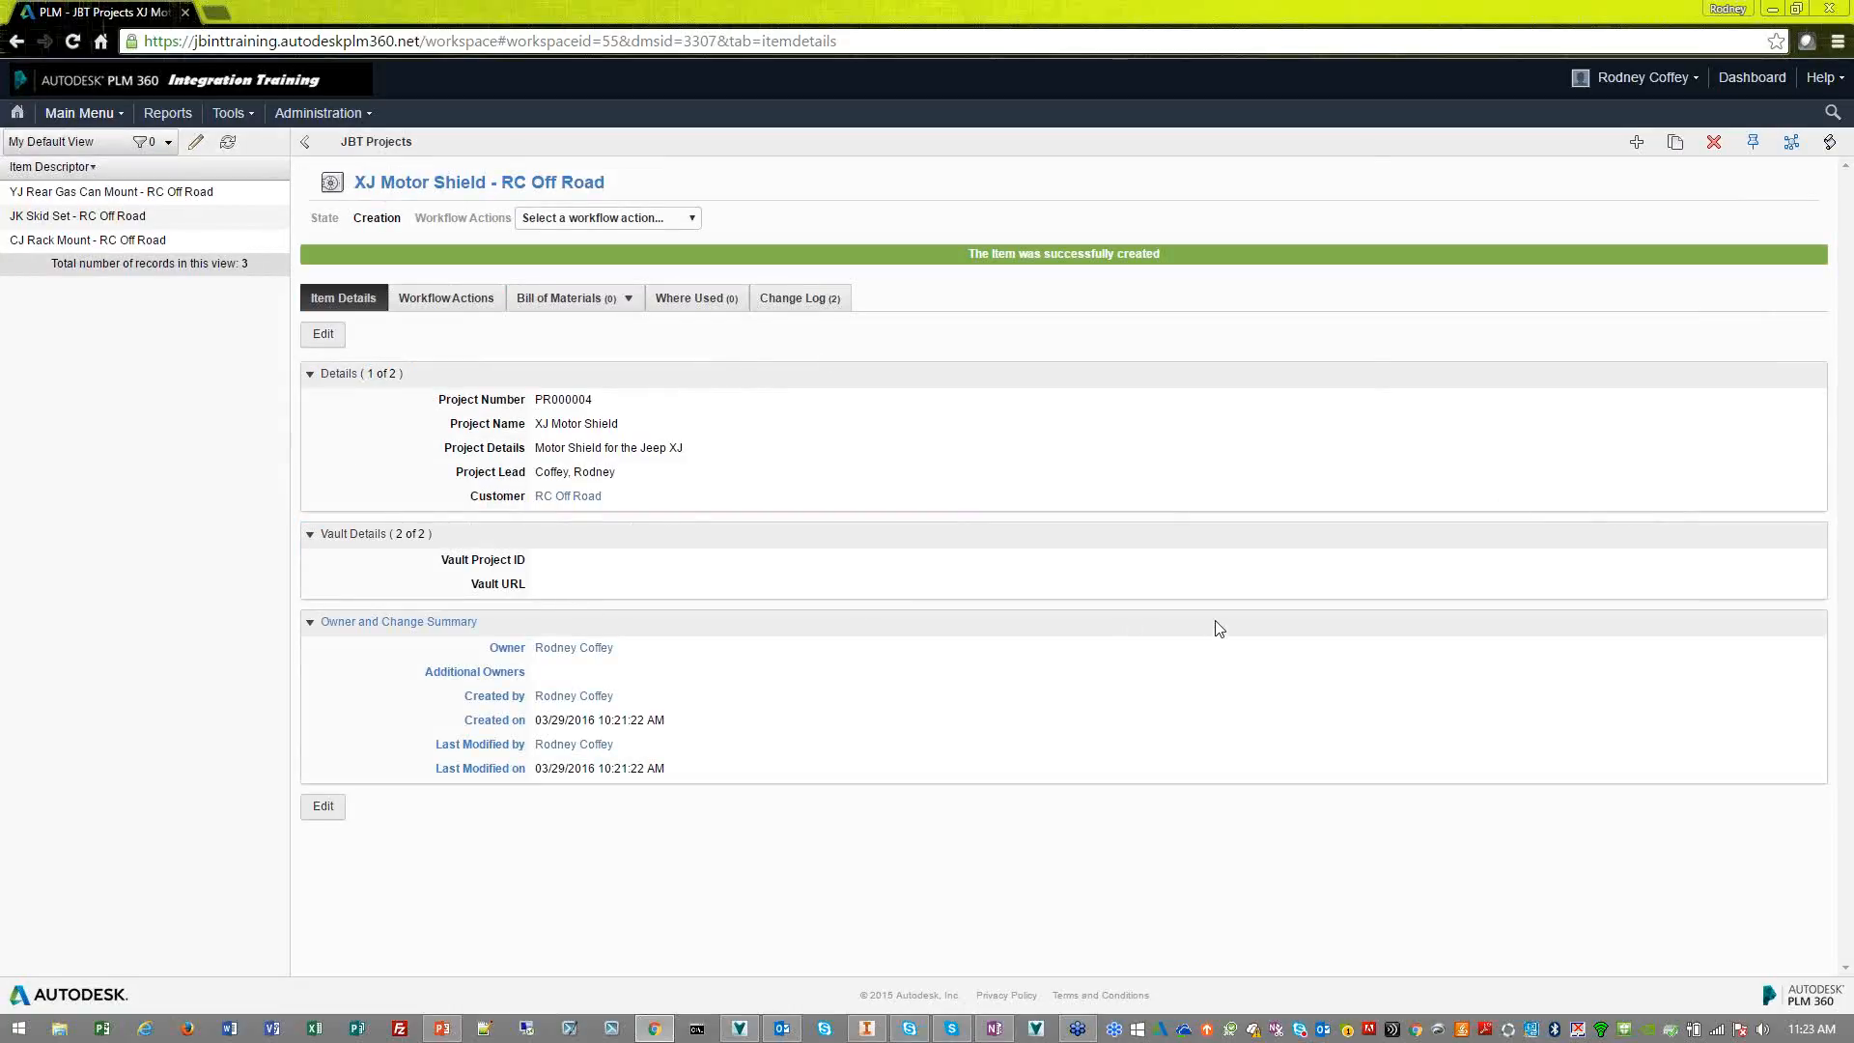
Switch to Autodesk Vault, refresh the Projects folder and examine the synced properties of the XJ Motor Shield folder
click(740, 1035)
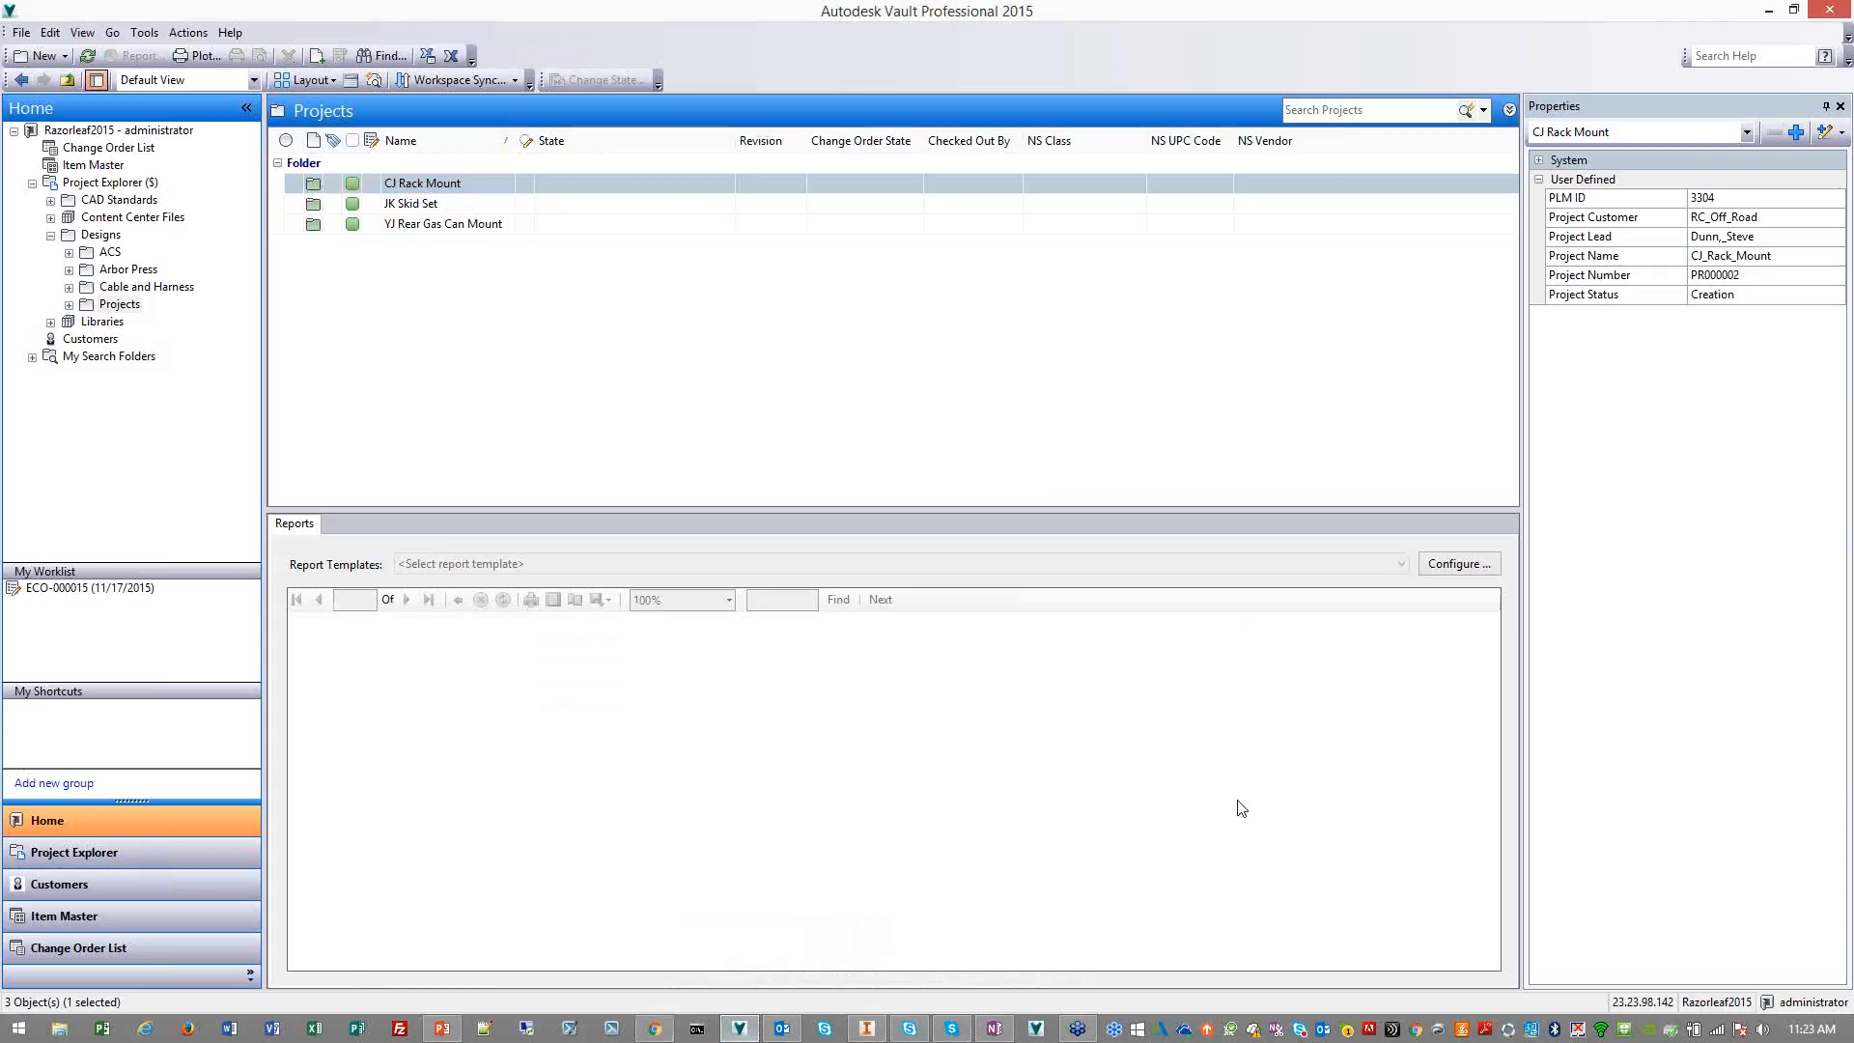
click(1087, 480)
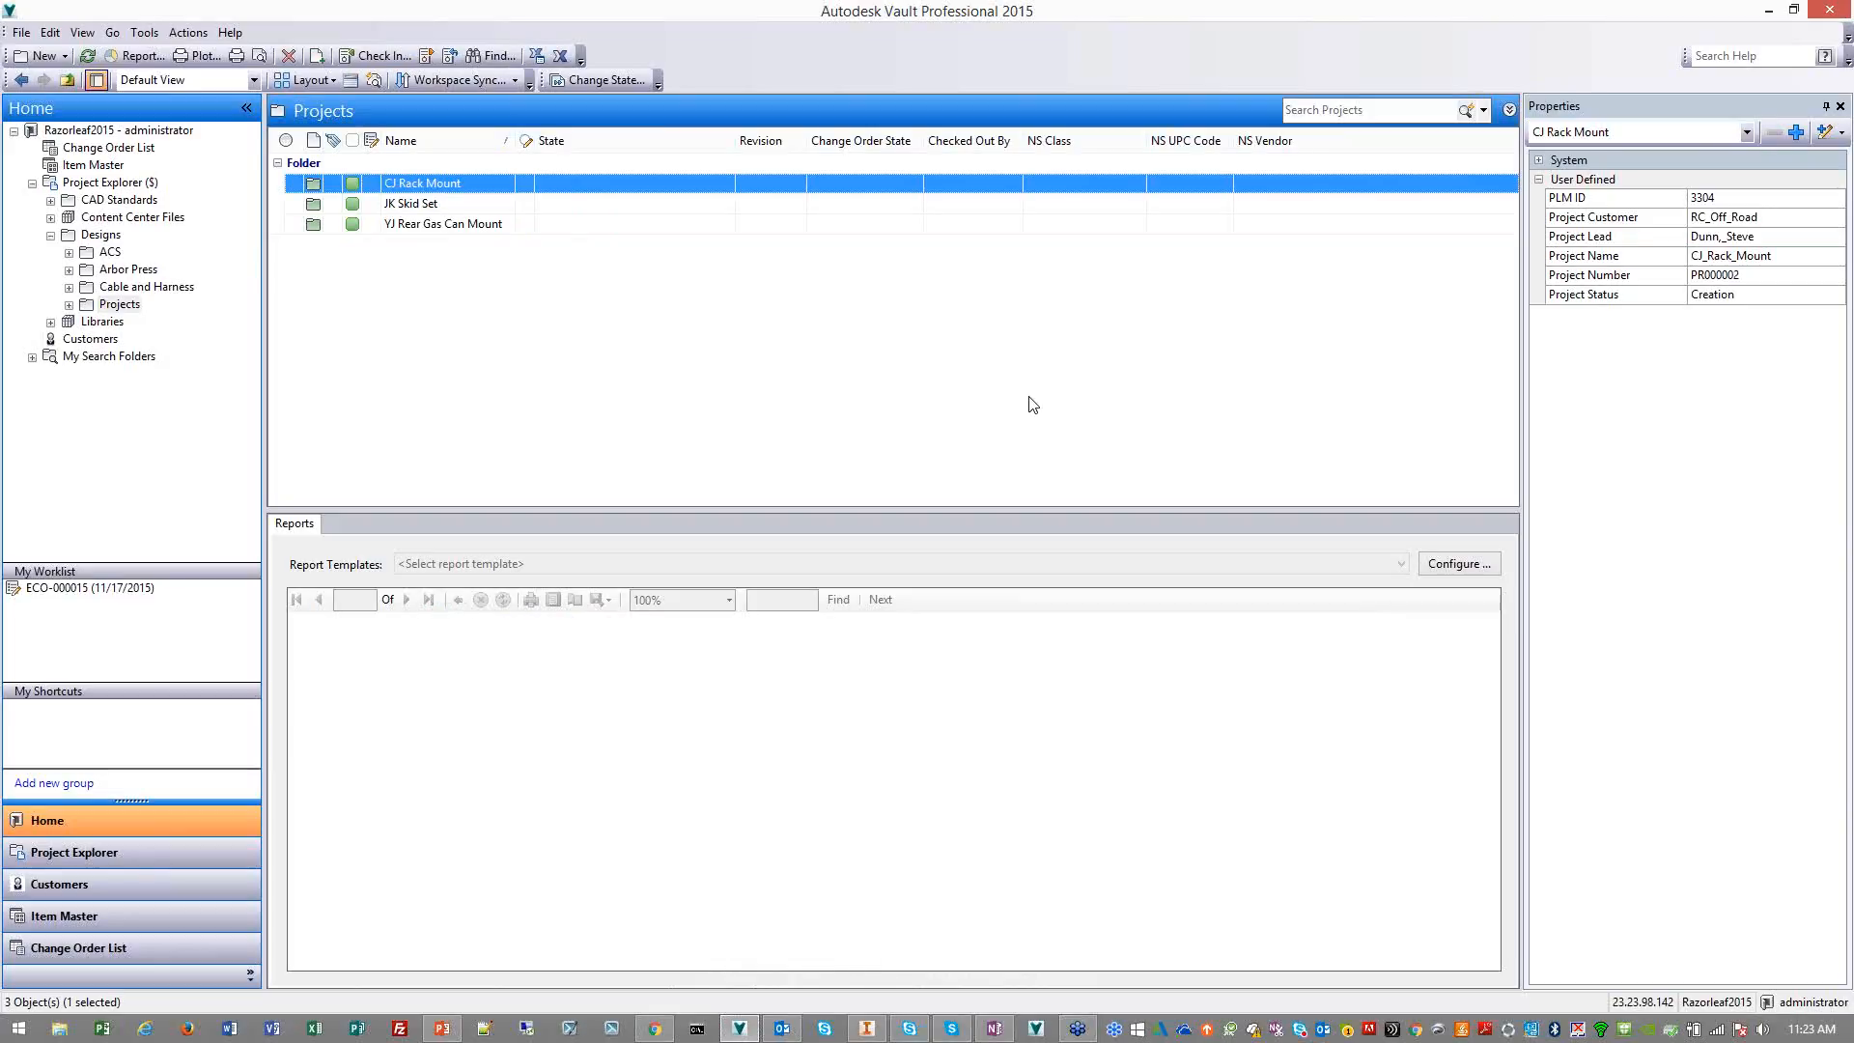
click(86, 55)
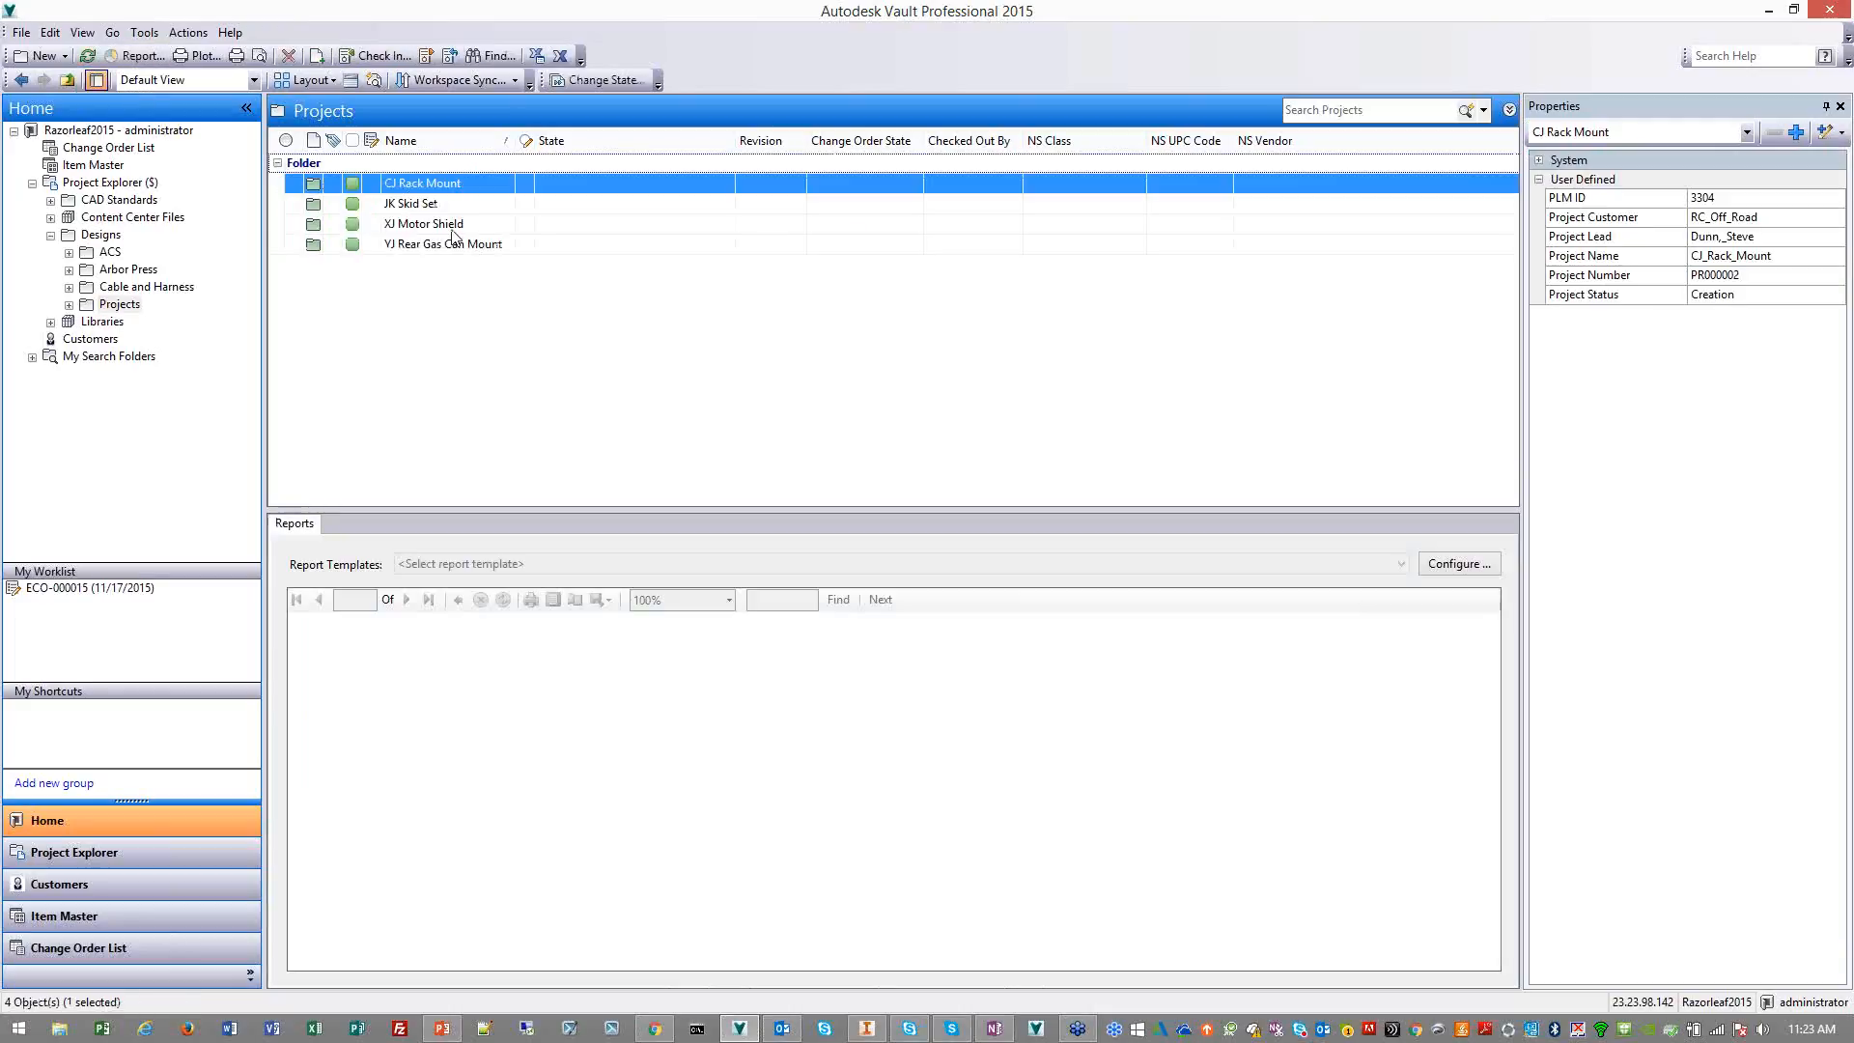
click(454, 226)
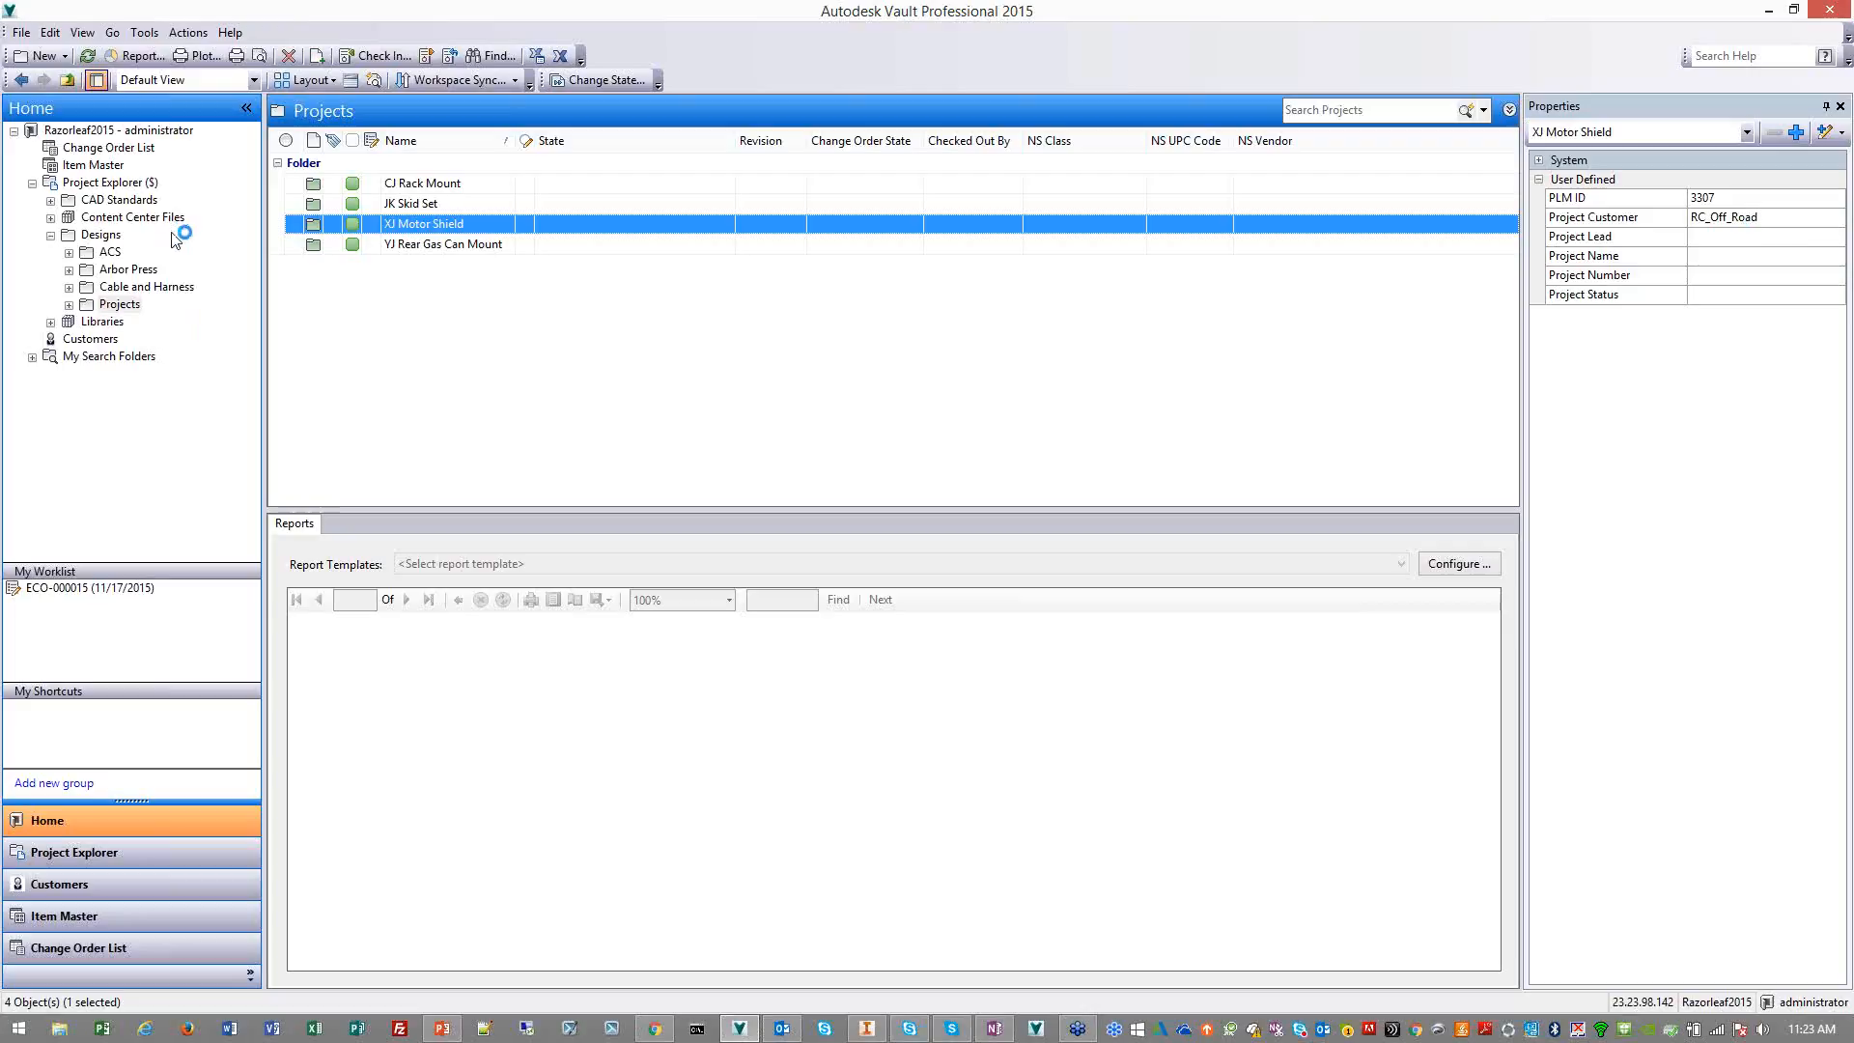
click(88, 57)
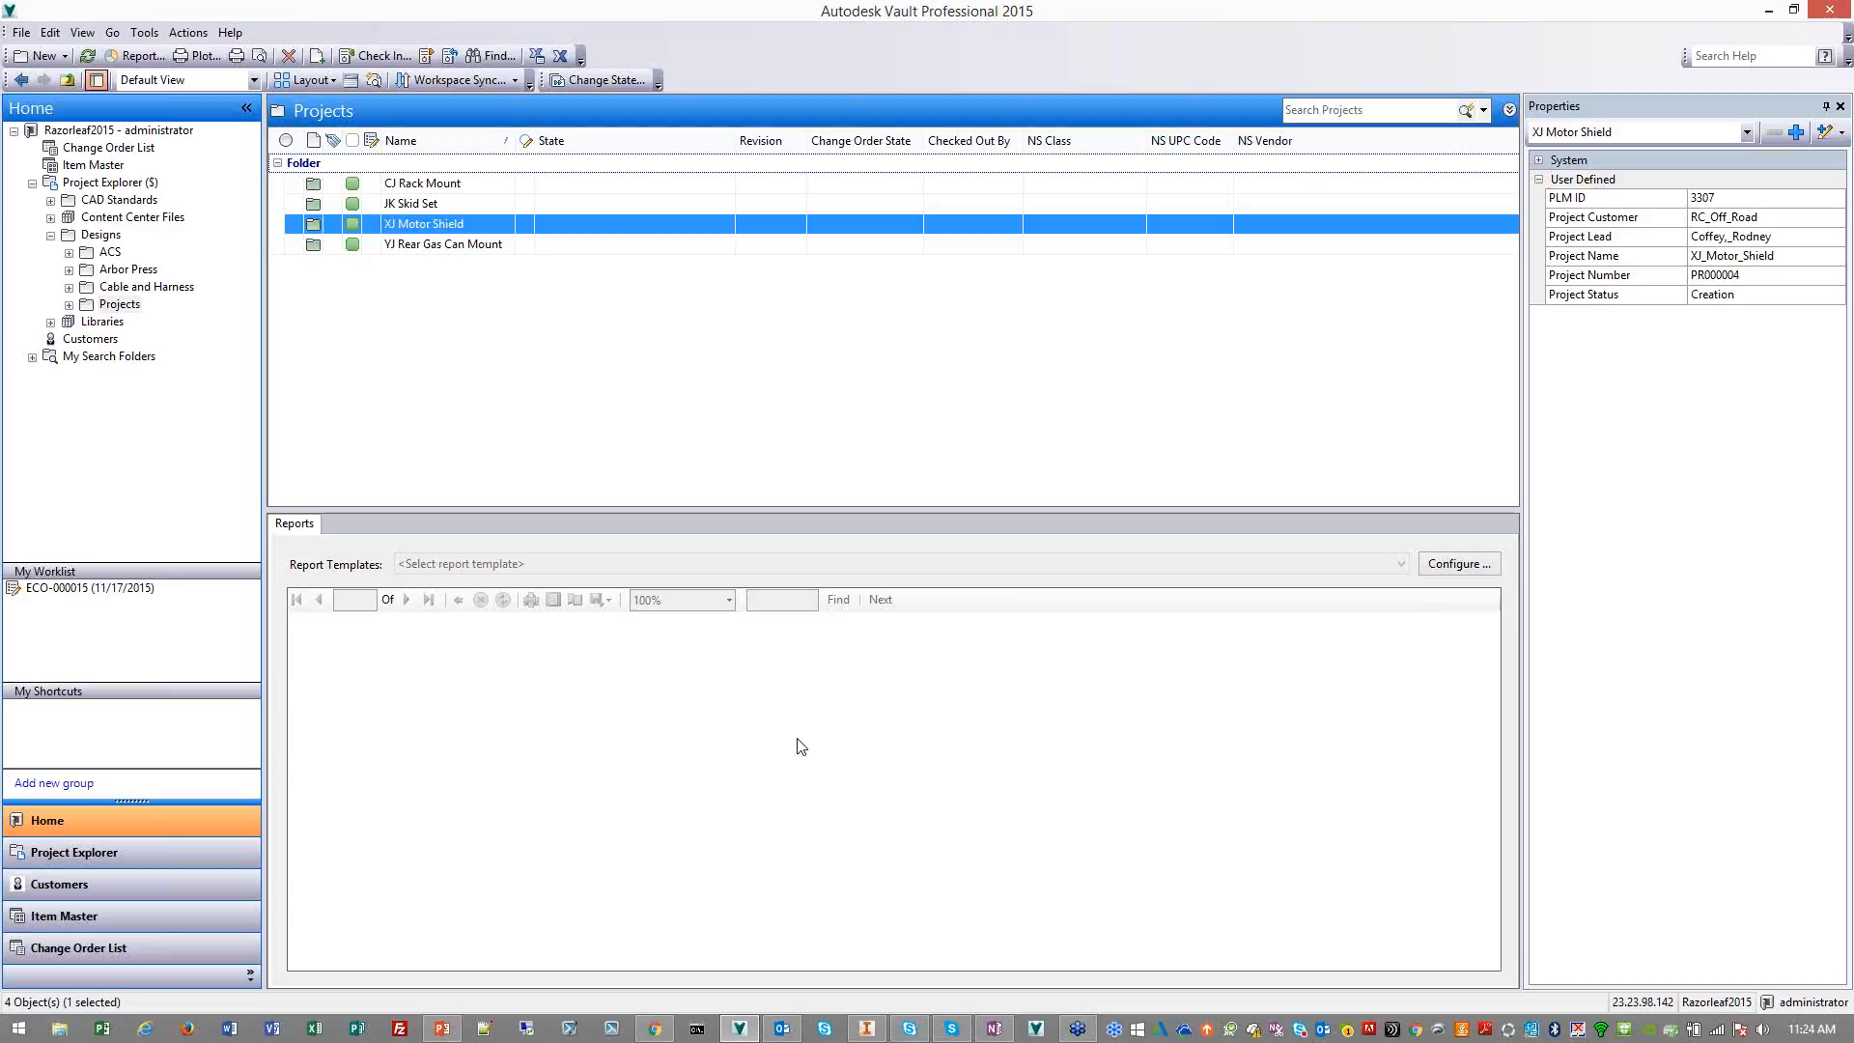
Switch to PLM 360 and view the workflow diagram of the XJ Motor Shield project
click(655, 1031)
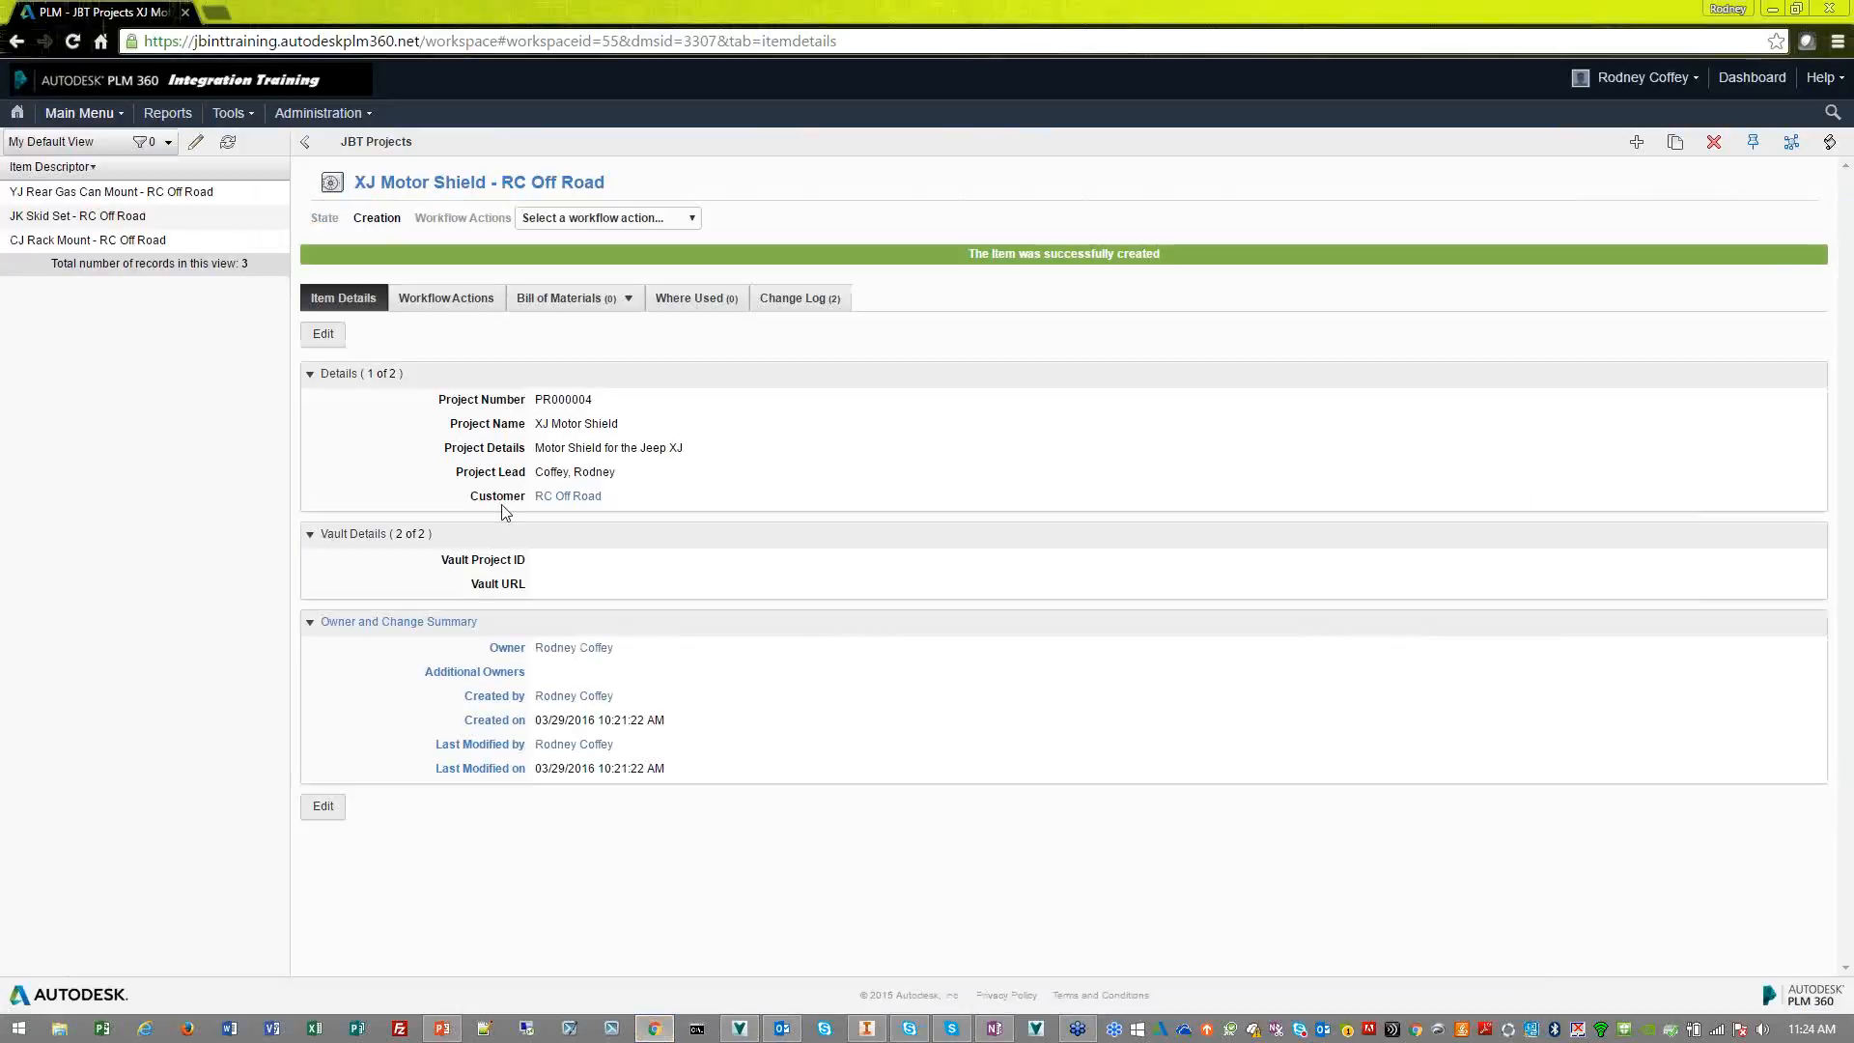
click(460, 307)
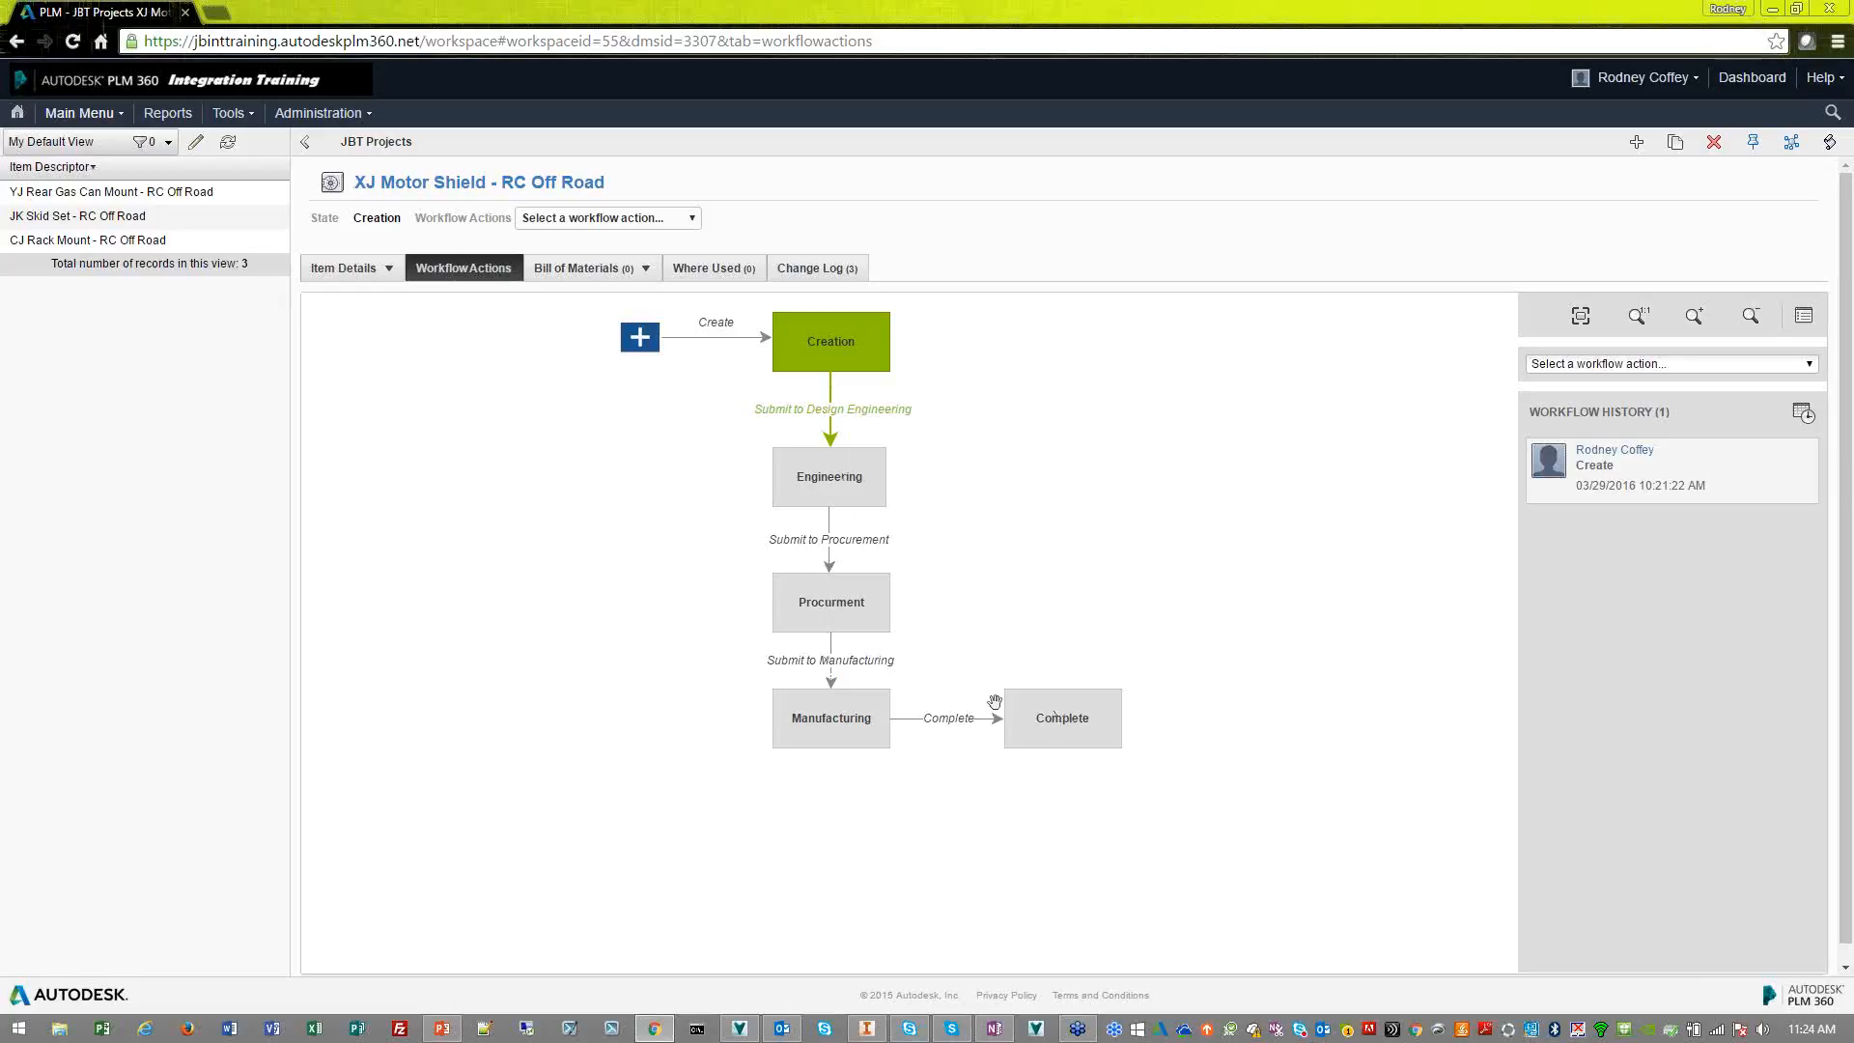
Switch to Autodesk Vault, search the Designs folder for "RC" and view the XJ Motor Shield result's properties
click(738, 1030)
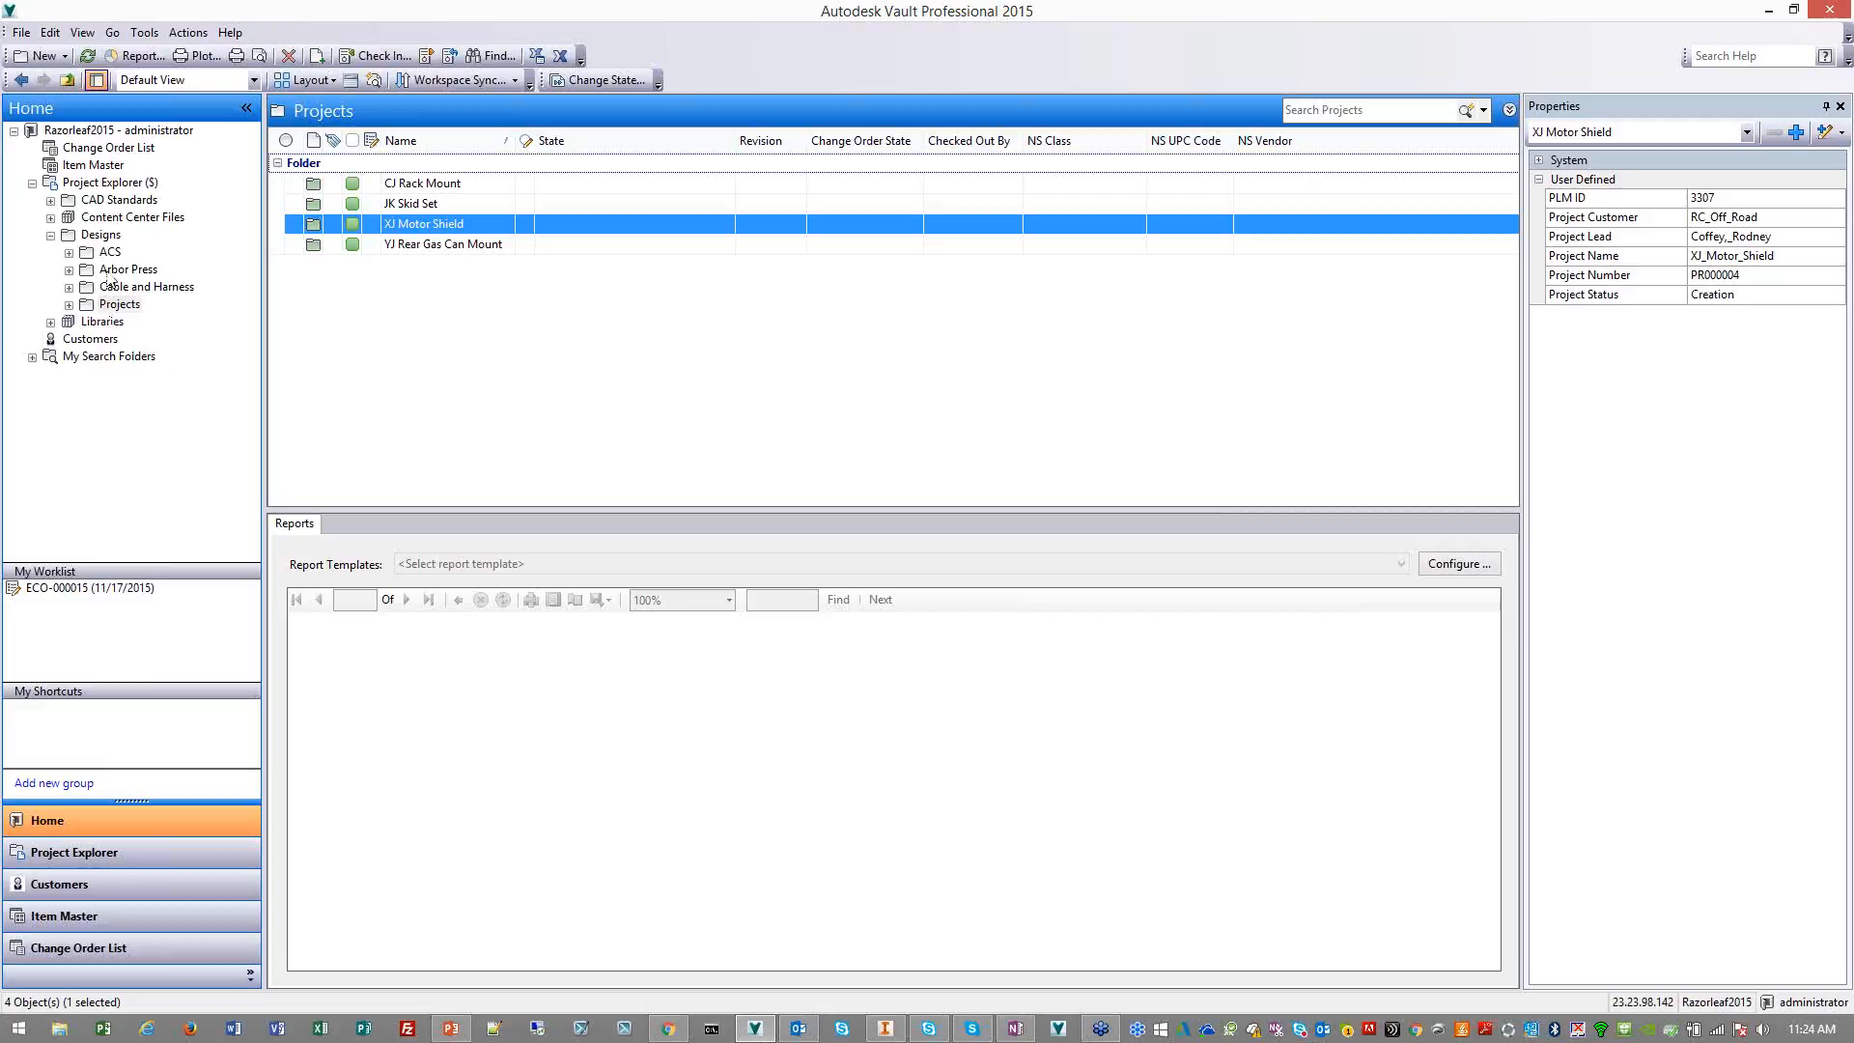
click(53, 236)
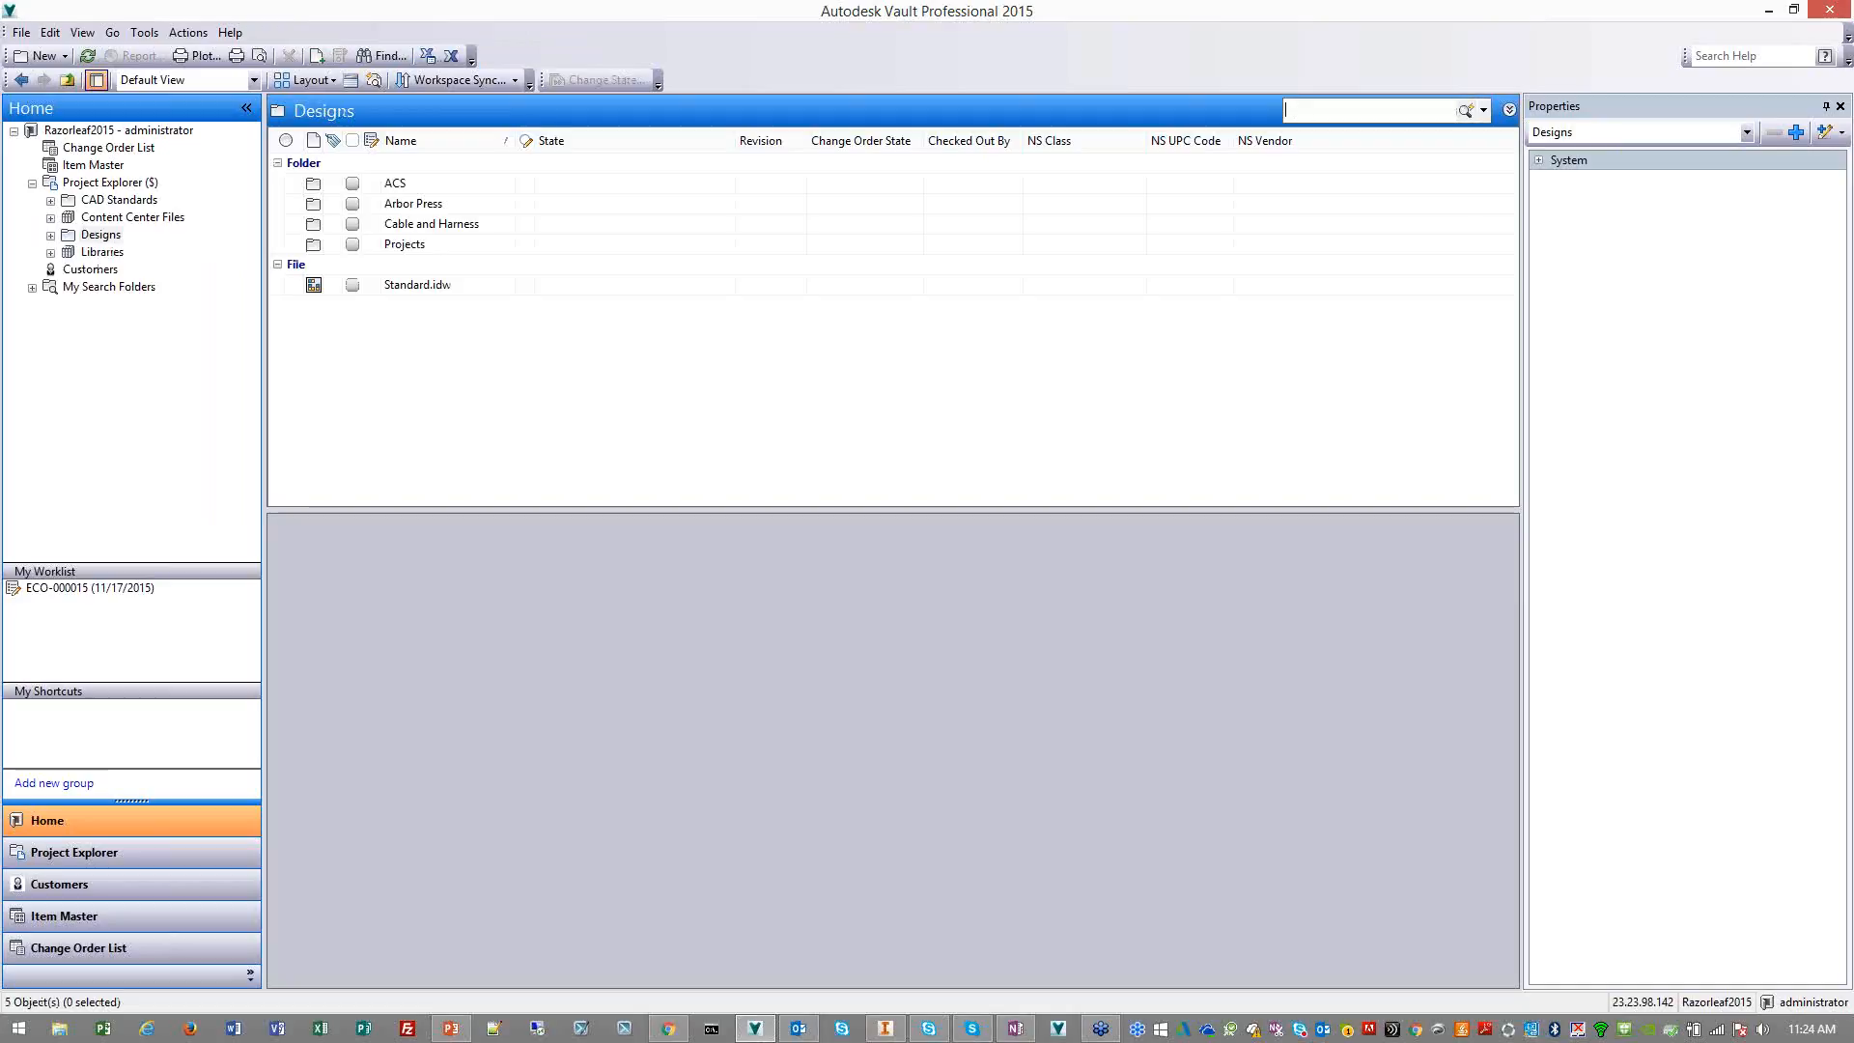
text(RC)
key(Return)
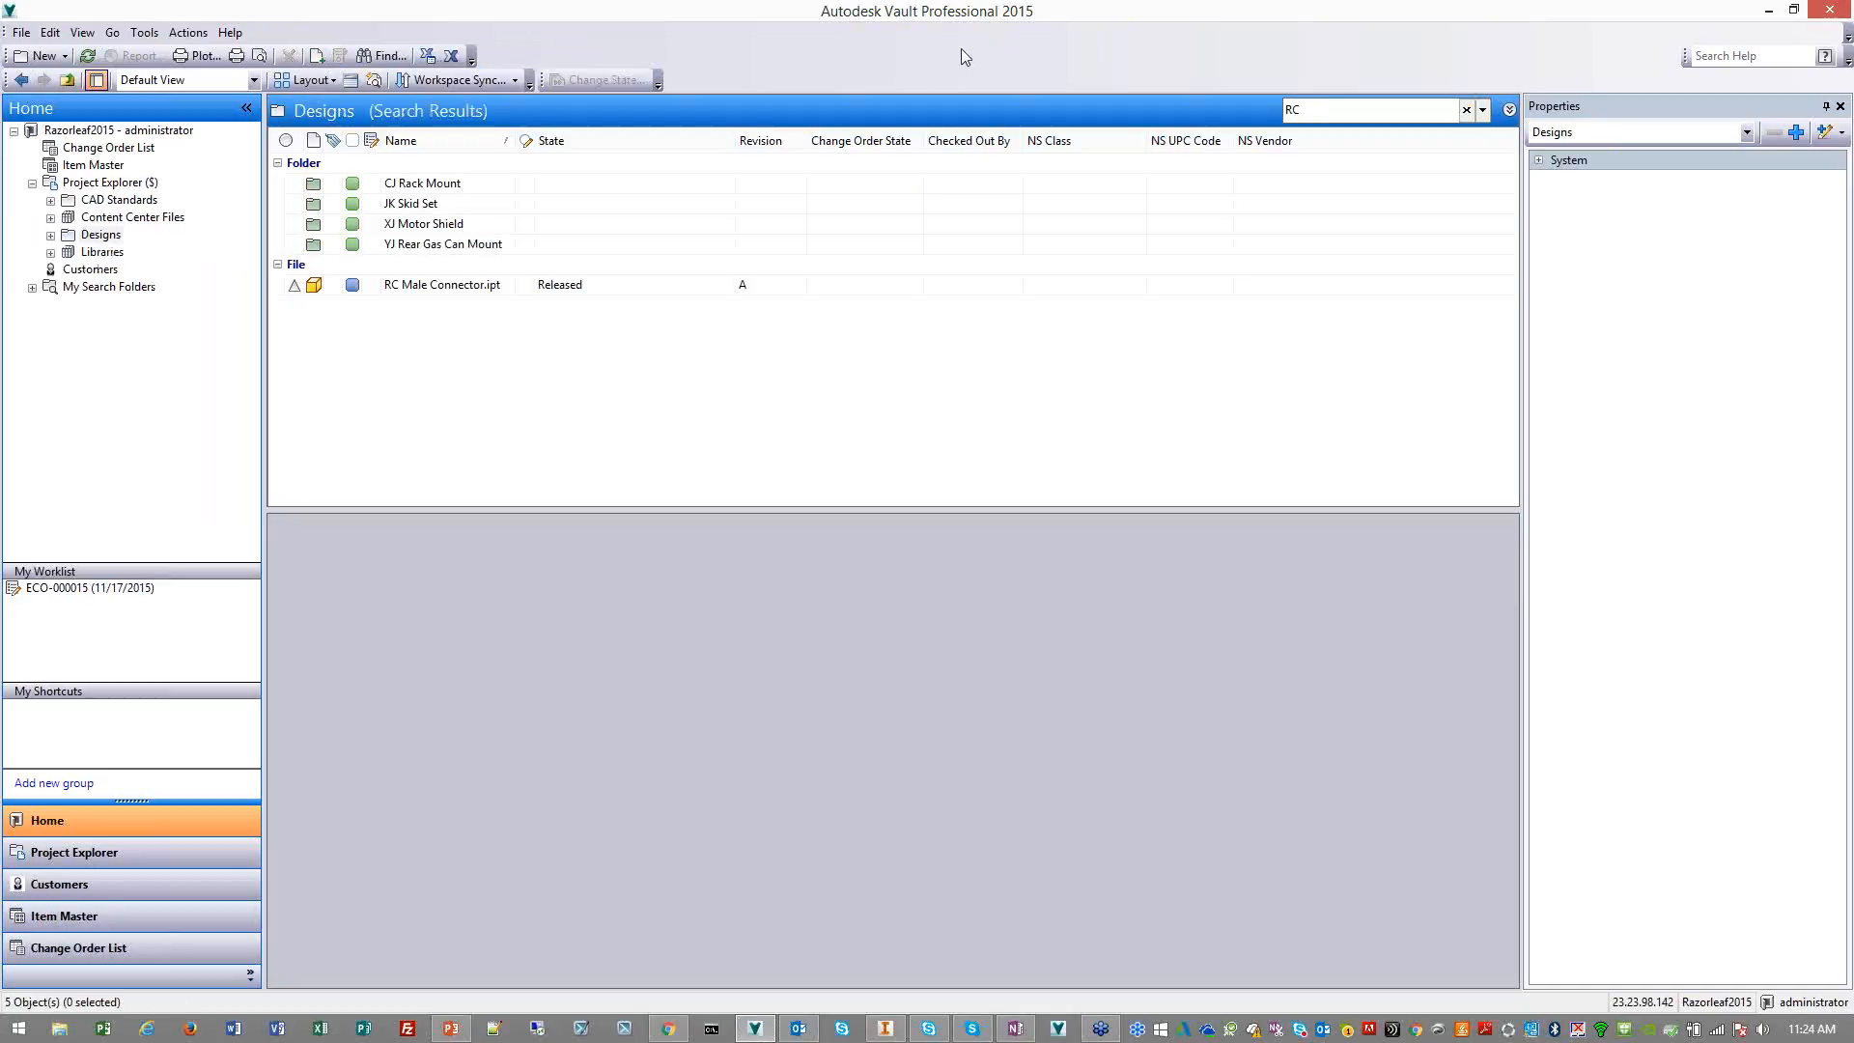
click(499, 183)
click(486, 224)
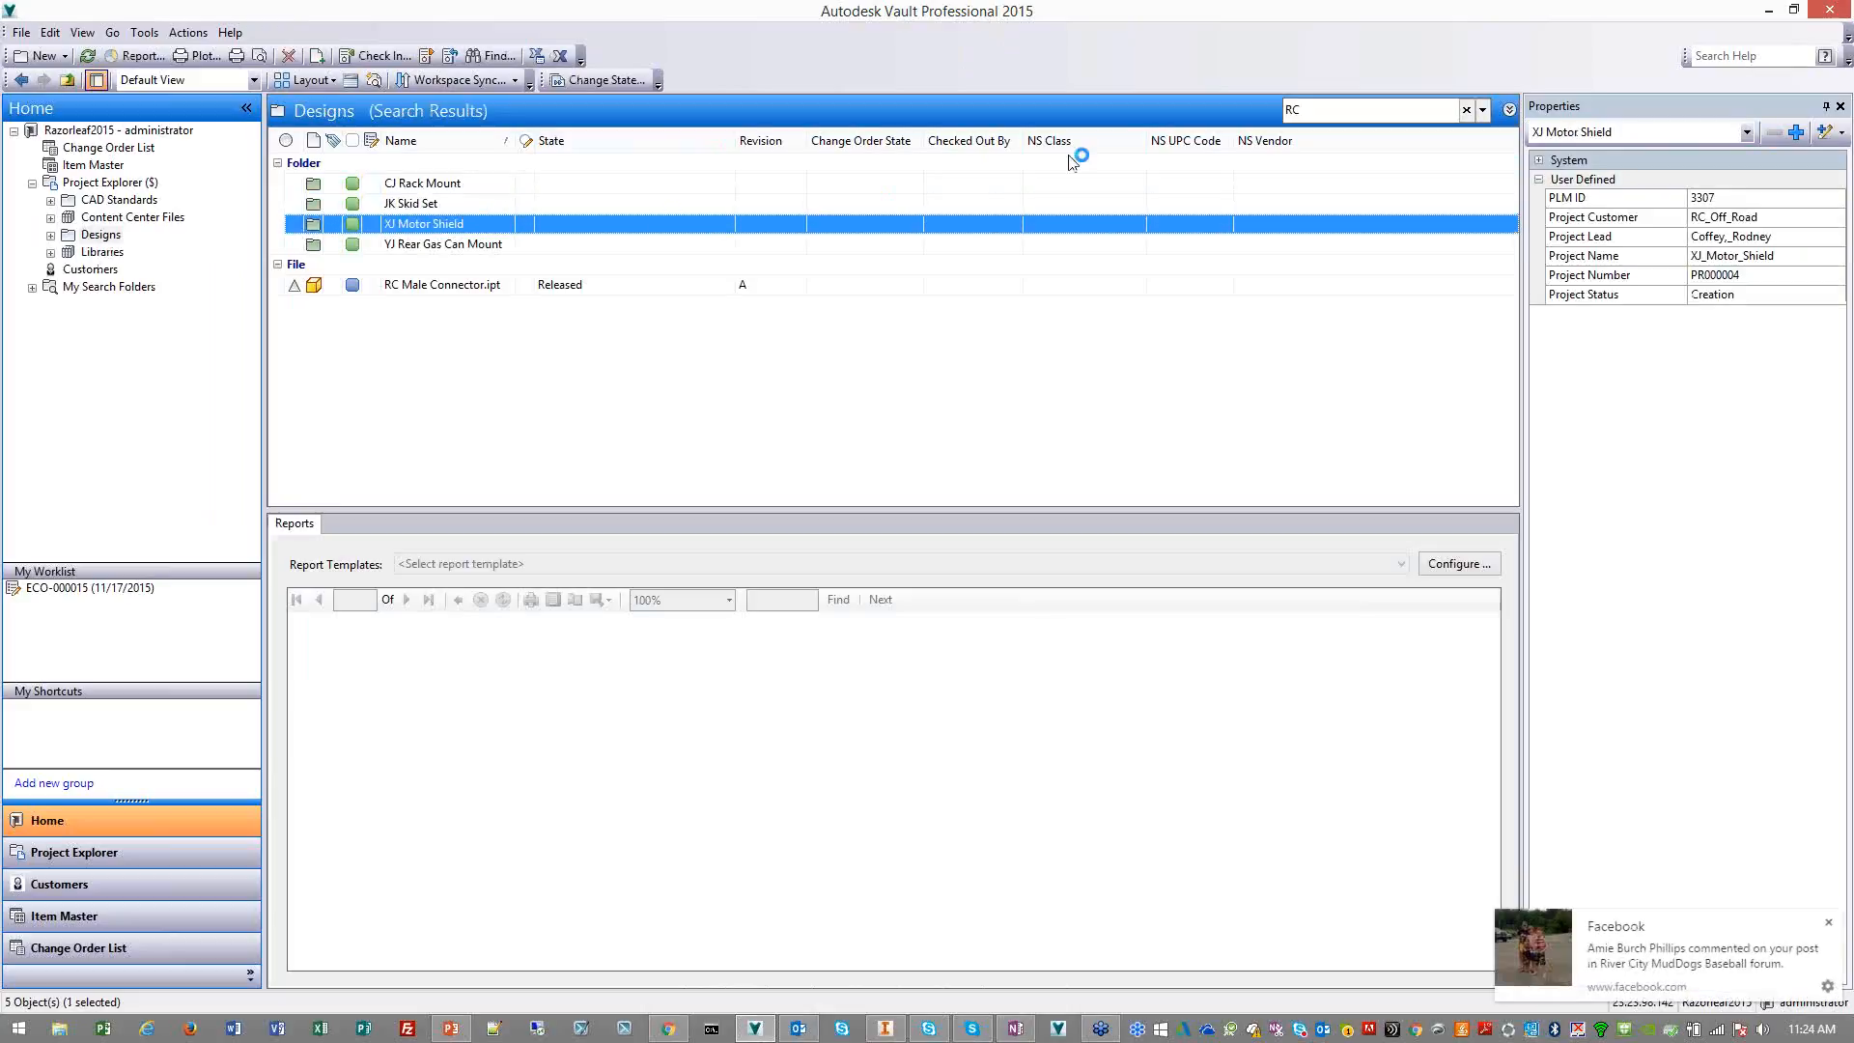
Search the Designs folder by a project lead's last name and view the CJ Rack Mount folder's properties
double_click(1291, 111)
text(dUNN)
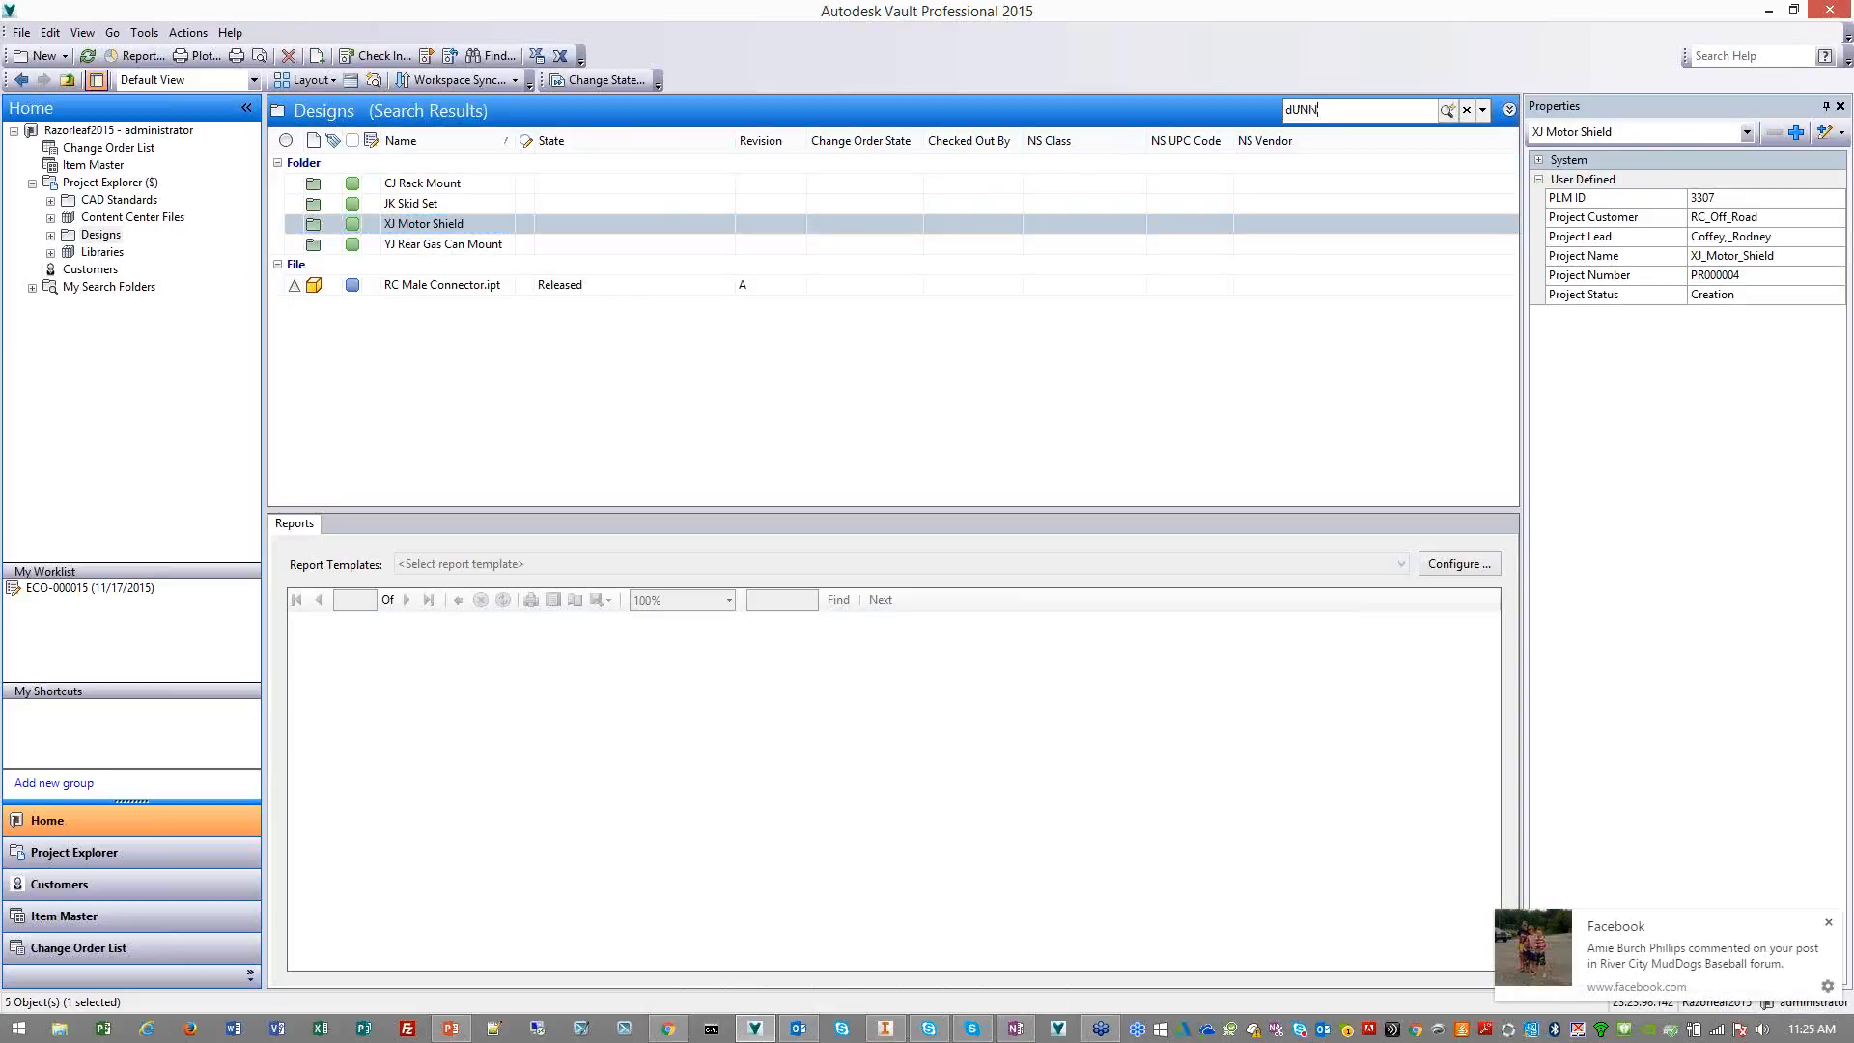
key(Return)
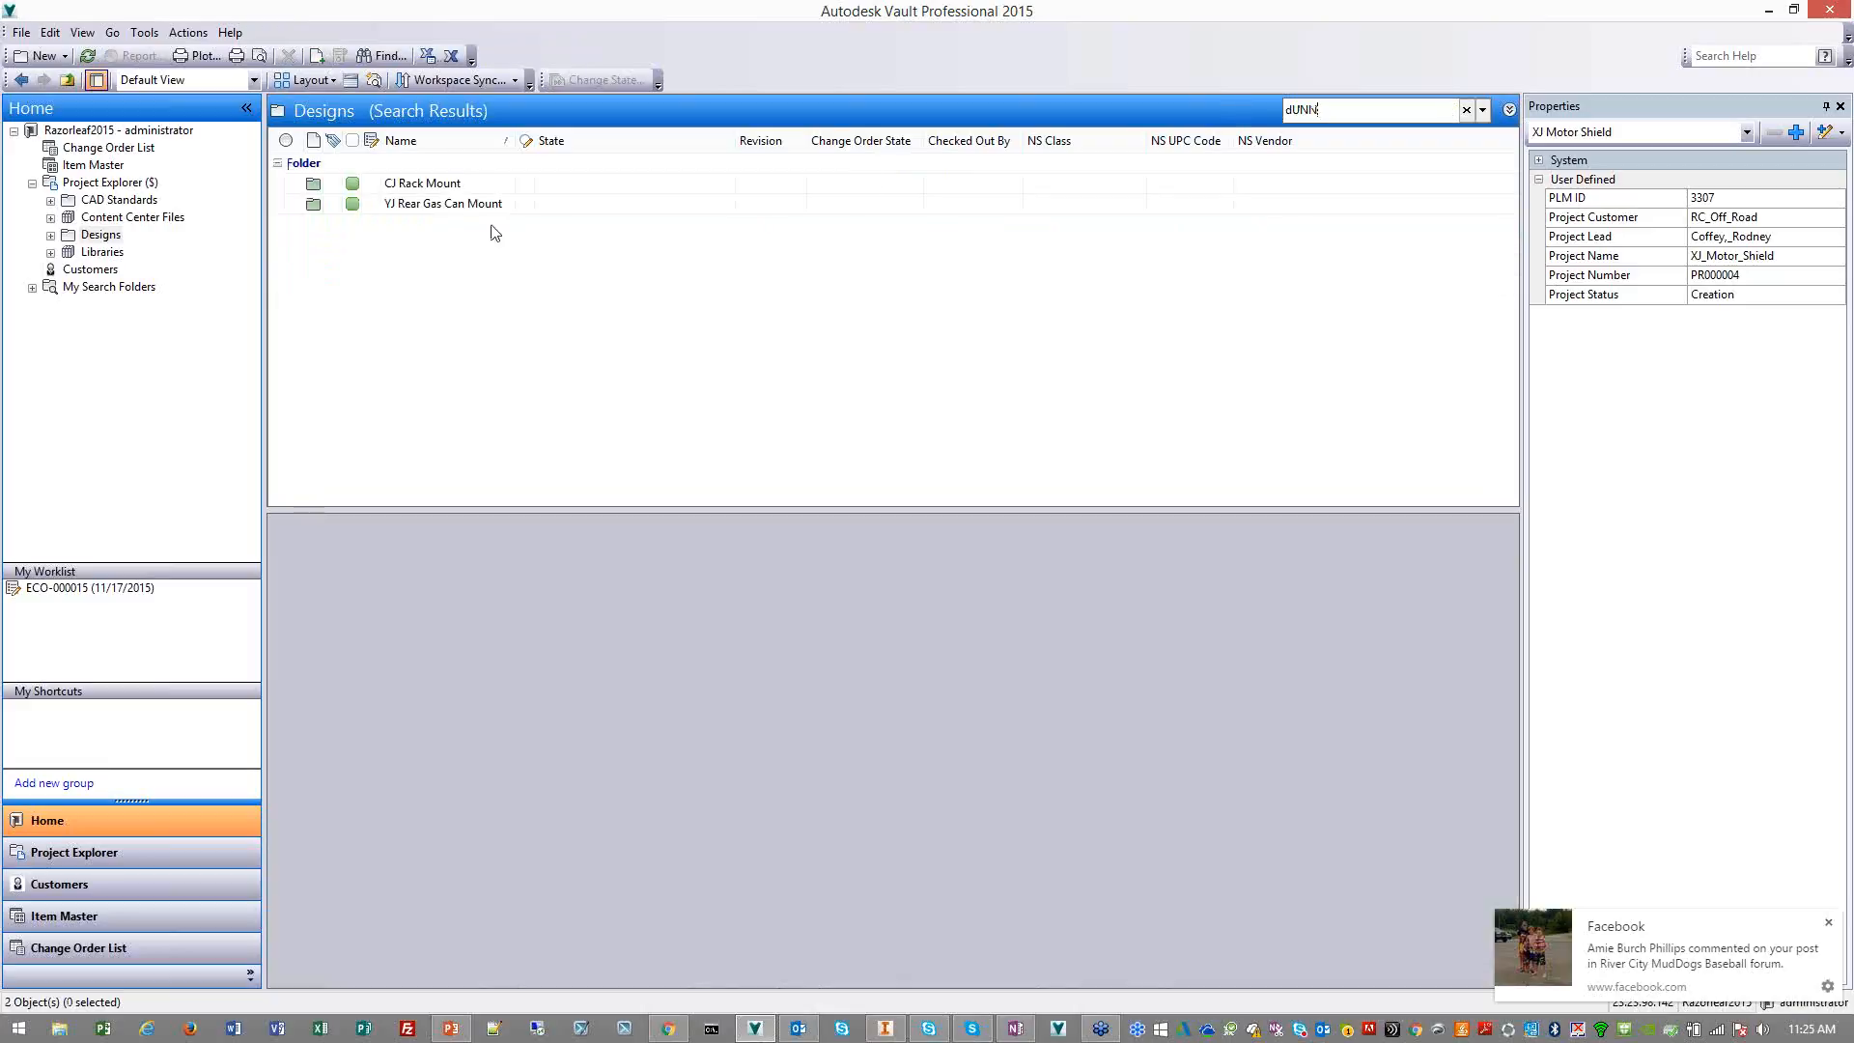
click(475, 183)
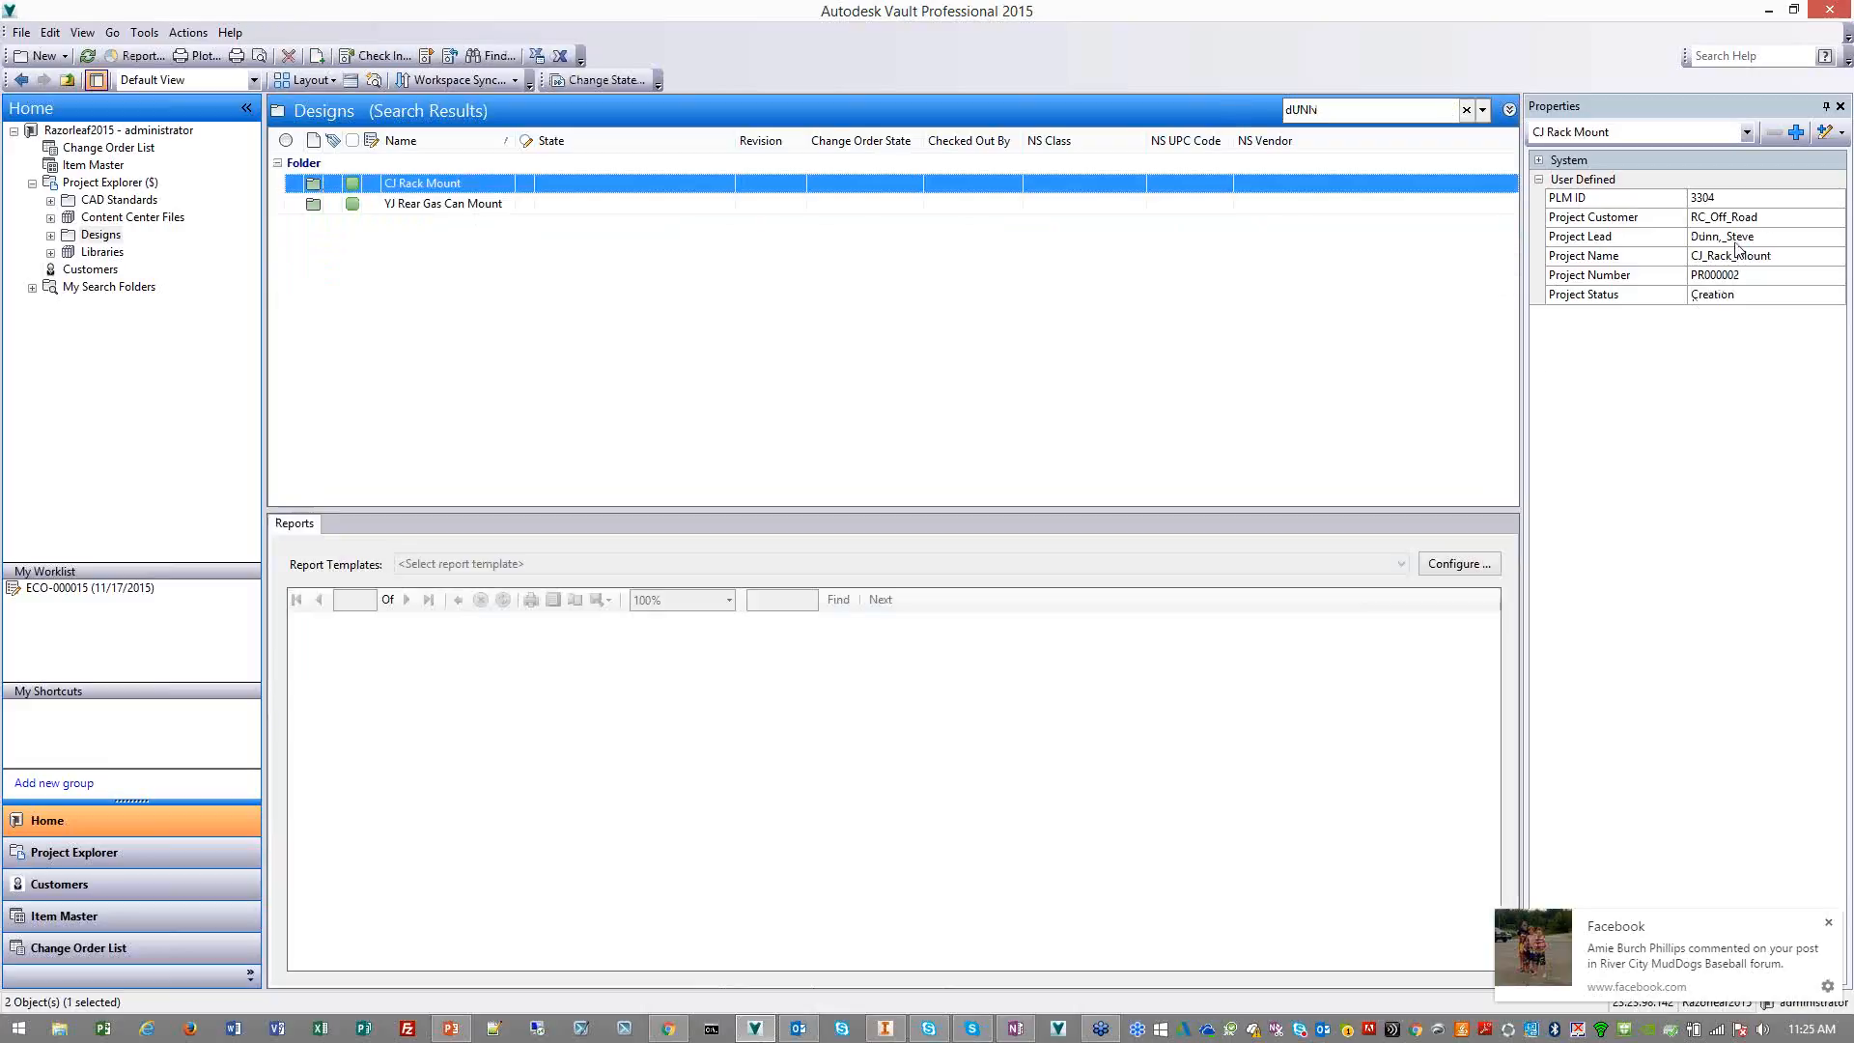
View the YJ Rear Gas Can Mount folder's properties and open the XJ Motor Shield folder under Designs > Projects
click(444, 205)
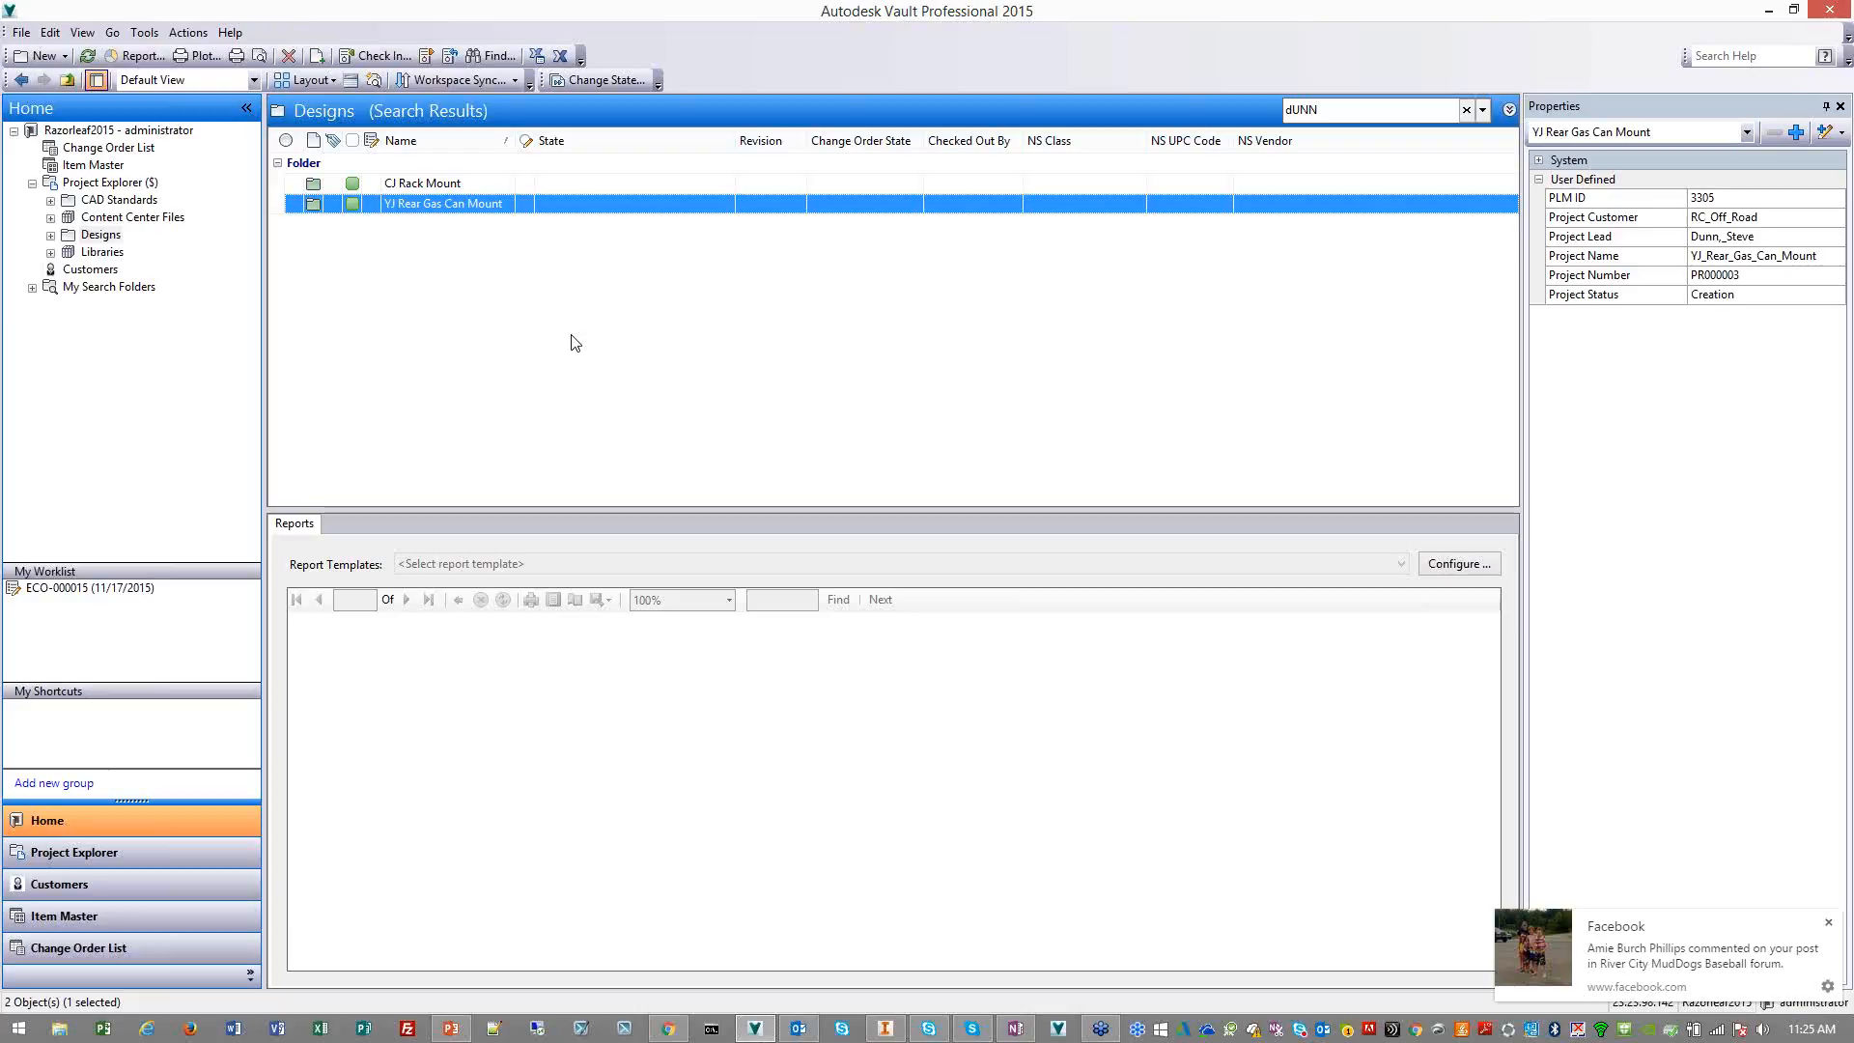
click(56, 241)
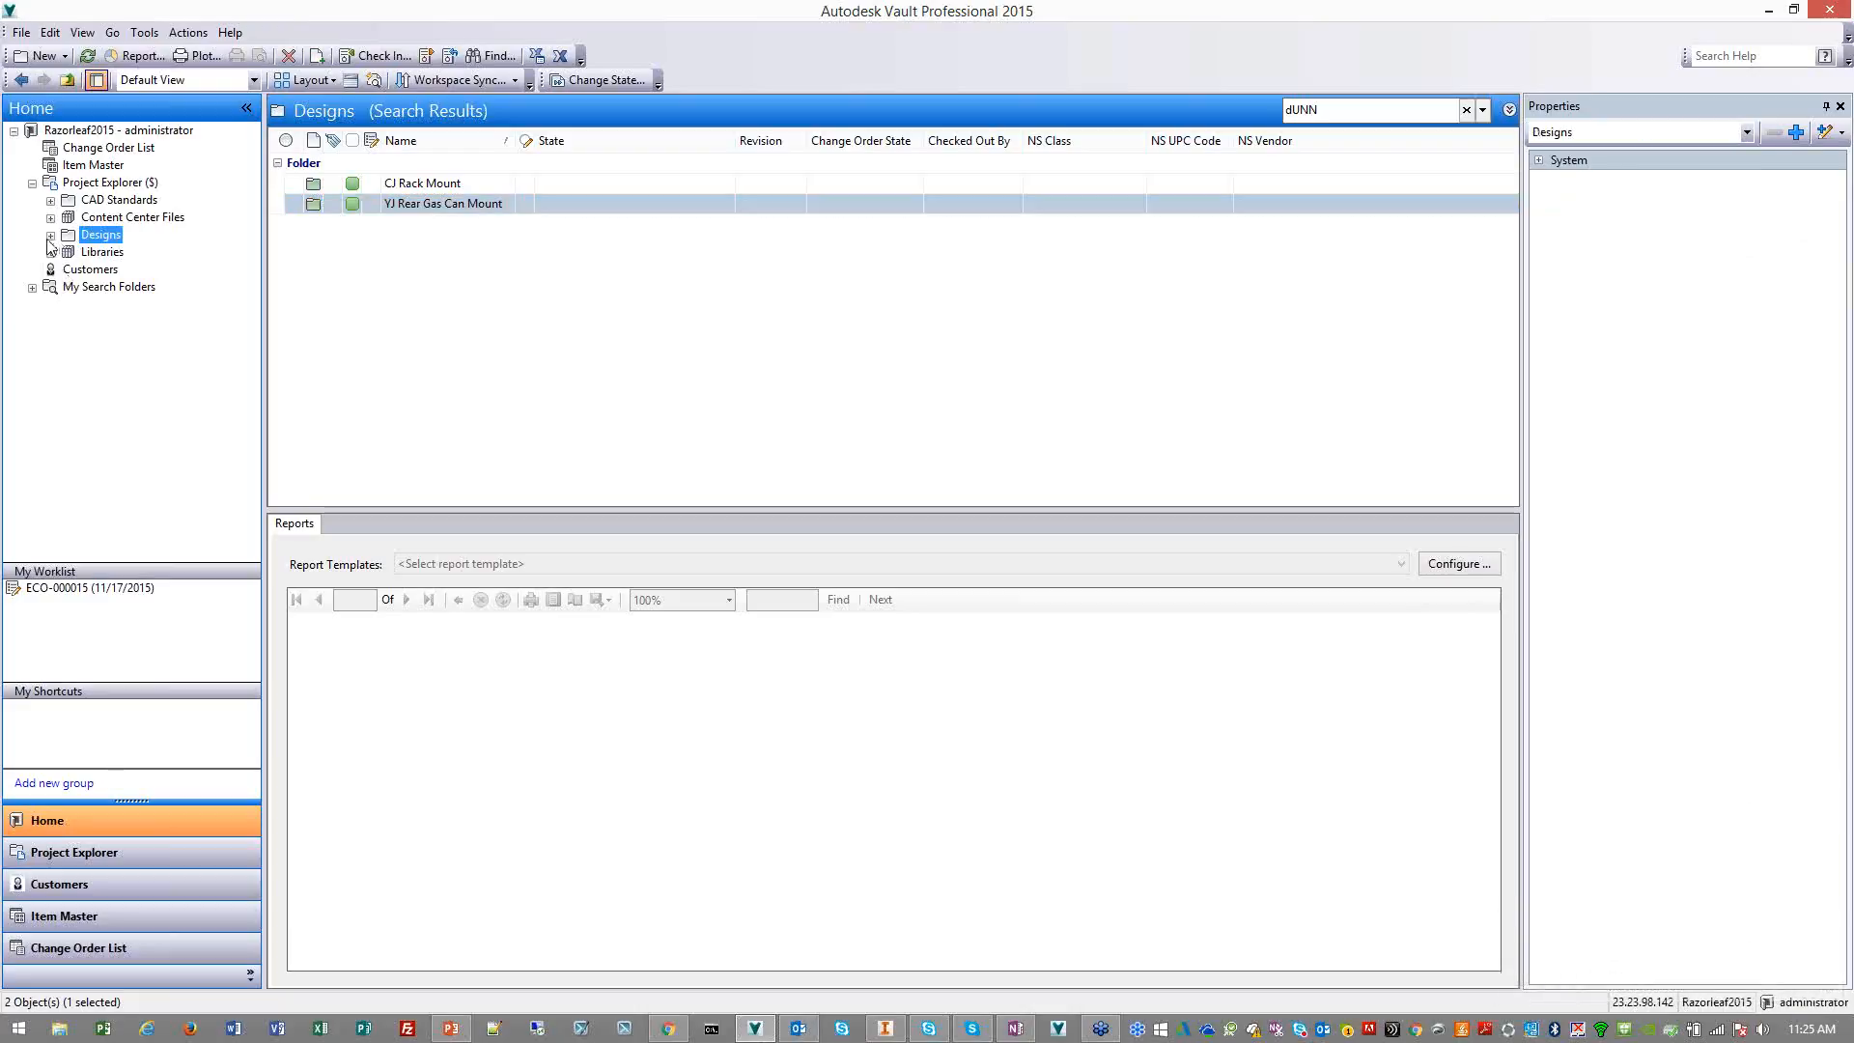
click(52, 235)
click(118, 304)
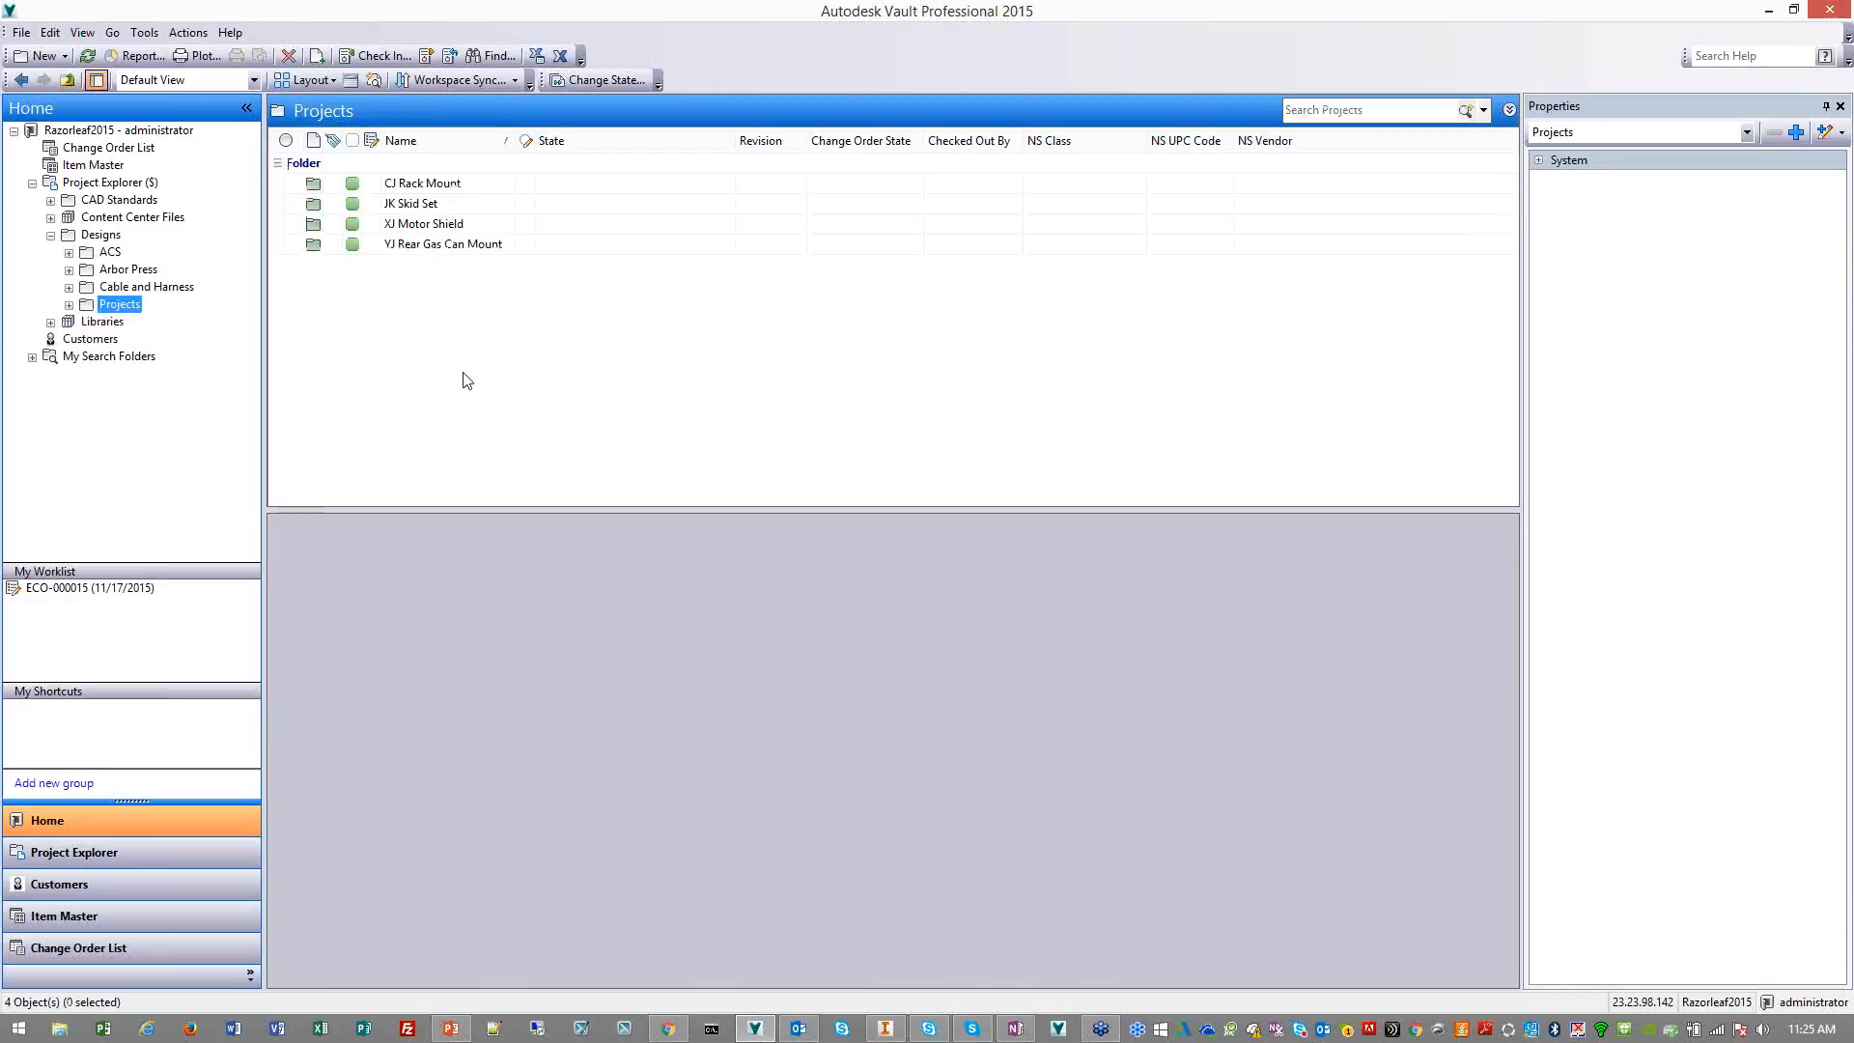
click(463, 227)
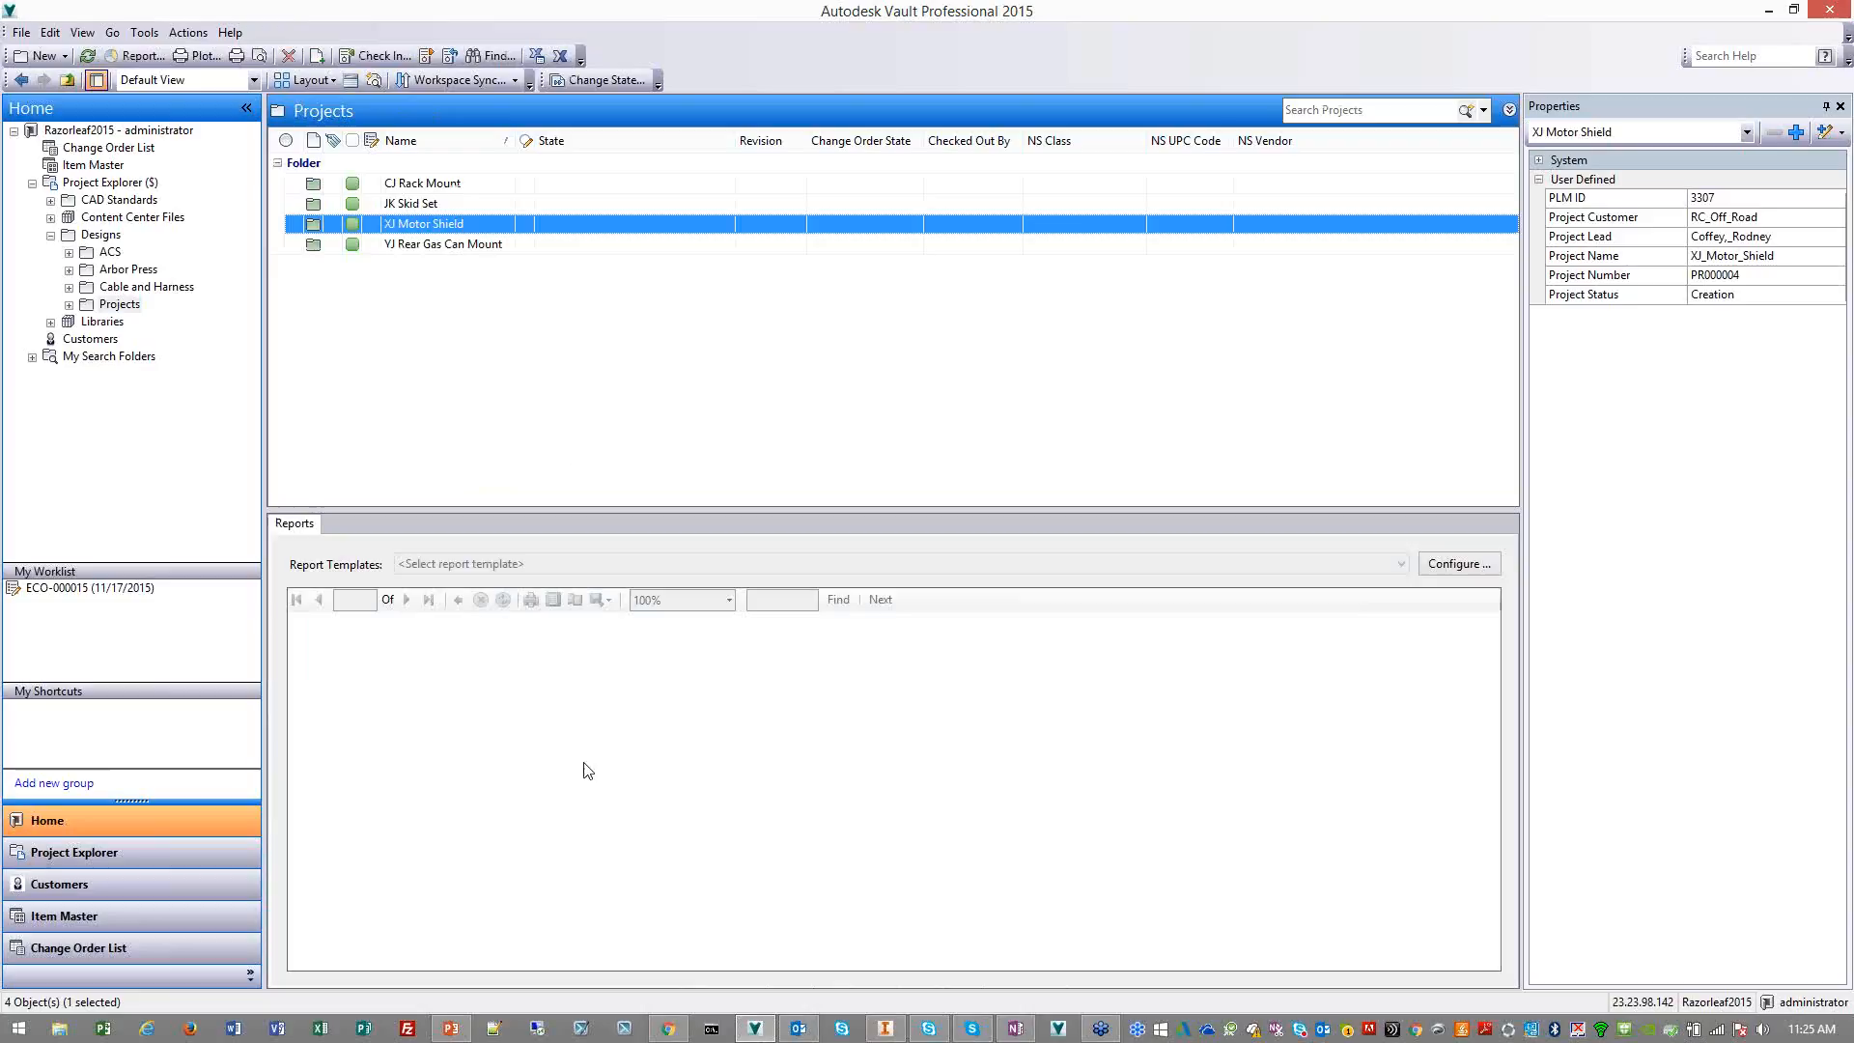
mouse_move(669, 1030)
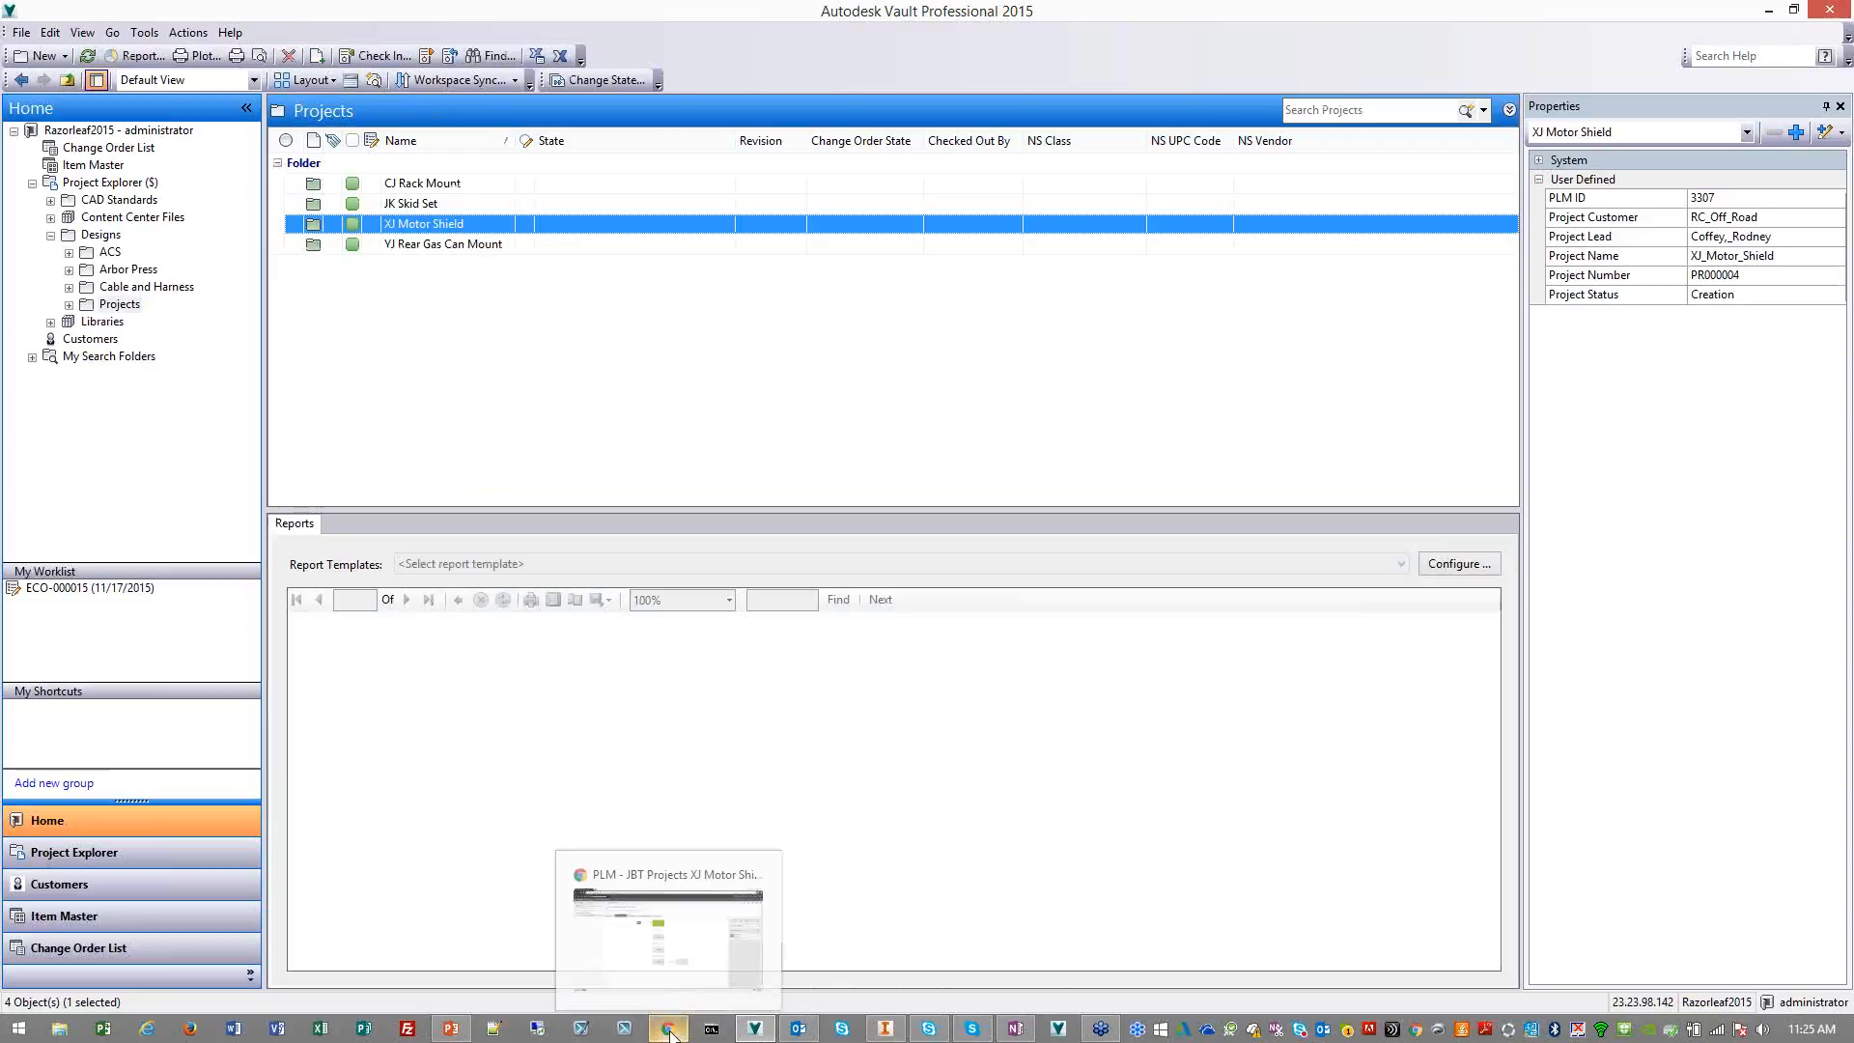
double_click(526, 223)
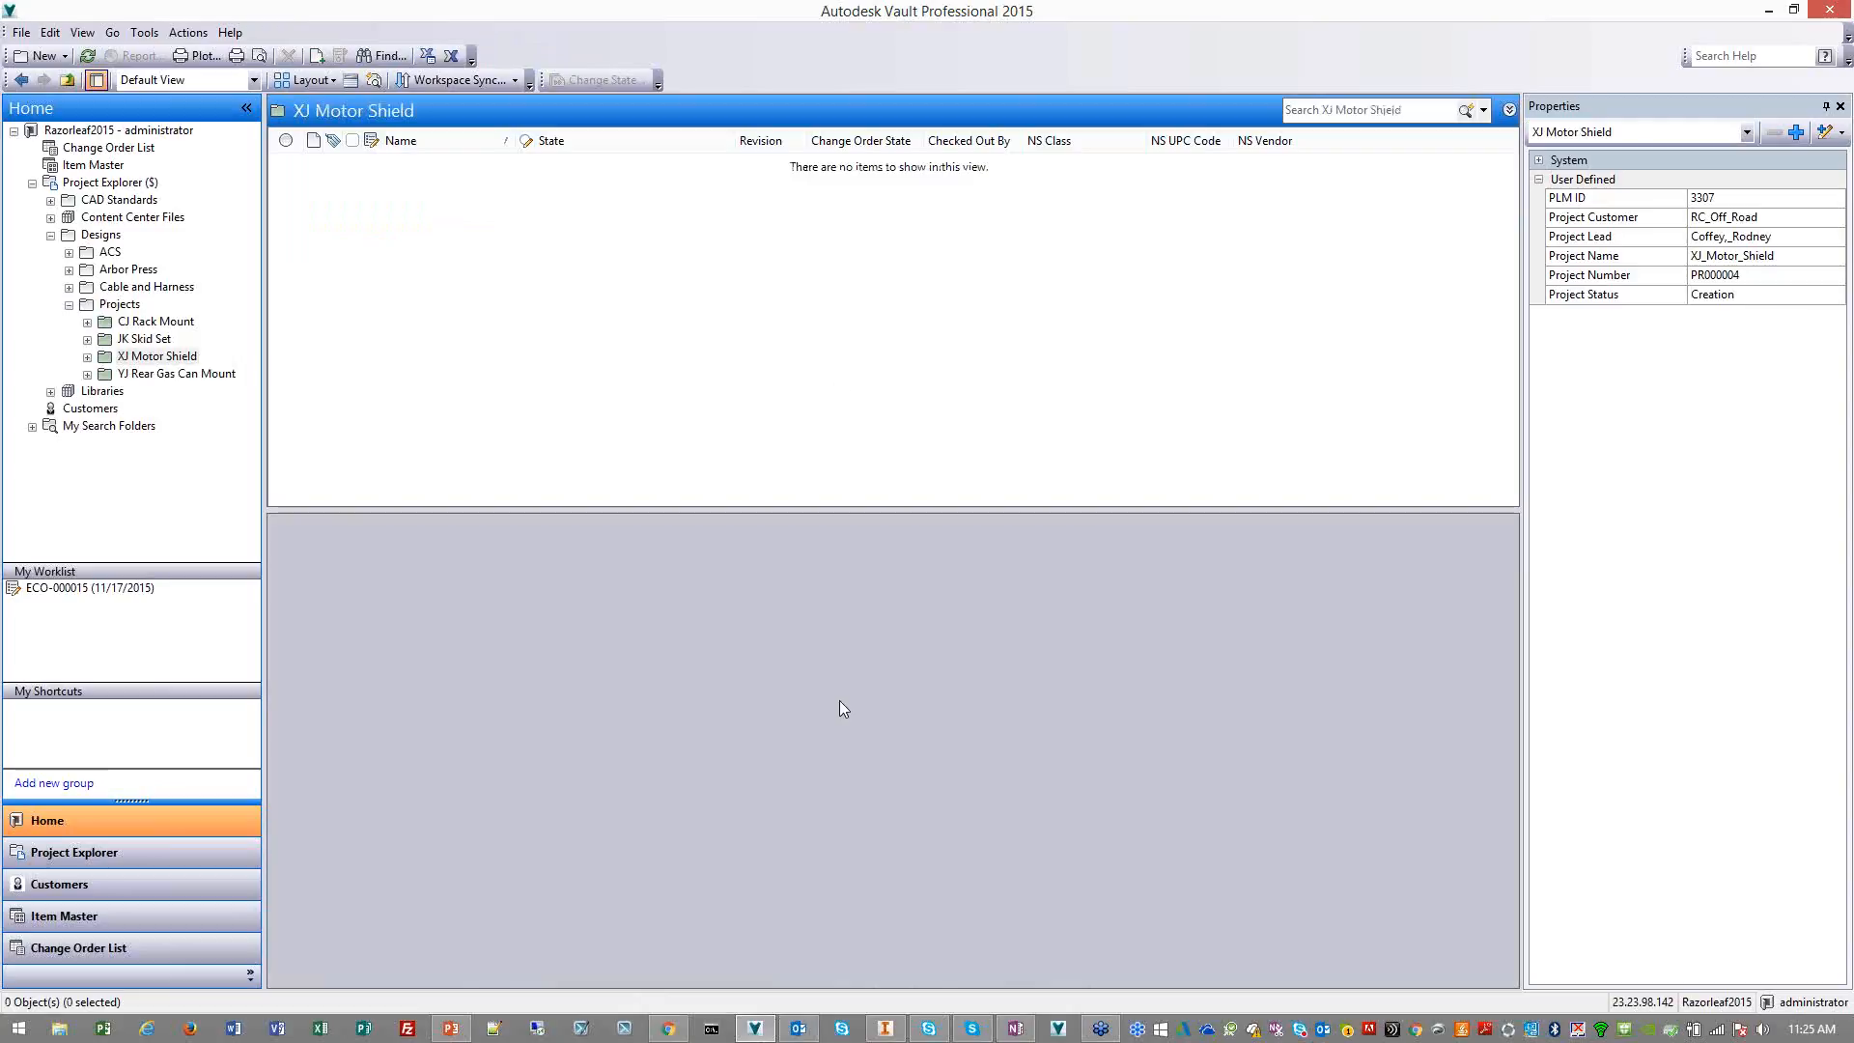
Switch to PLM 360 and start a new item in the JBT Items and BOMs workspace
click(676, 1033)
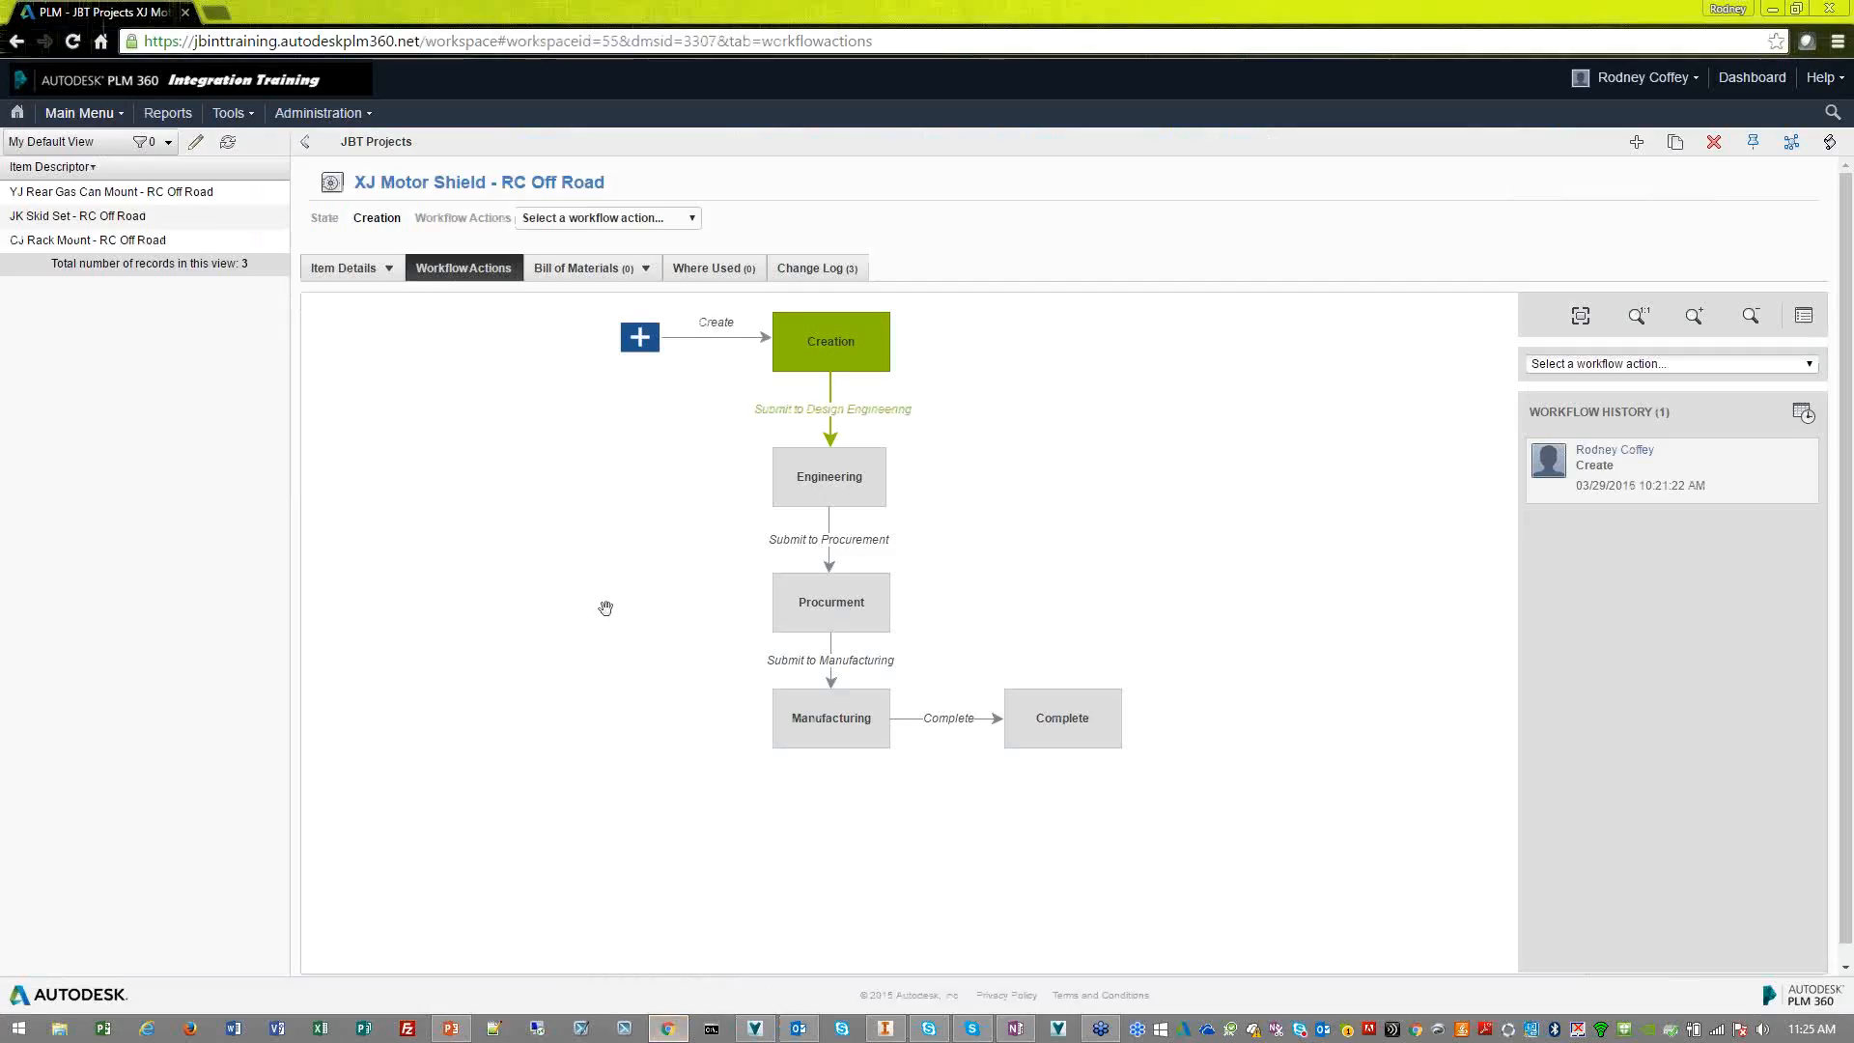
click(357, 270)
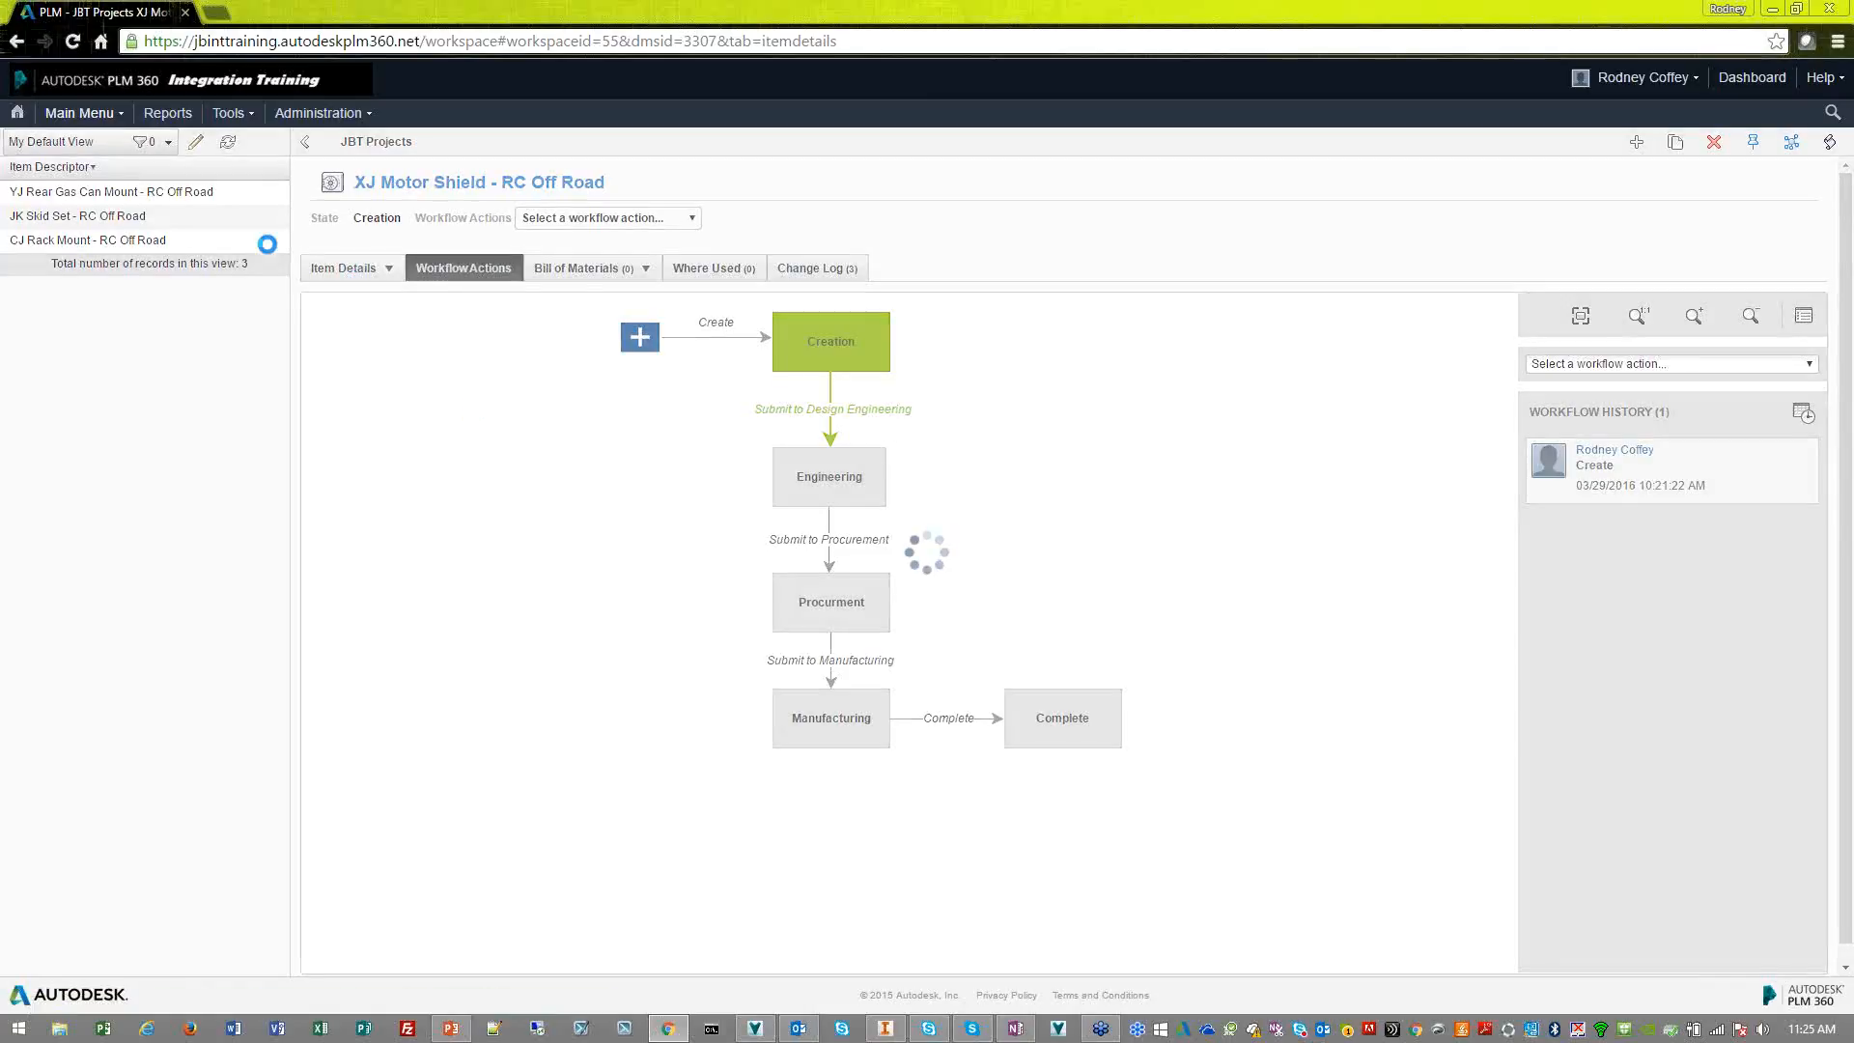
click(118, 116)
click(289, 178)
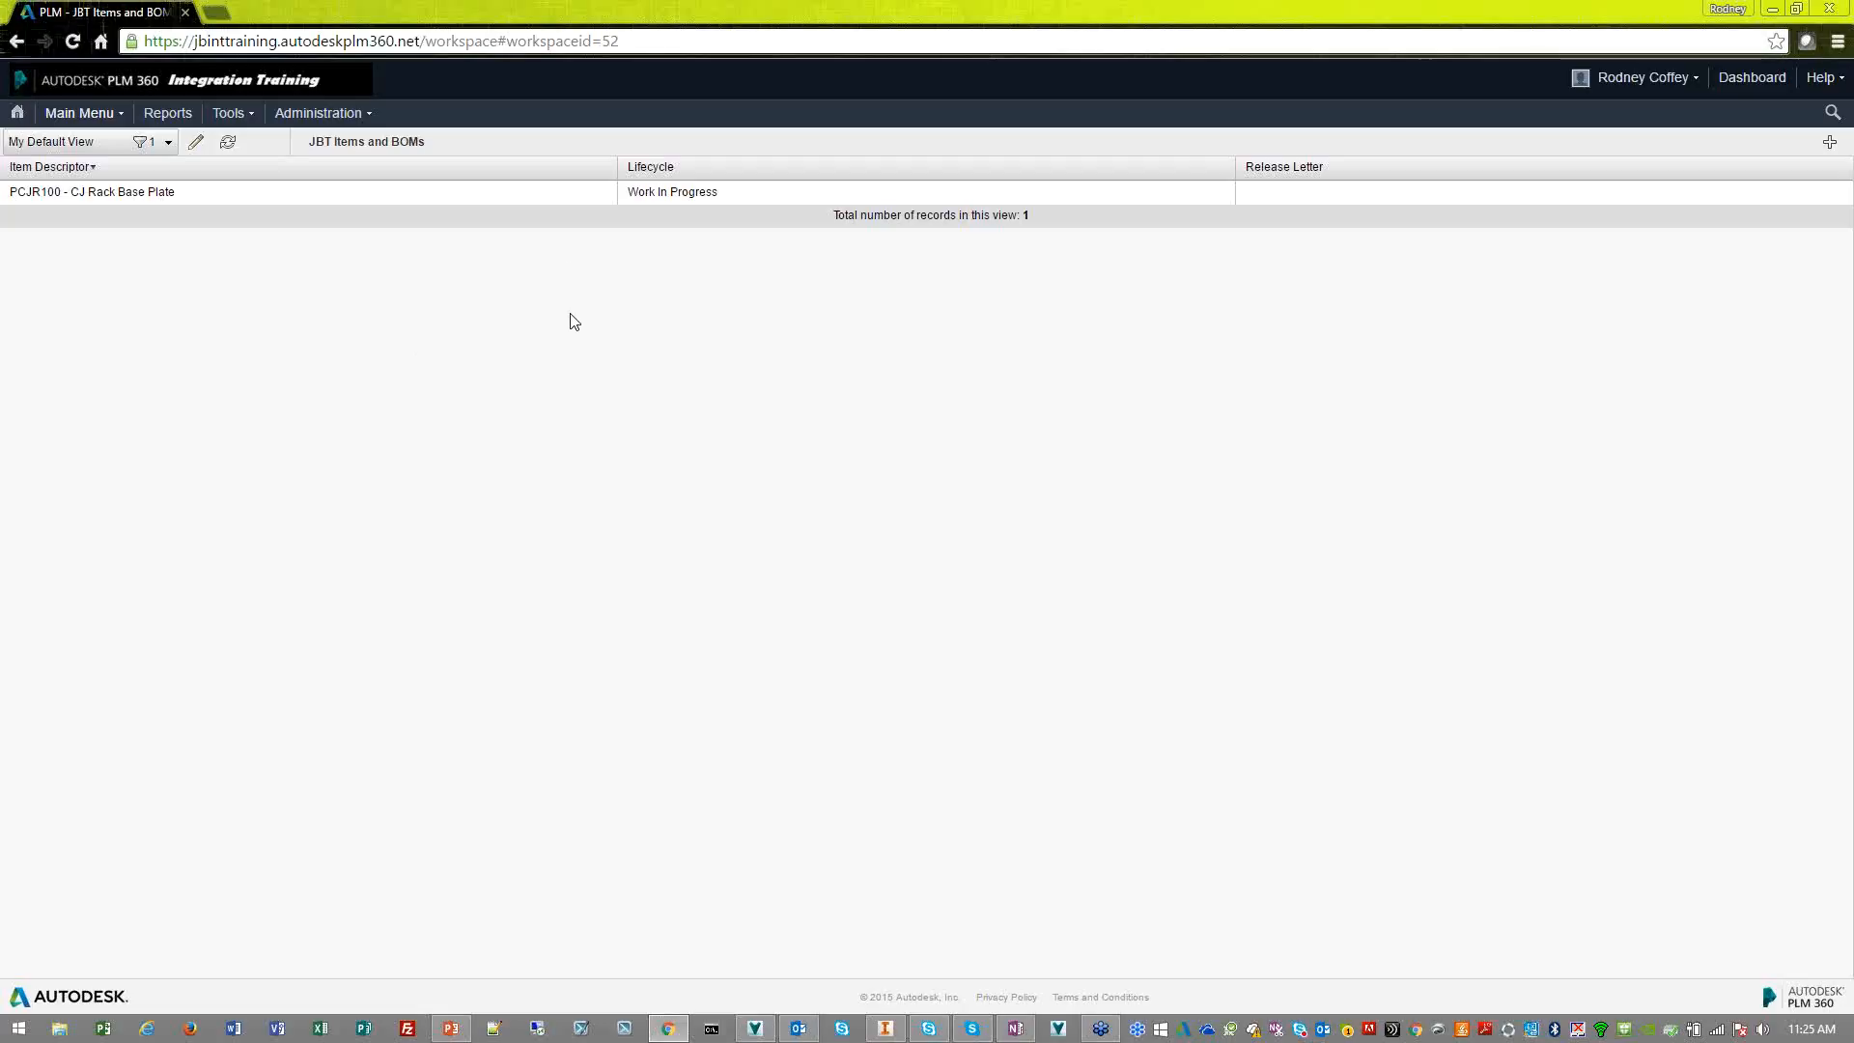
click(1830, 142)
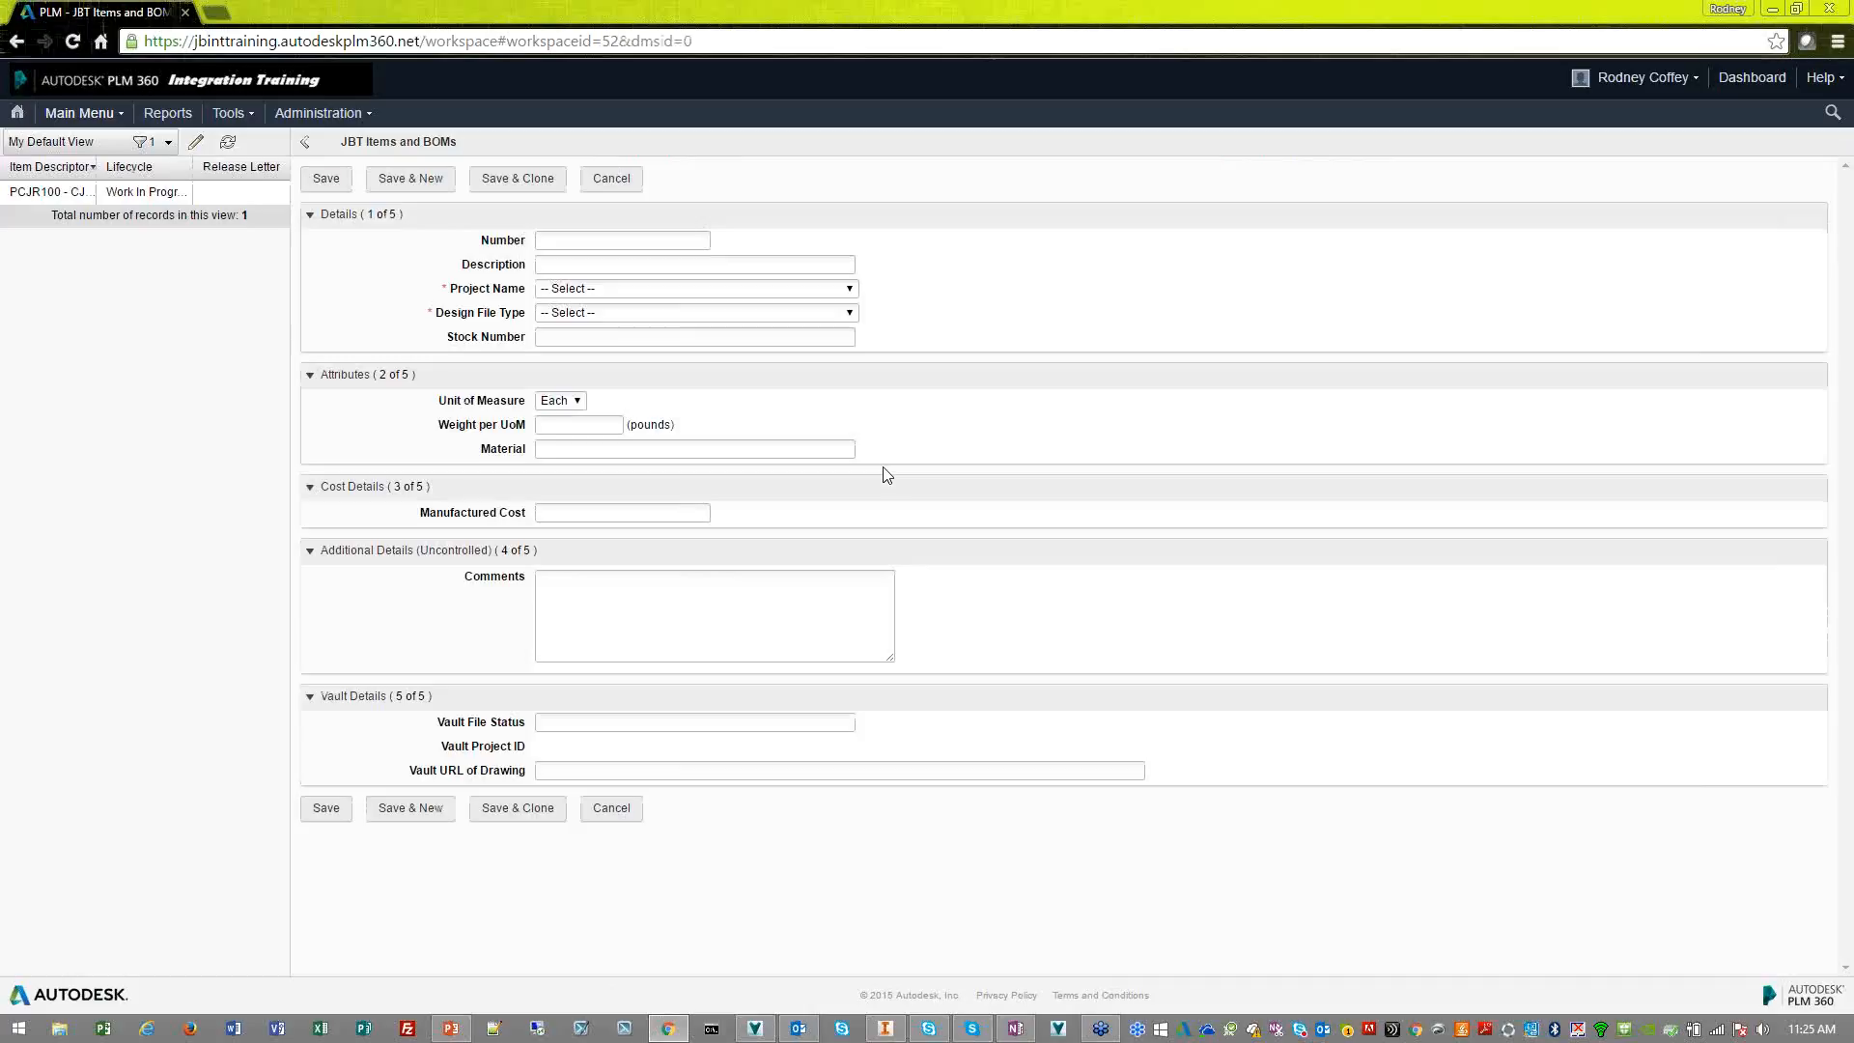
Set the new item's number to P-S100 and its description to "XJ, SHIELD"
click(656, 237)
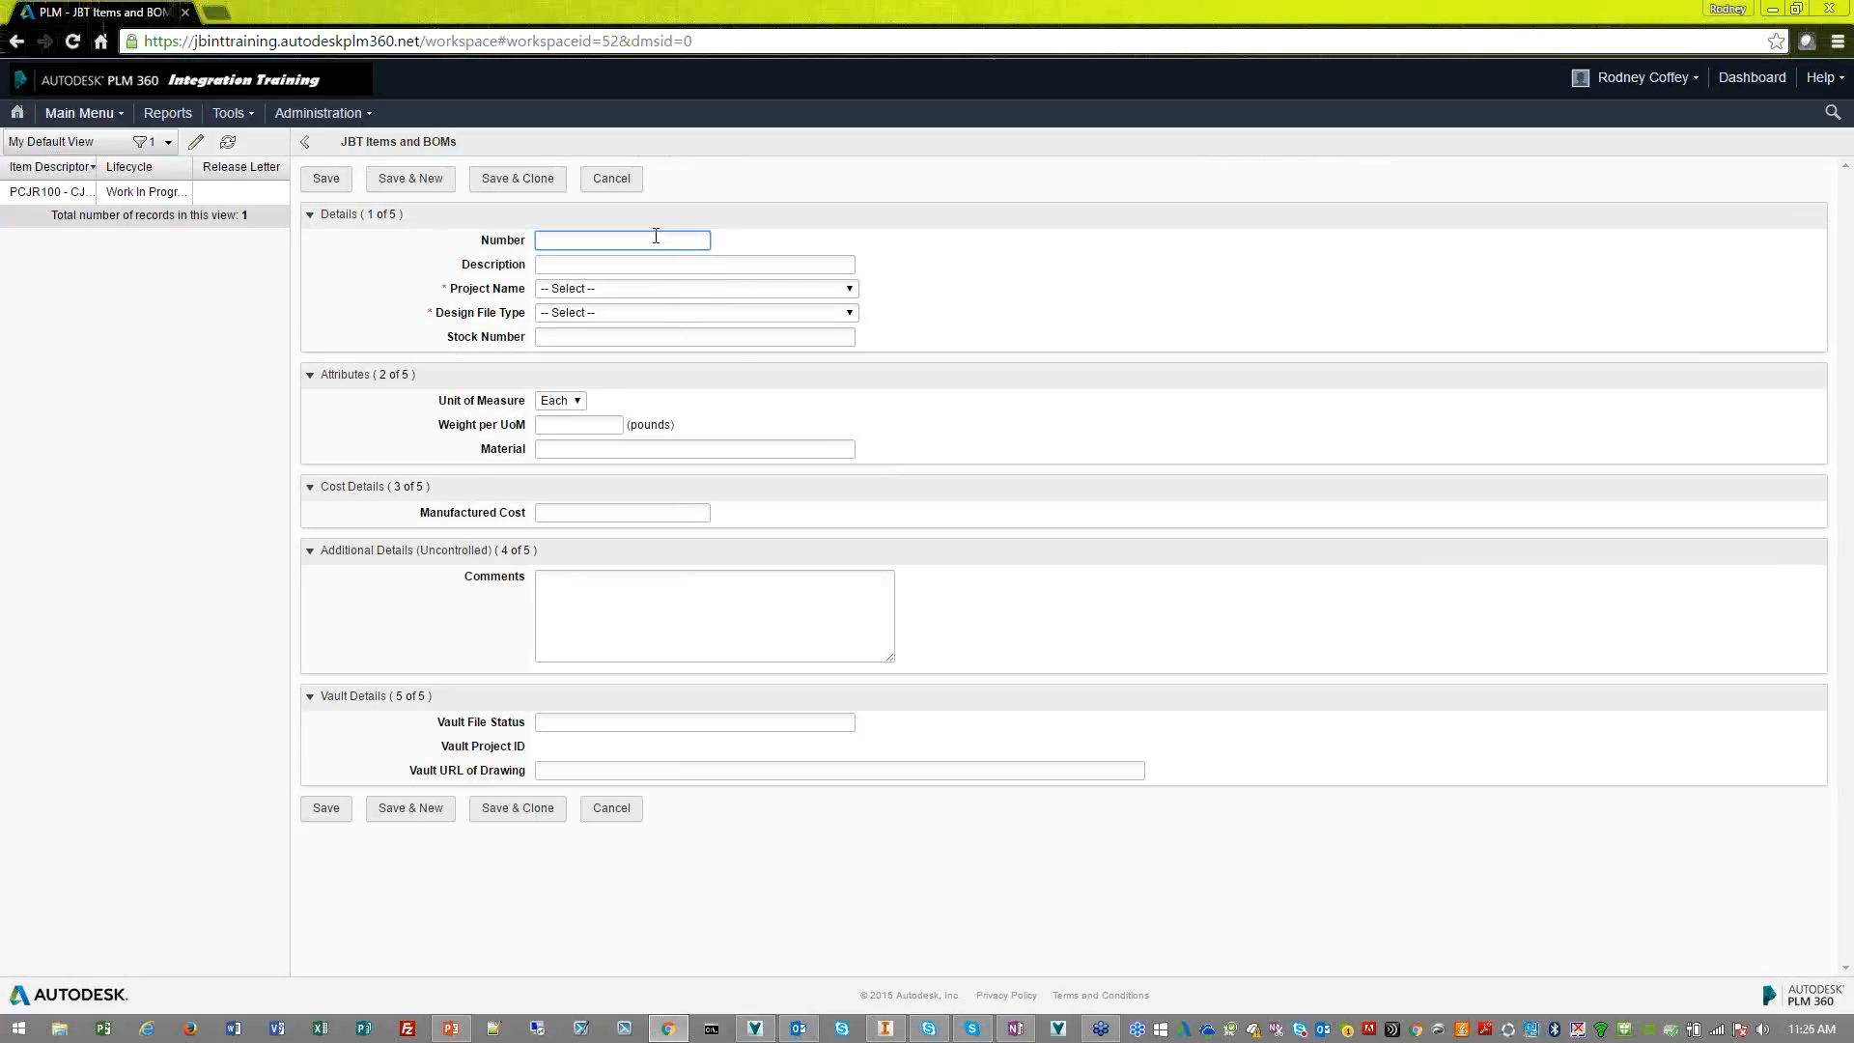
text(p)
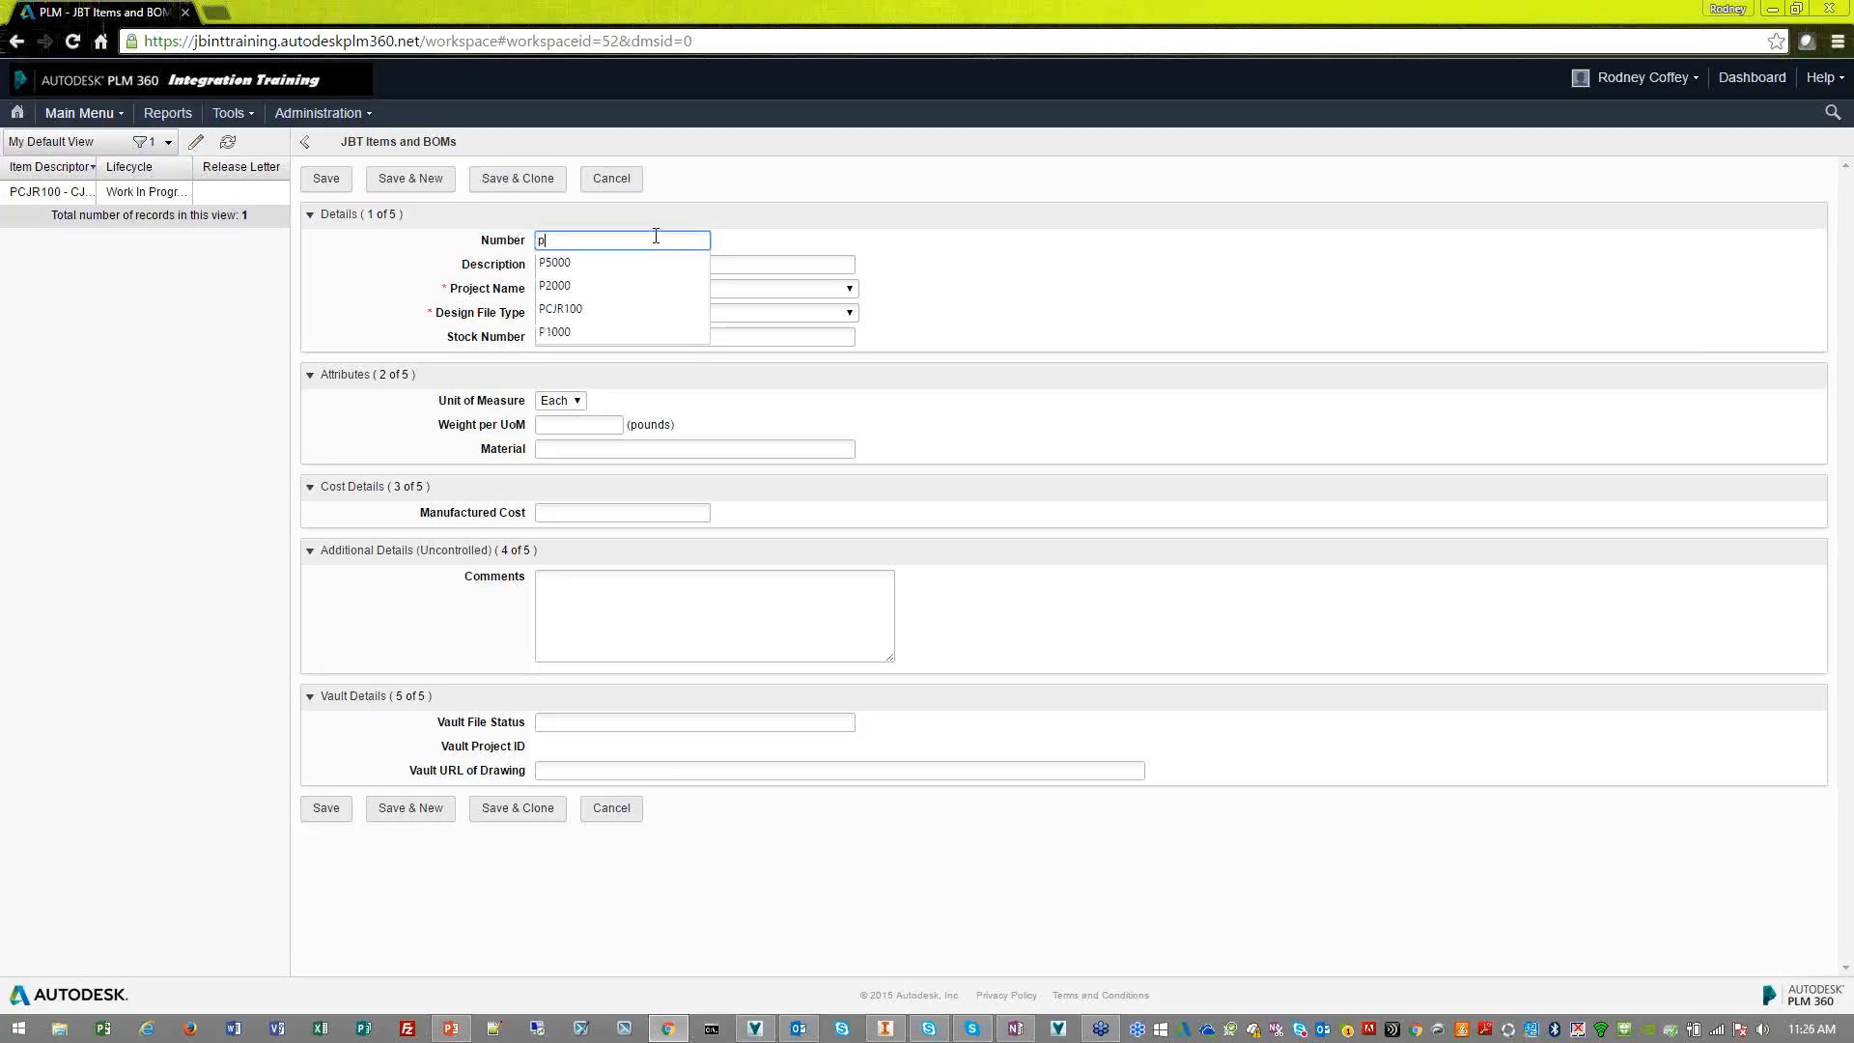
text(-s100)
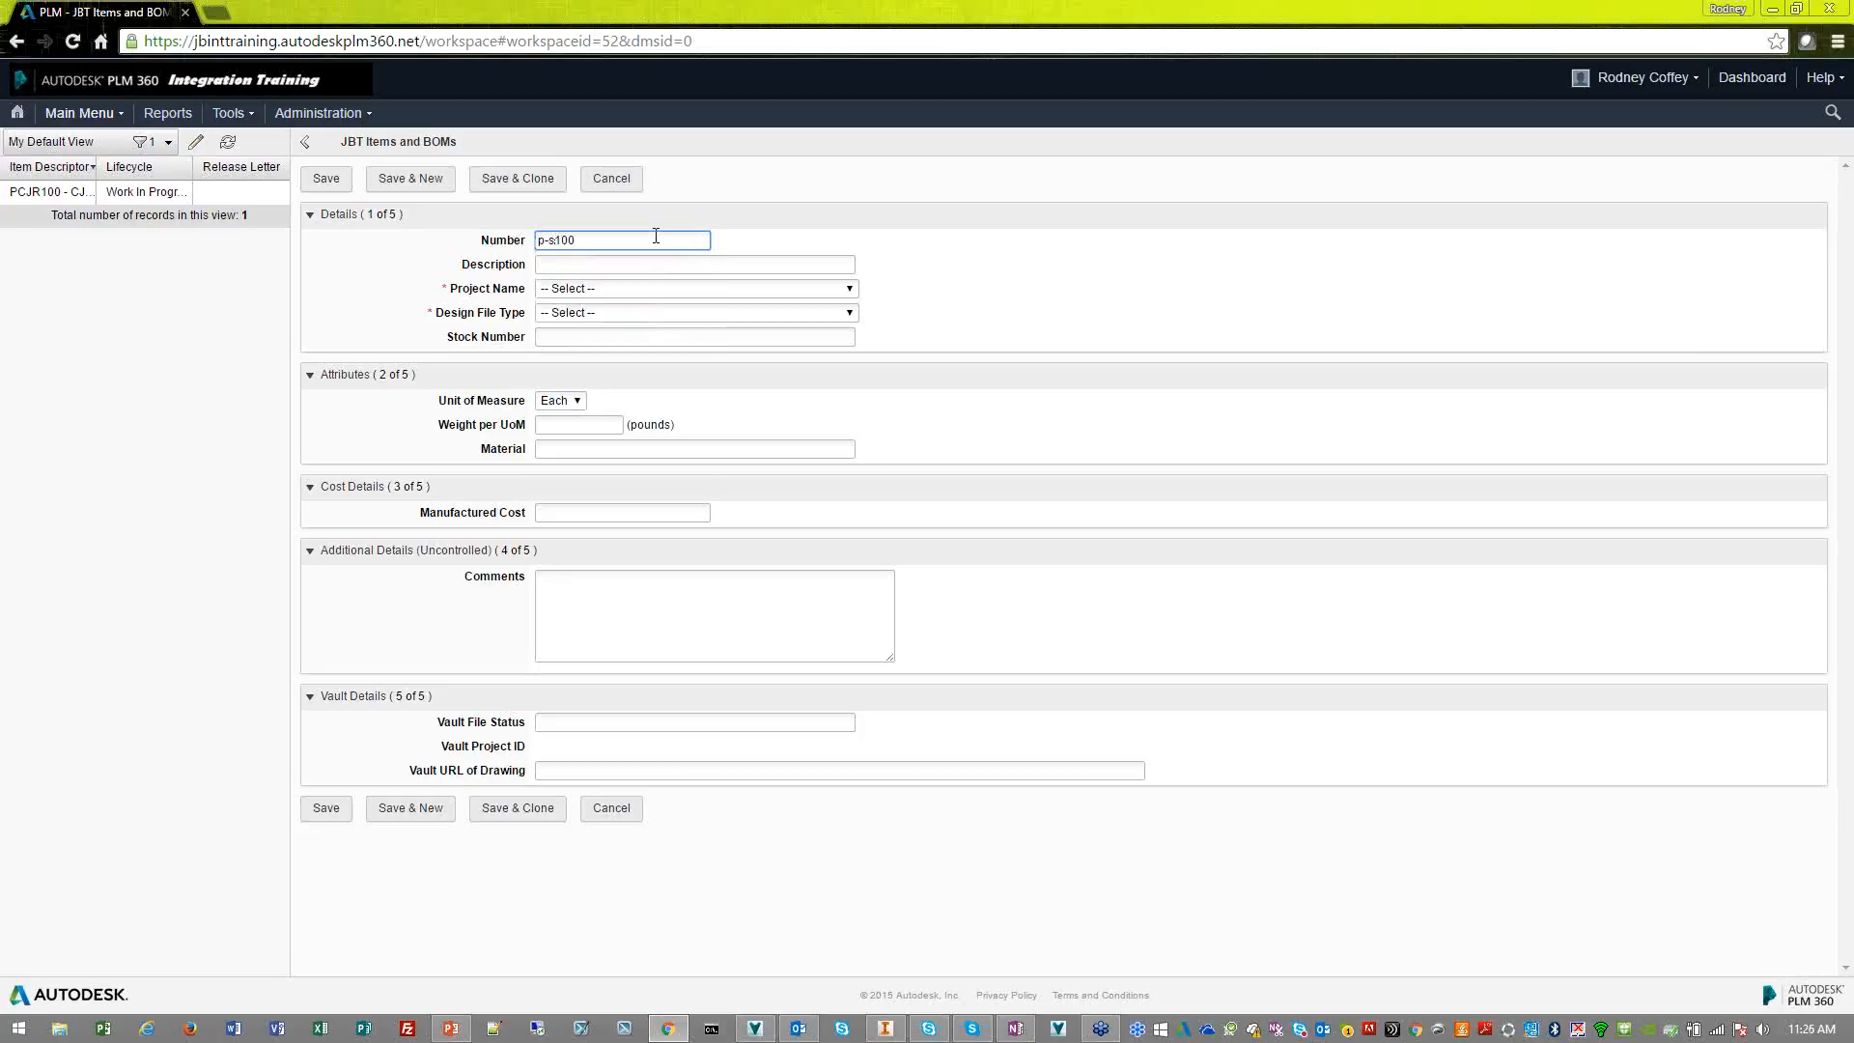
key(ctrl+a)
key(BackSpace)
text(P-S100)
click(652, 264)
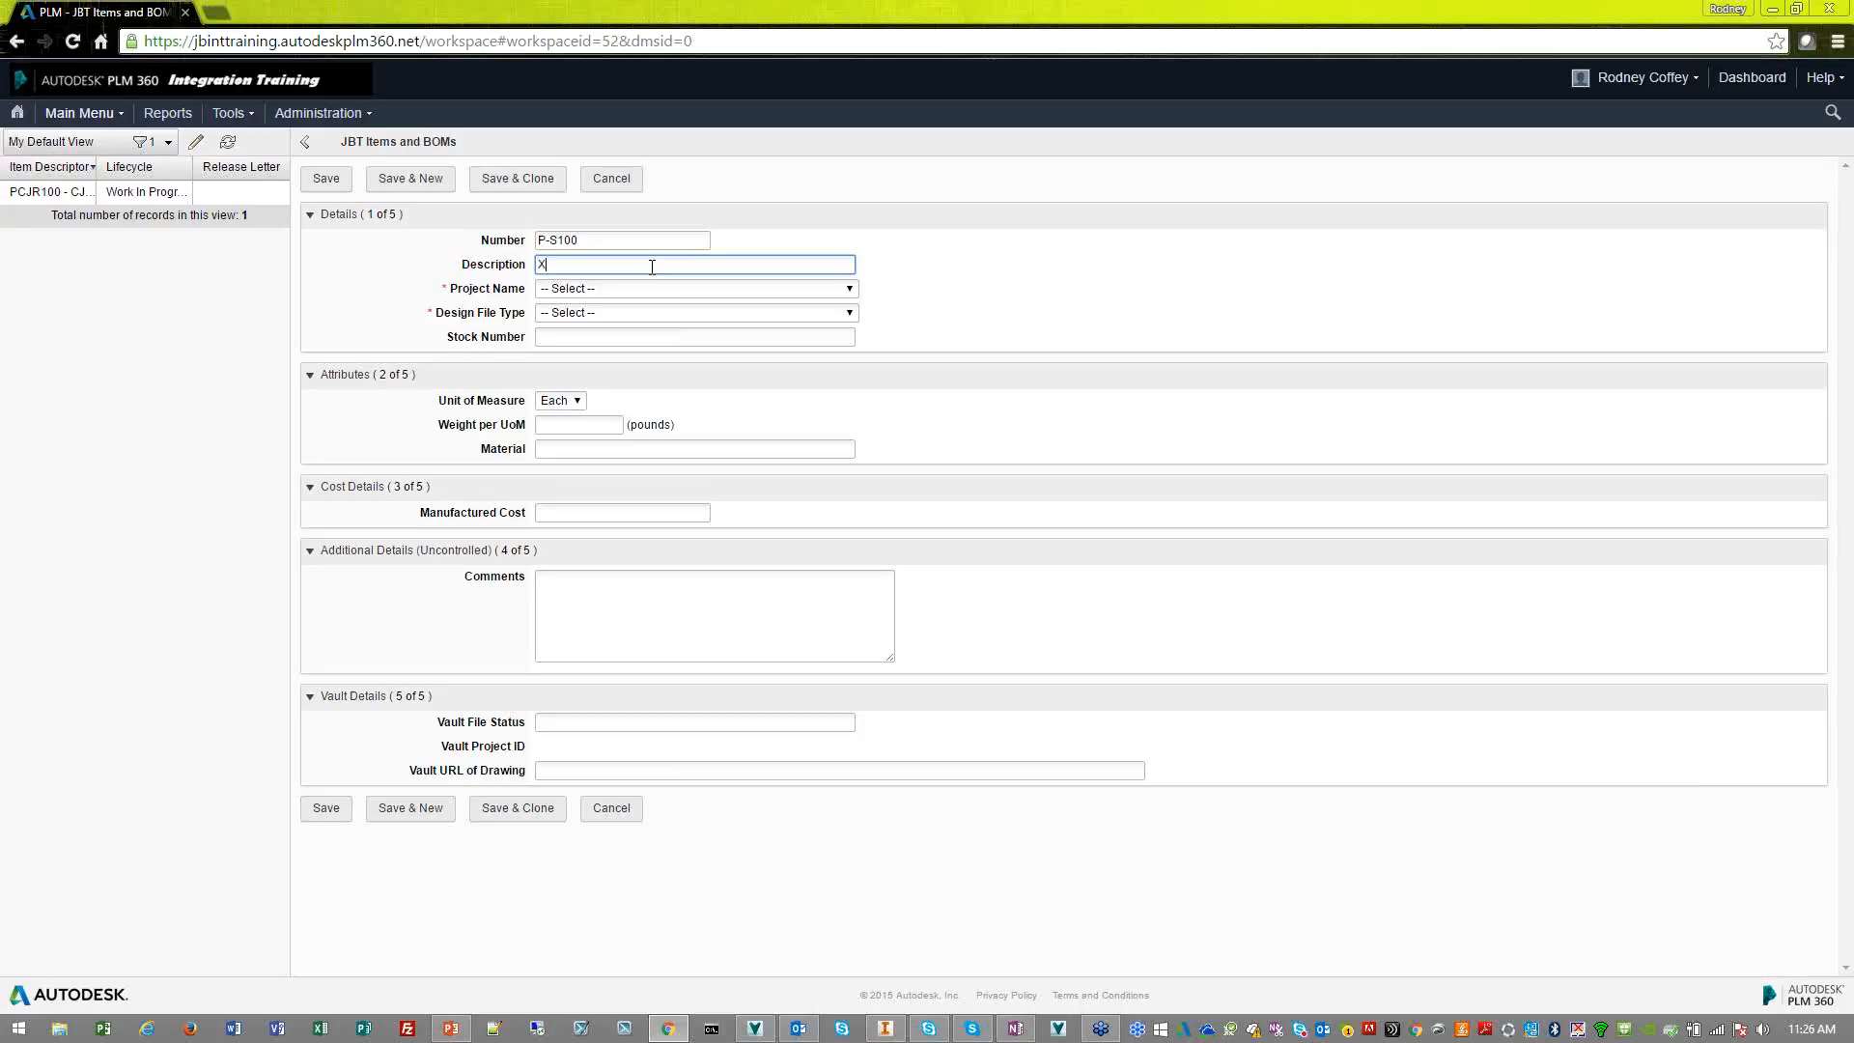
text(XJ, SHIELD)
Assign the item to the project XJ Motor Shield - RC Off Road with the design file type Part
click(688, 289)
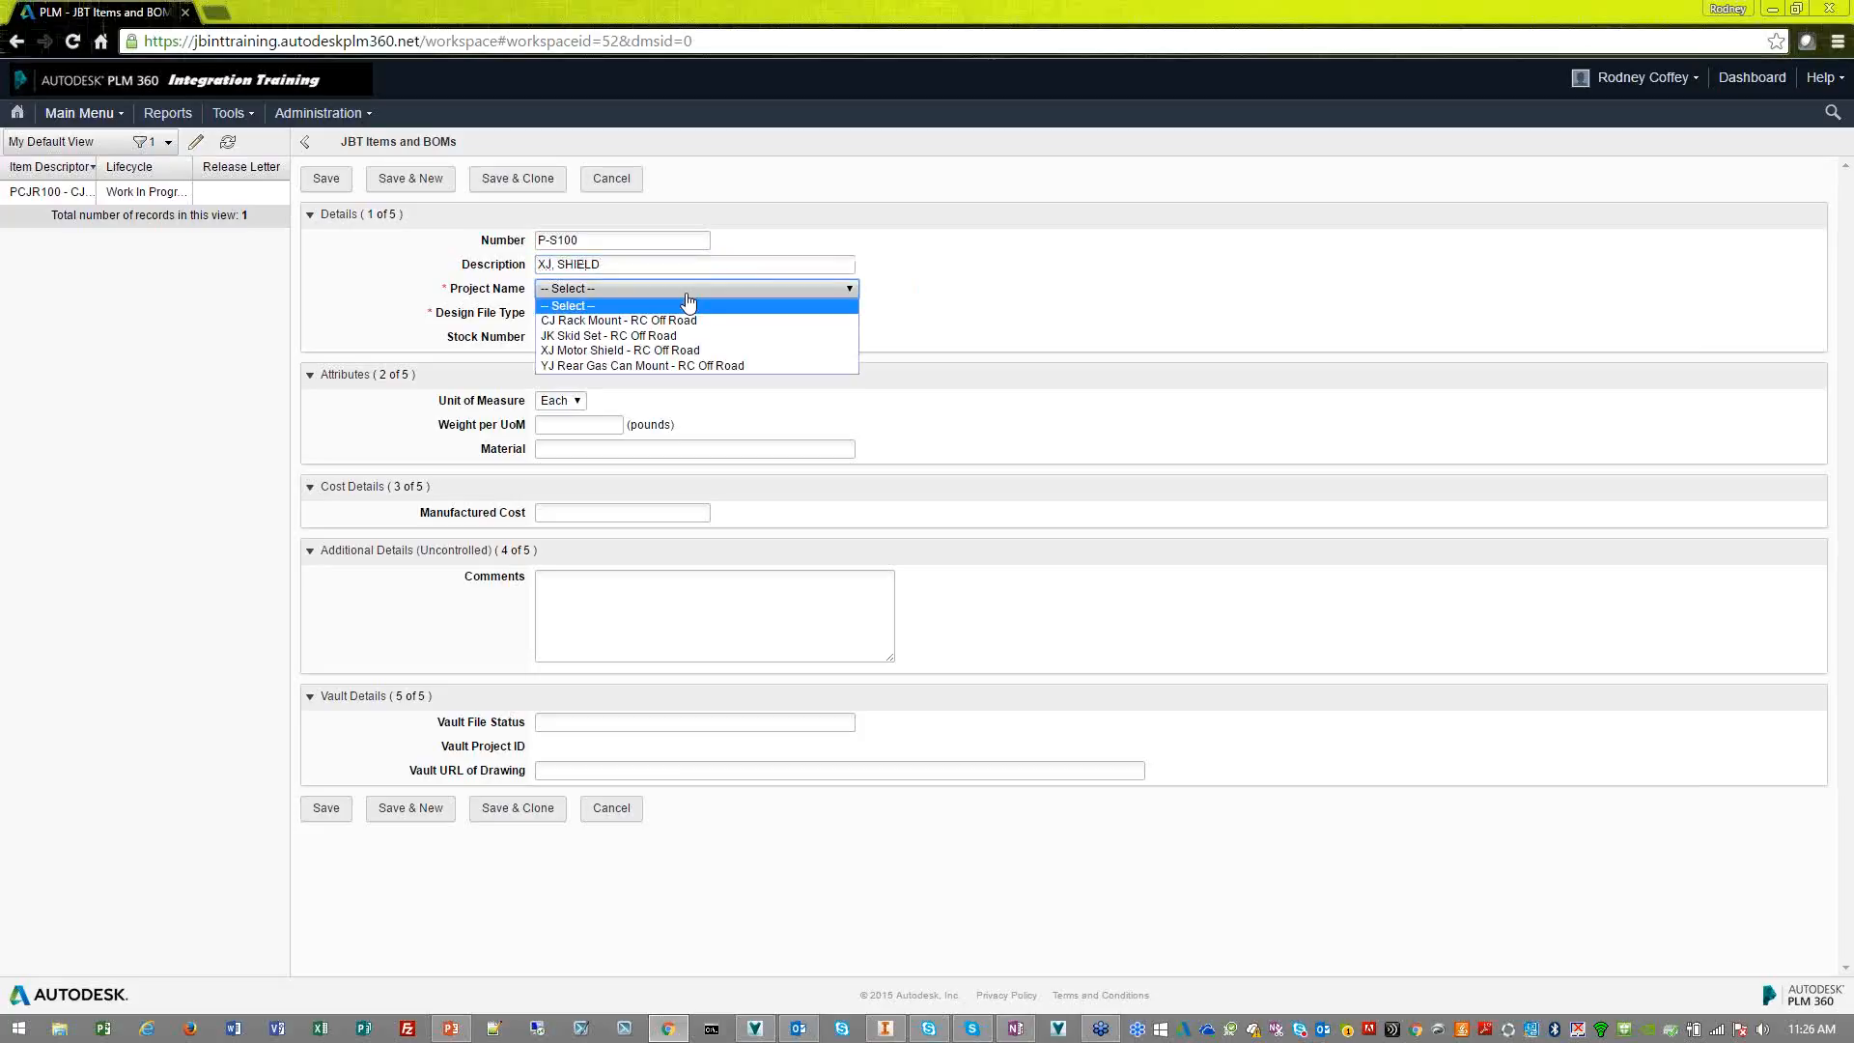
click(696, 351)
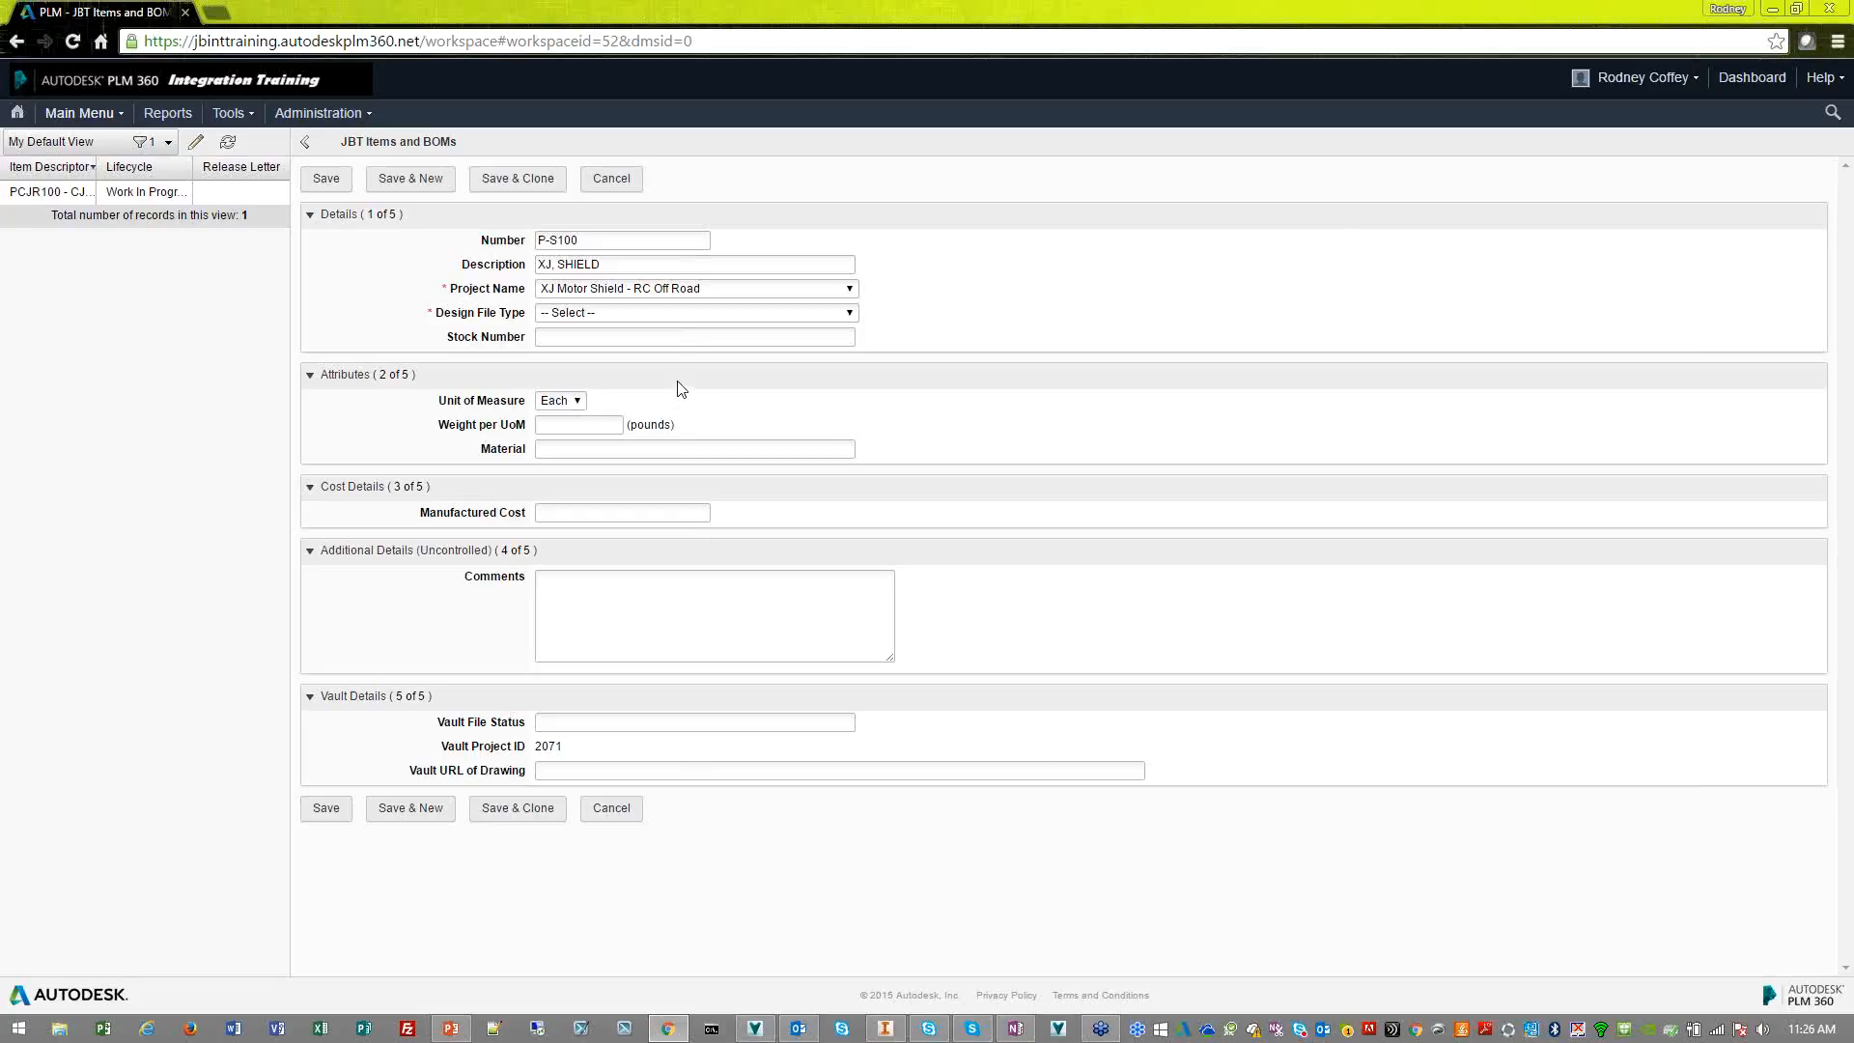
click(697, 315)
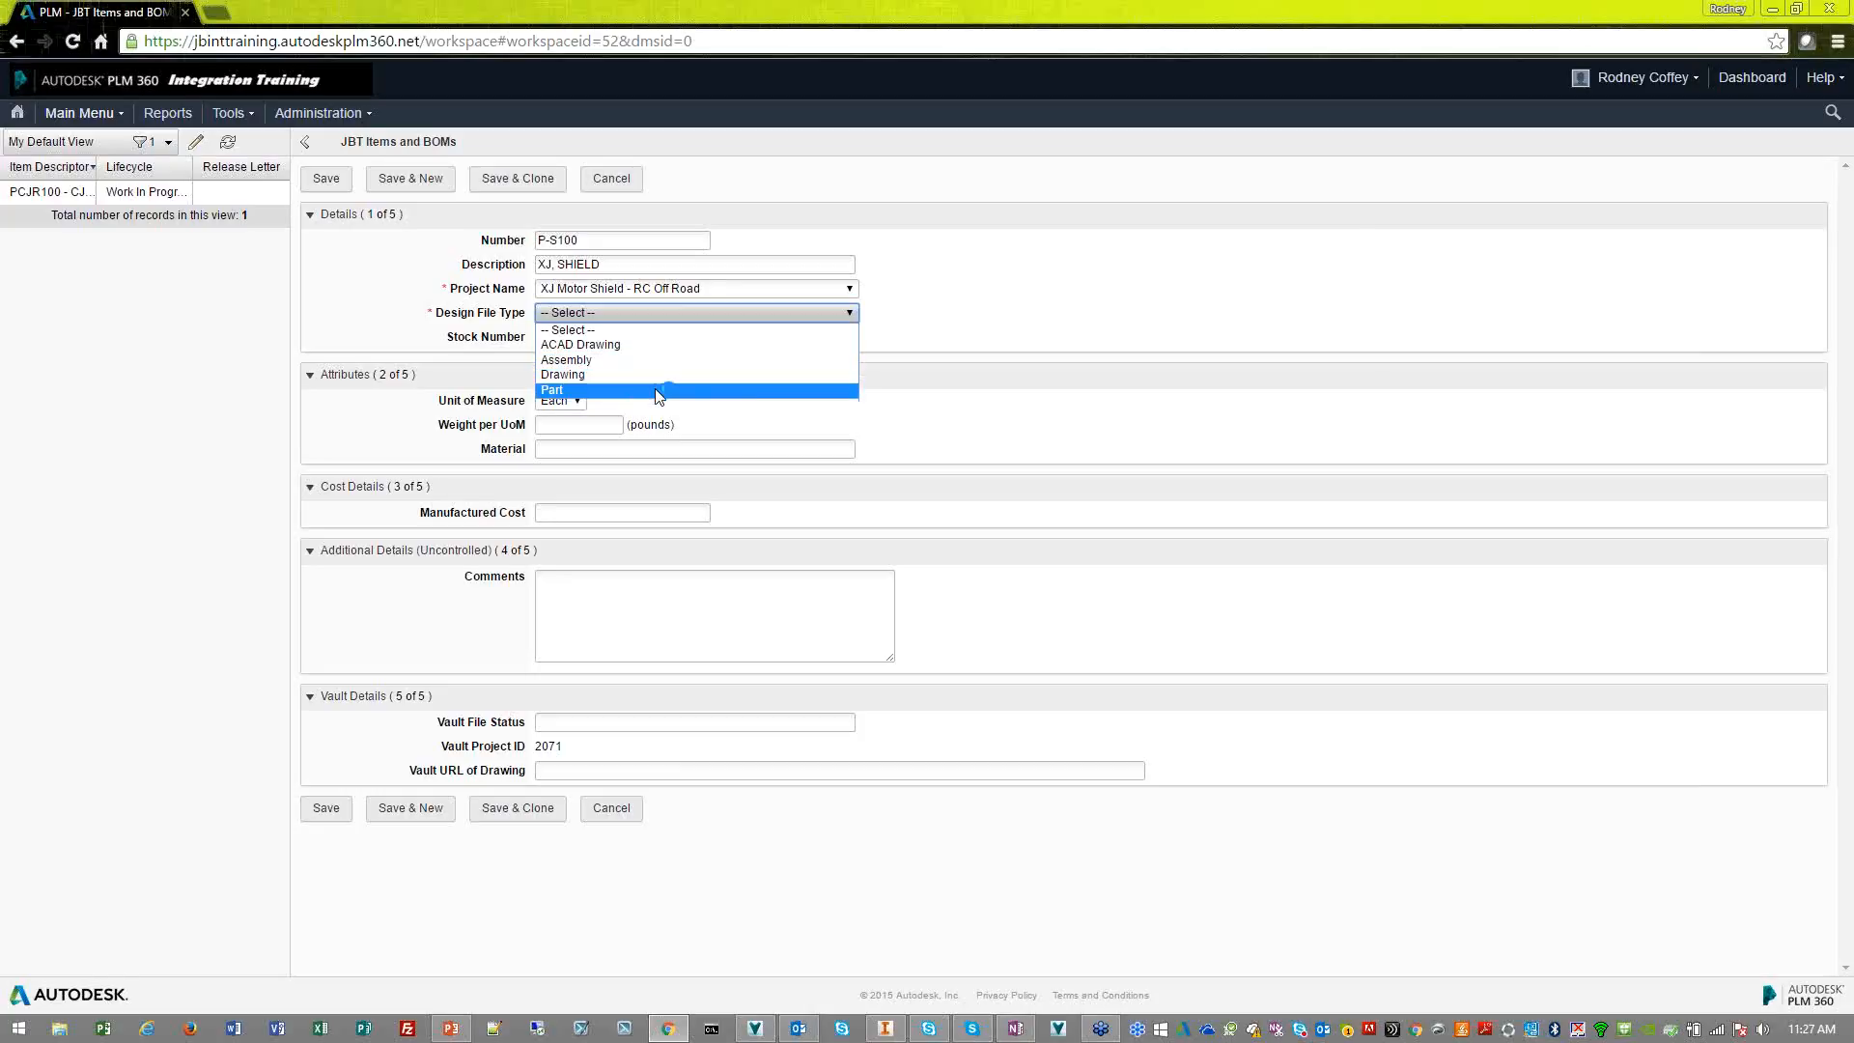
click(662, 390)
Set the item's stock number to P100
click(704, 338)
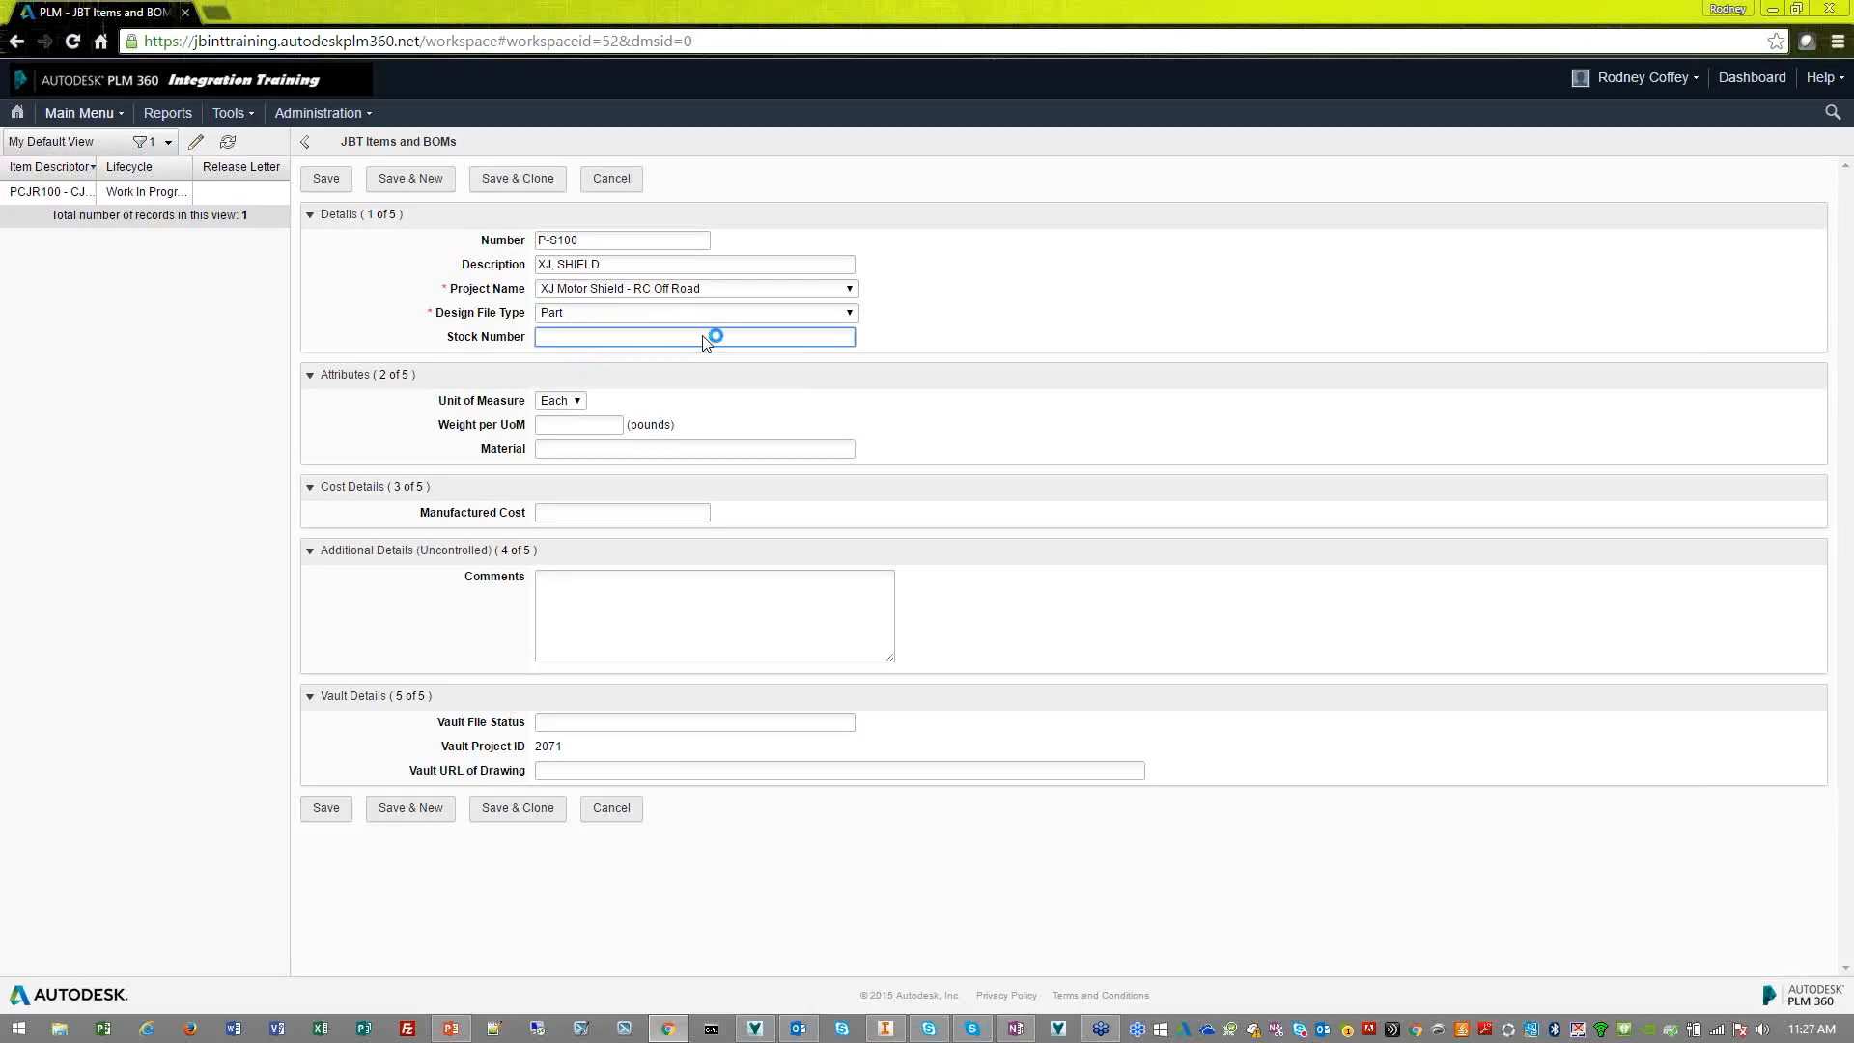
text(P-S)
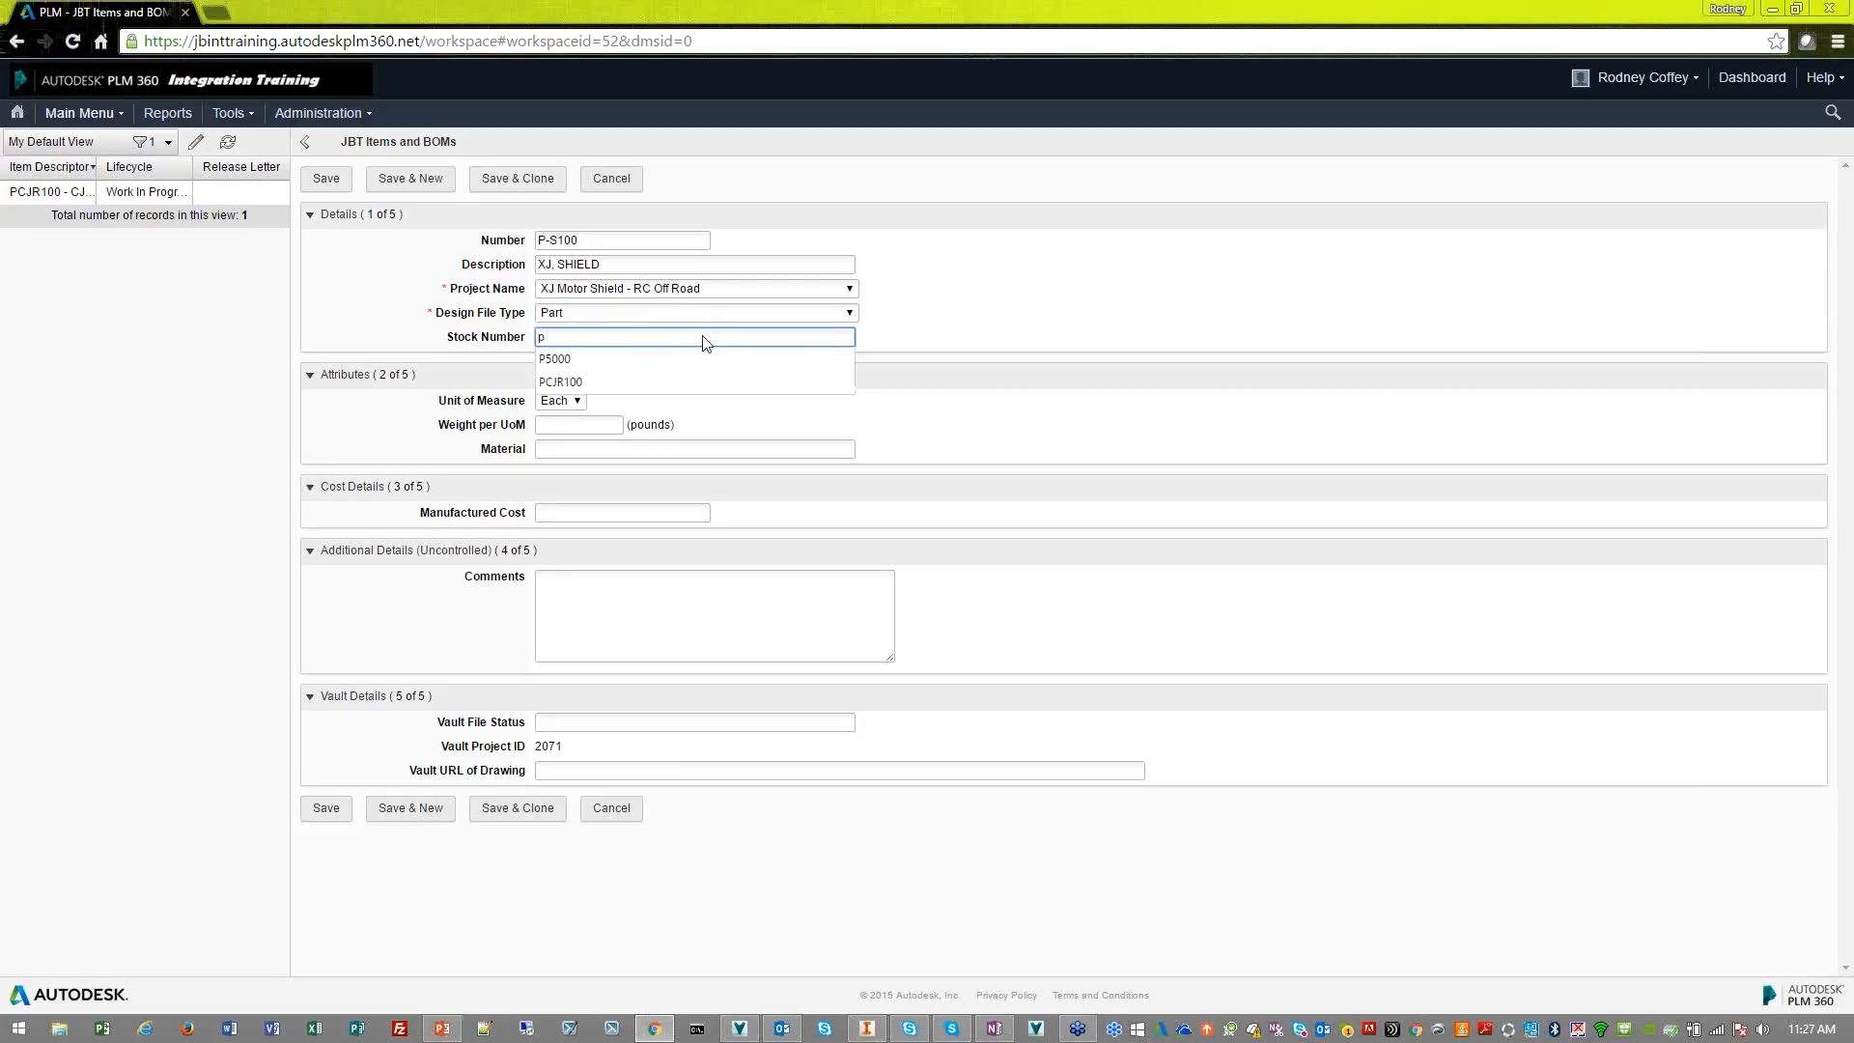
text(100)
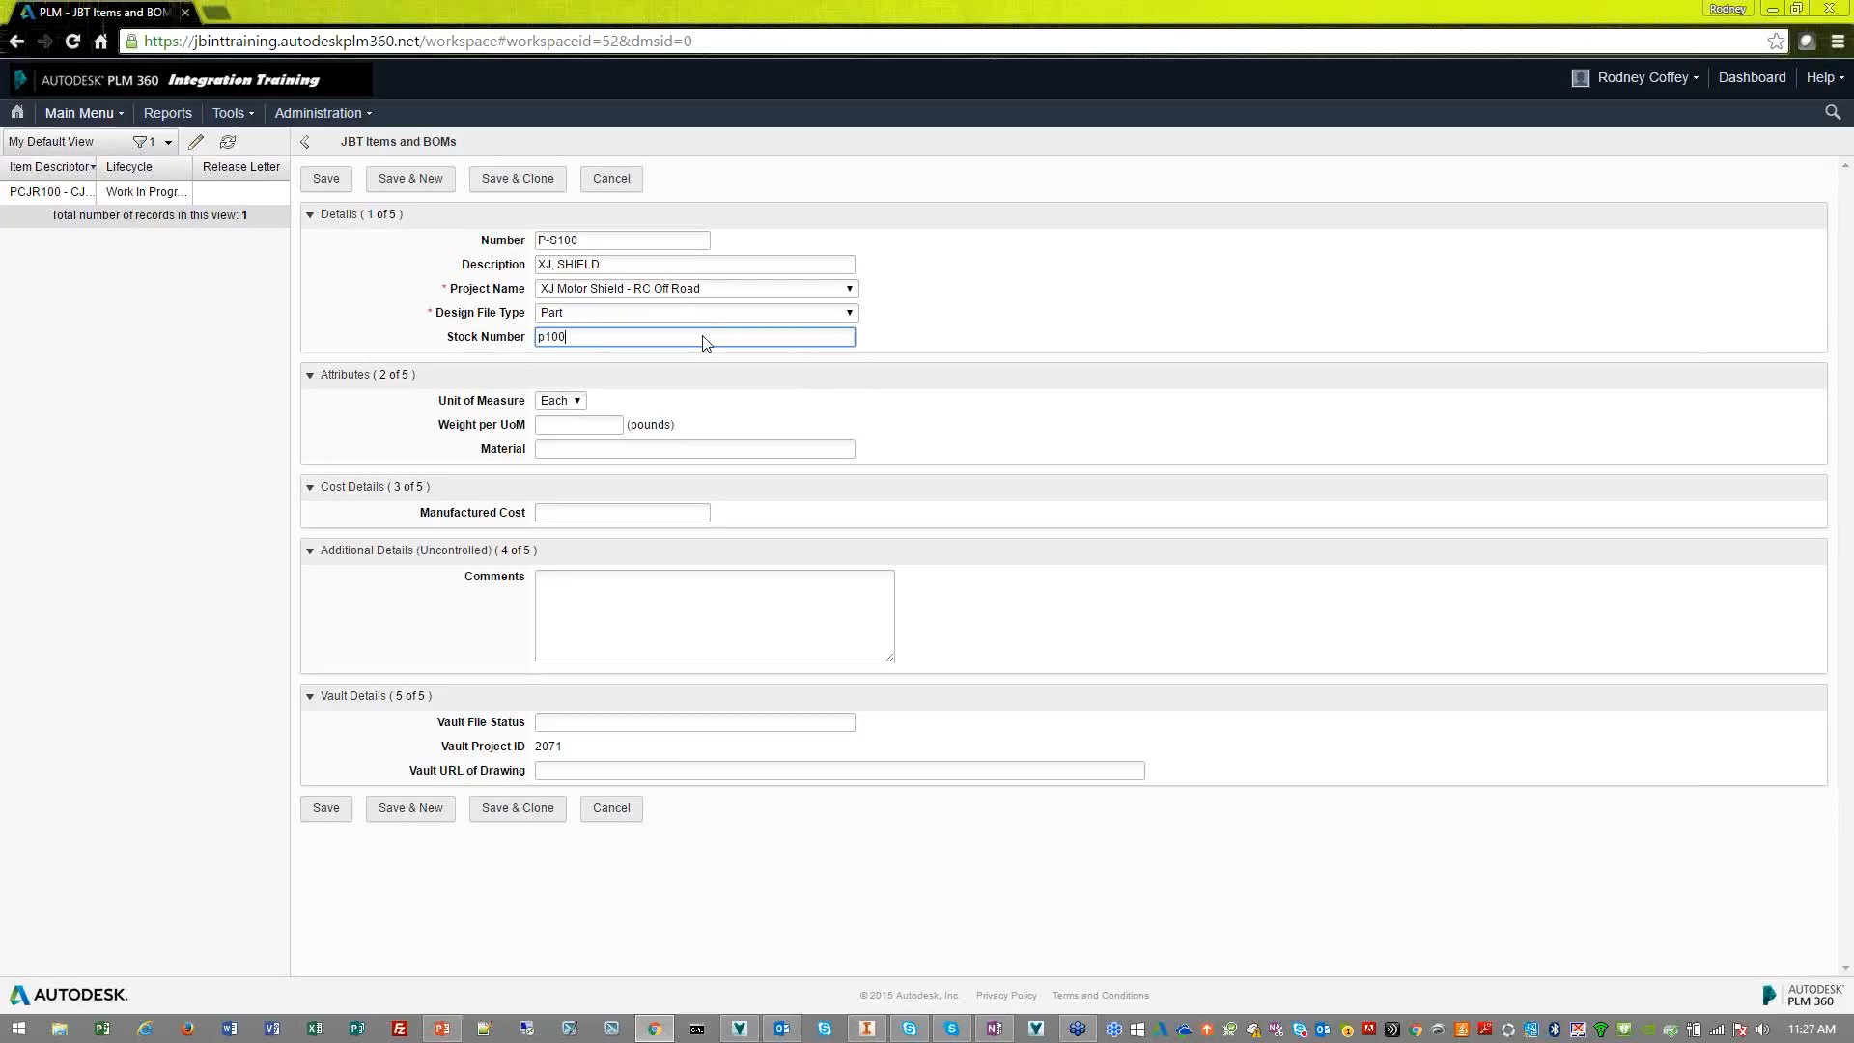
key(BackSpace)
key(BackSpace)
key(BackSpace)
key(BackSpace)
text(P100)
Set the item's weight per unit of measure to 50 pounds and its material to Steel
click(601, 426)
text(50)
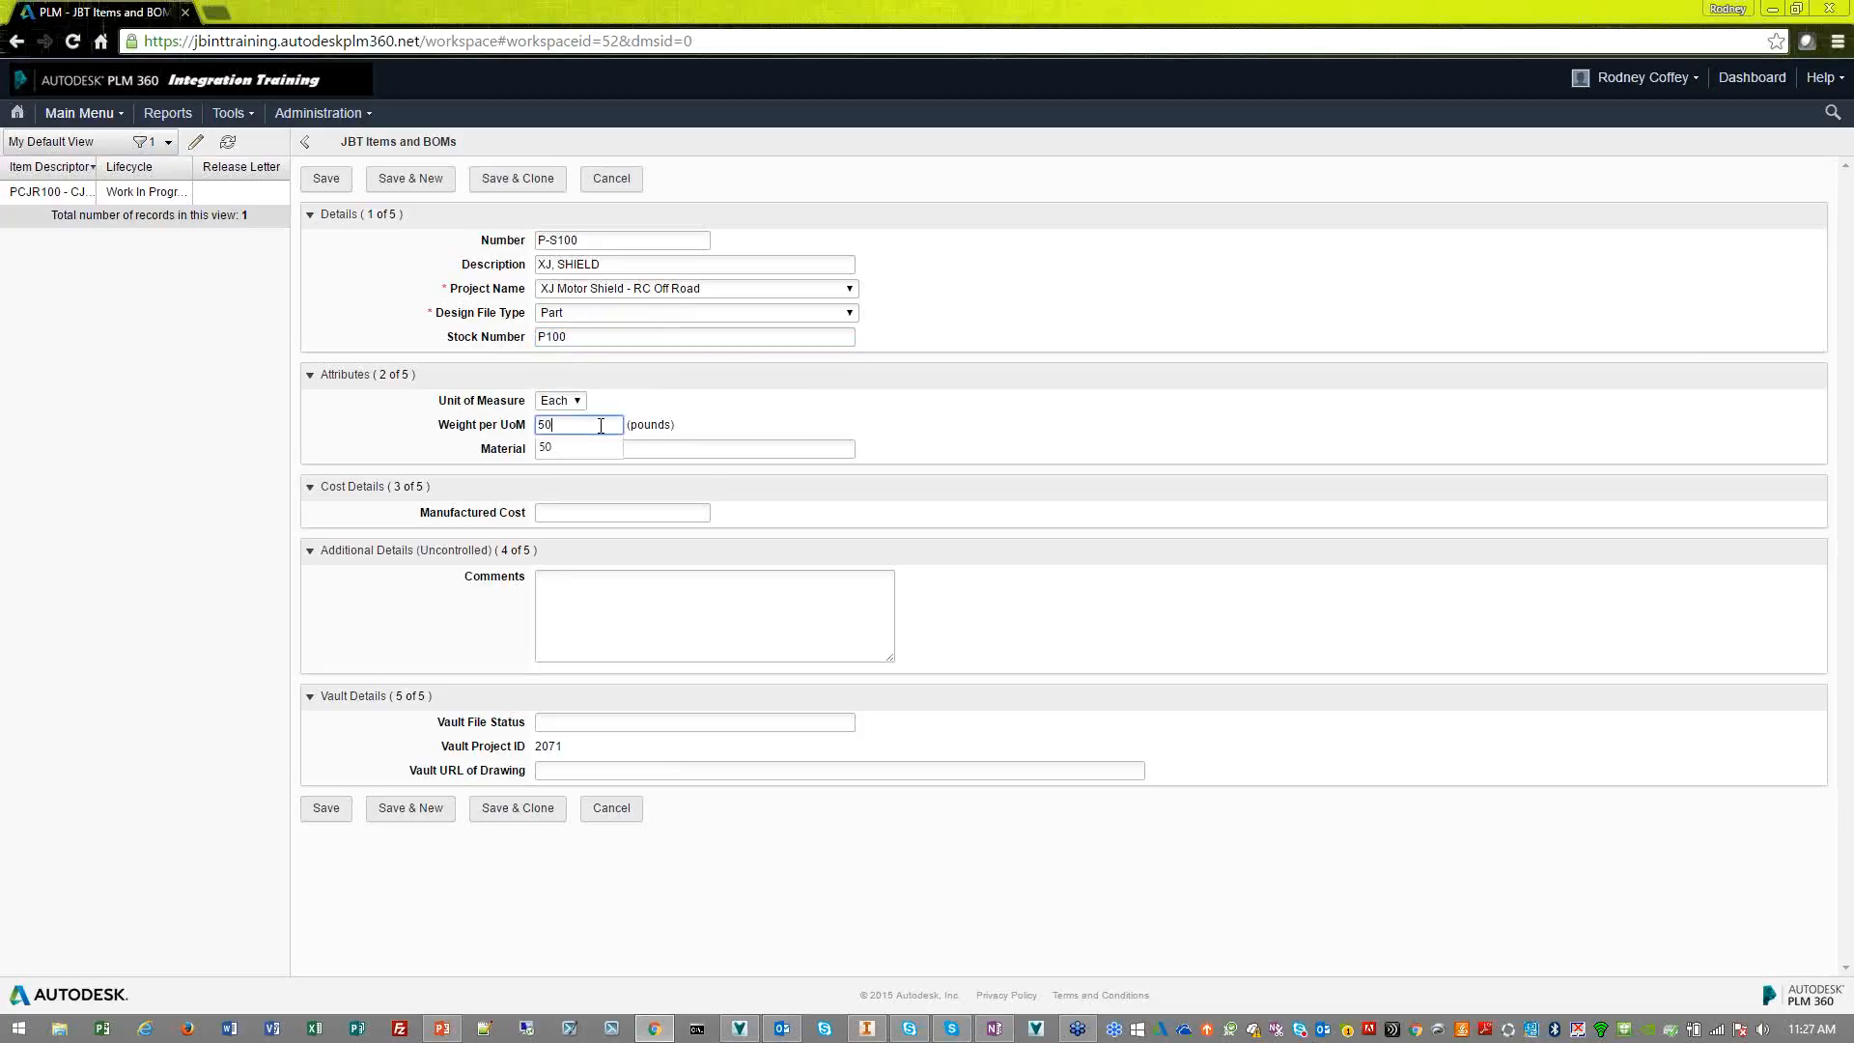
click(565, 450)
click(565, 450)
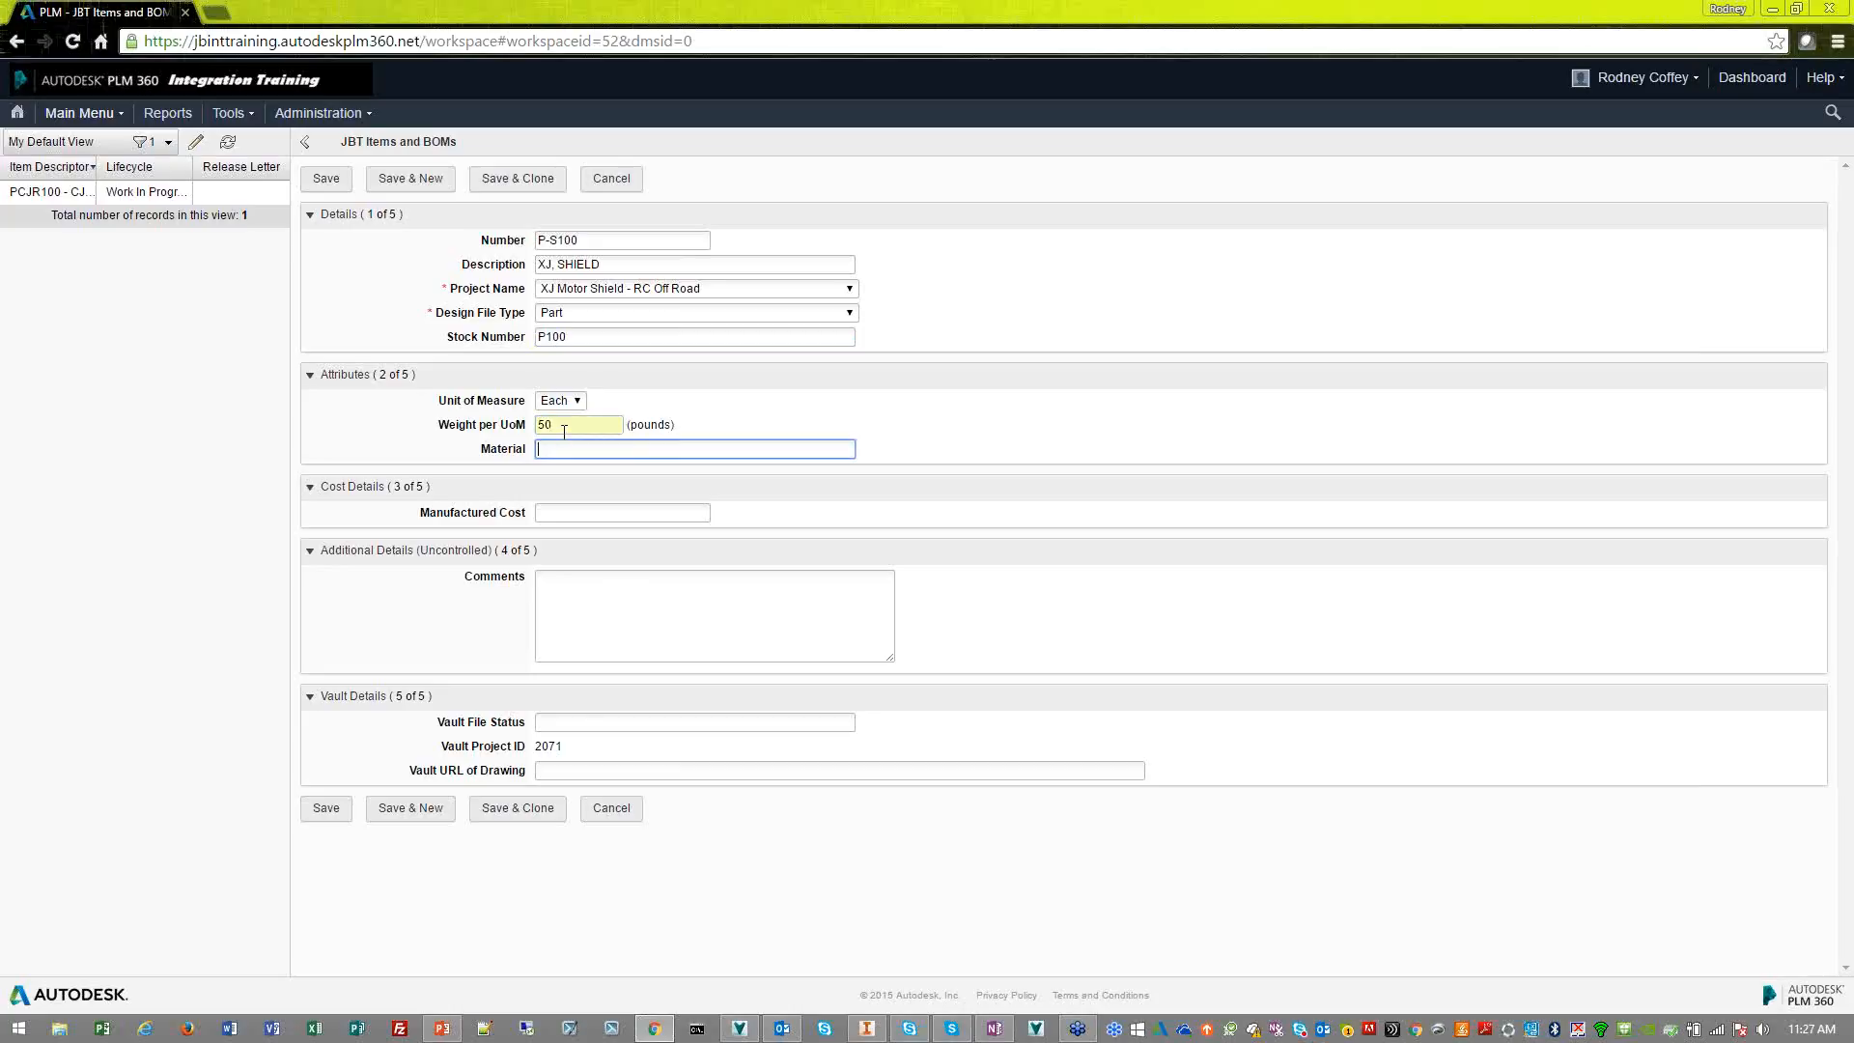
text(sTEE)
key(BackSpace)
key(BackSpace)
key(BackSpace)
key(BackSpace)
text(S)
click(579, 470)
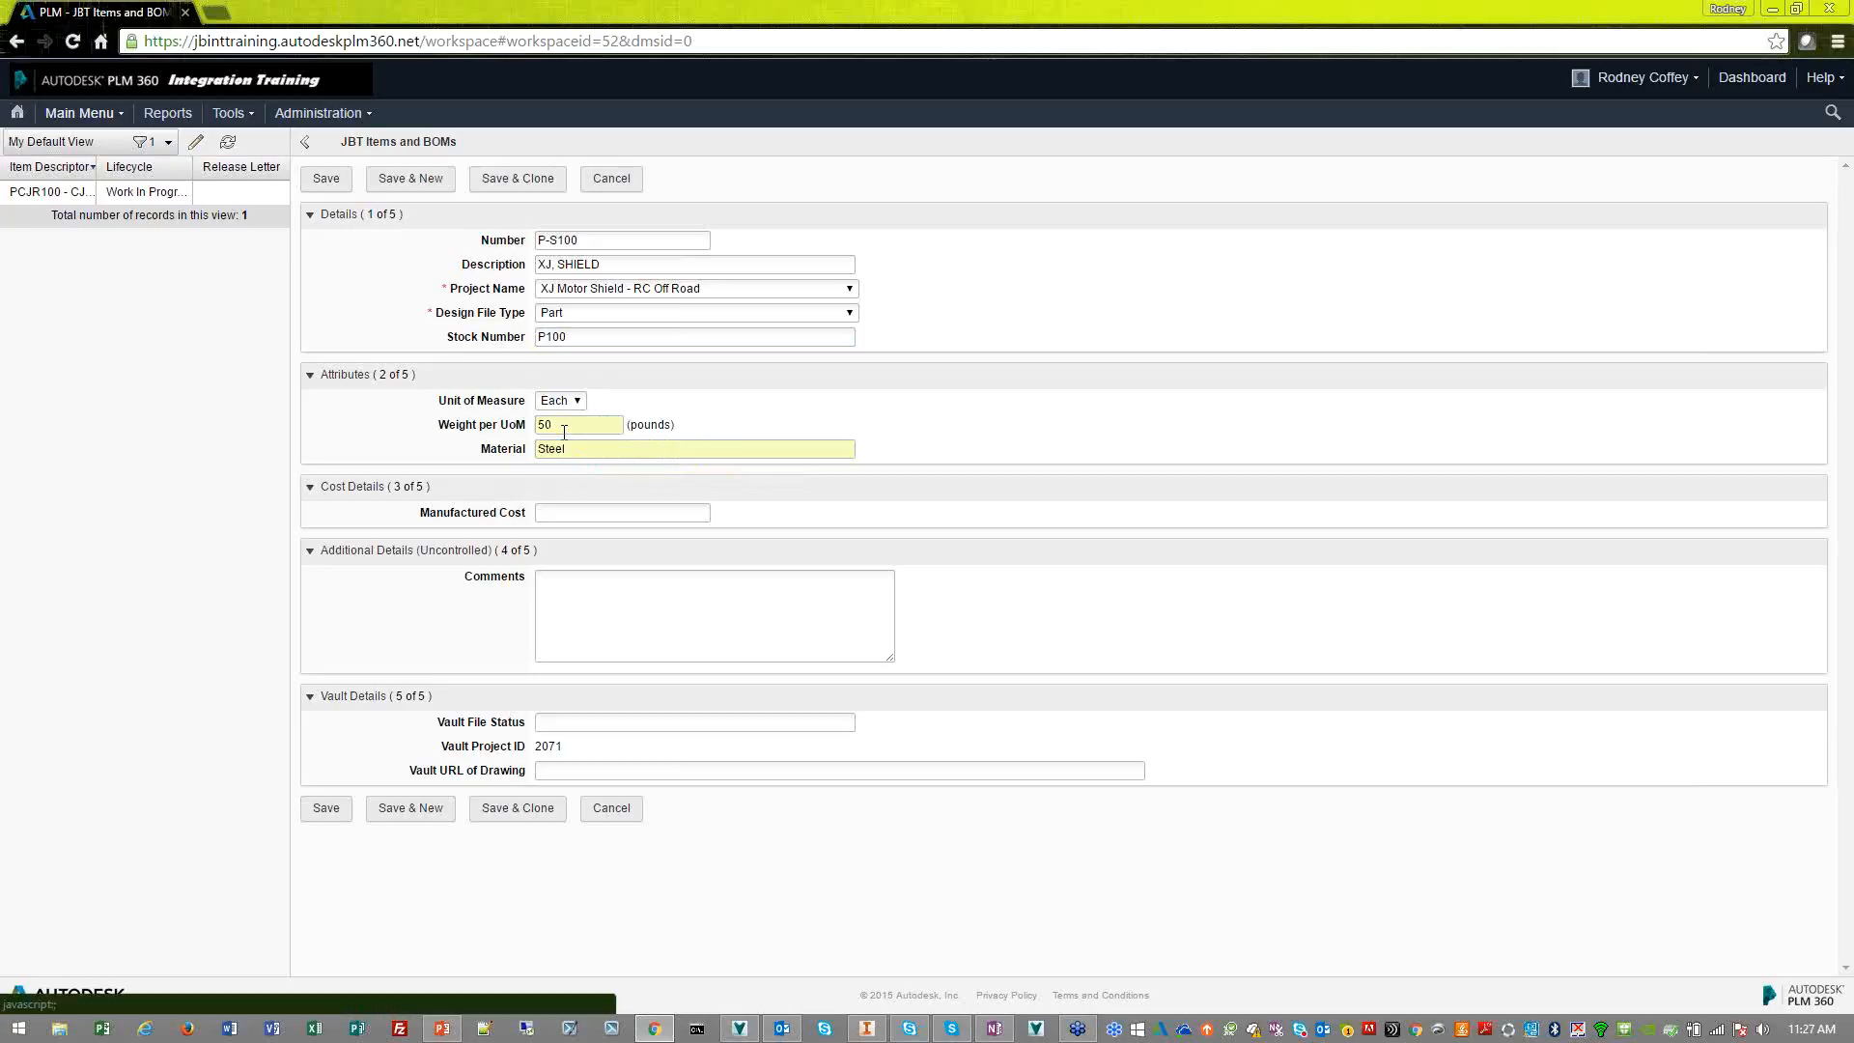
Set the manufactured cost to 25, leave the comments and Vault details blank, and save the new item
click(581, 509)
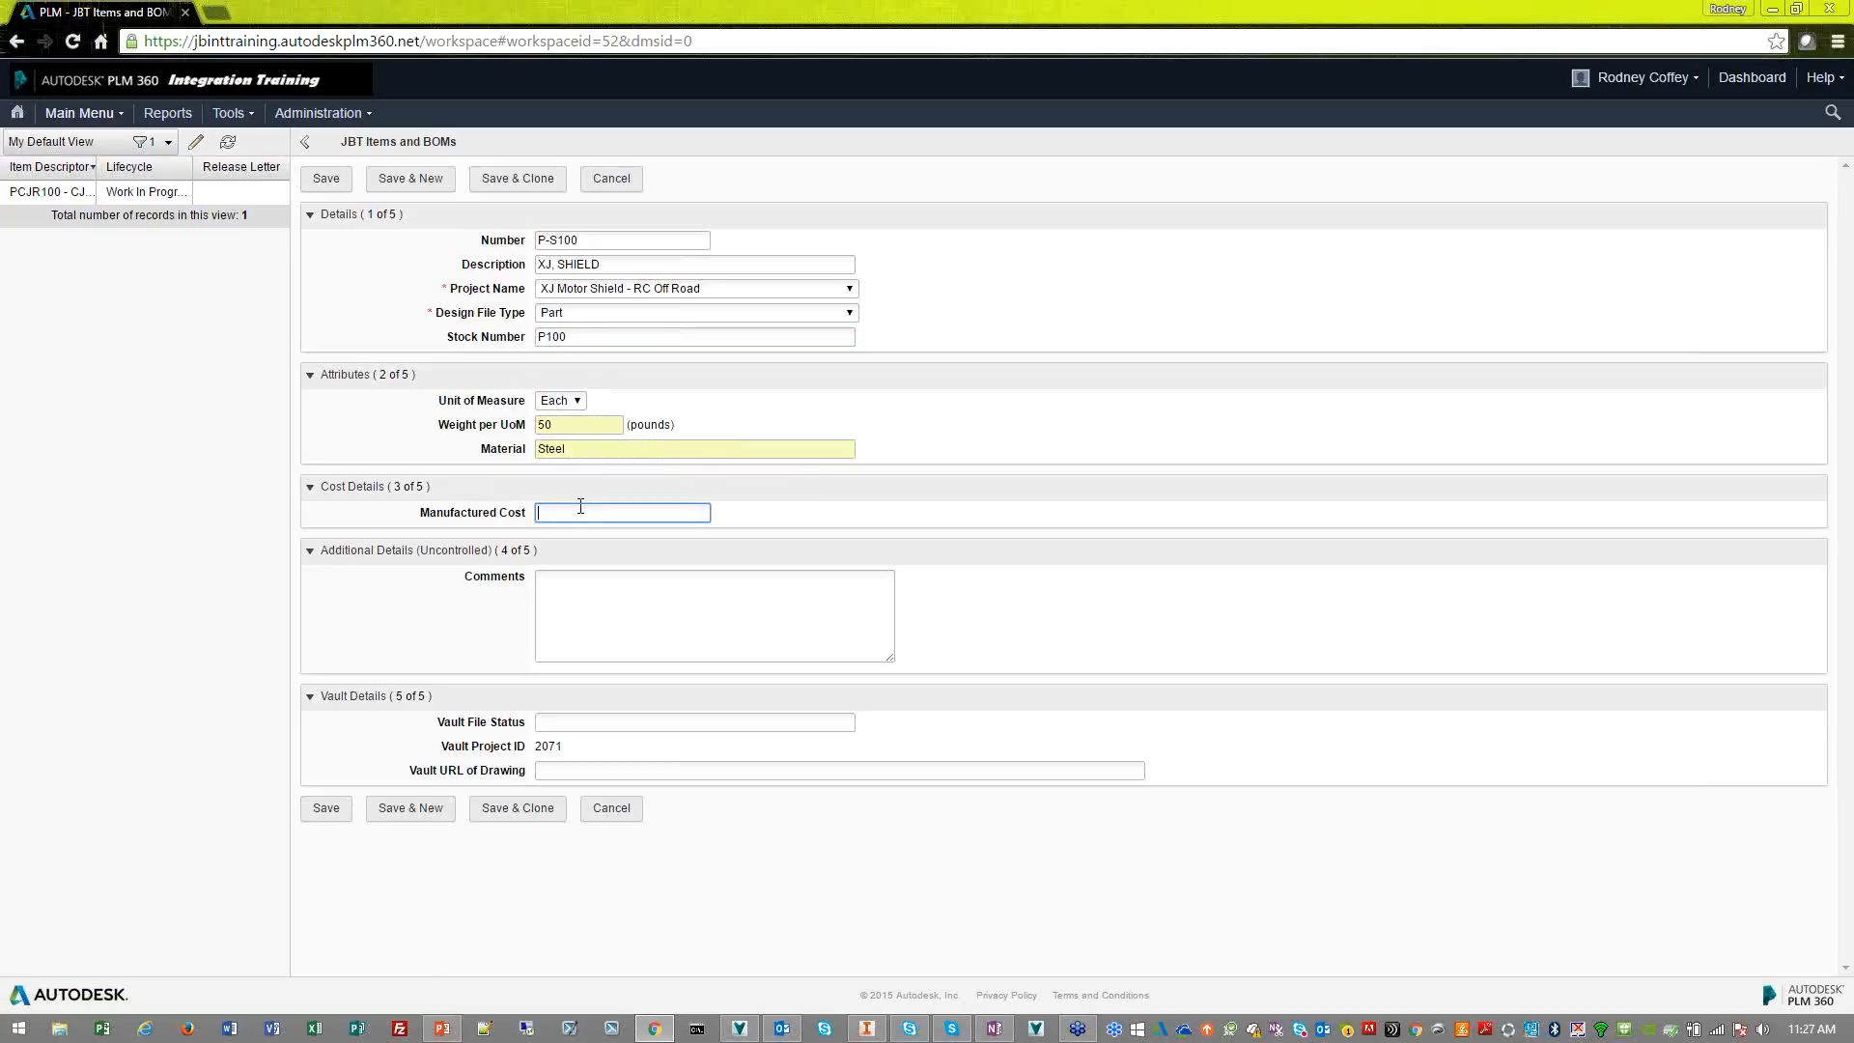
text(25)
click(620, 540)
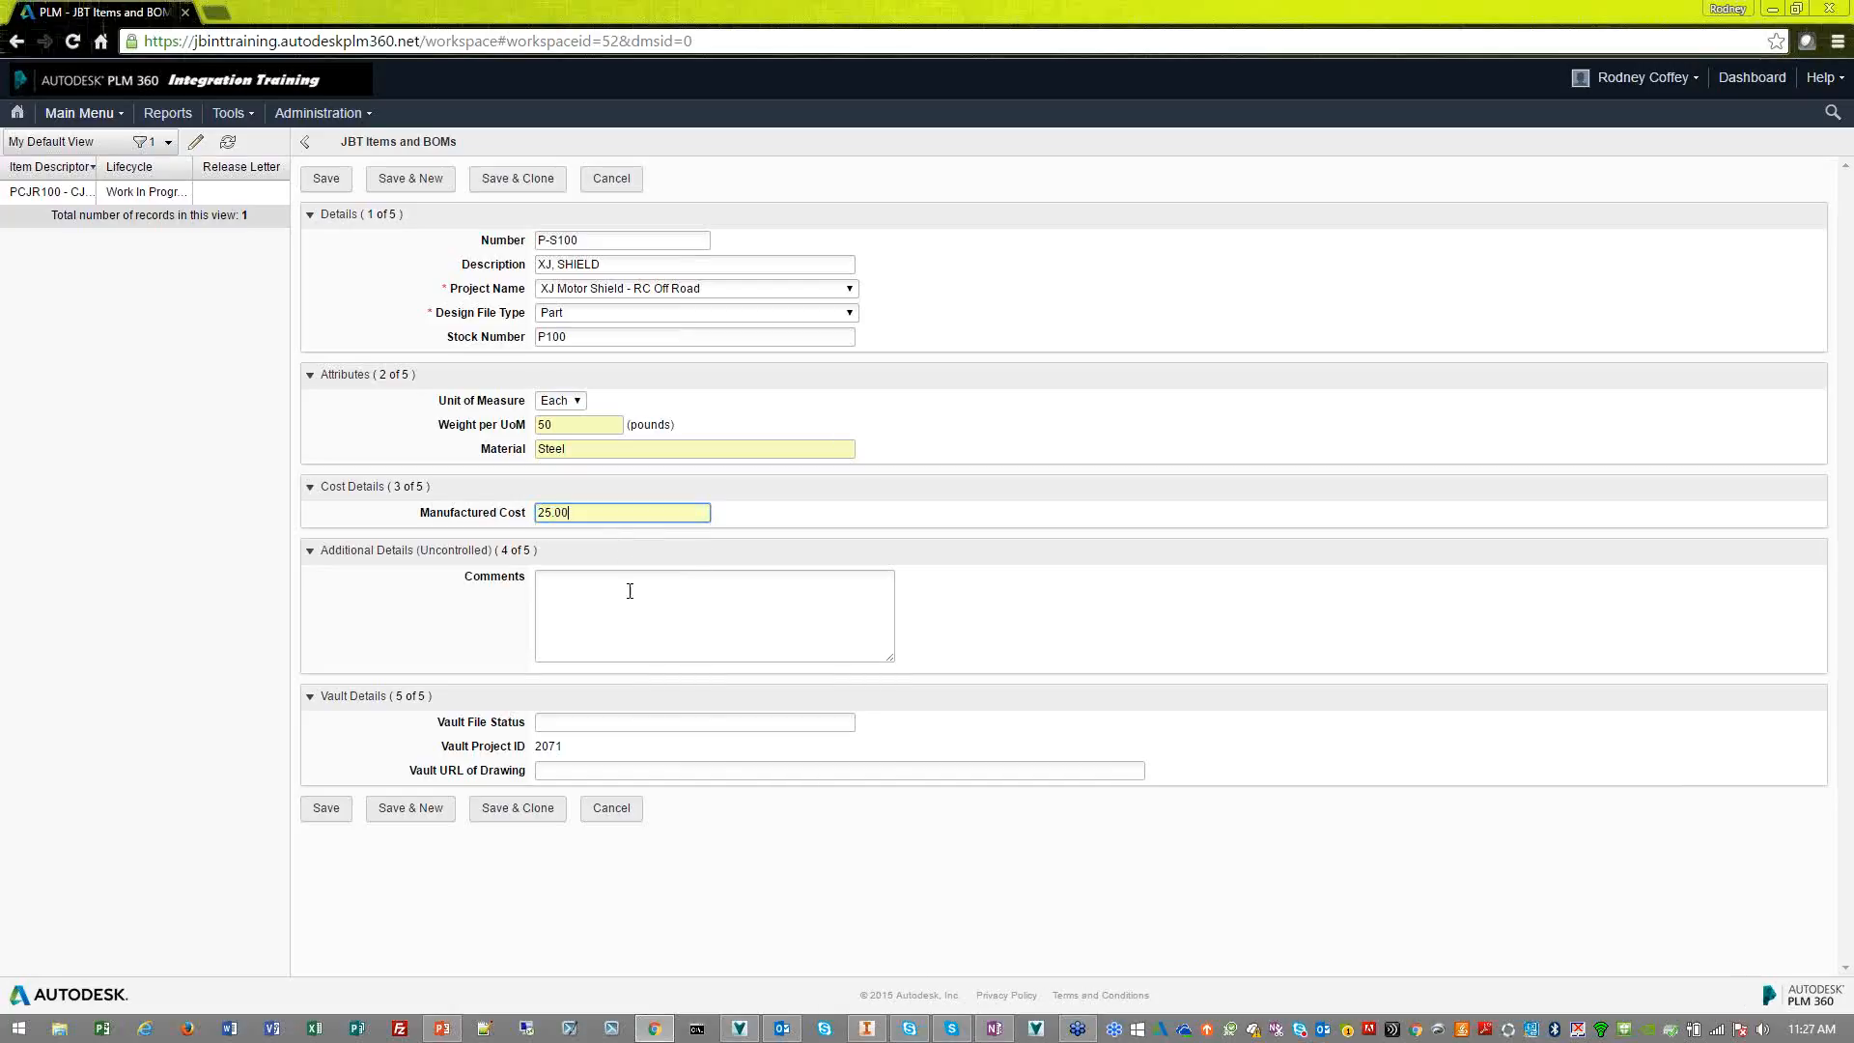
click(618, 637)
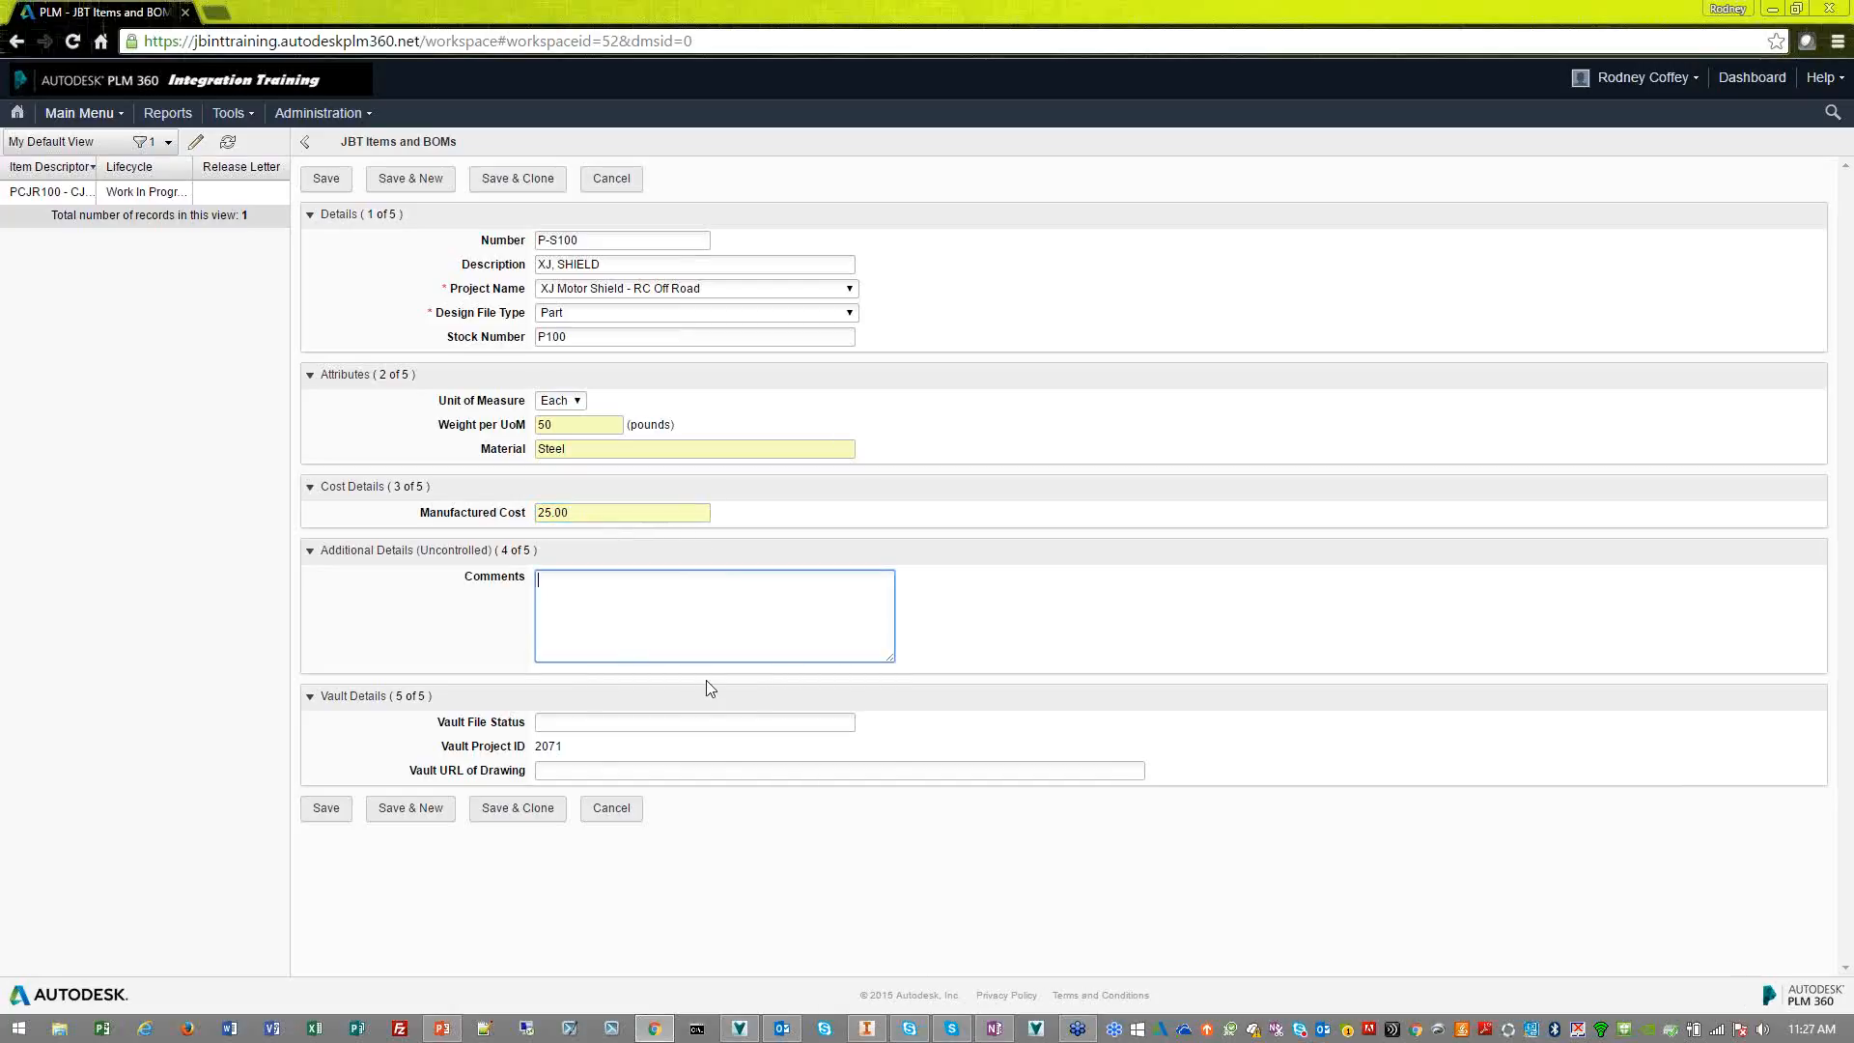
click(652, 722)
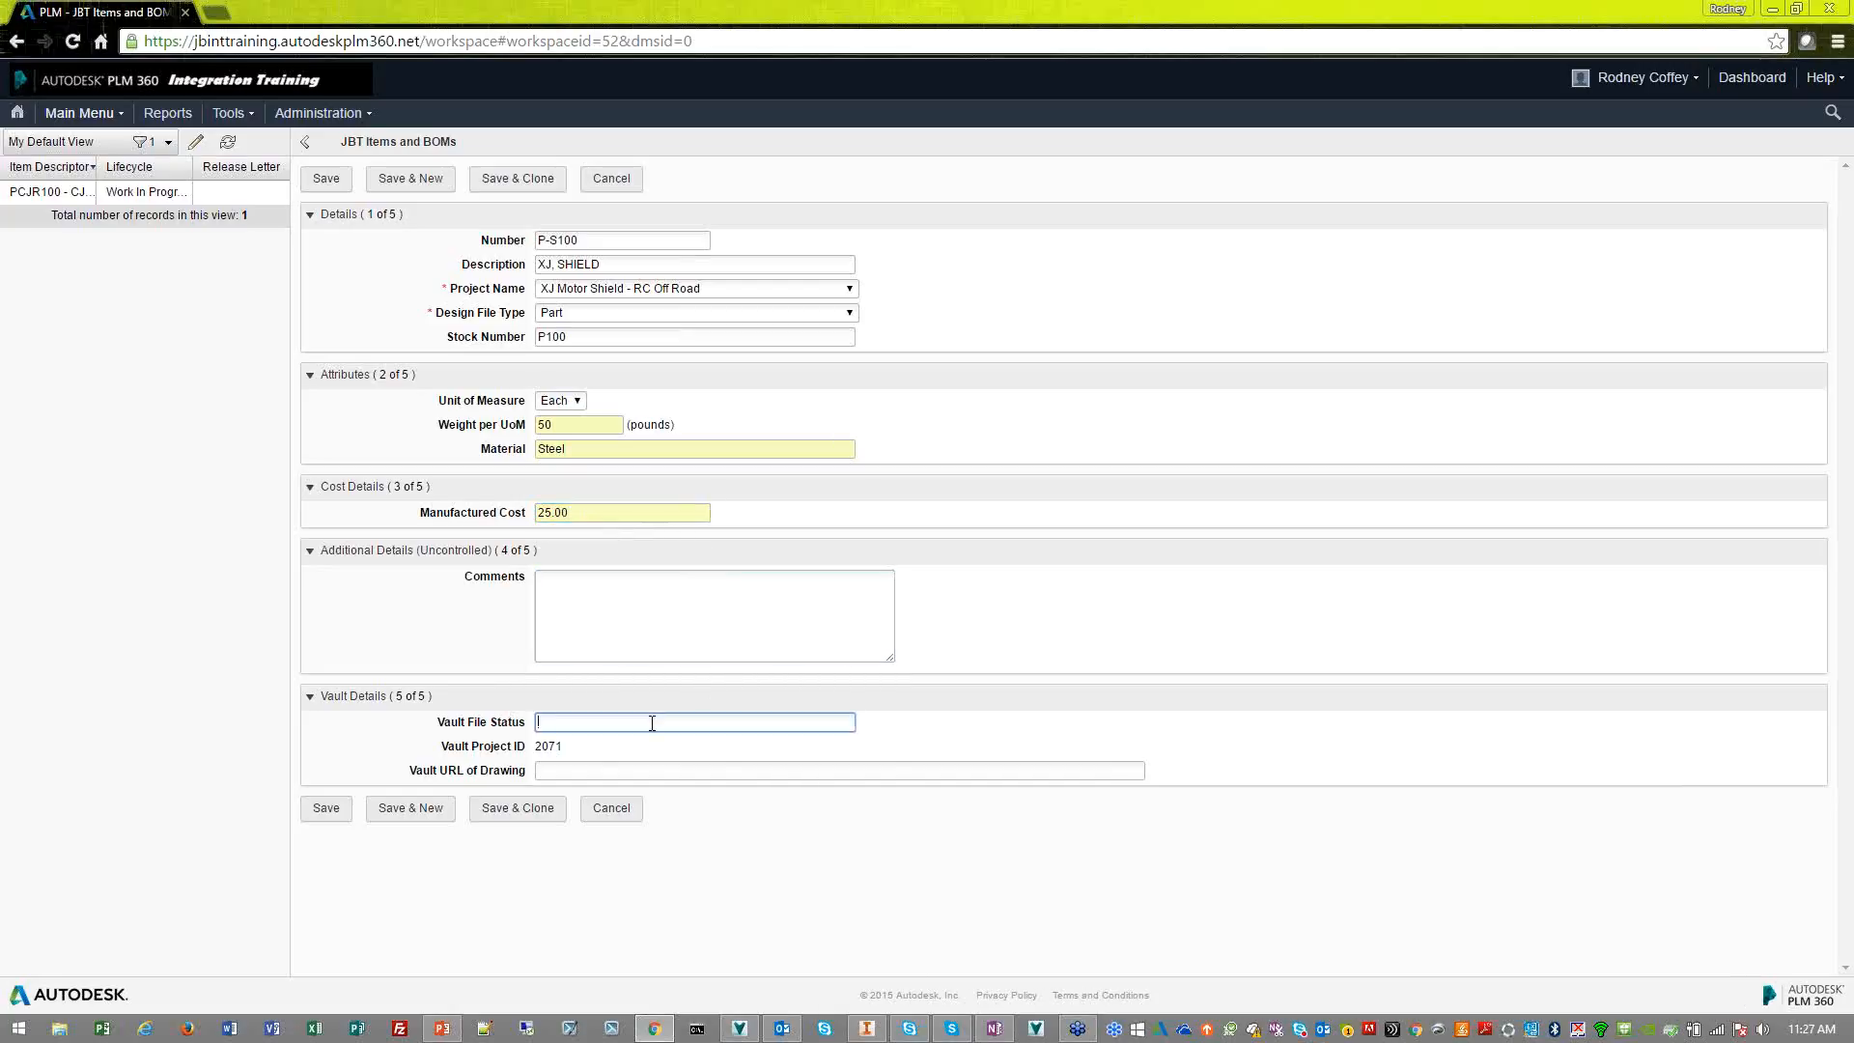
click(644, 770)
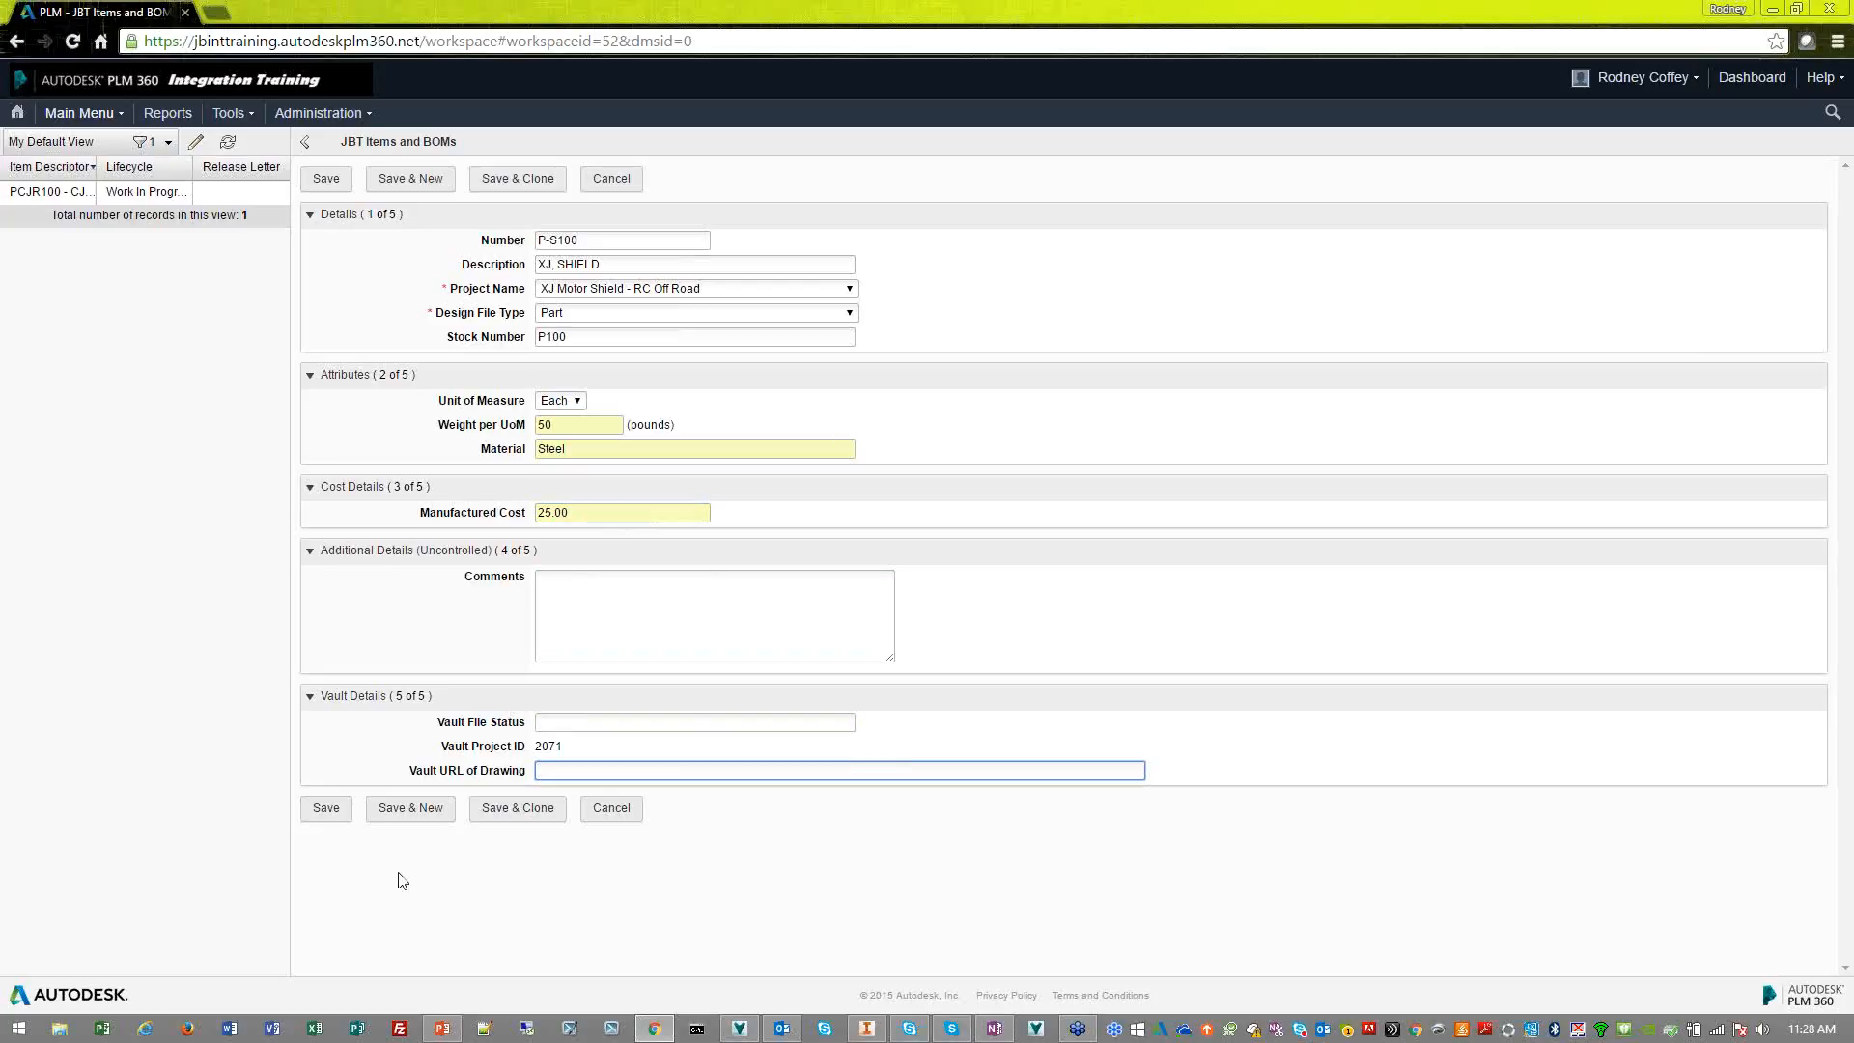
click(326, 809)
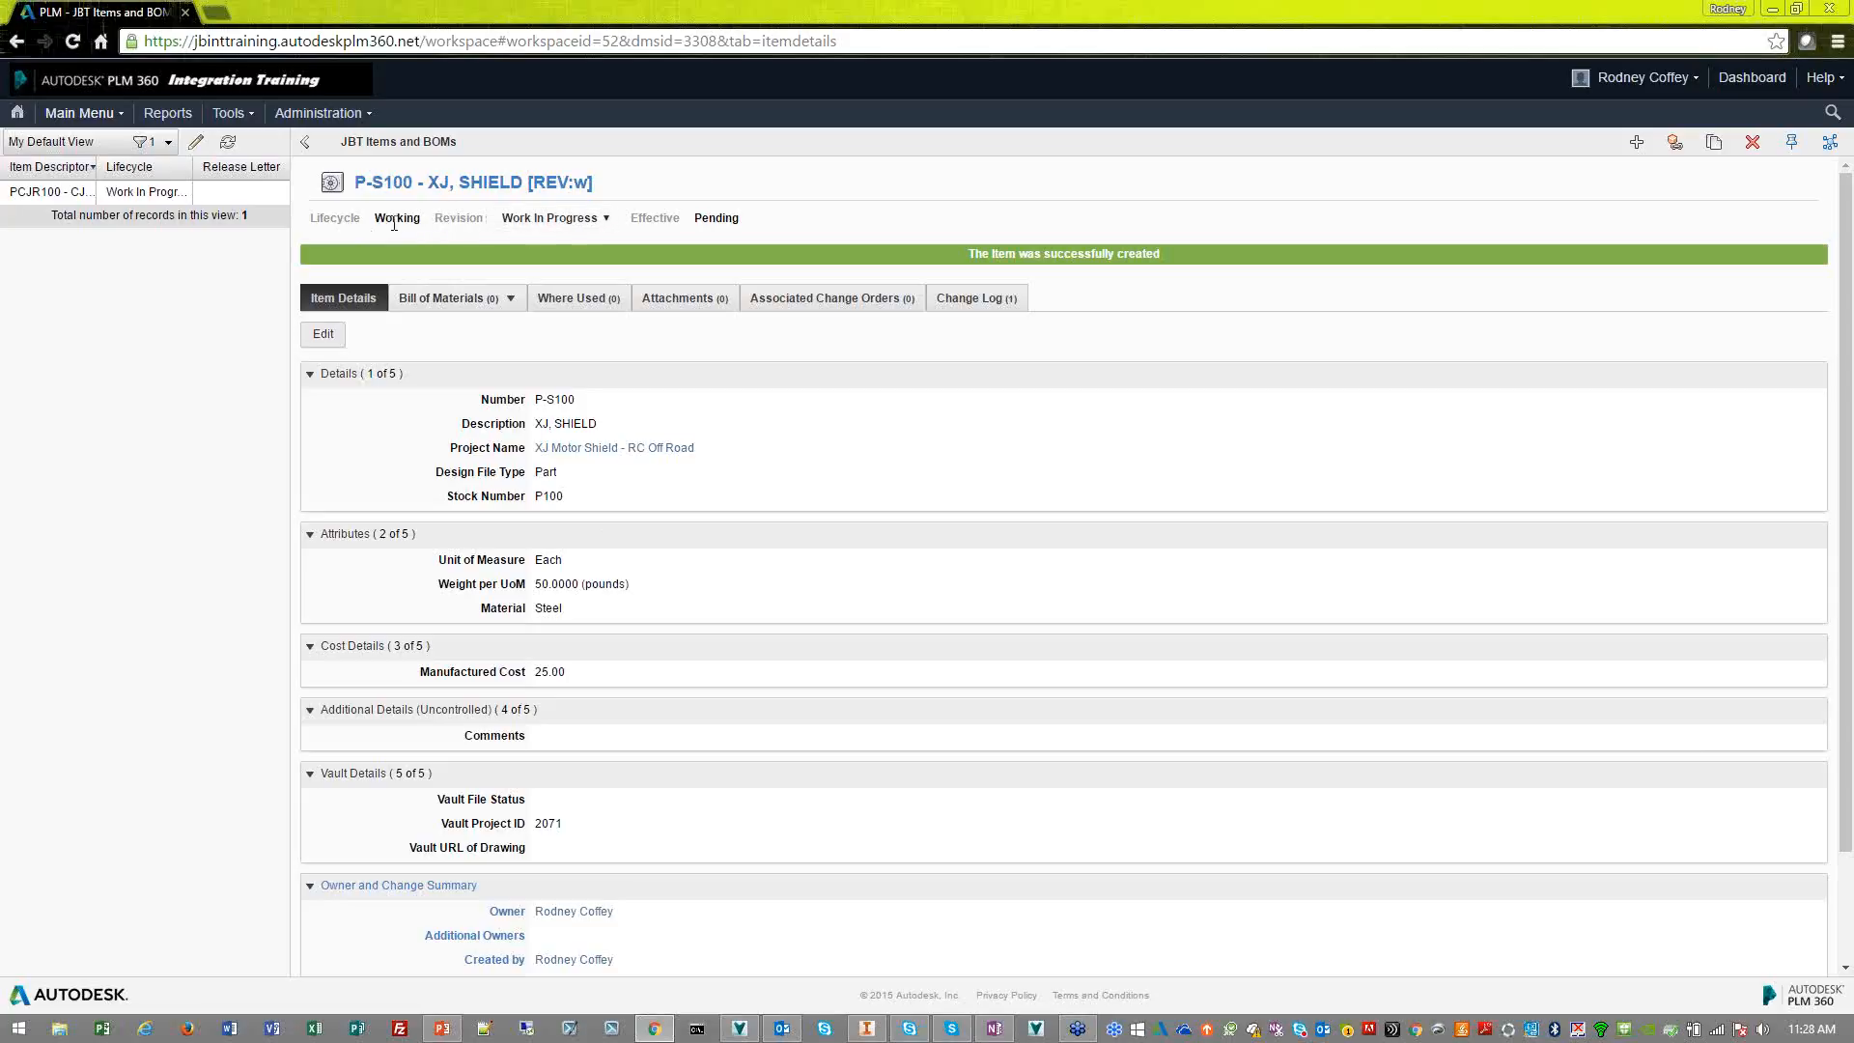
Examine the lifecycle state and revision choices of the P-S100 item
drag(421, 220, 375, 220)
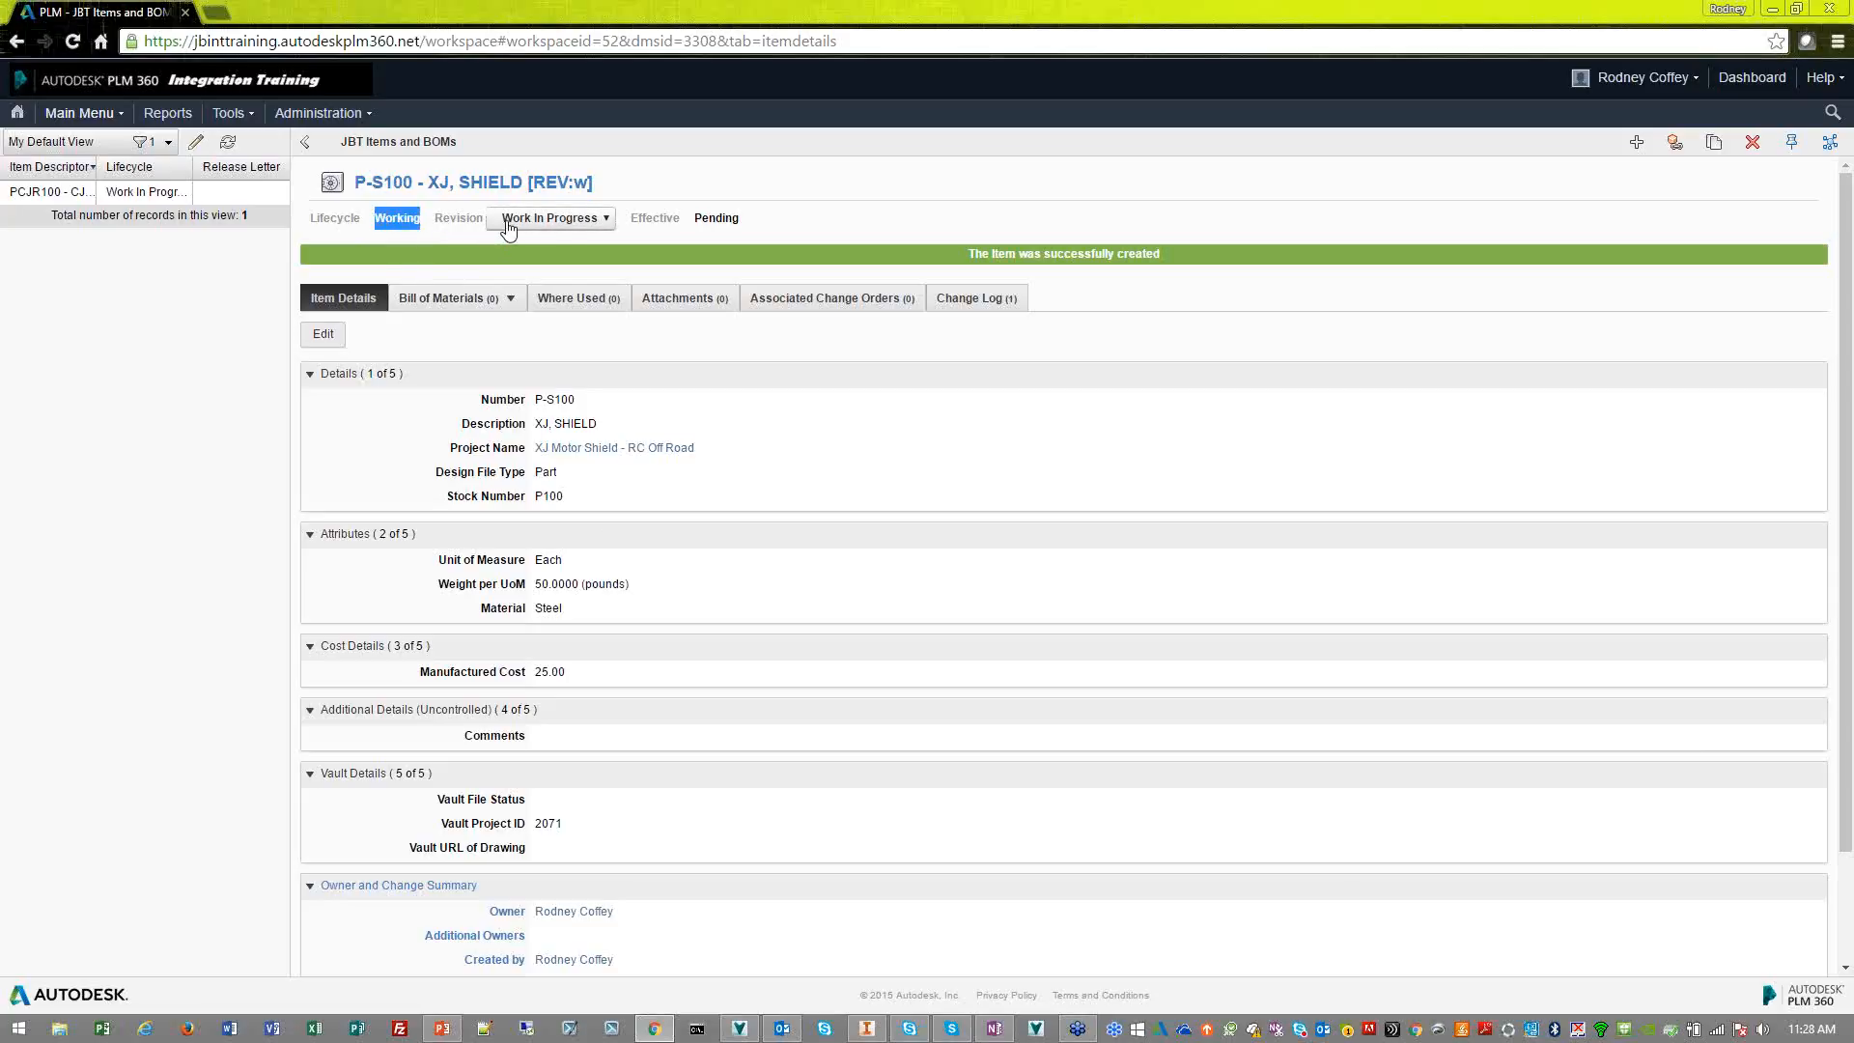
click(595, 220)
click(593, 240)
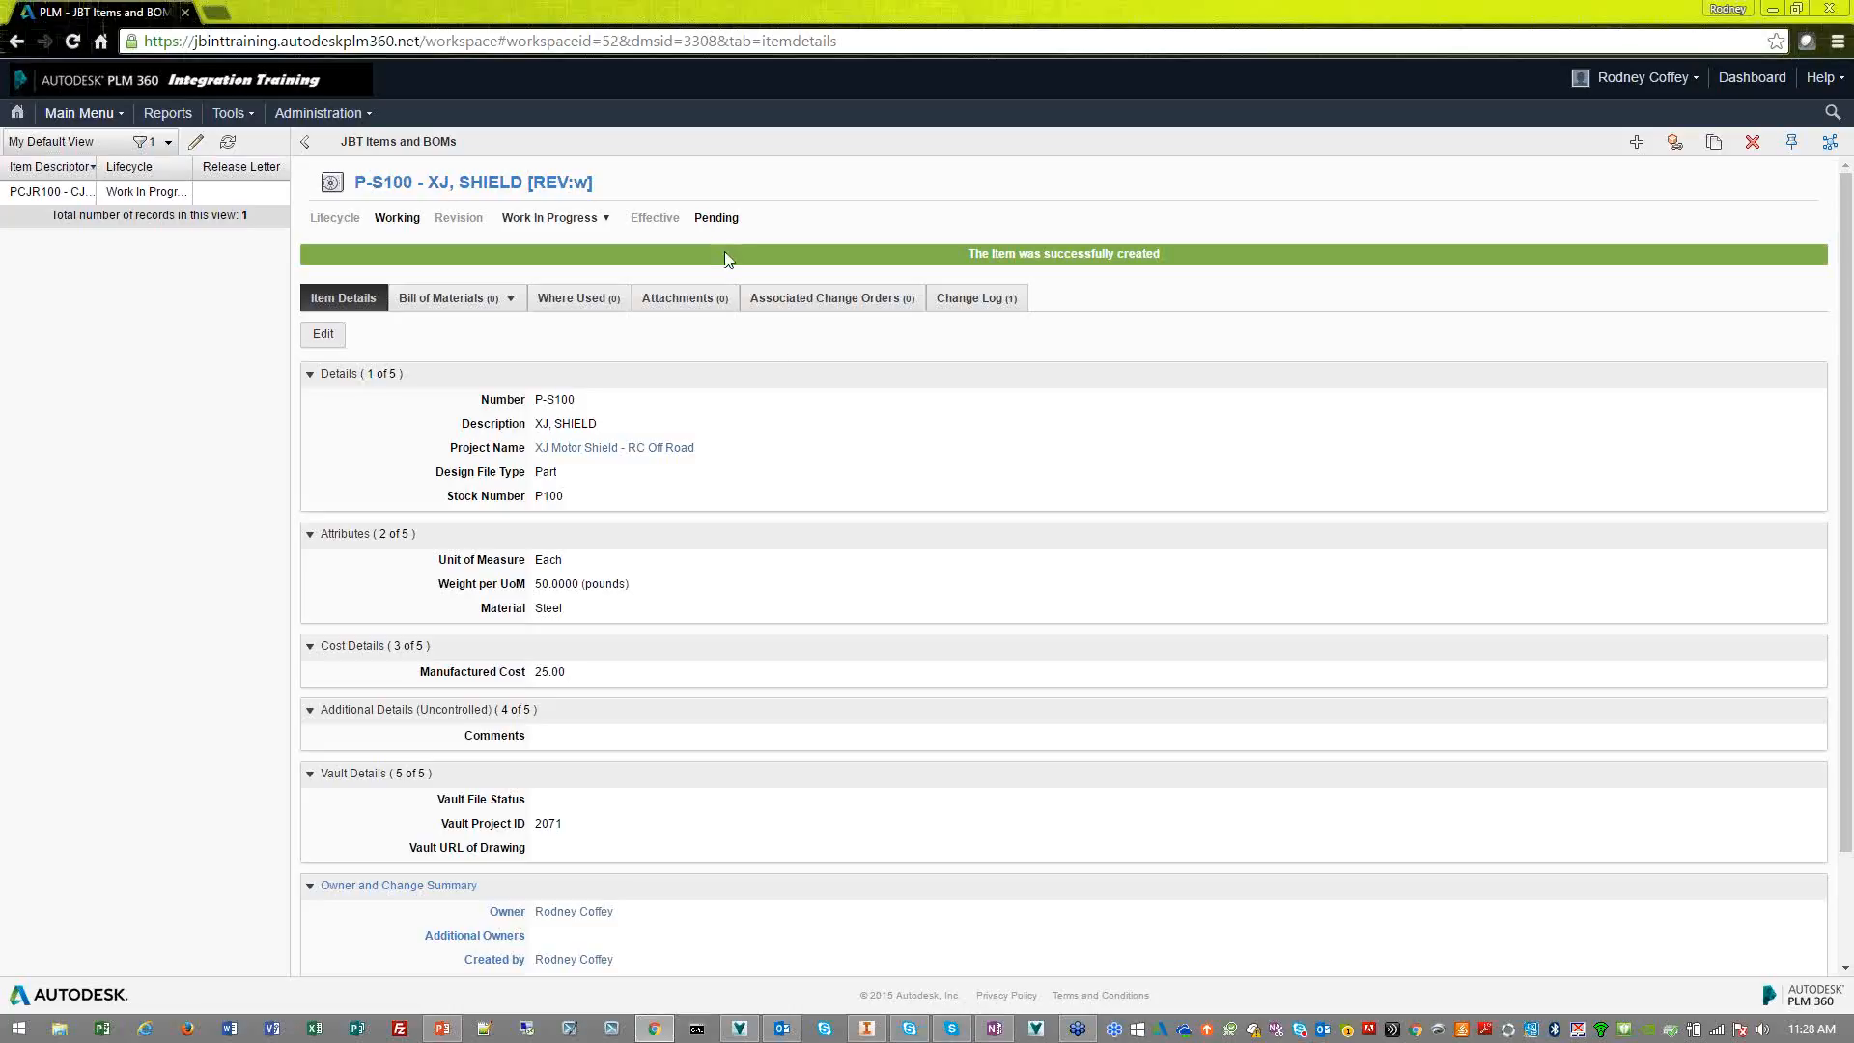
Switch to Autodesk Vault, refresh the XJ Motor Shield folder and view the P-S100.ipt and P-S100.idw files
click(741, 1029)
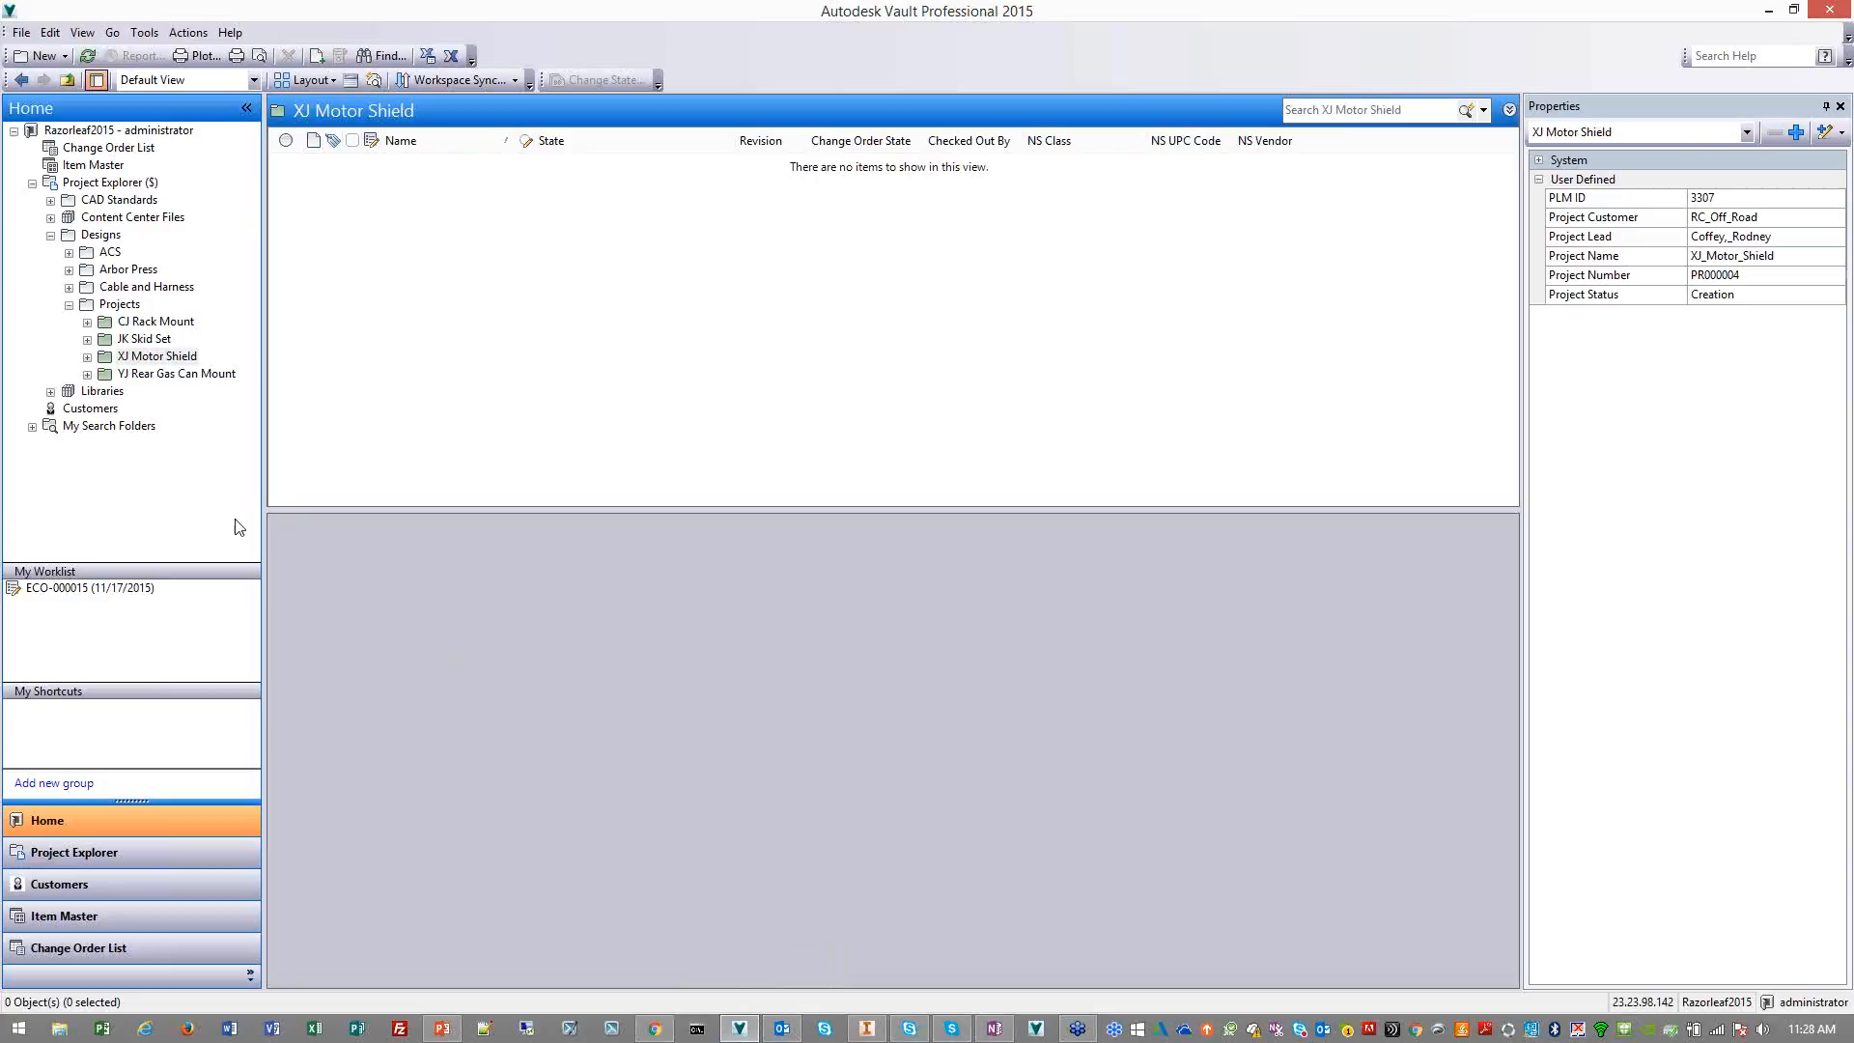
click(183, 359)
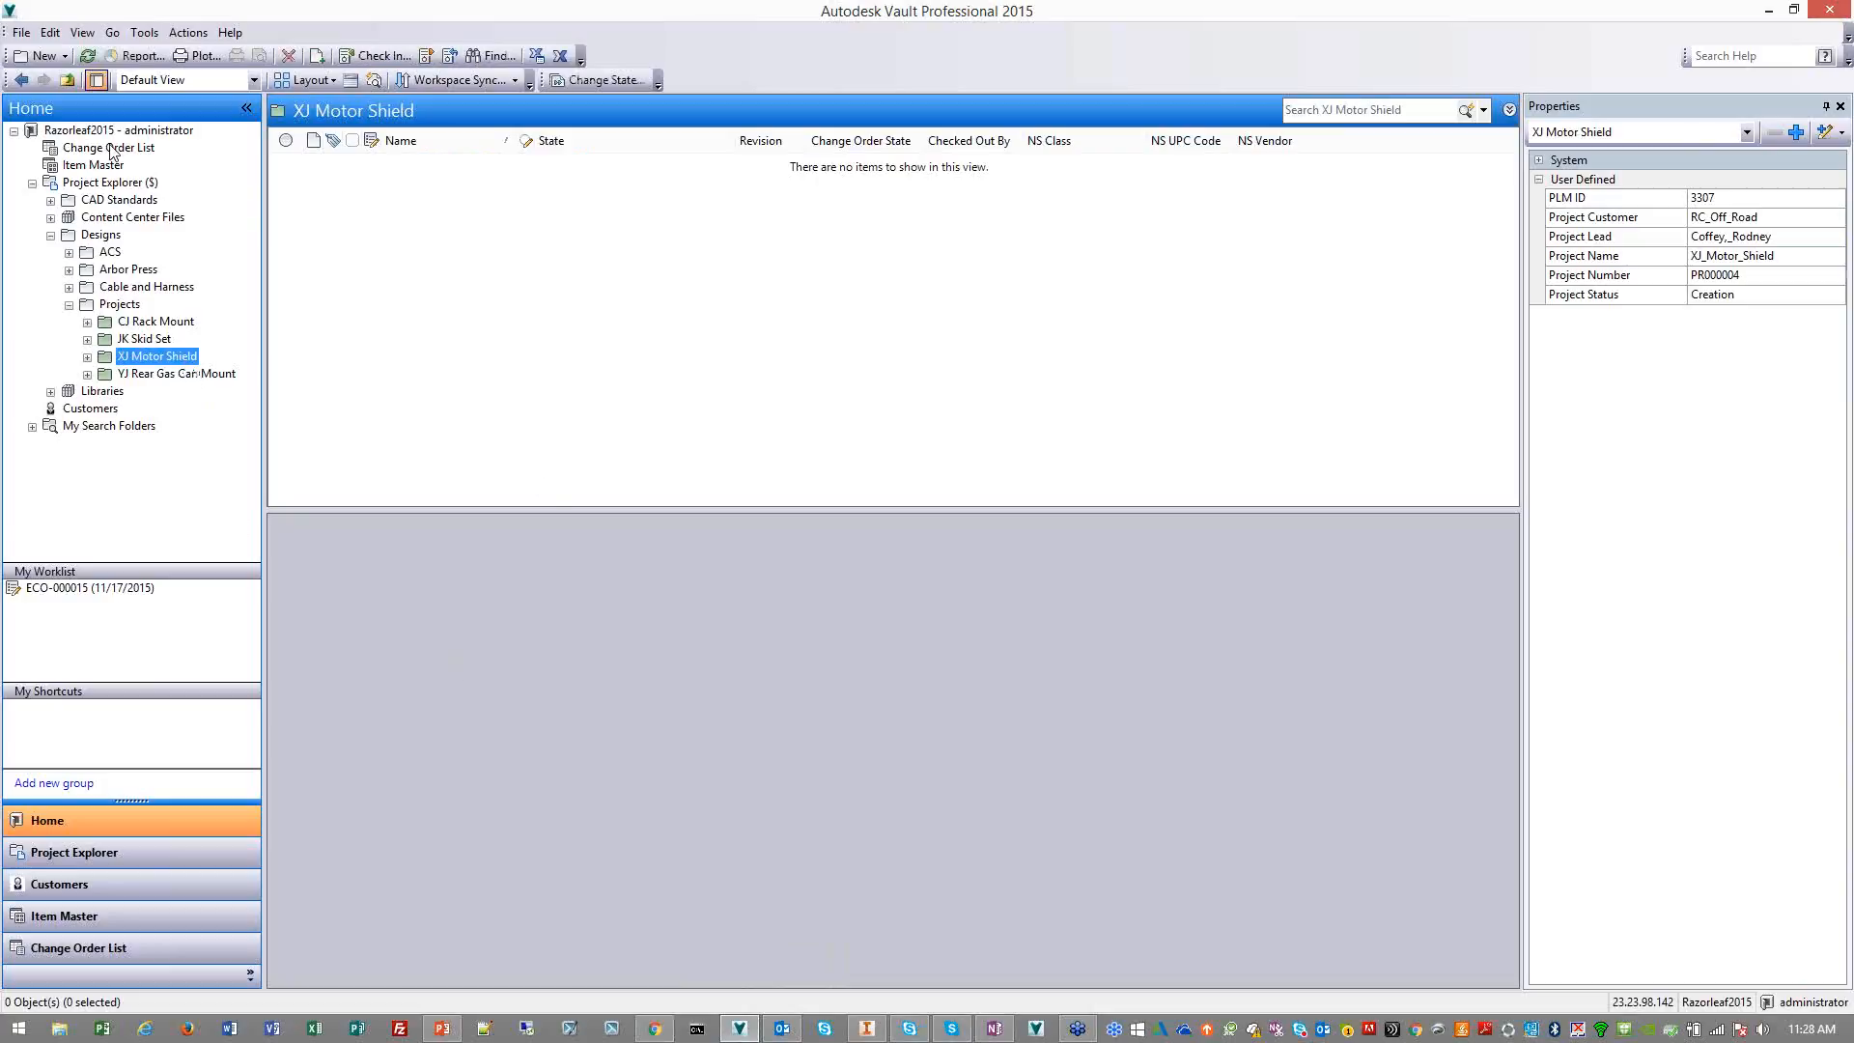
click(87, 56)
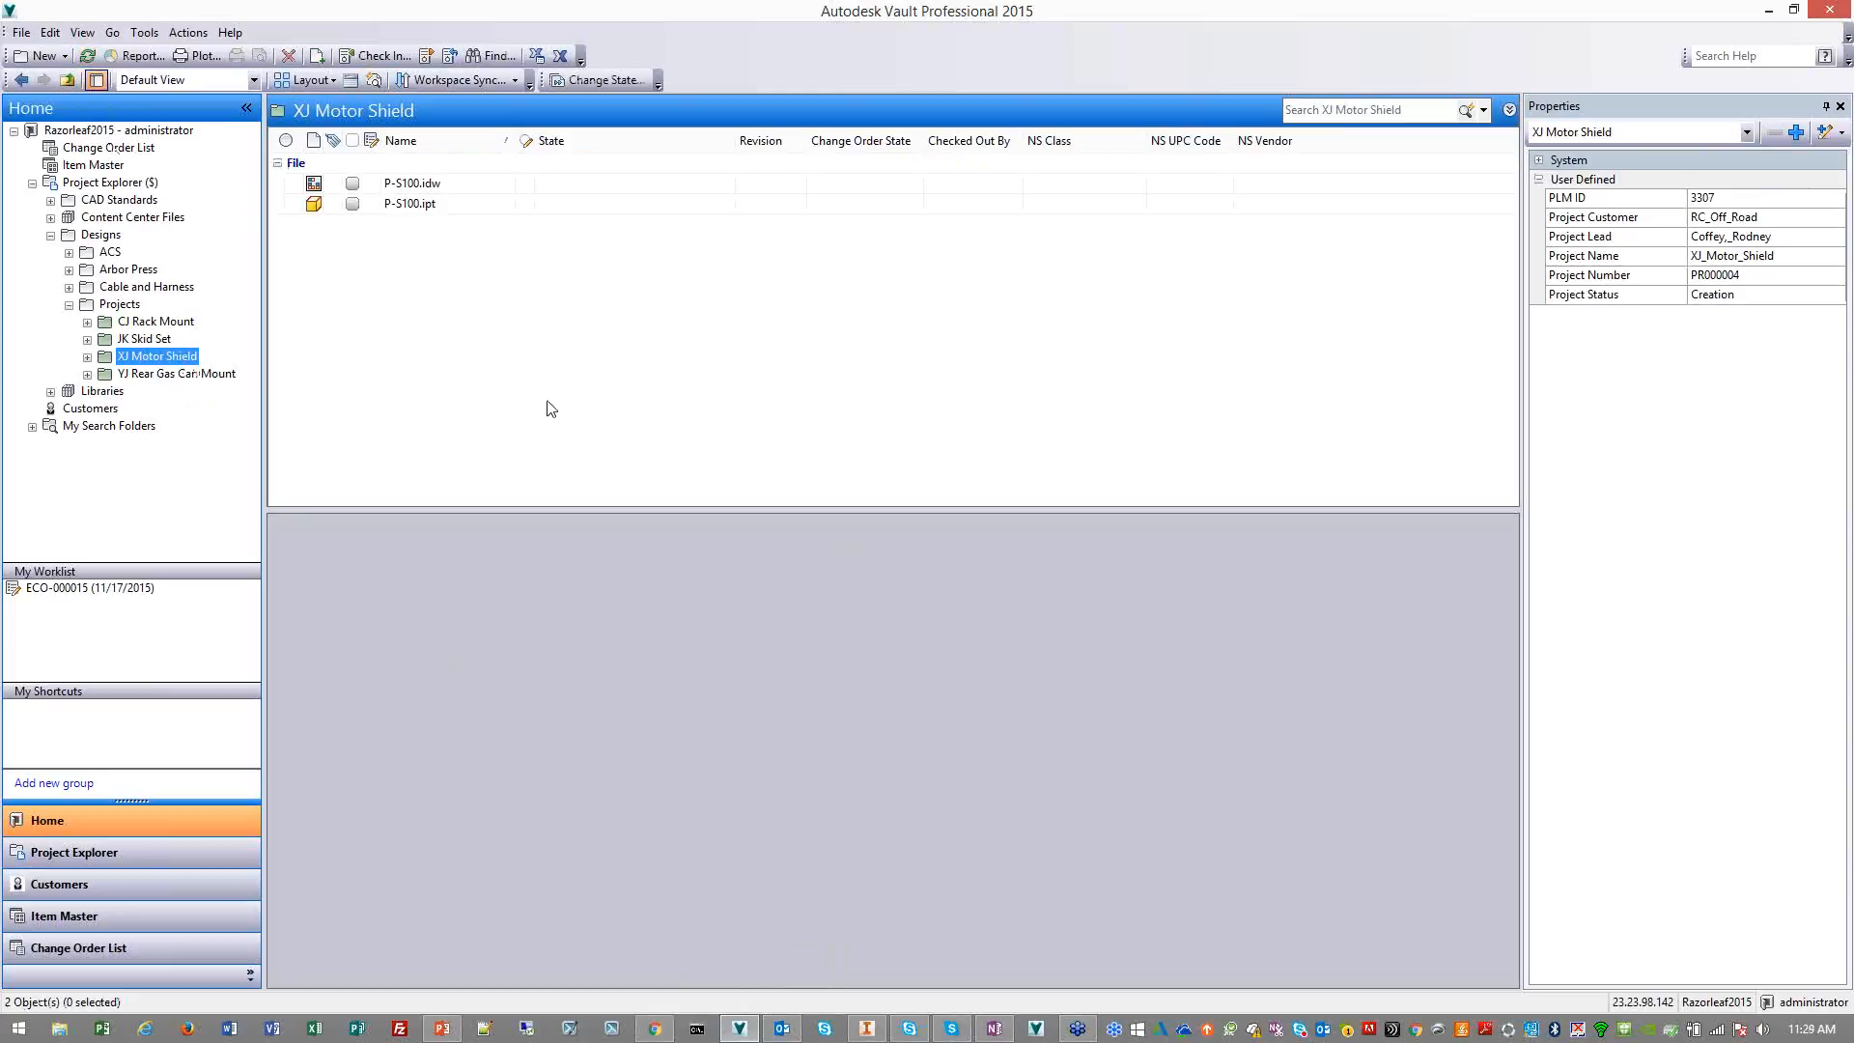
click(431, 203)
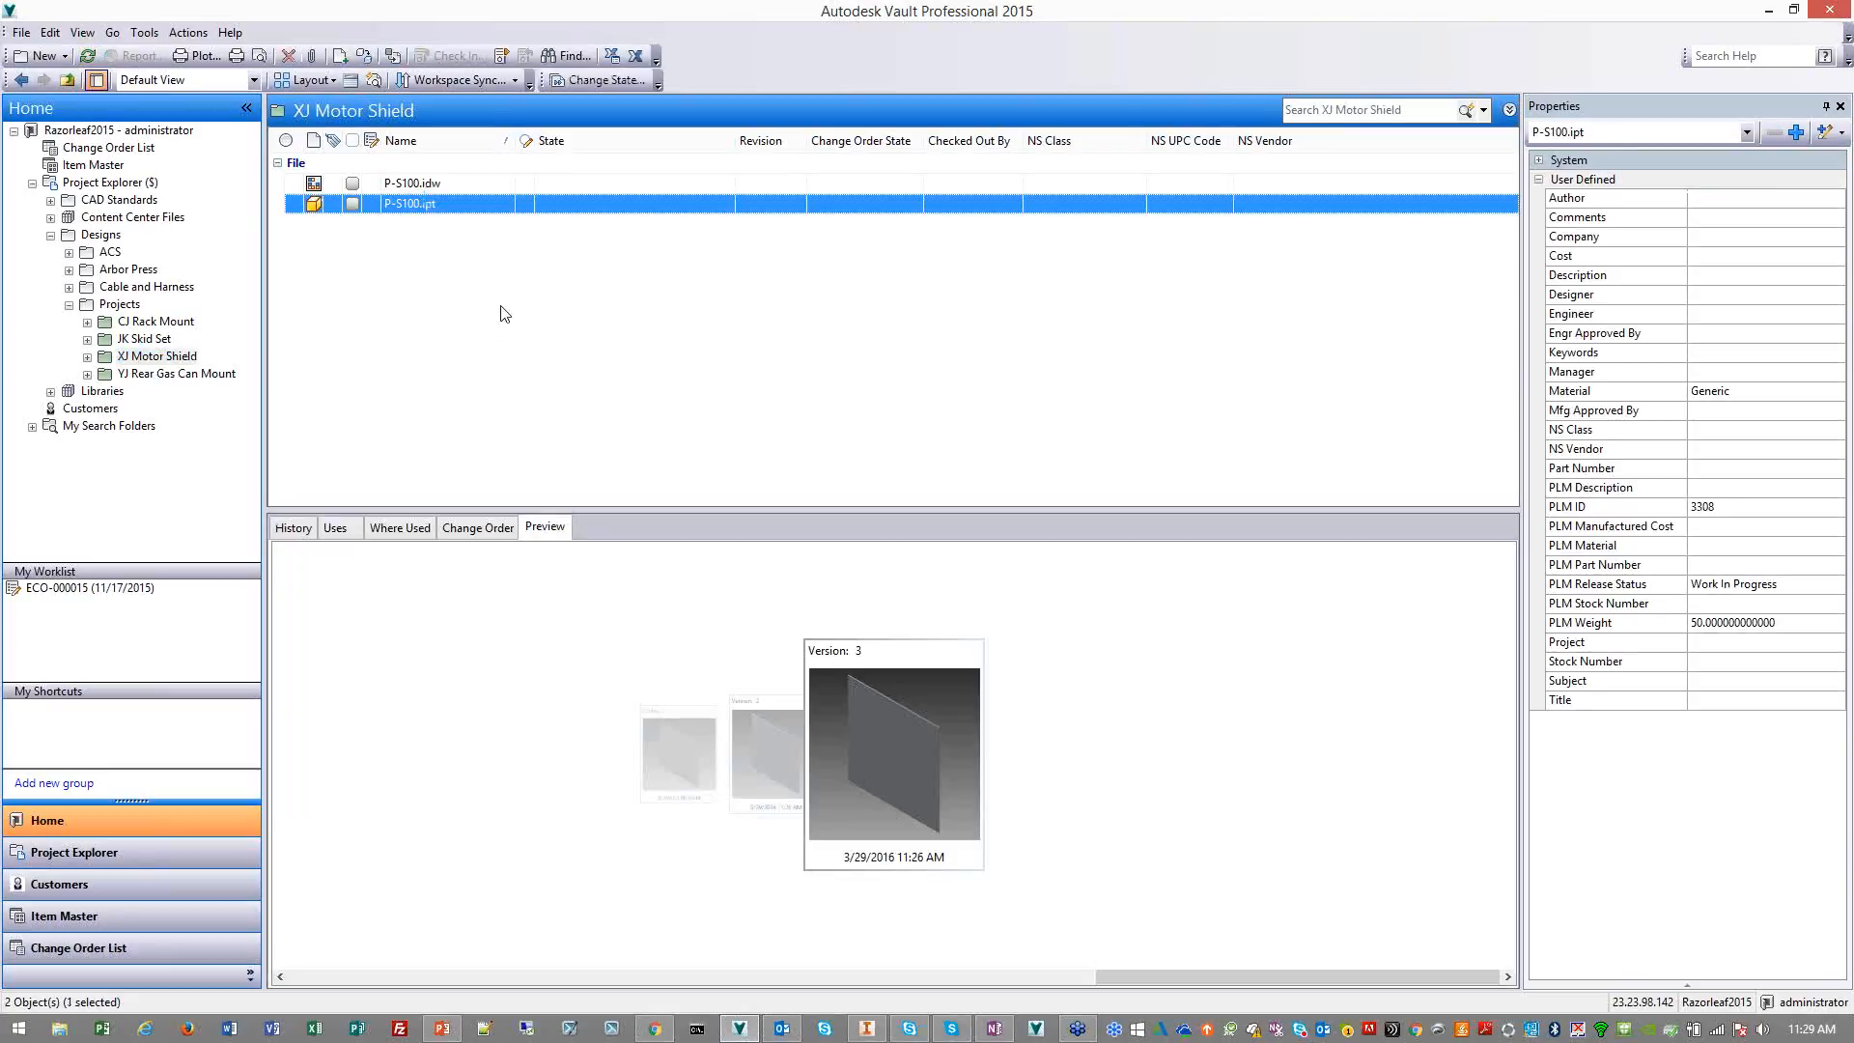
key(Up)
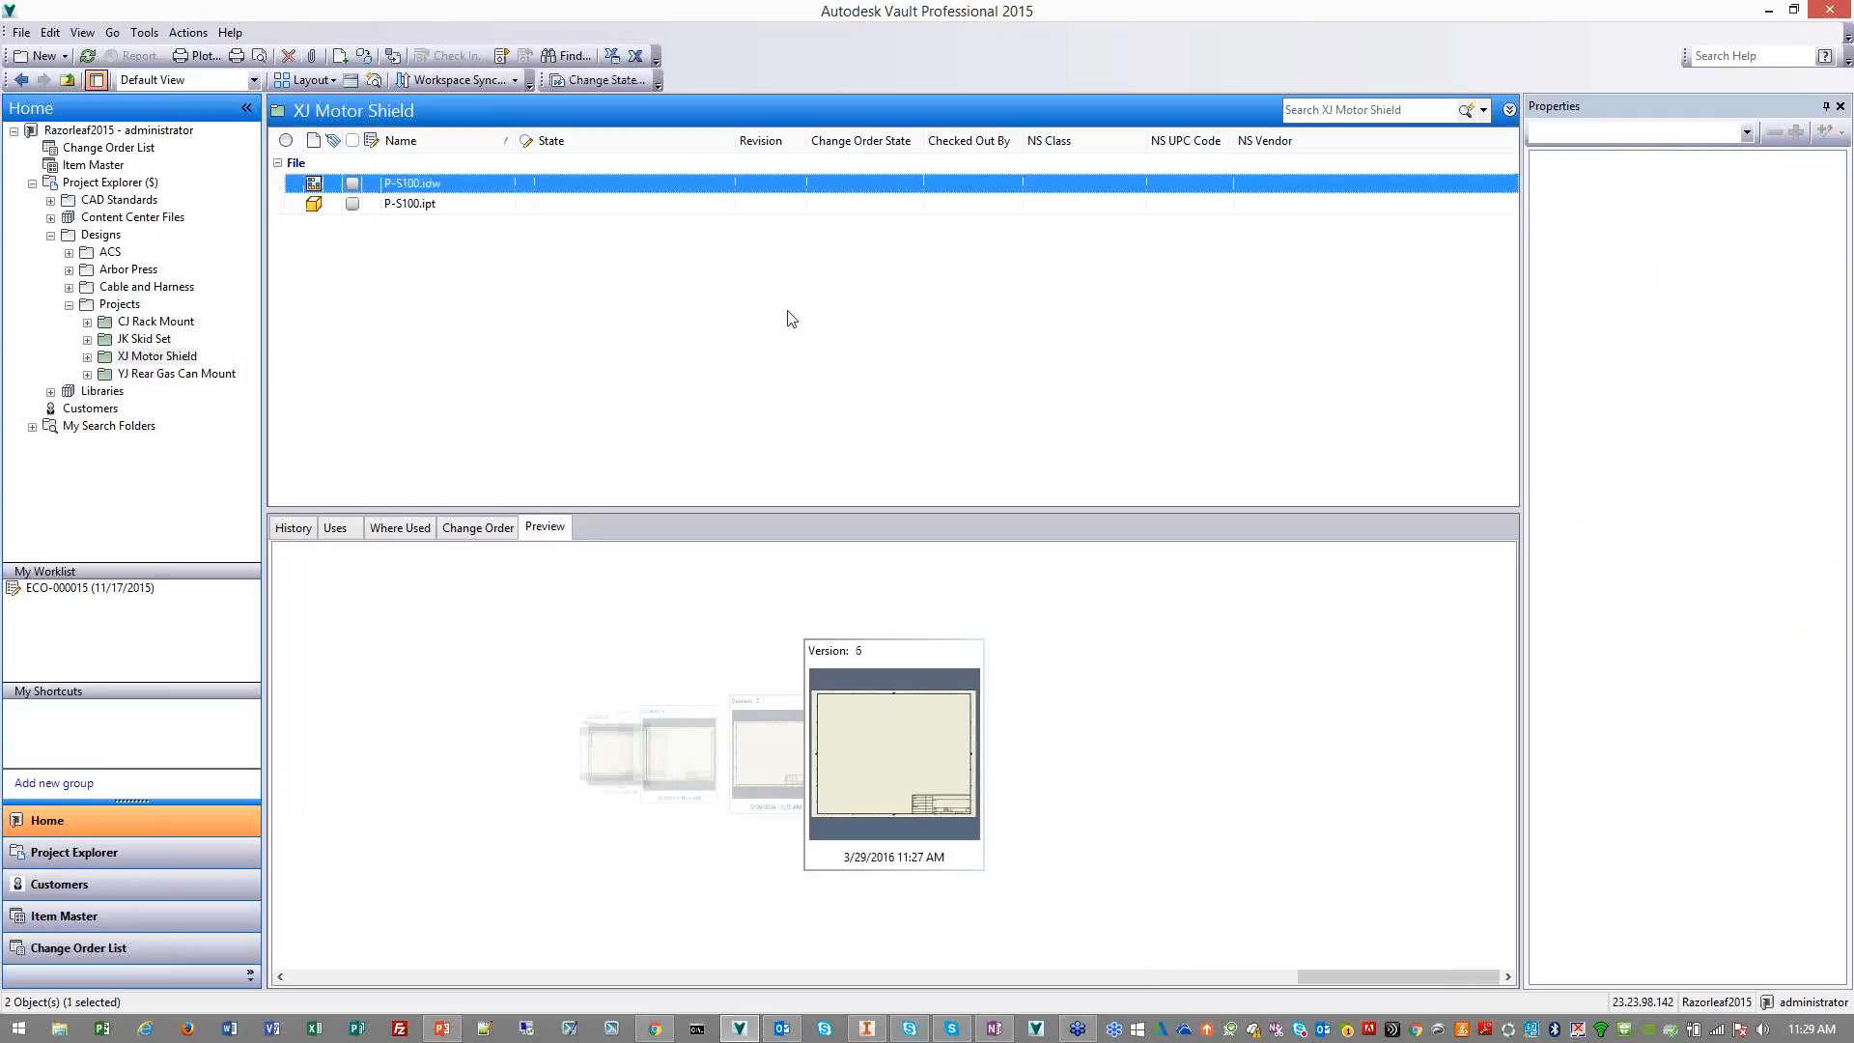
Refresh the XJ Motor Shield folder and examine the PLM part number, manufactured cost, material, stock number and weight of P-S100.idw
click(446, 205)
click(450, 184)
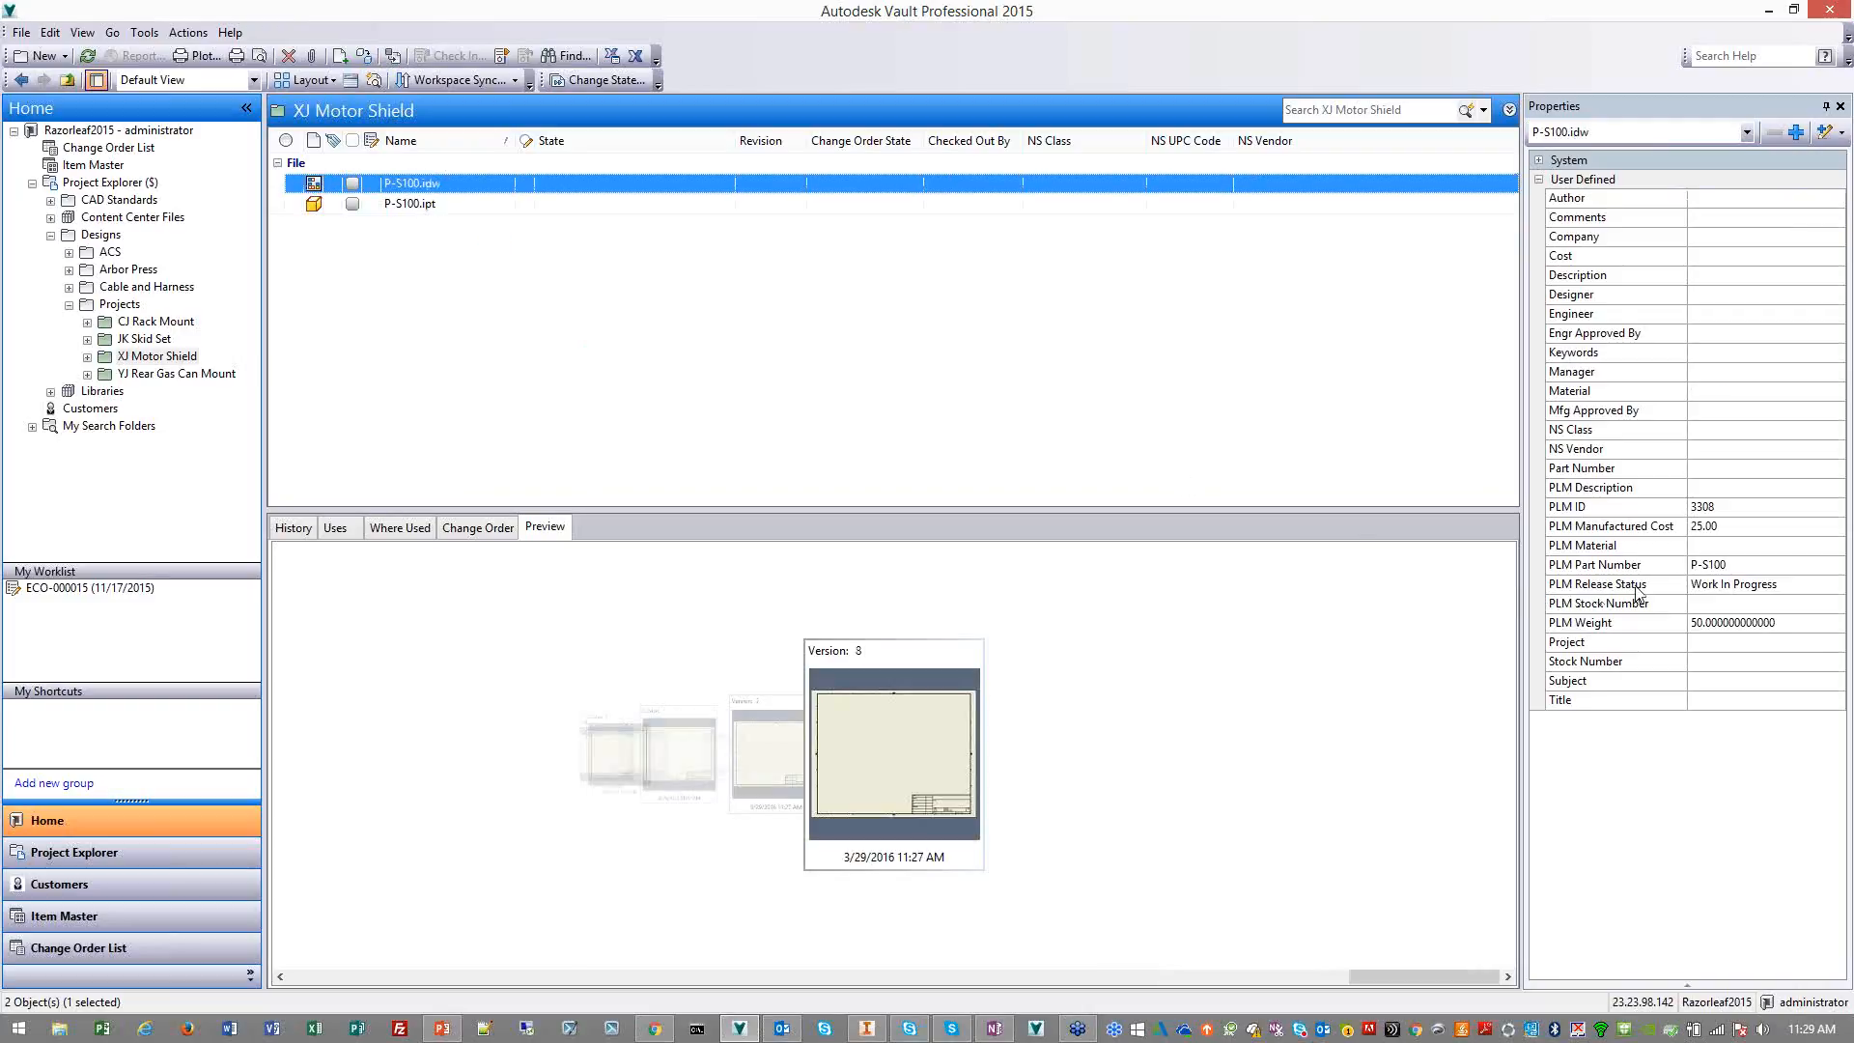
click(1732, 570)
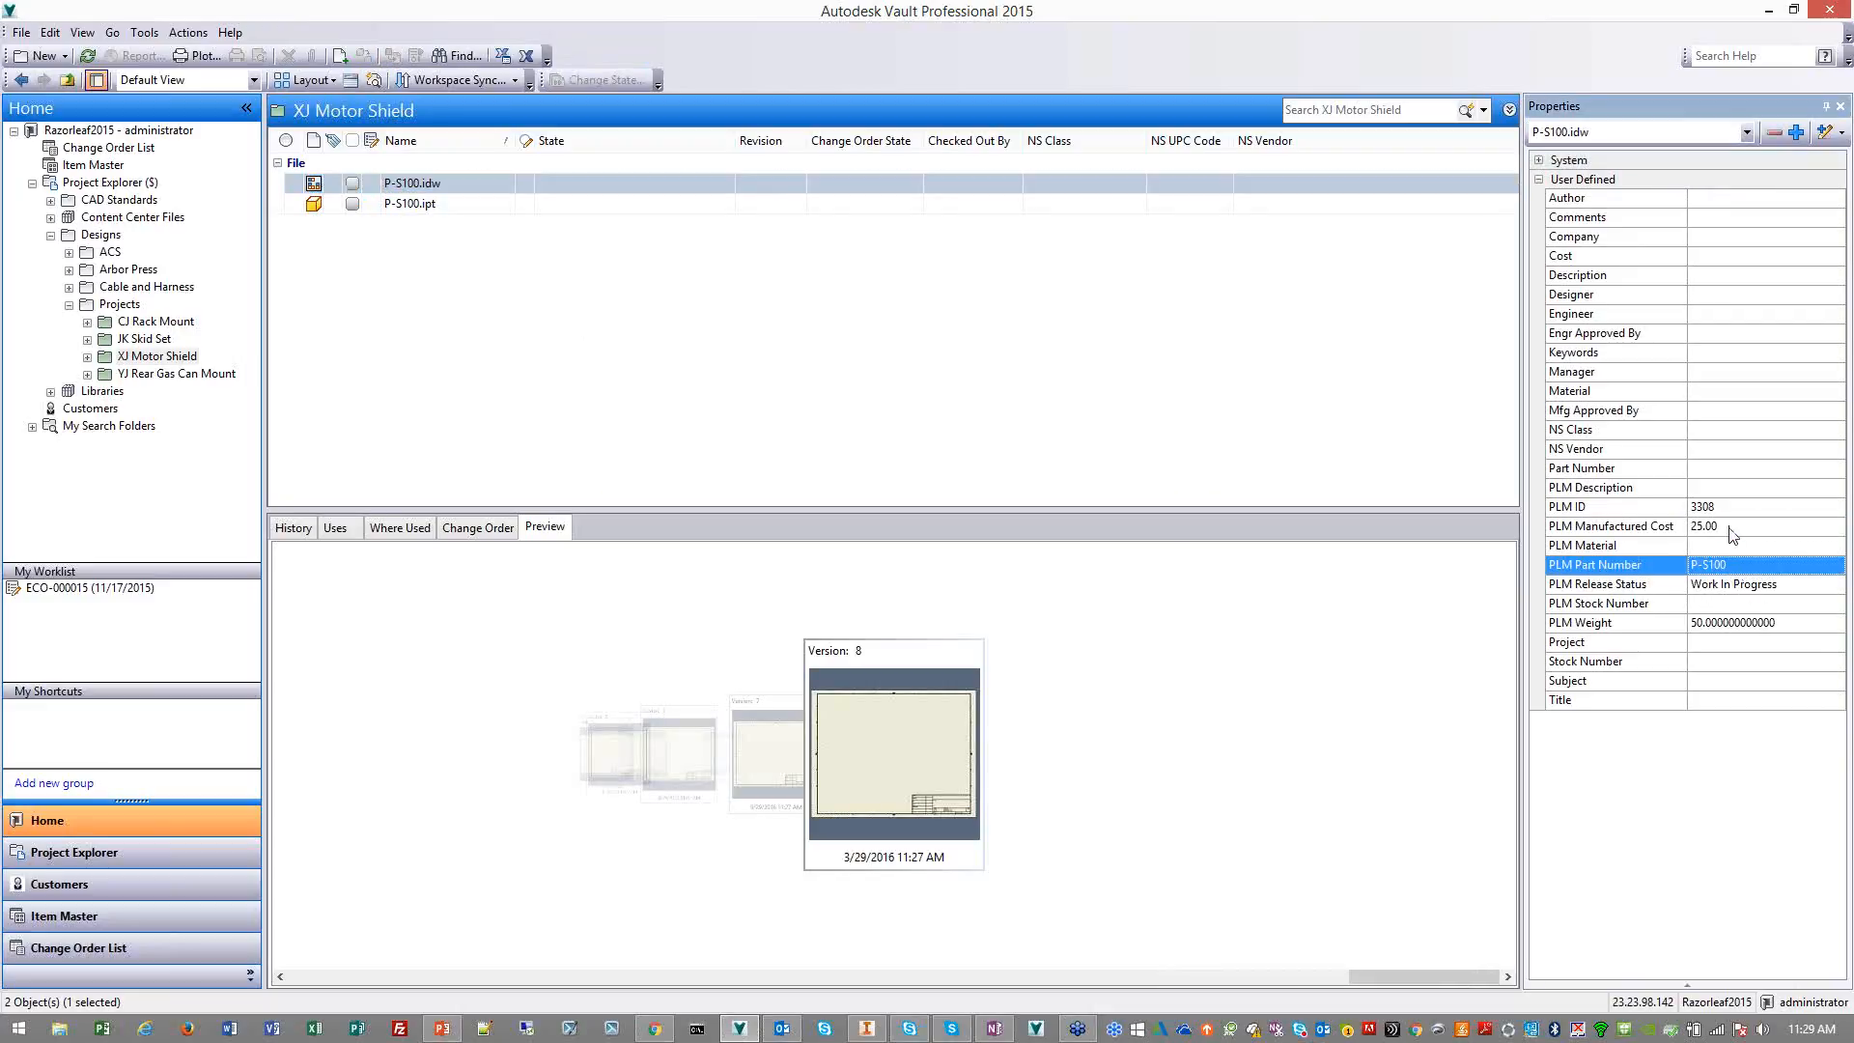
click(1733, 533)
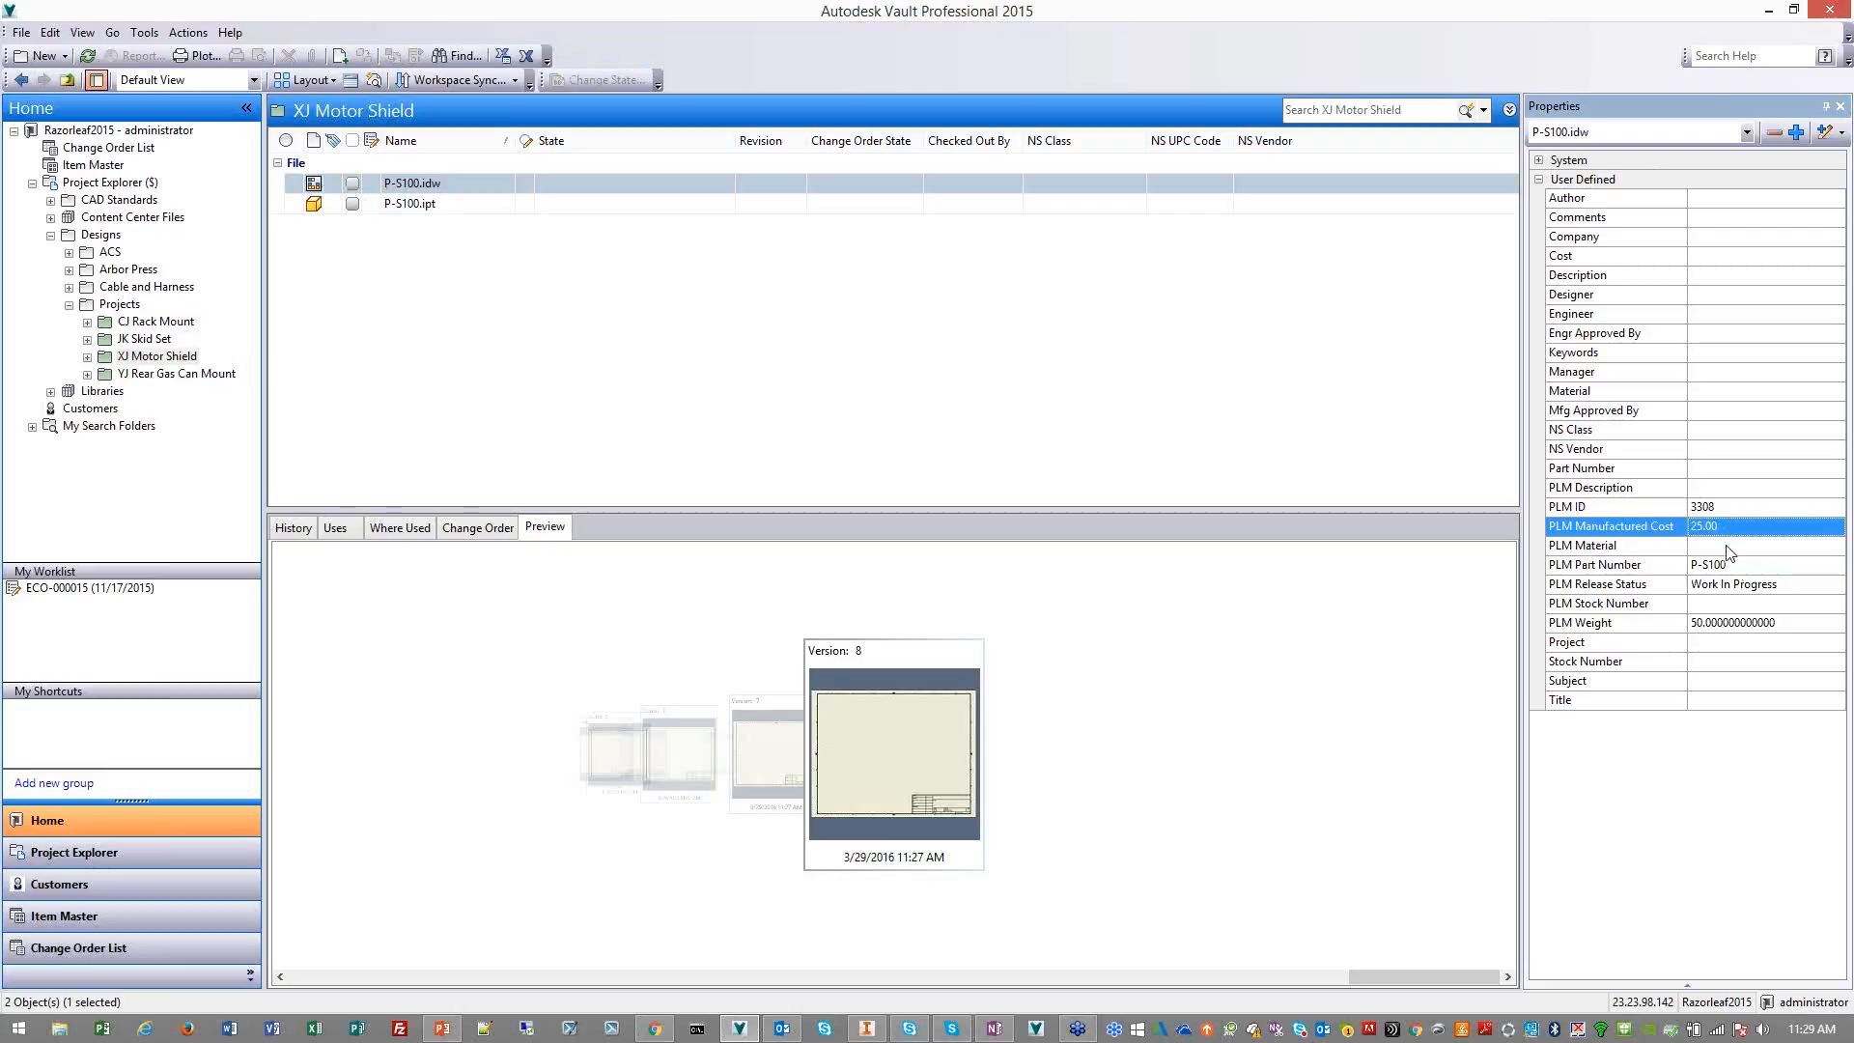
click(87, 58)
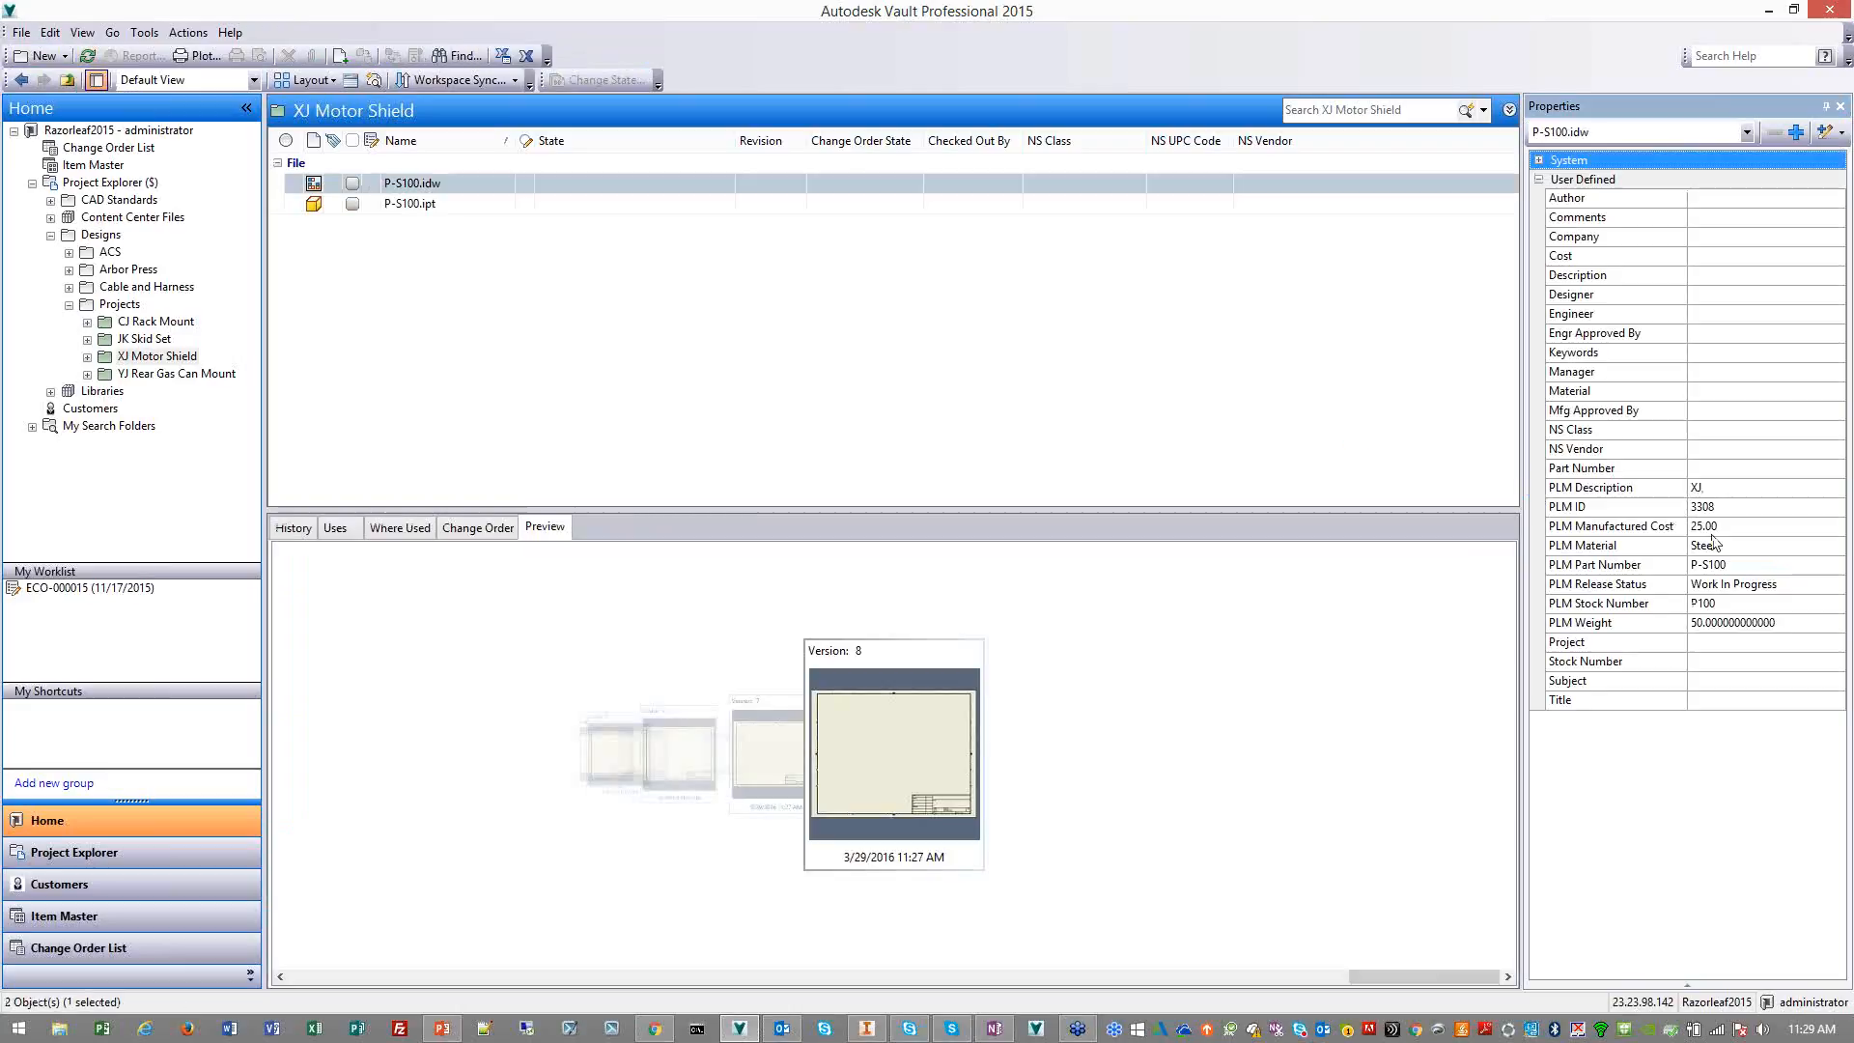
click(1735, 547)
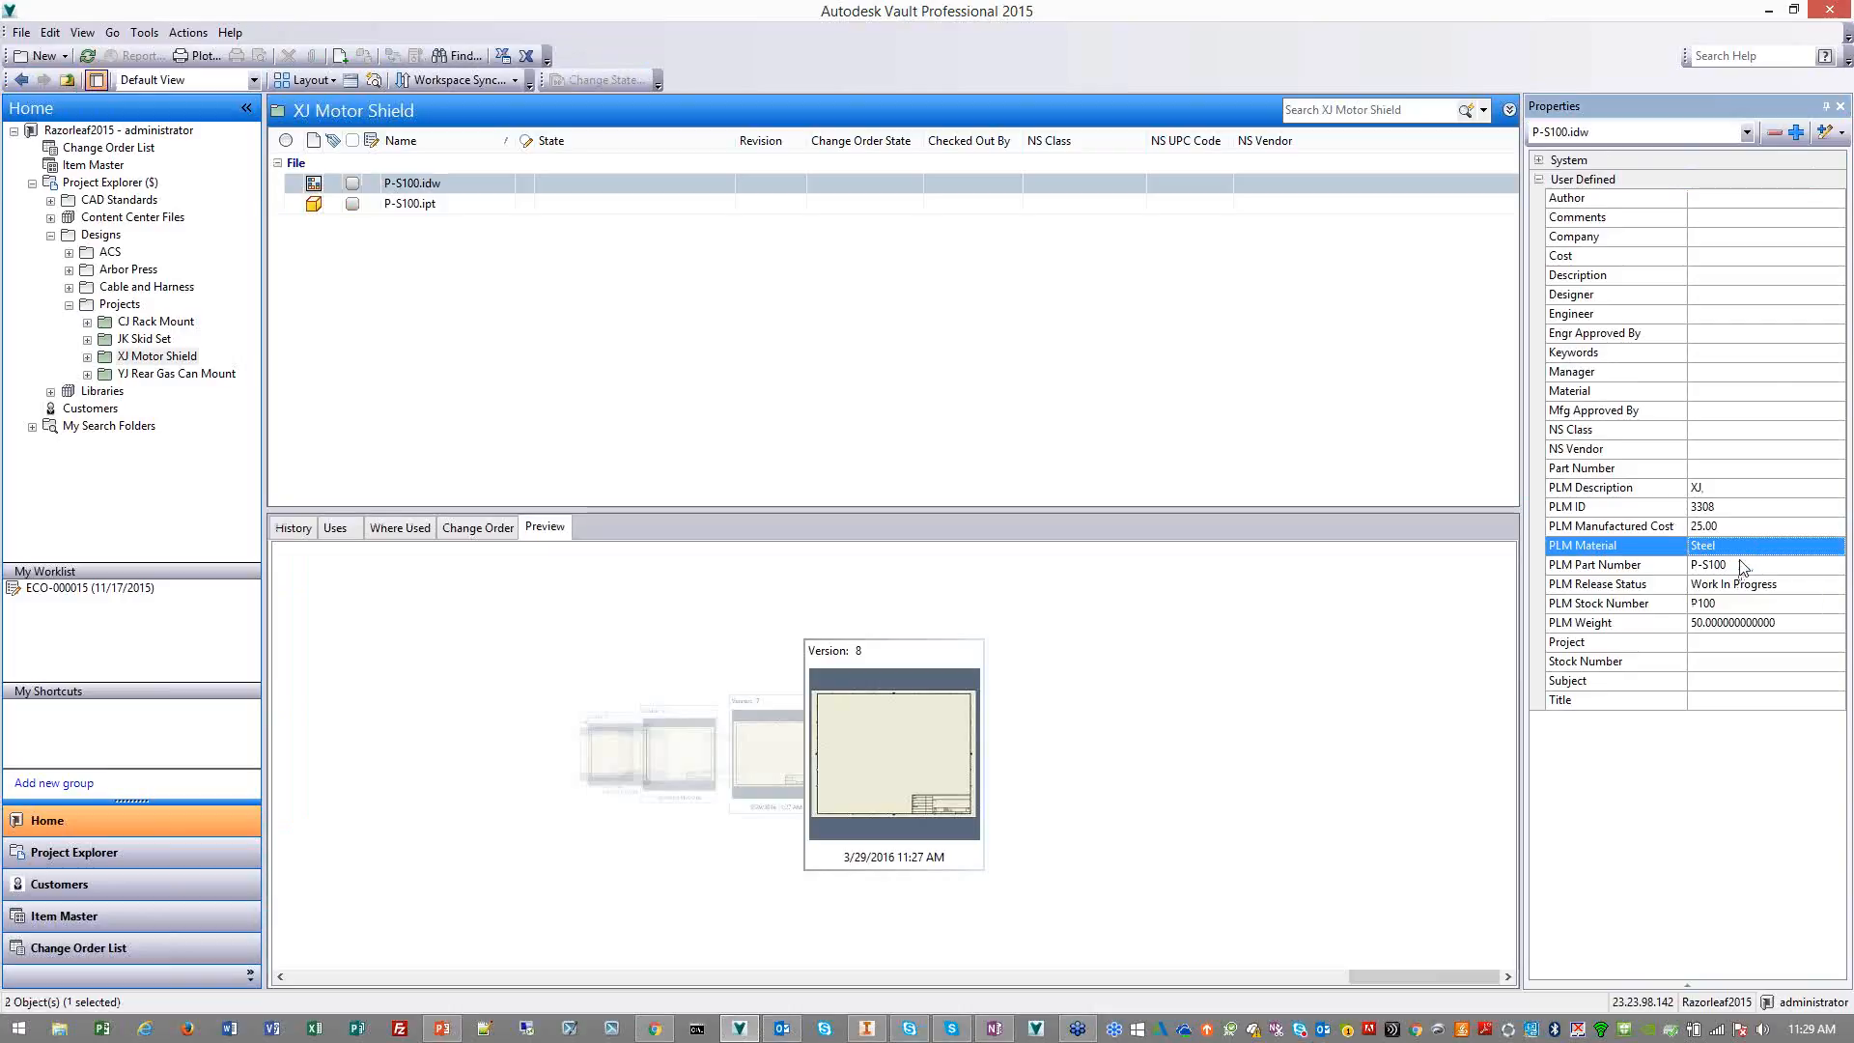
click(1736, 608)
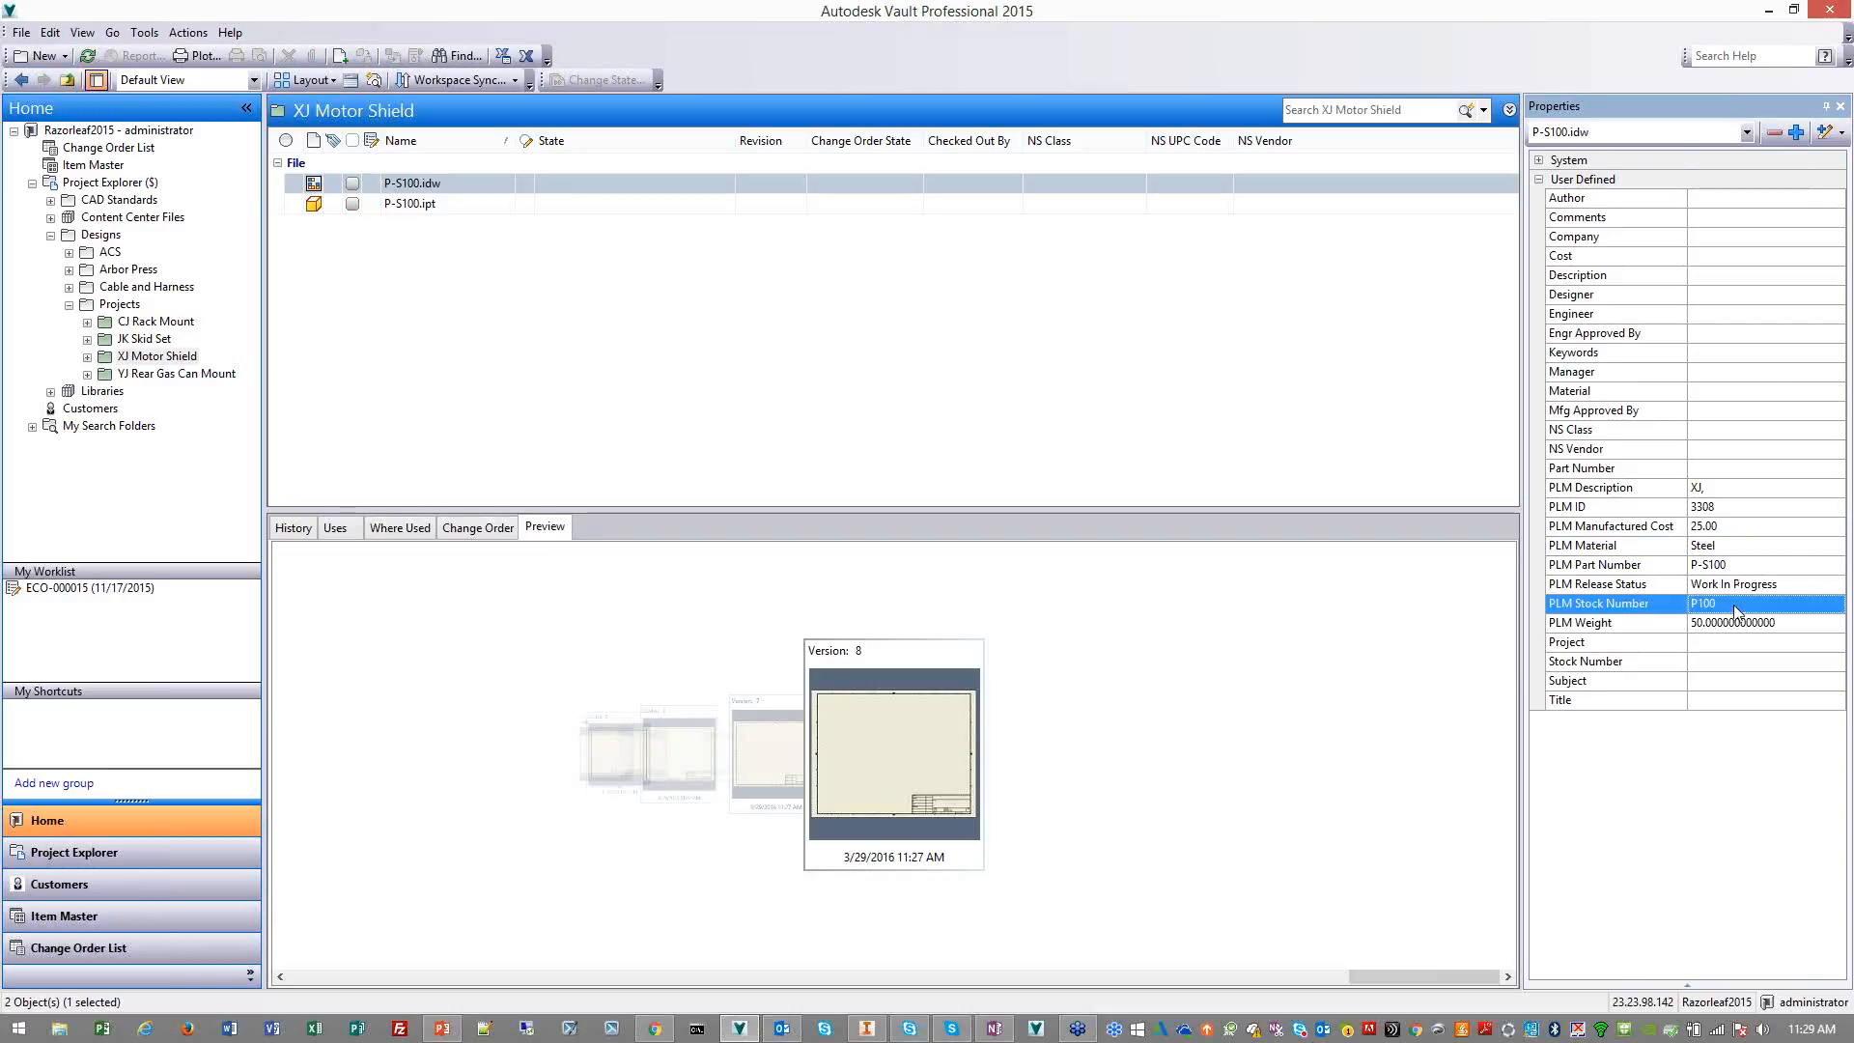
click(1739, 624)
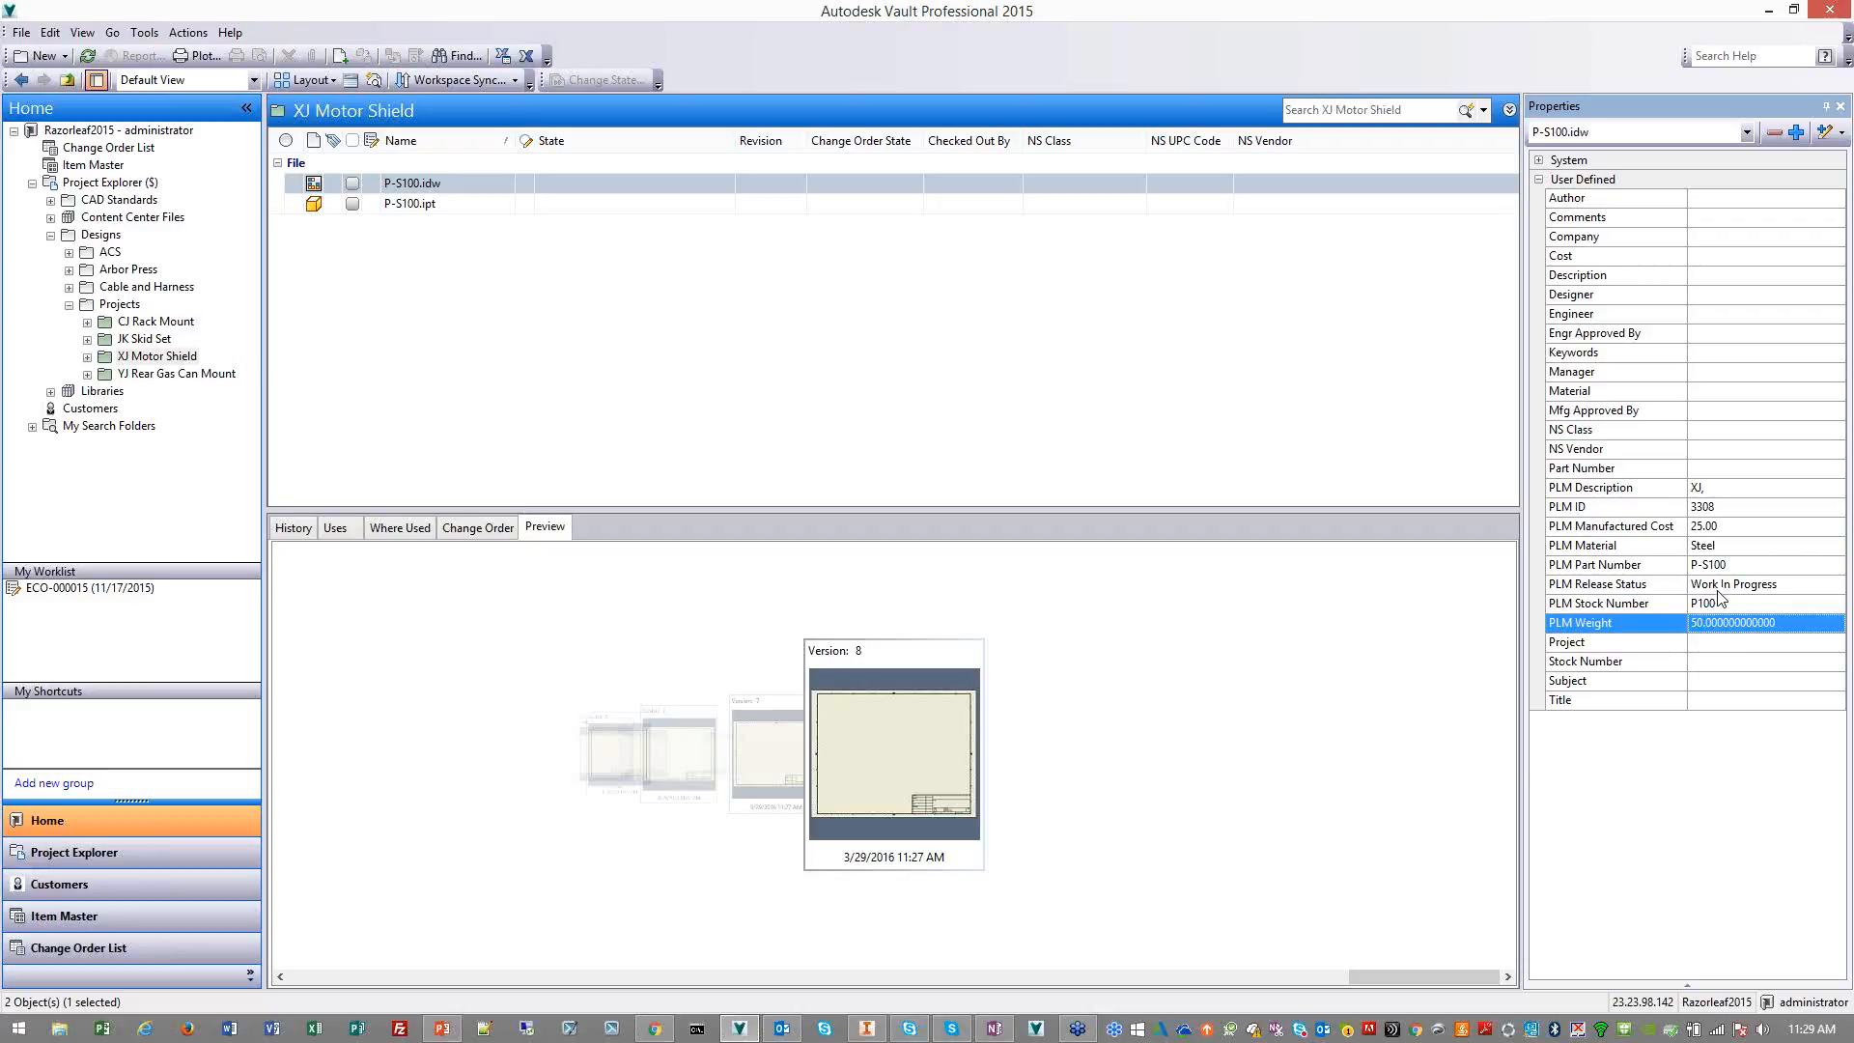
click(706, 319)
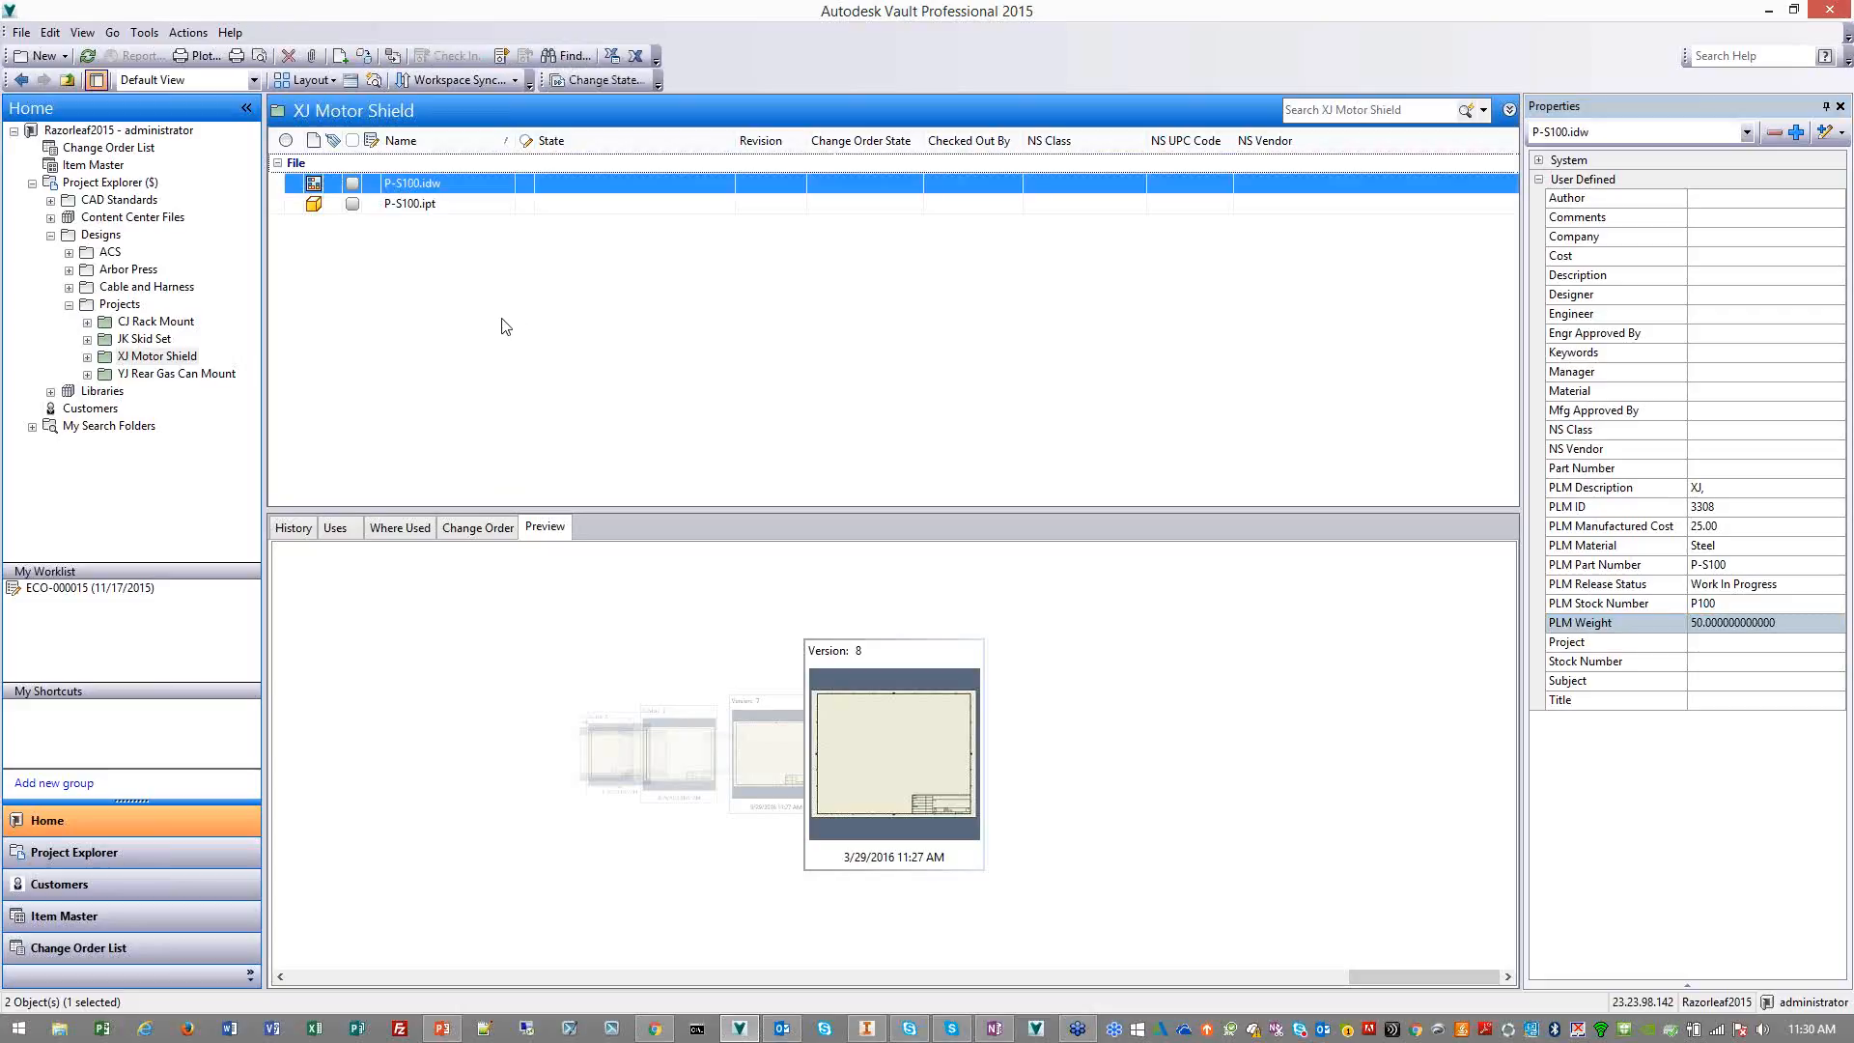
Get local copies of P-S100.idw and P-S100.ipt from the vault
shift+click(438, 208)
right_click(455, 186)
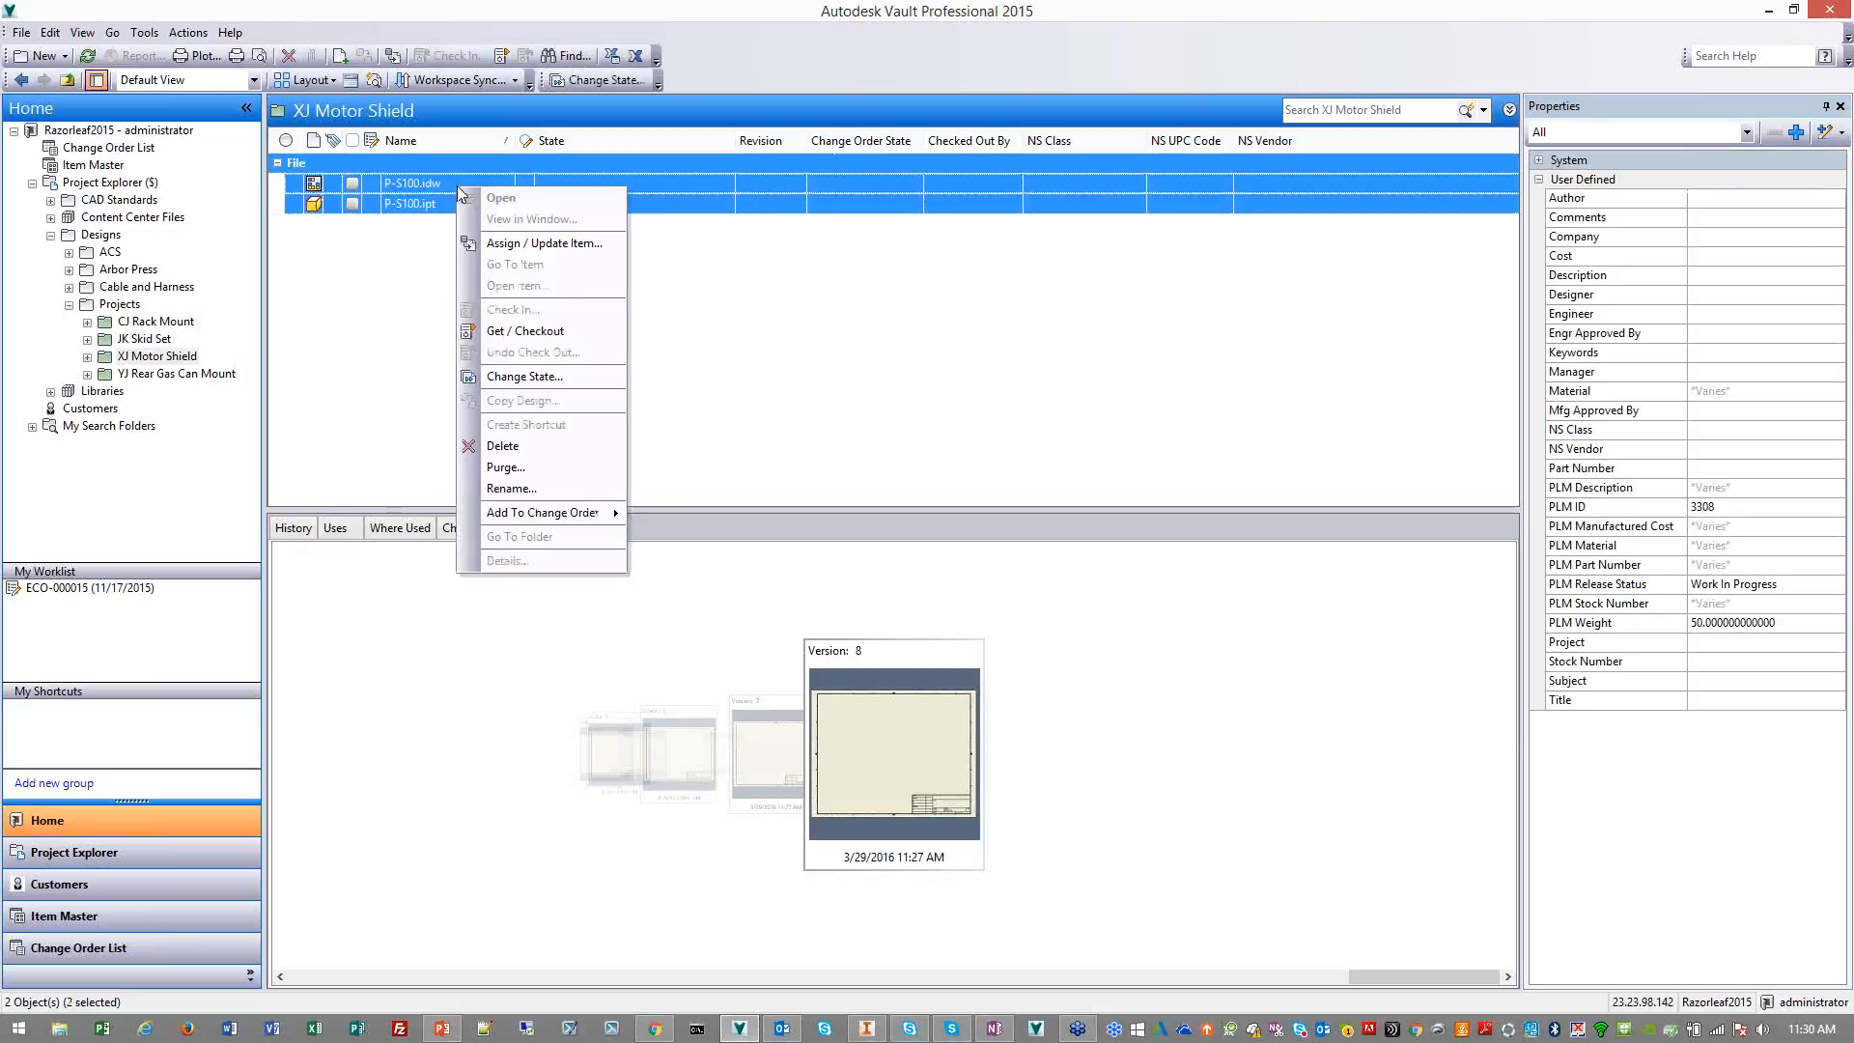
click(532, 327)
click(996, 403)
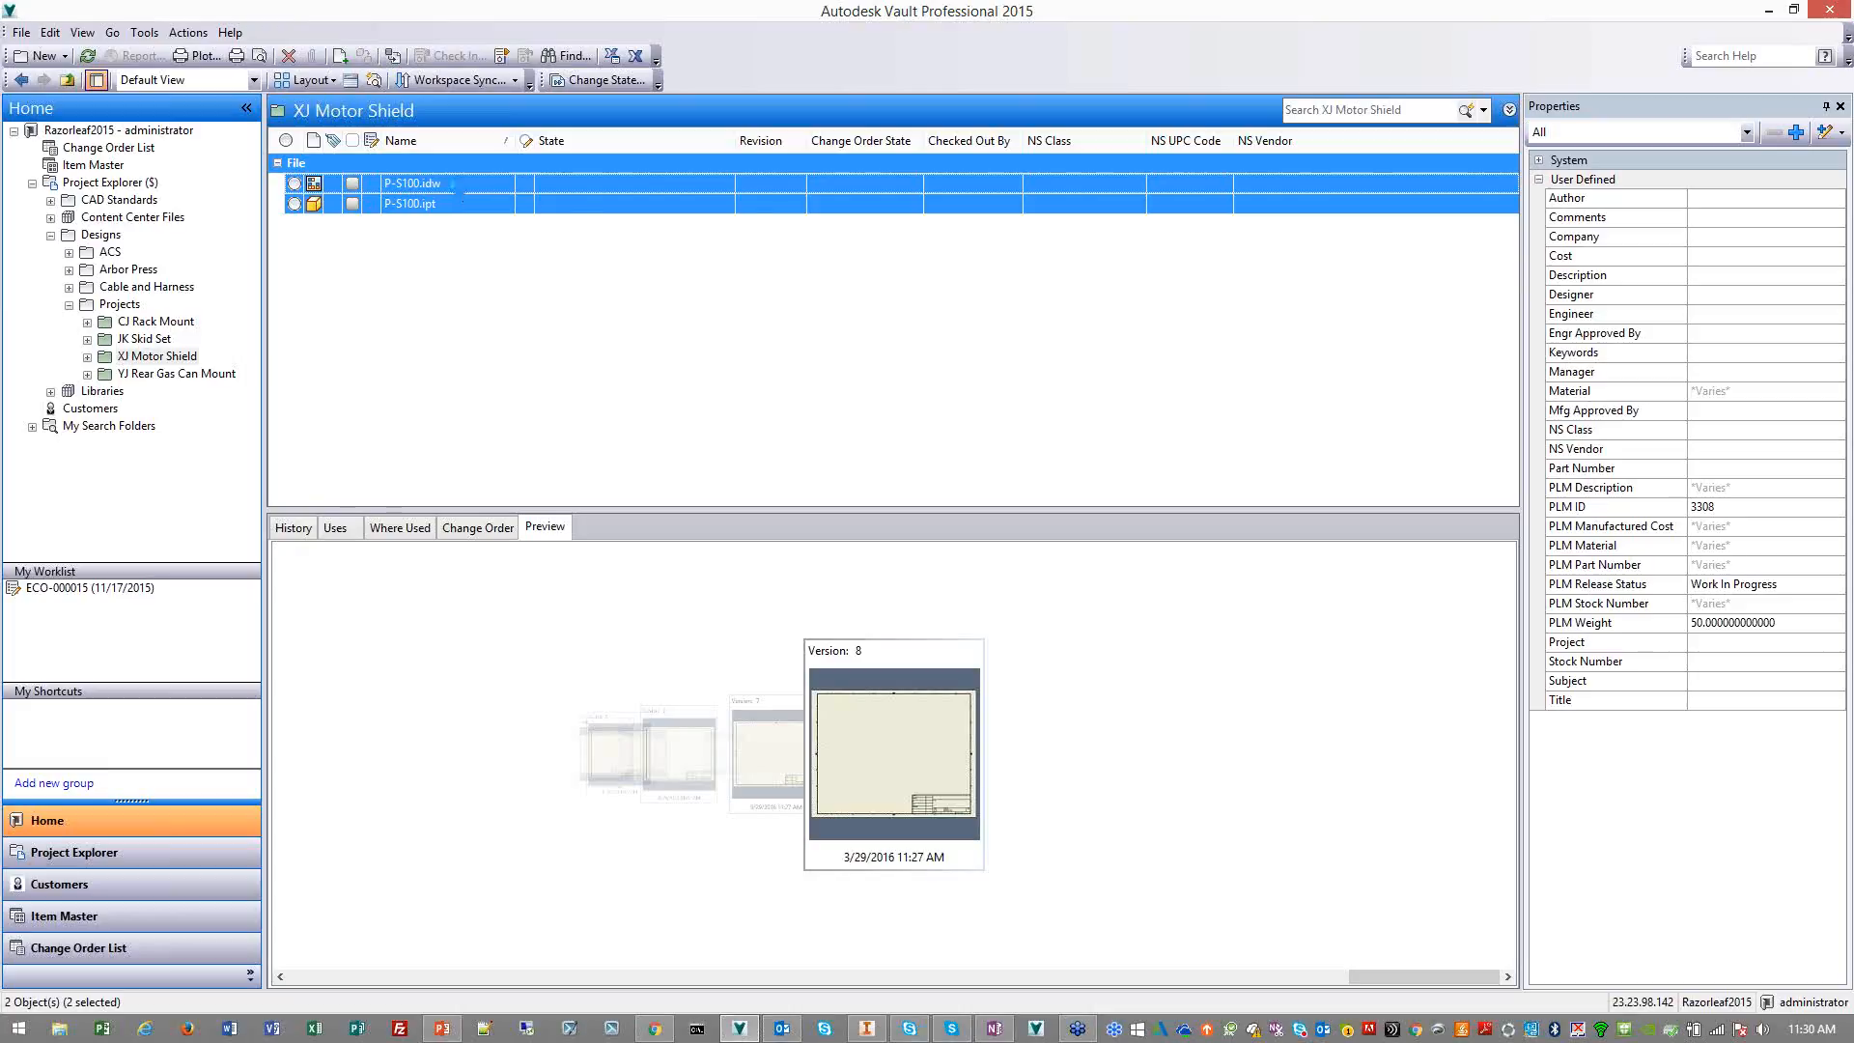
Open the P-S100.idw drawing in Autodesk Inventor and check it out for editing
click(460, 185)
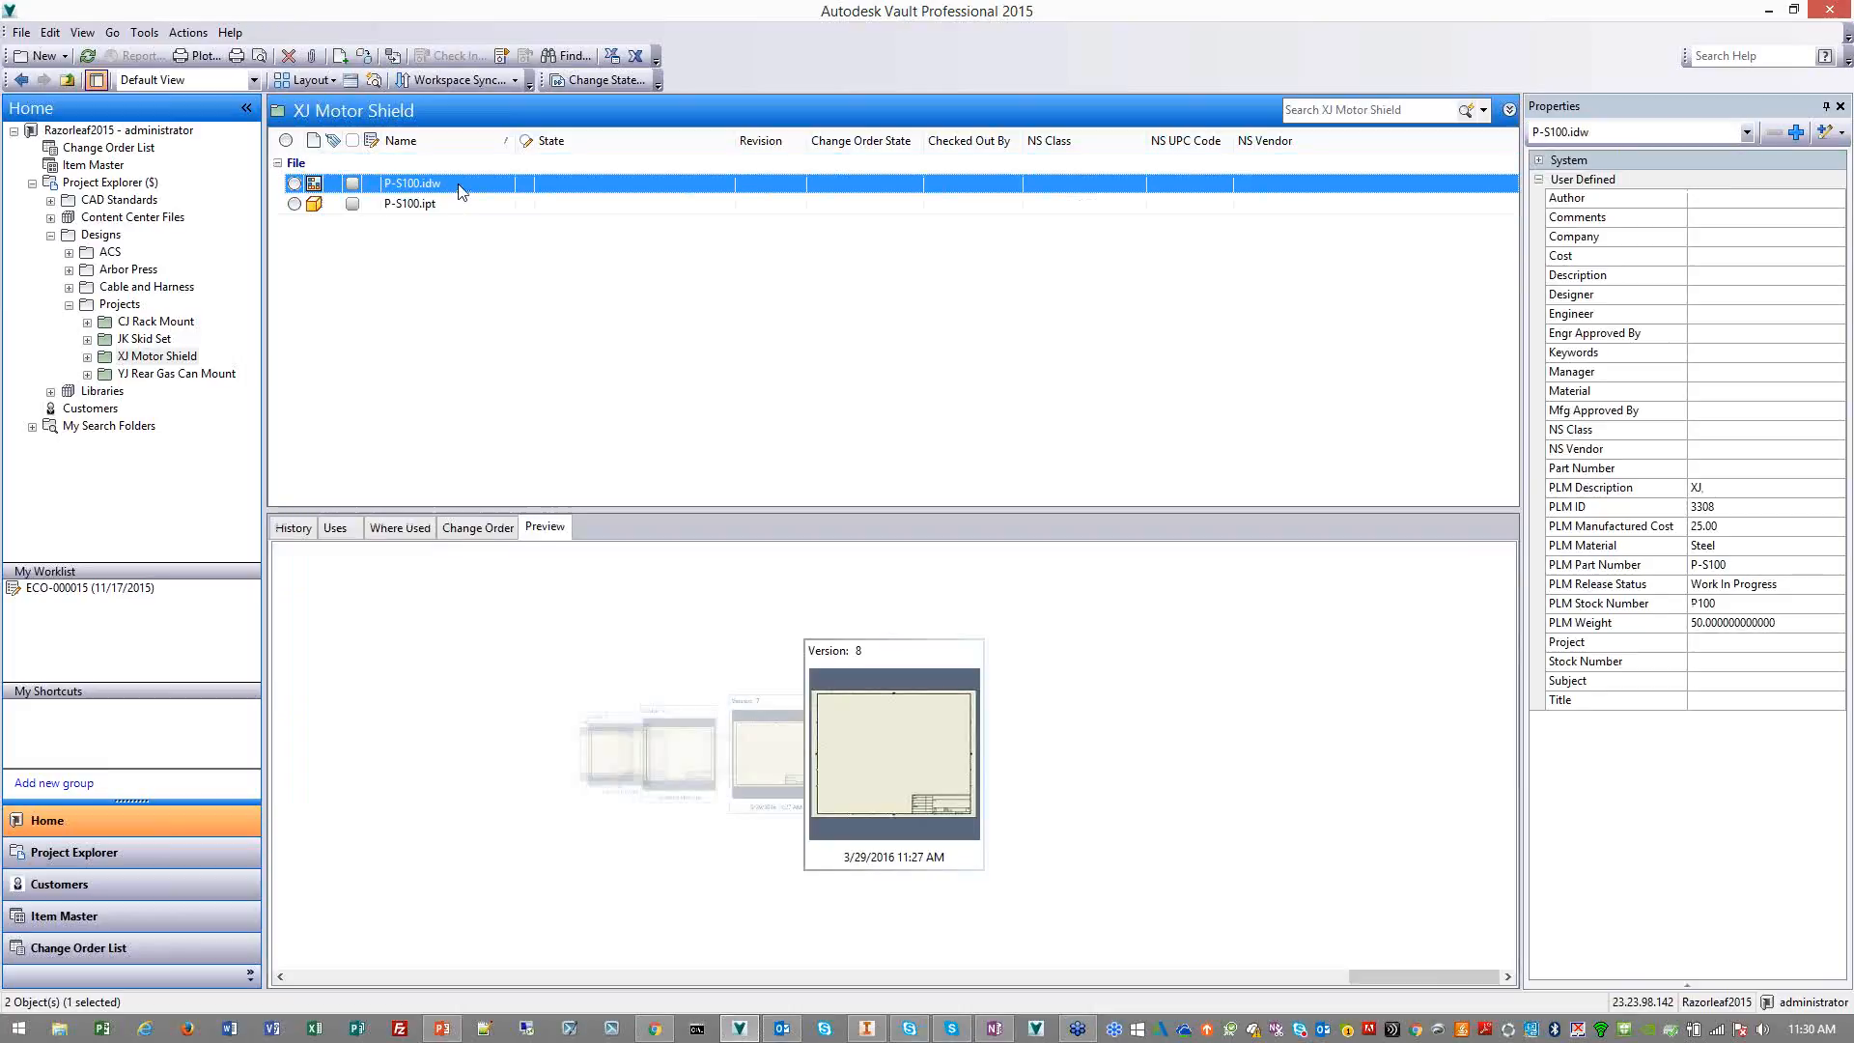
right_click(459, 186)
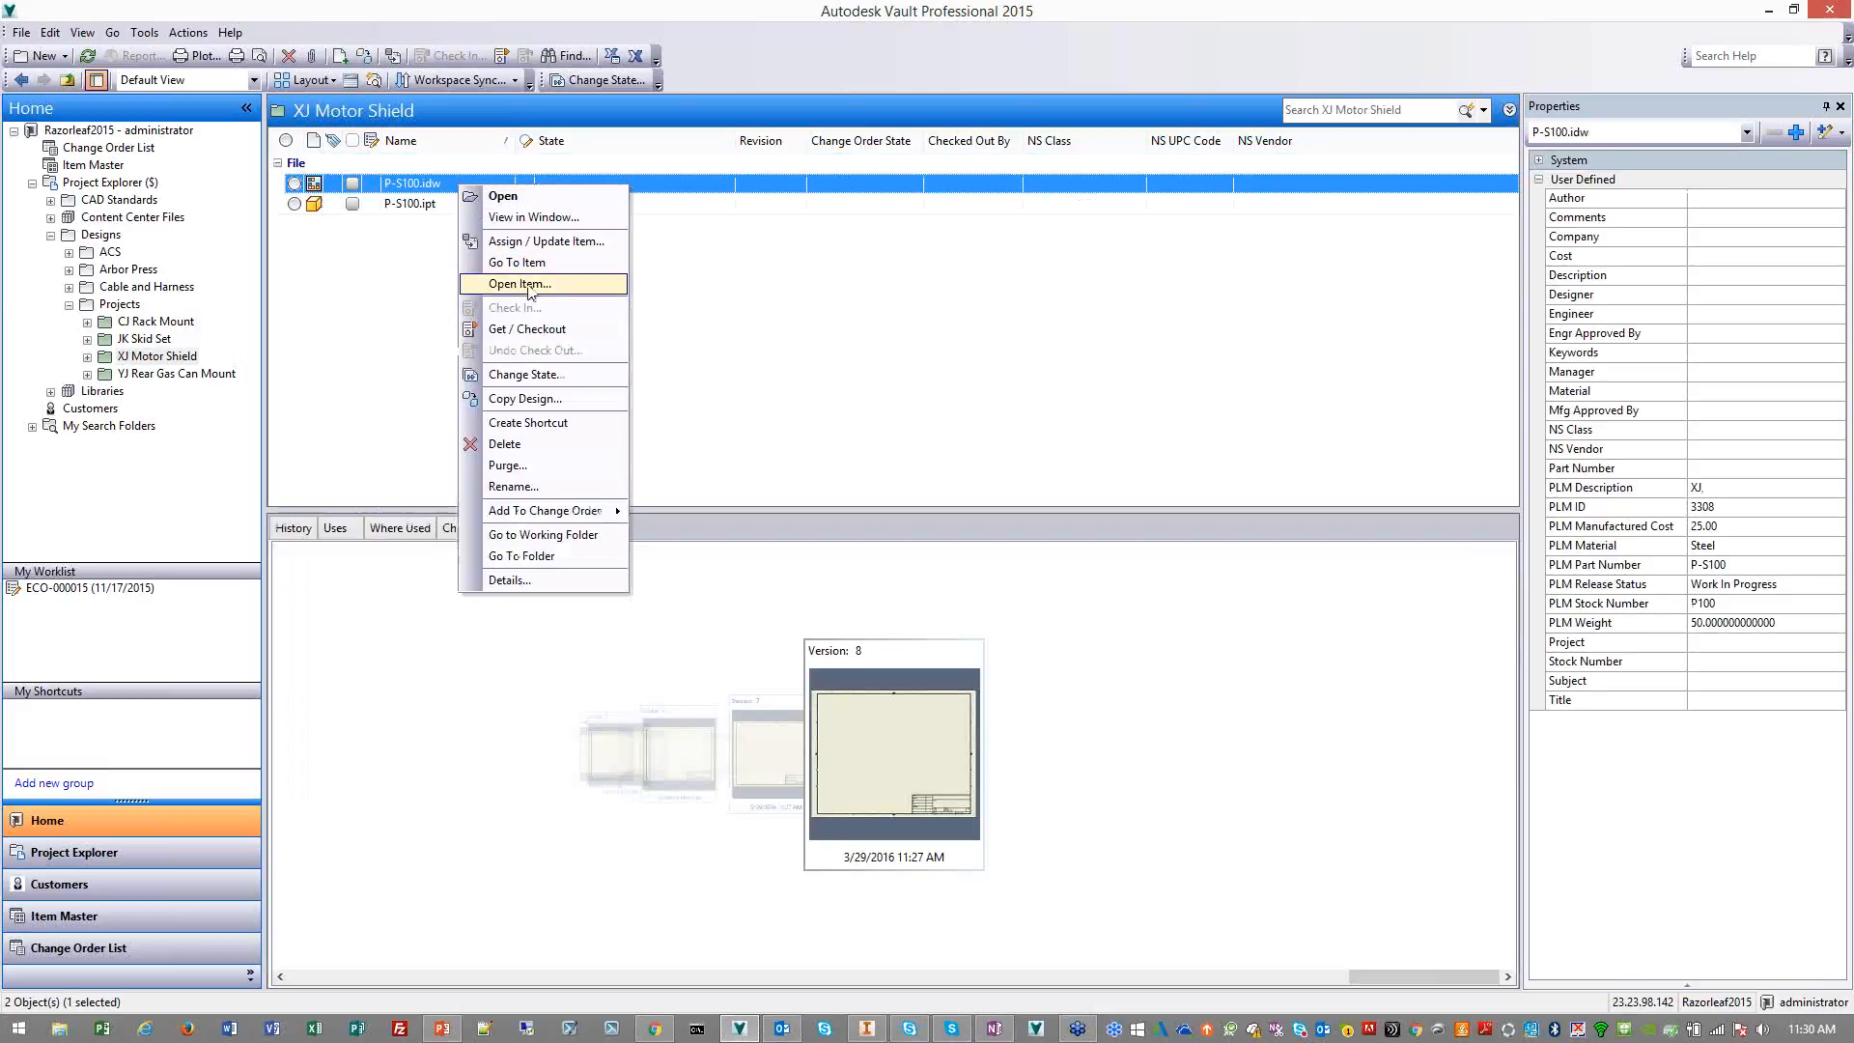
click(517, 198)
click(565, 338)
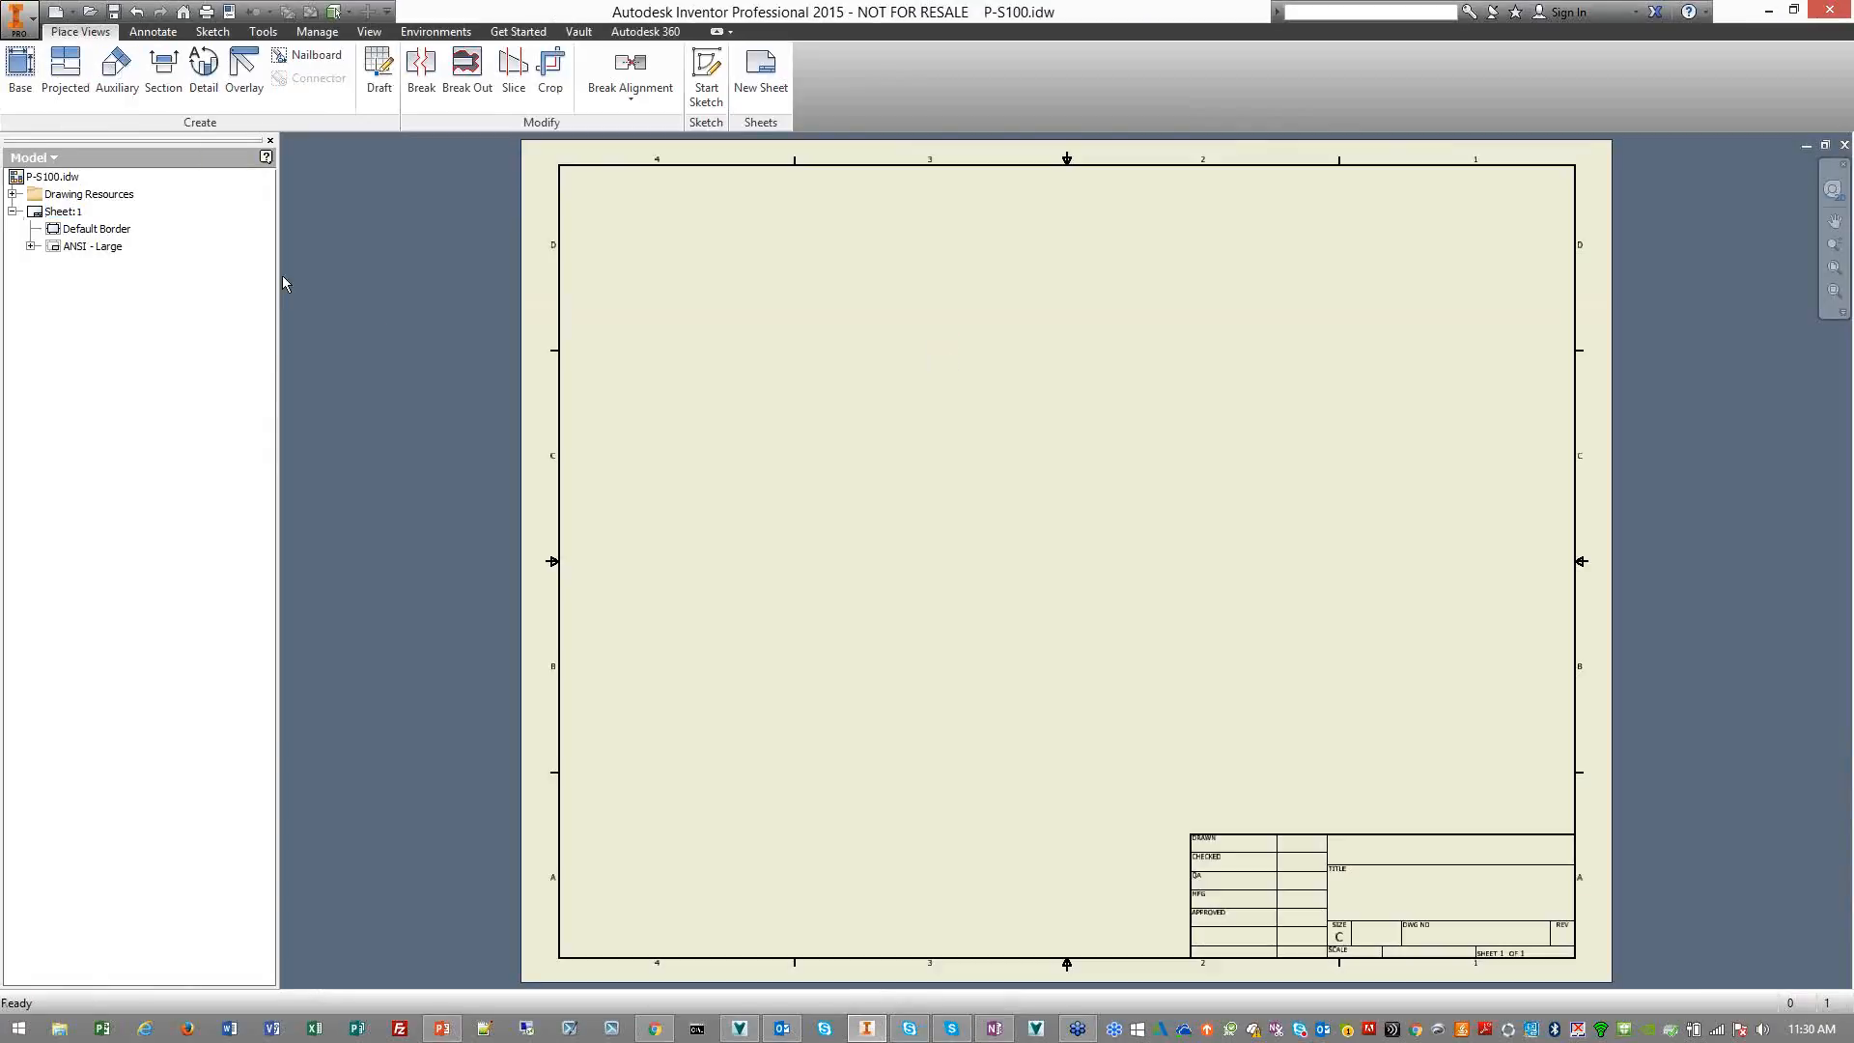
Start a base drawing view that references P-S100.ipt from the XJ Motor Shield folder
click(29, 77)
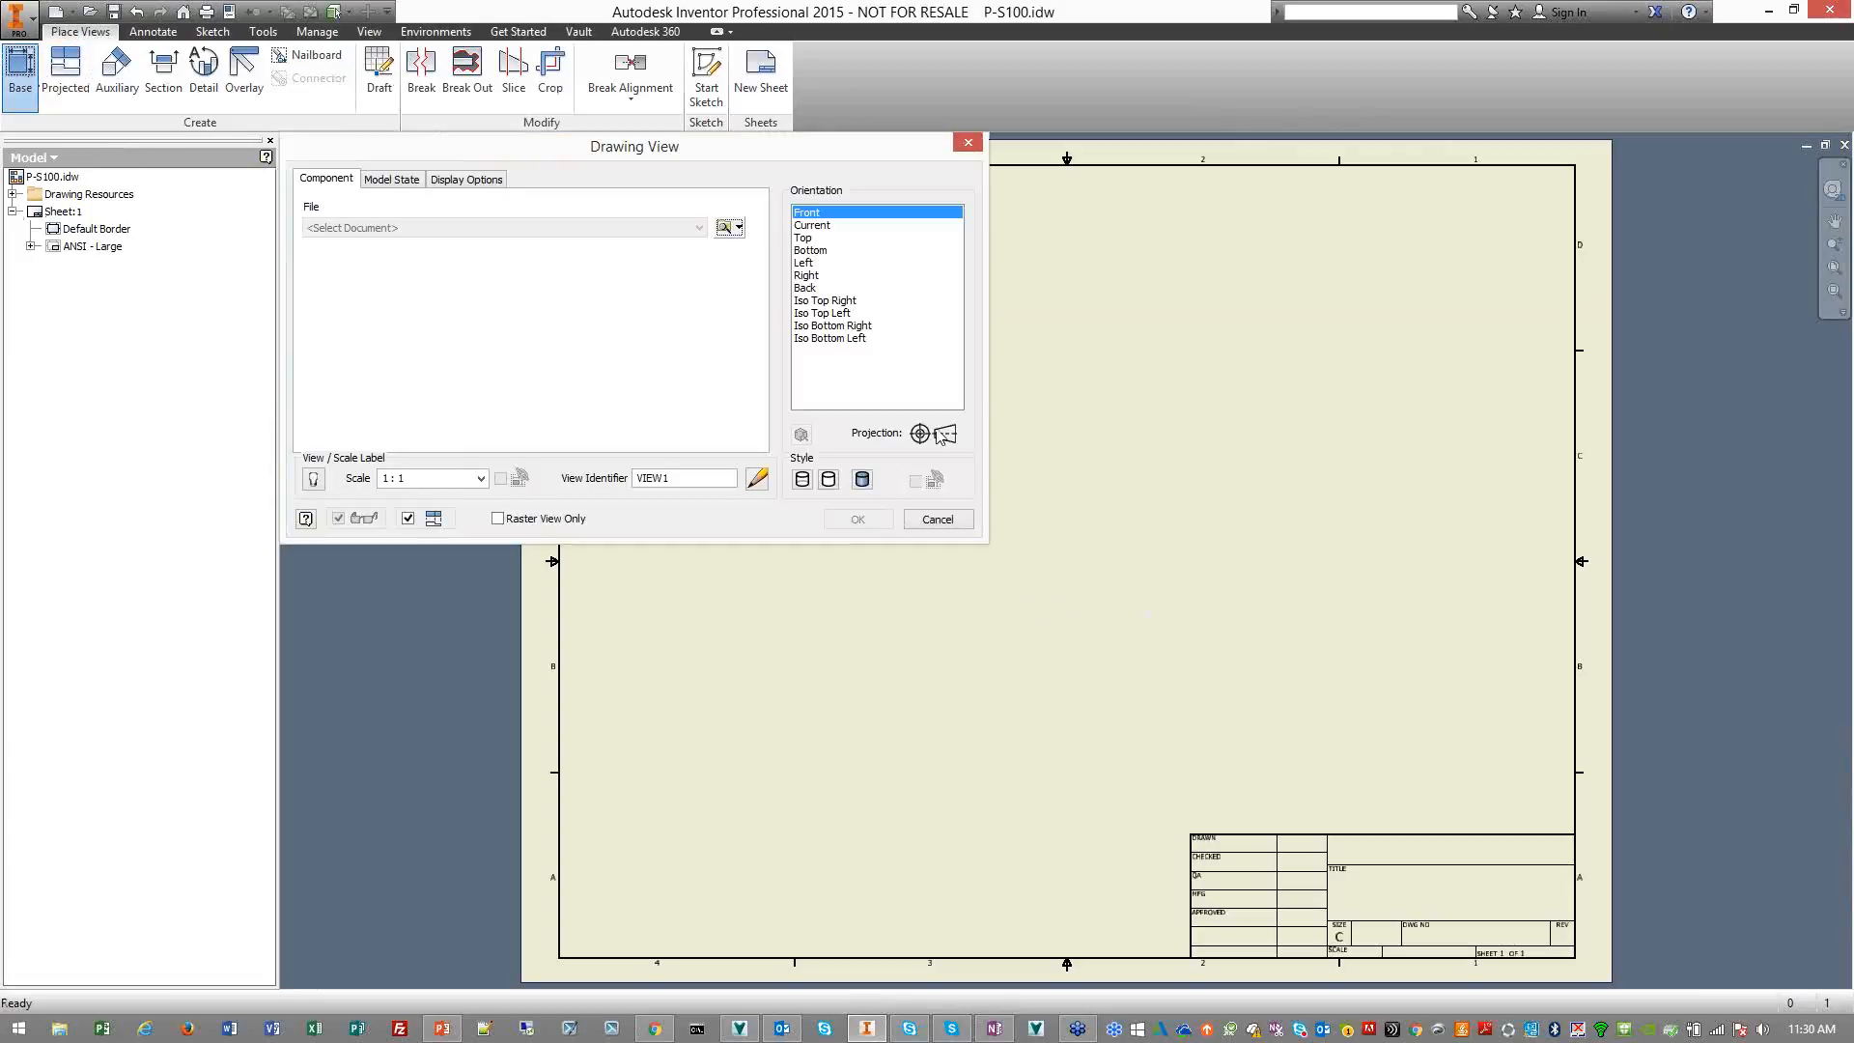
click(725, 227)
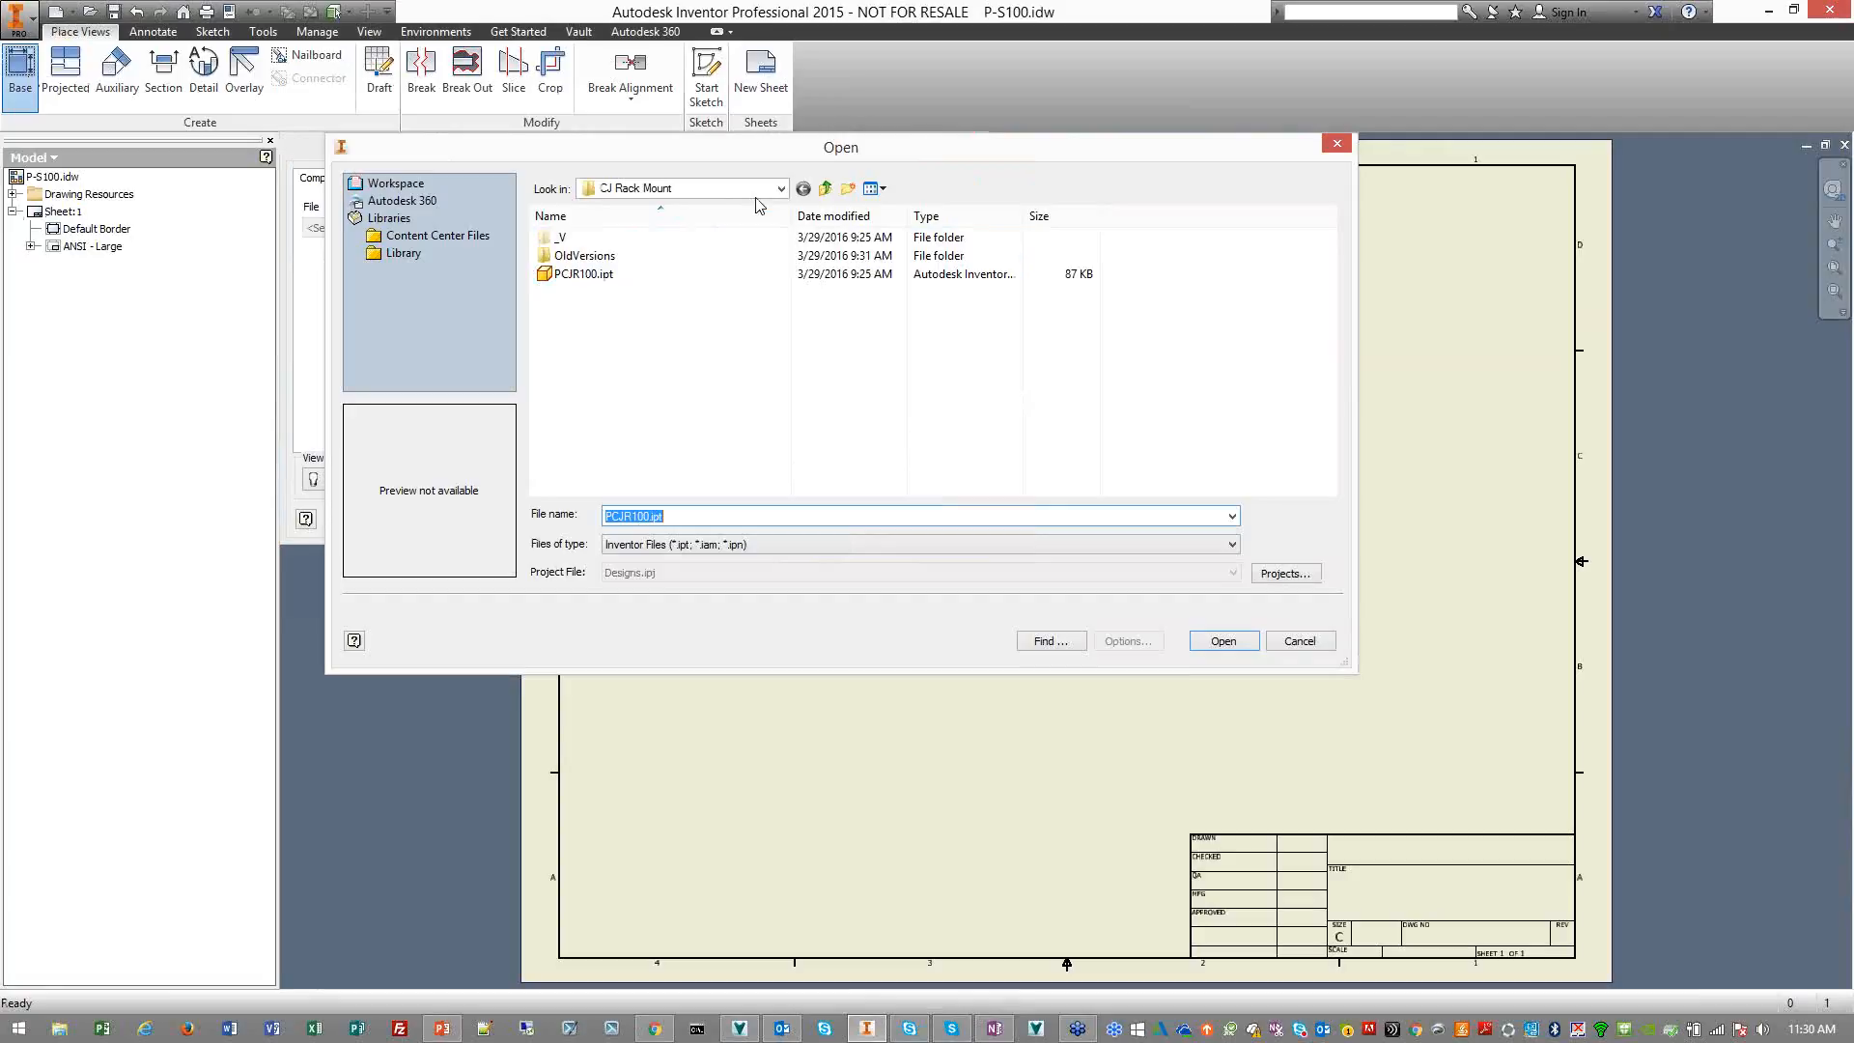
click(825, 190)
double_click(621, 259)
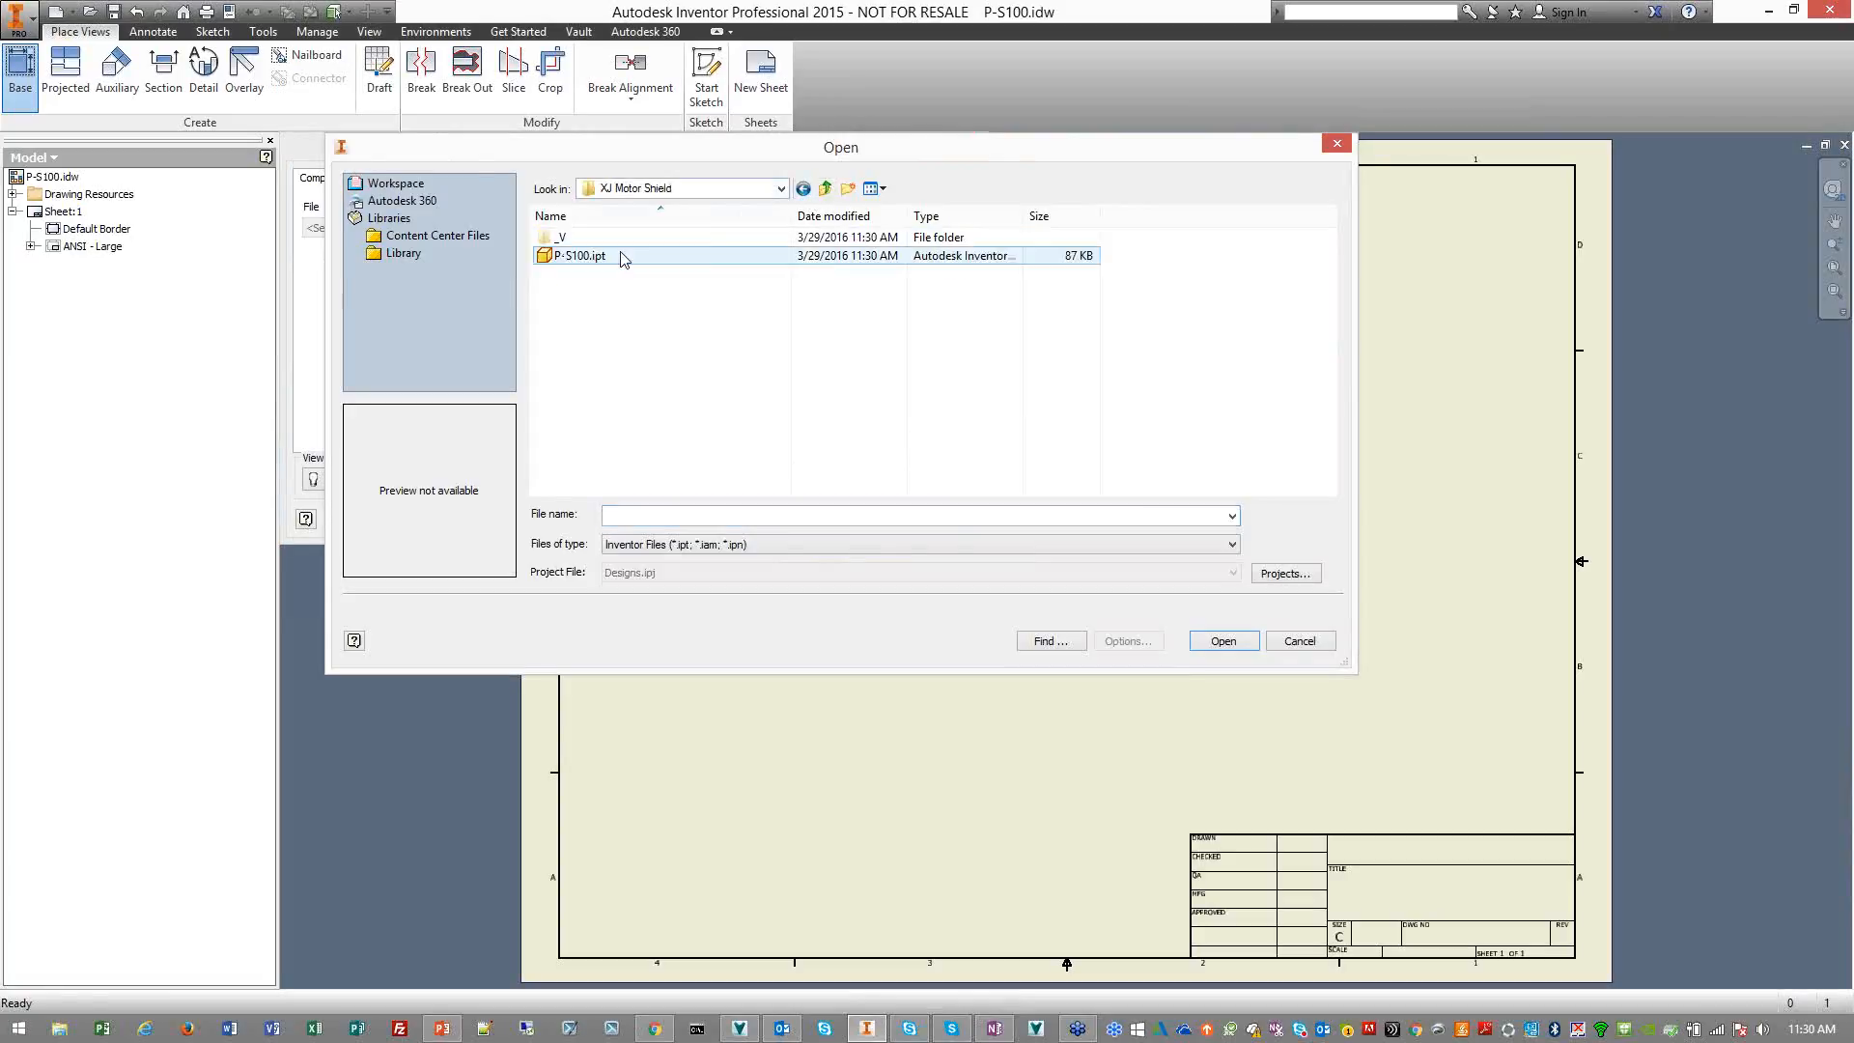
double_click(621, 258)
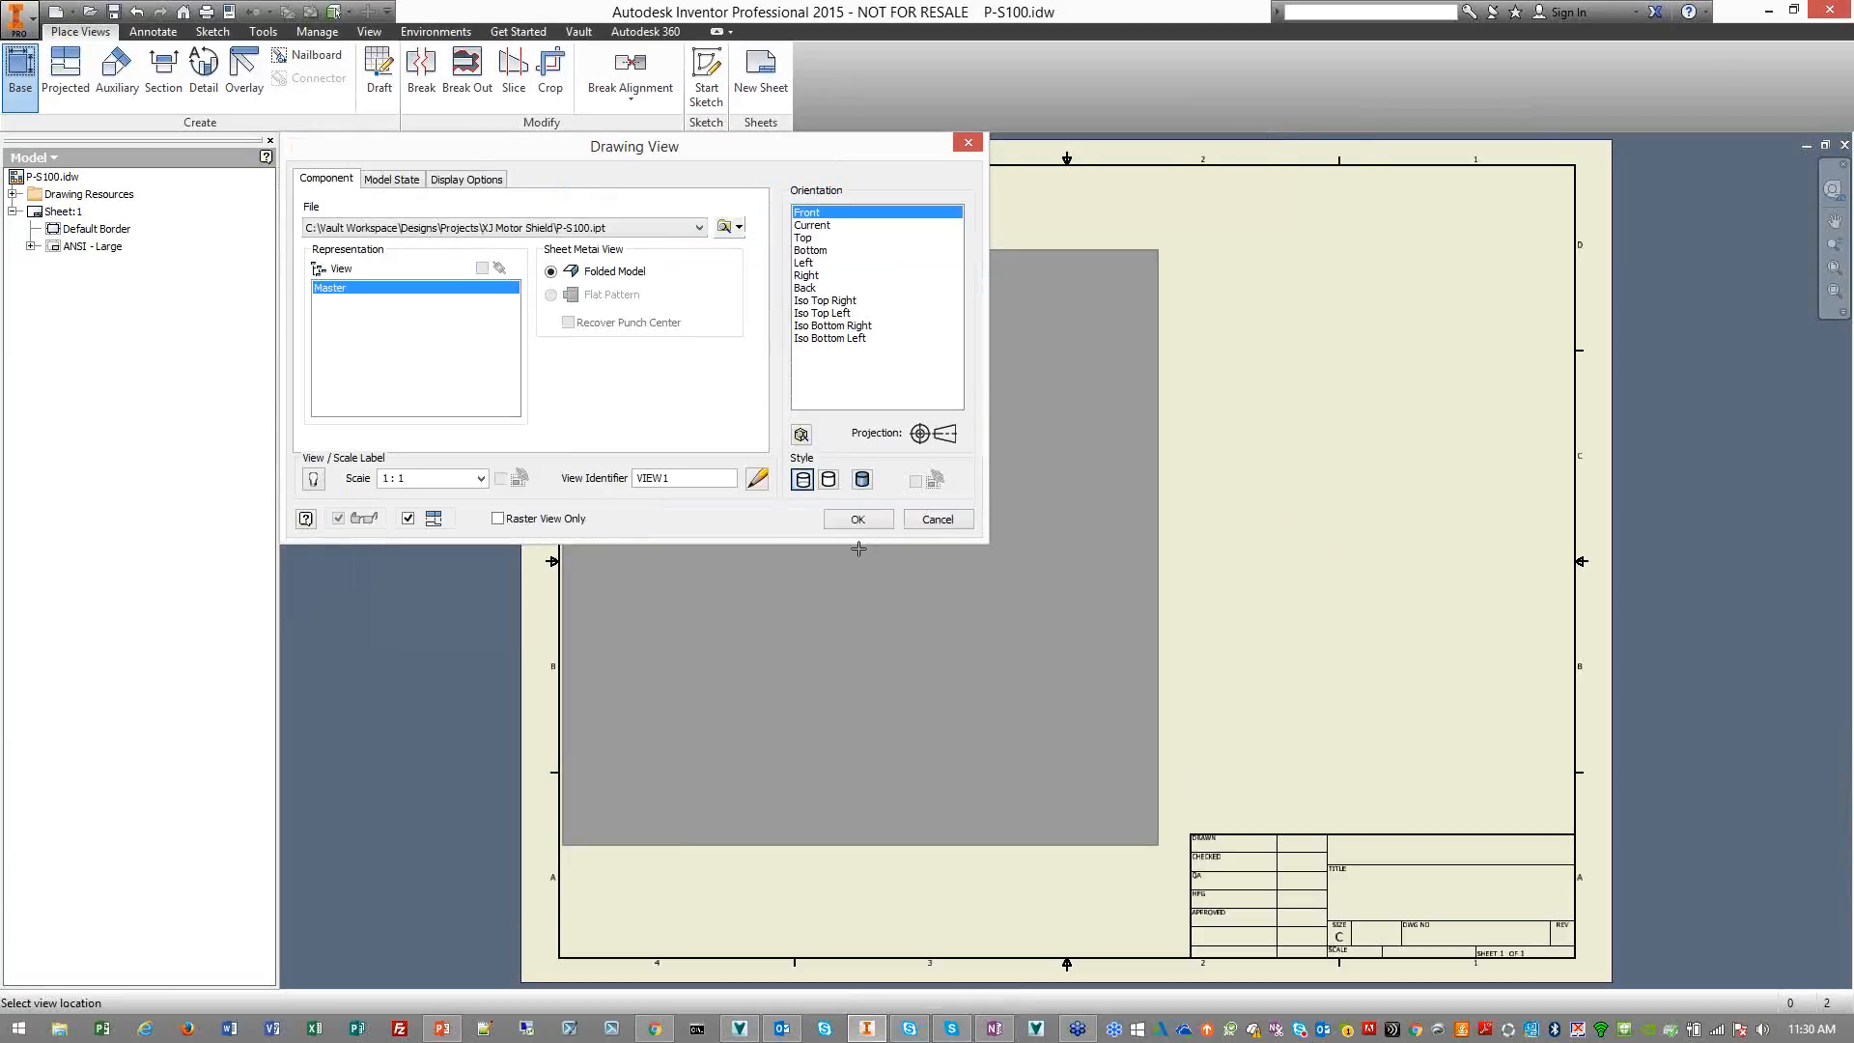
Set the view scale to 1/2, place the front view low on the sheet and create projected top and isometric views
click(480, 478)
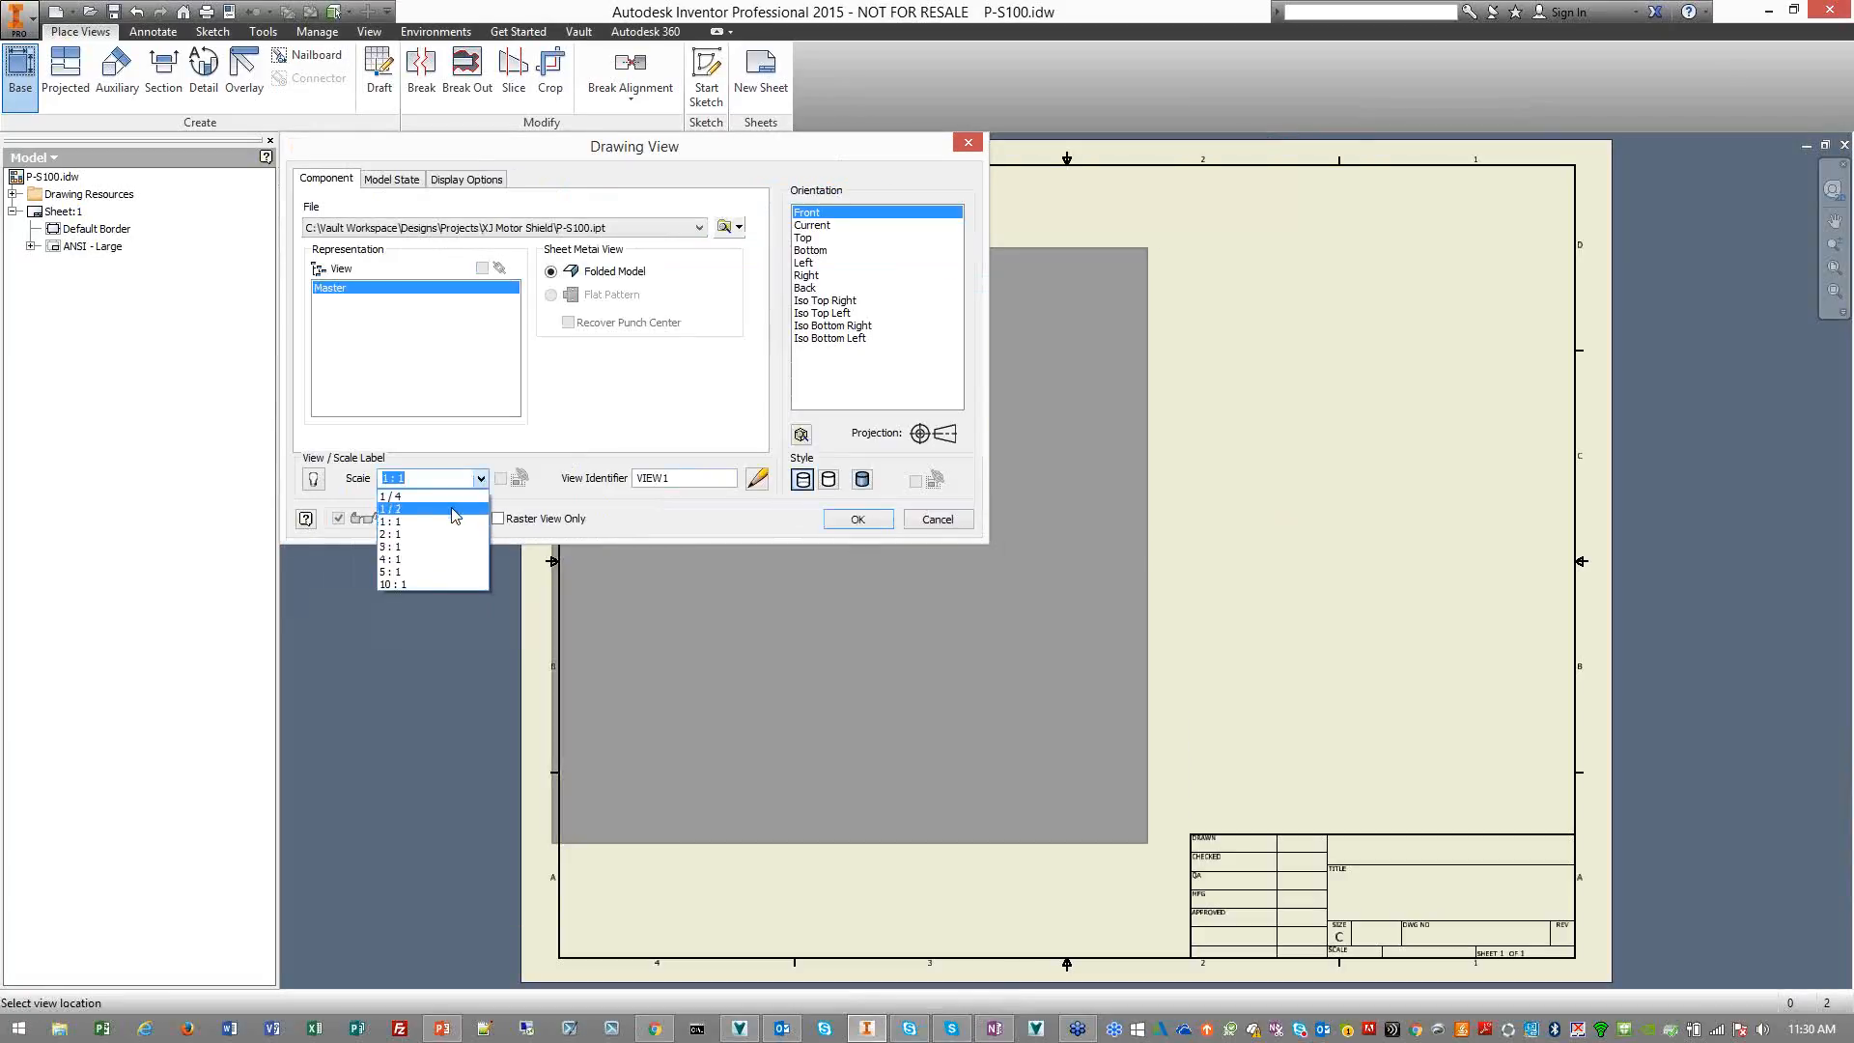
click(406, 513)
click(907, 691)
click(1319, 427)
click(949, 364)
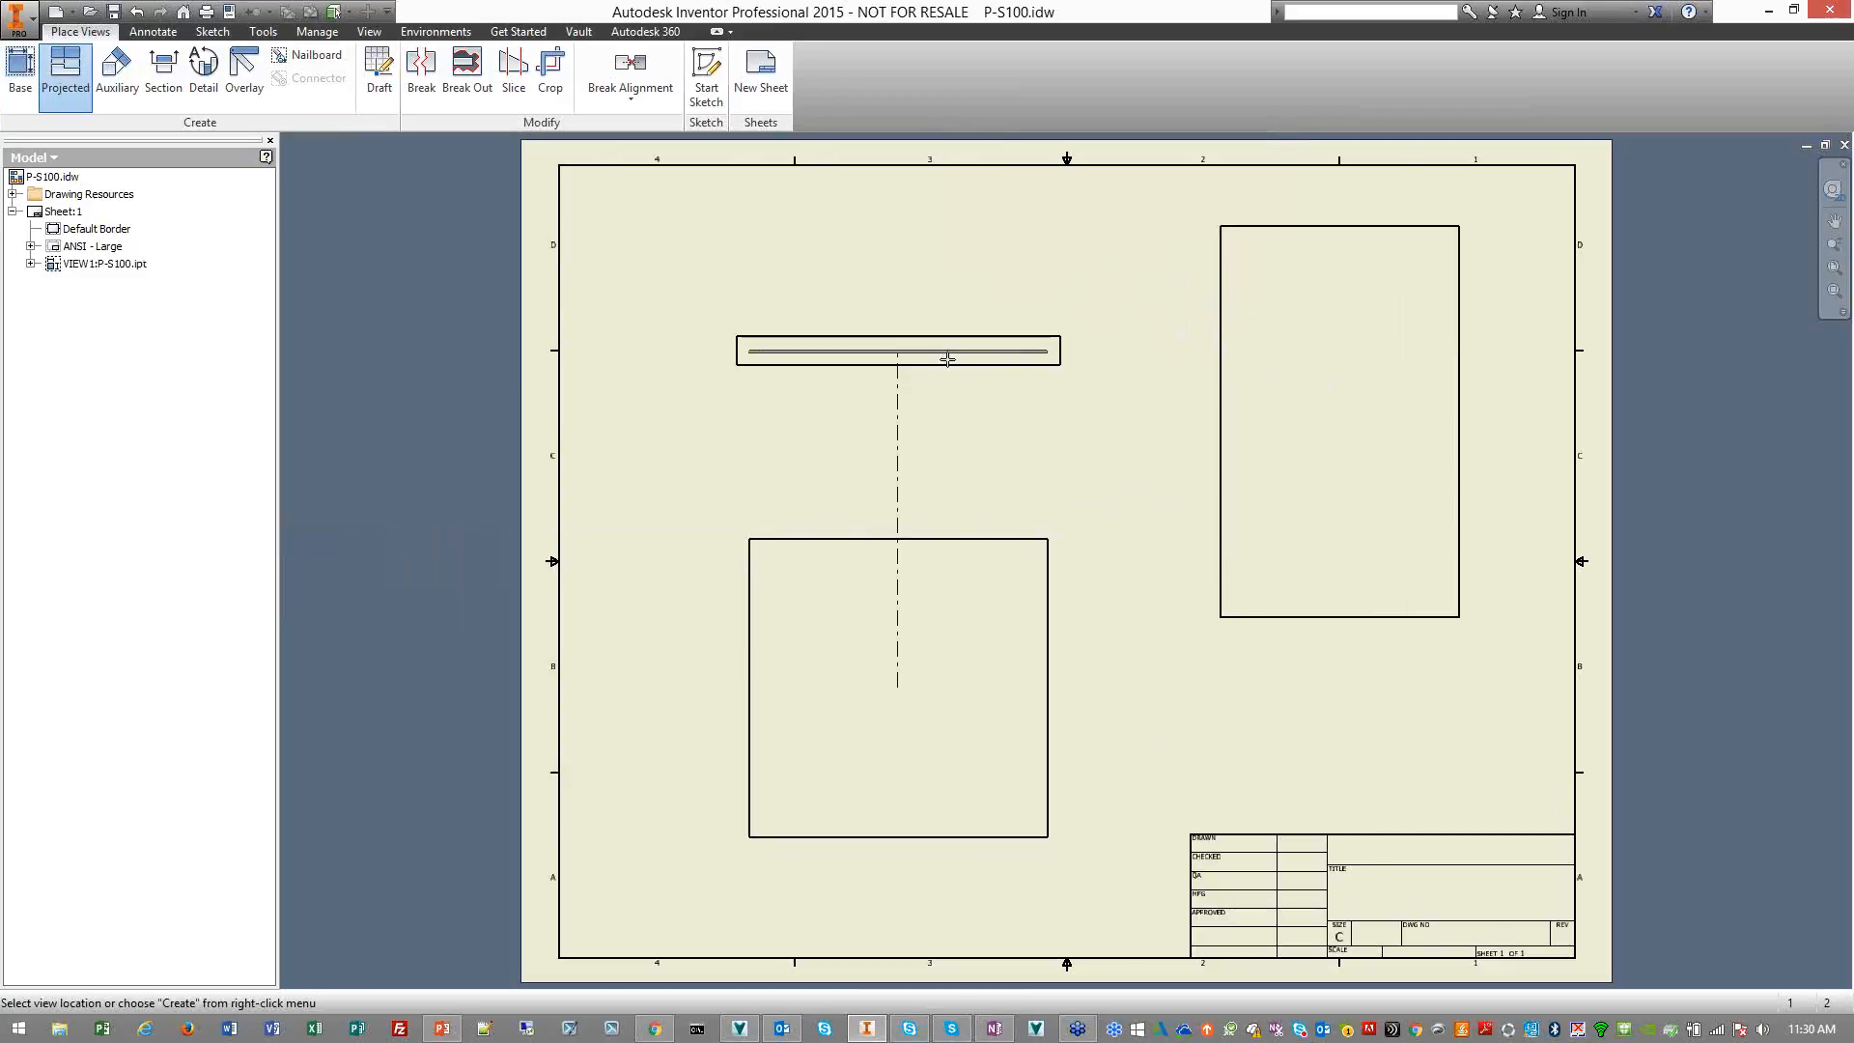
right_click(946, 360)
click(1019, 360)
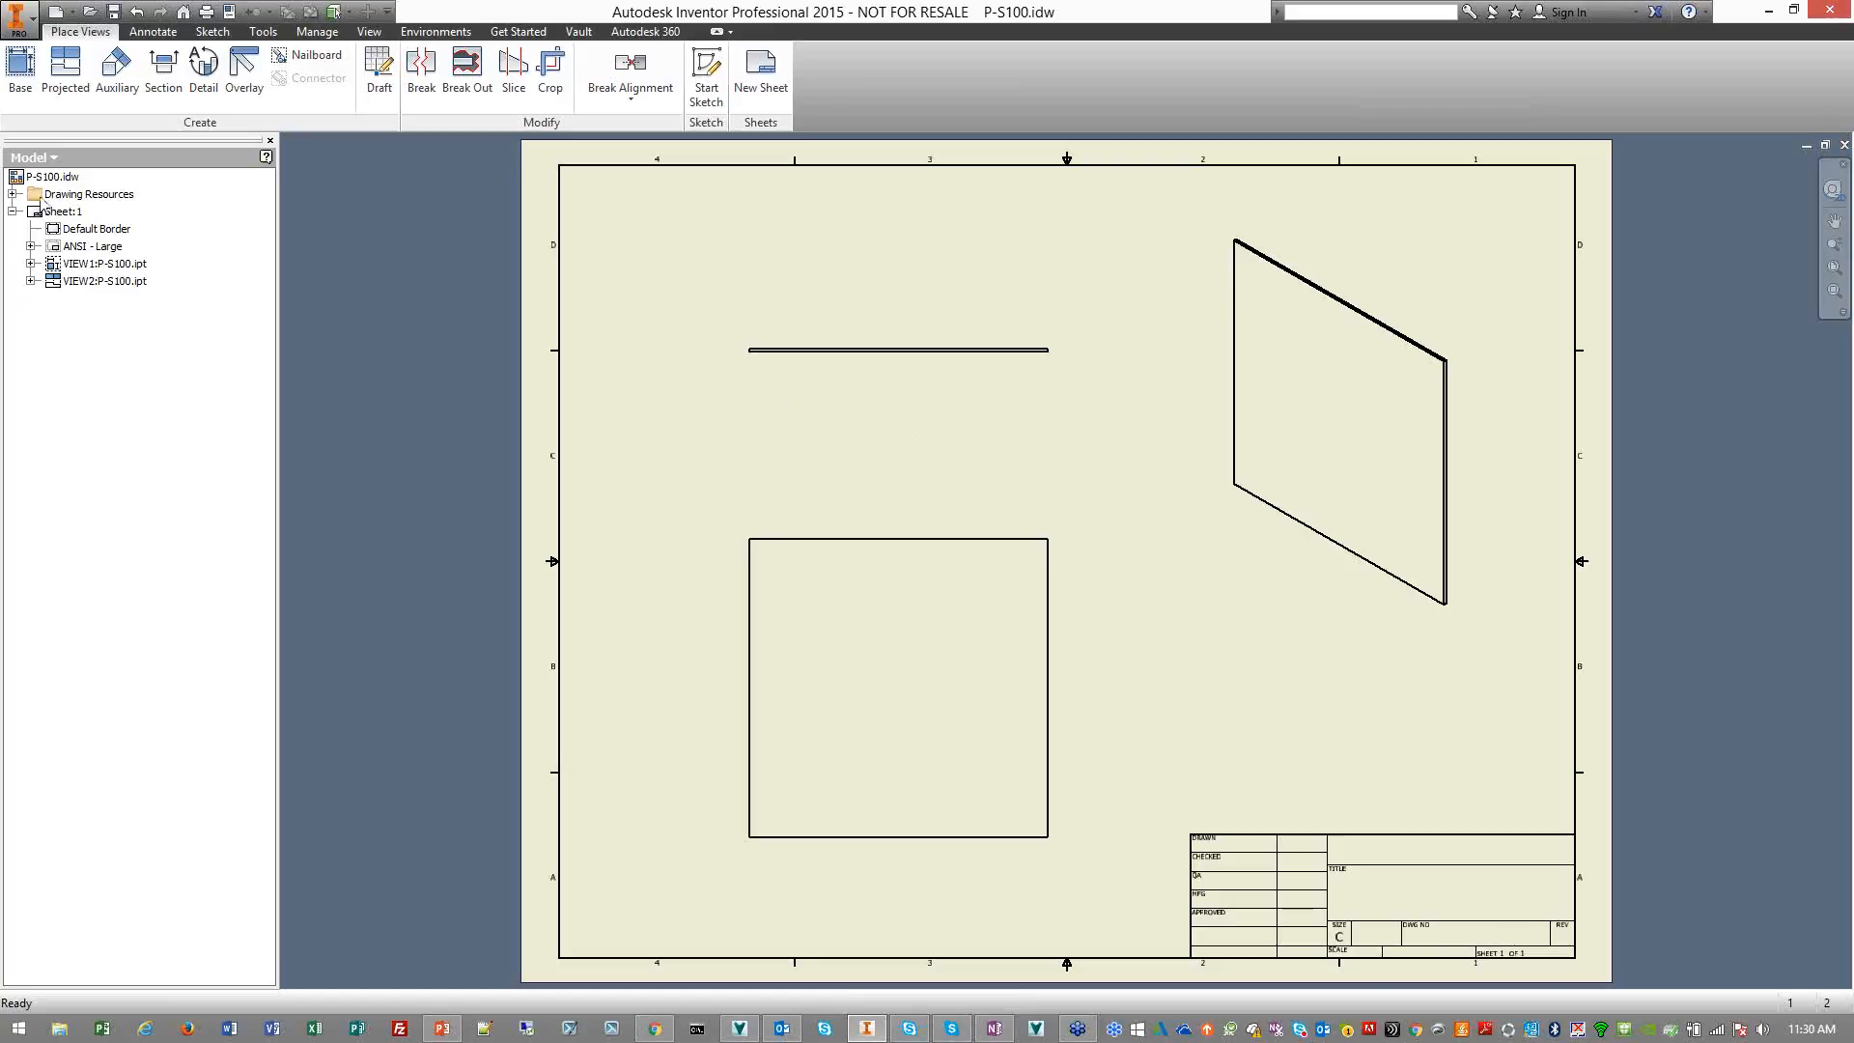
Save the P-S100.idw drawing and check it in to the vault without a comment
click(53, 158)
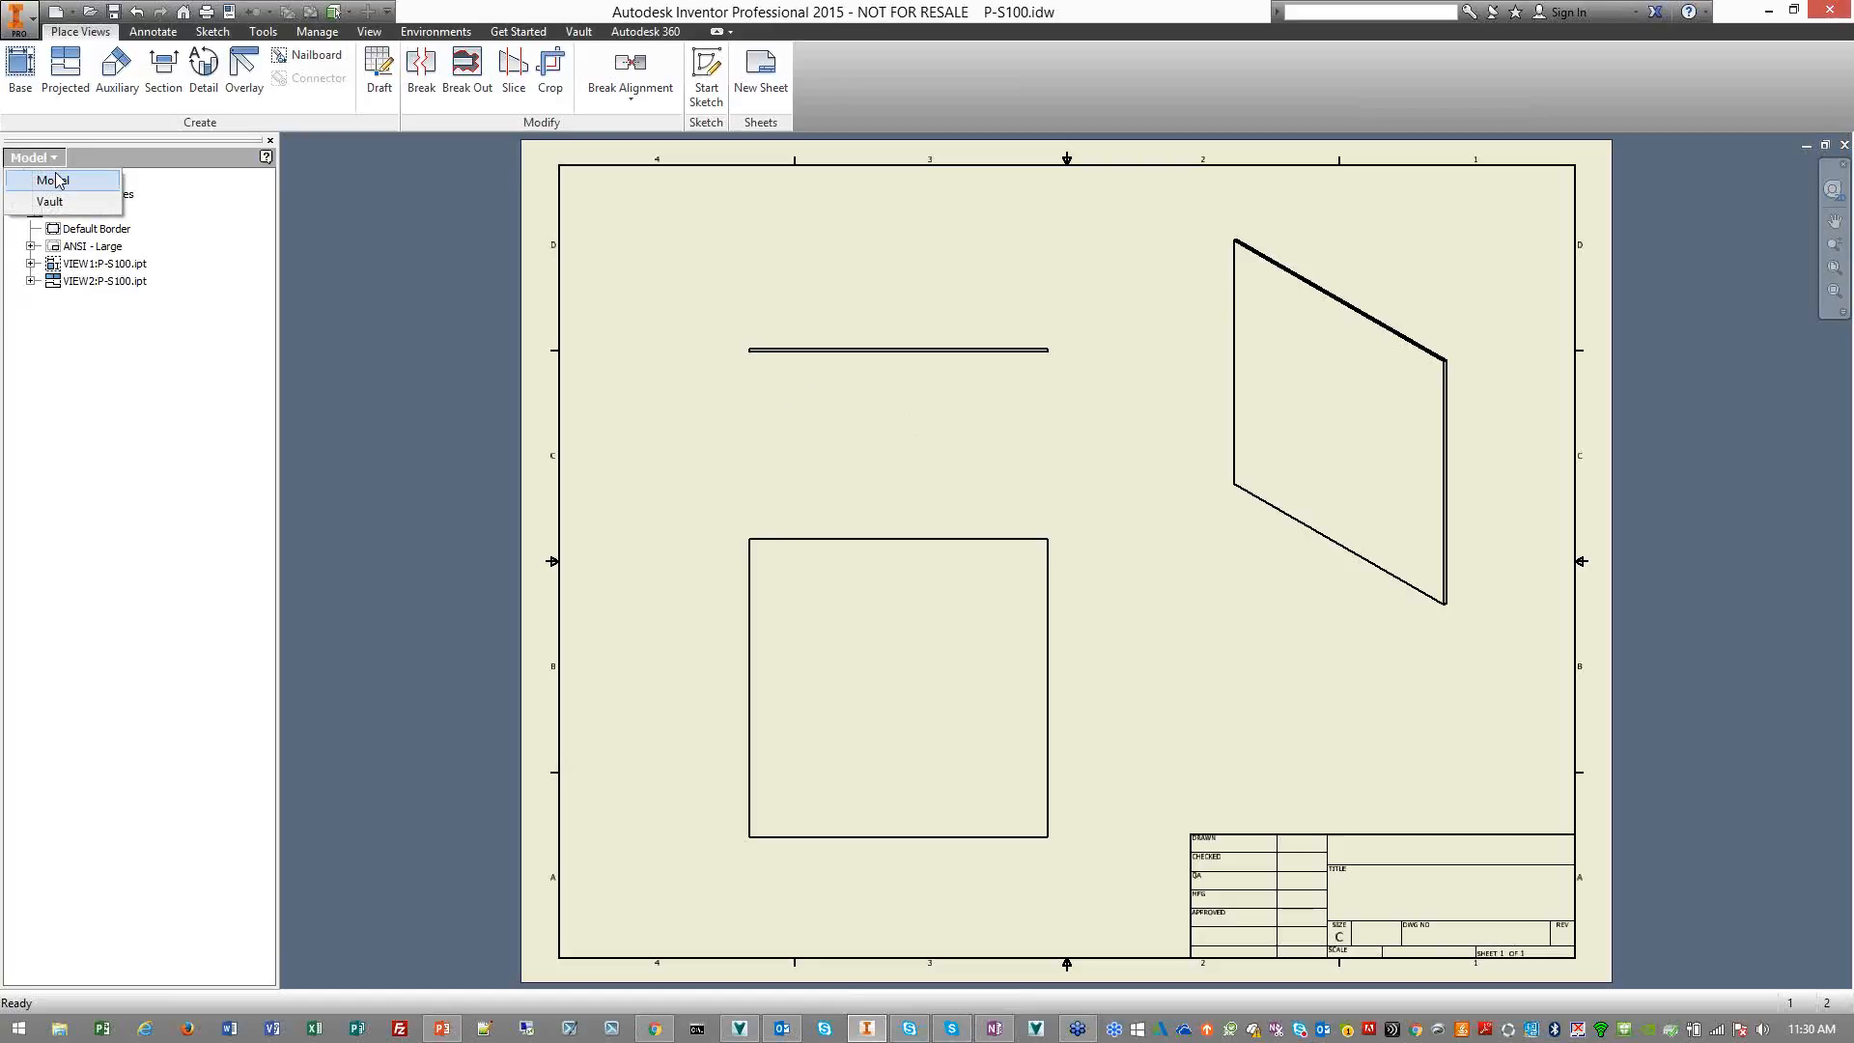
click(51, 201)
right_click(115, 223)
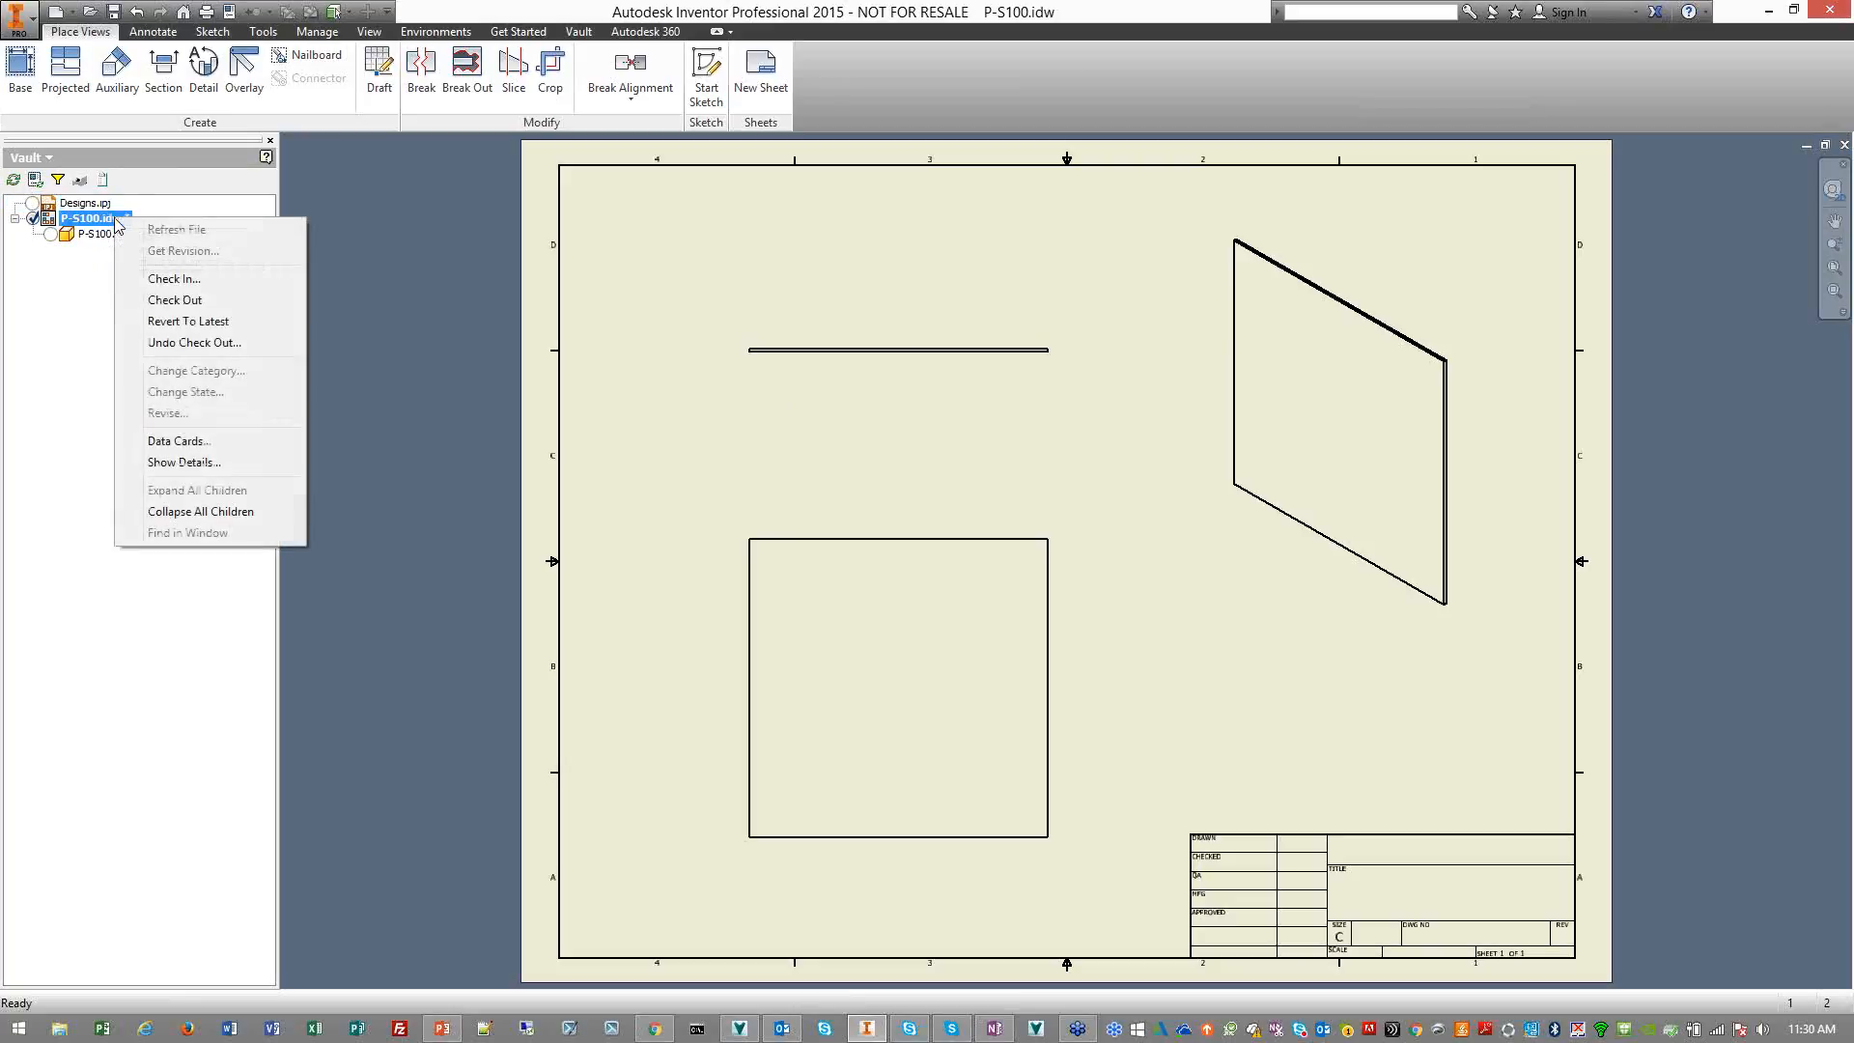
click(255, 282)
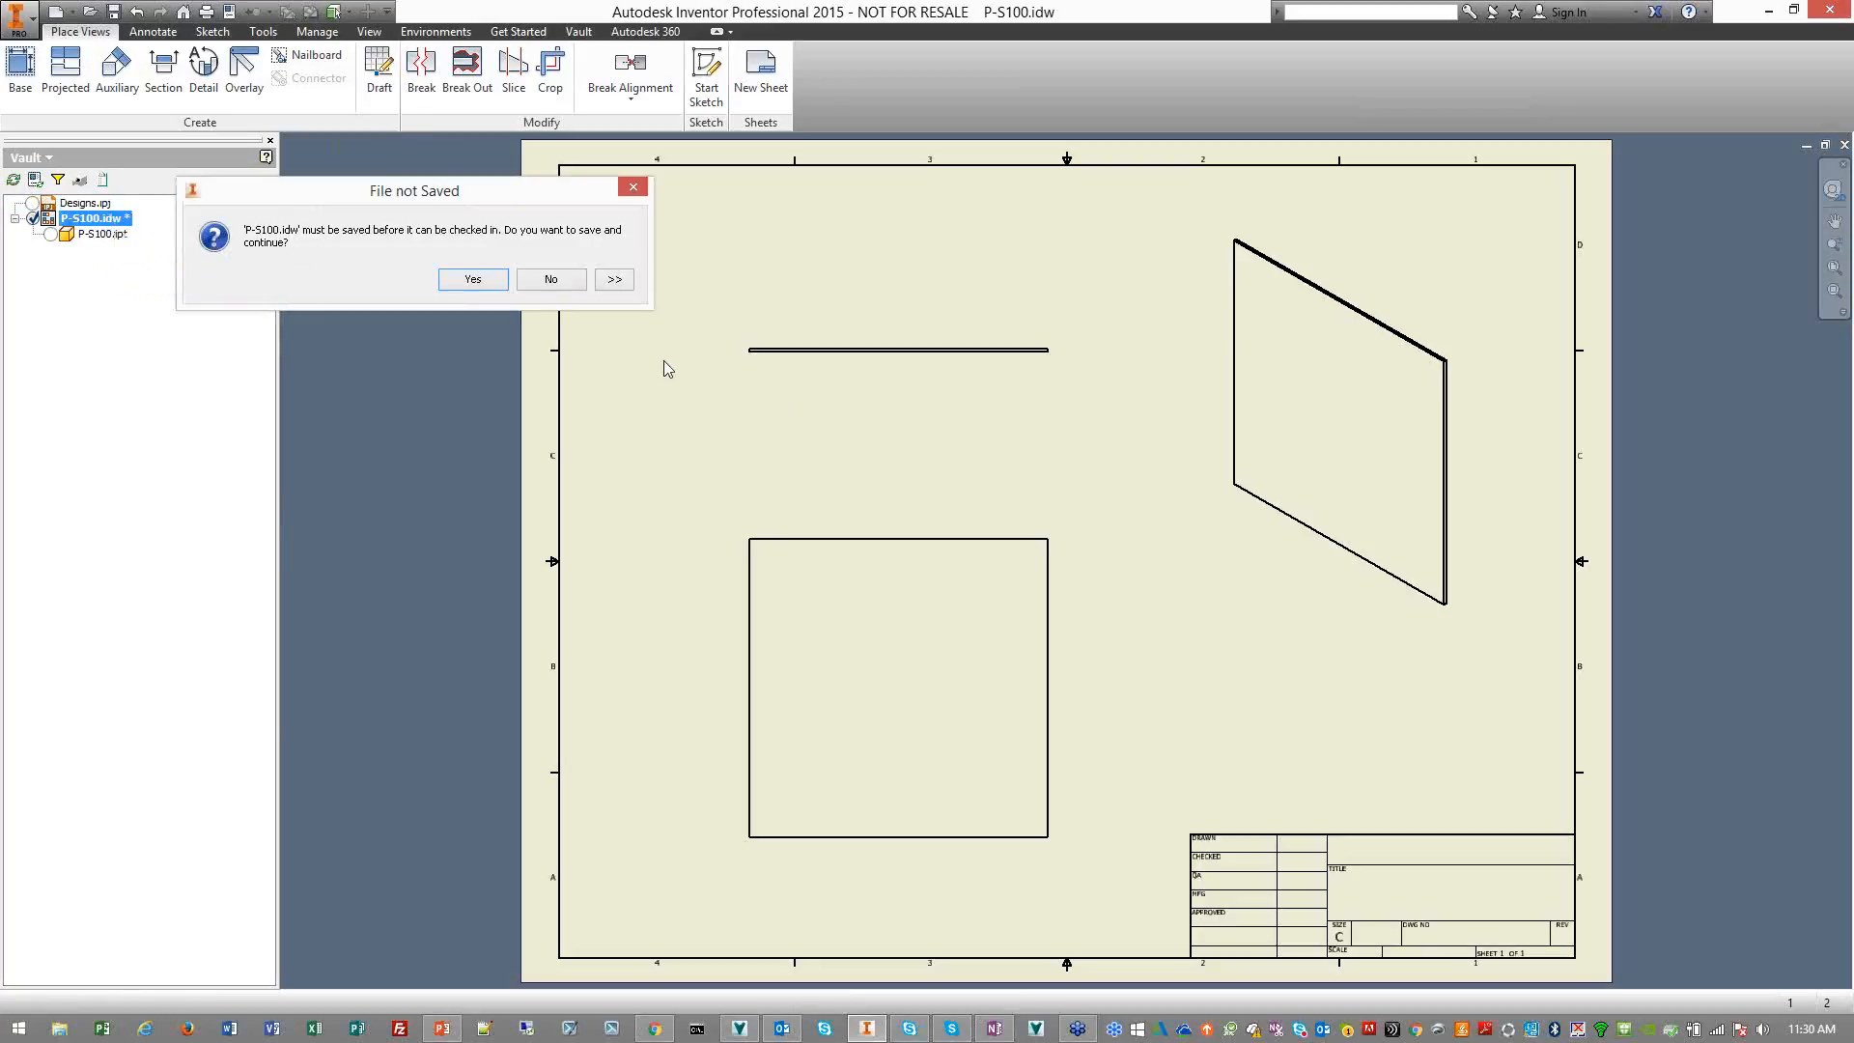
click(473, 279)
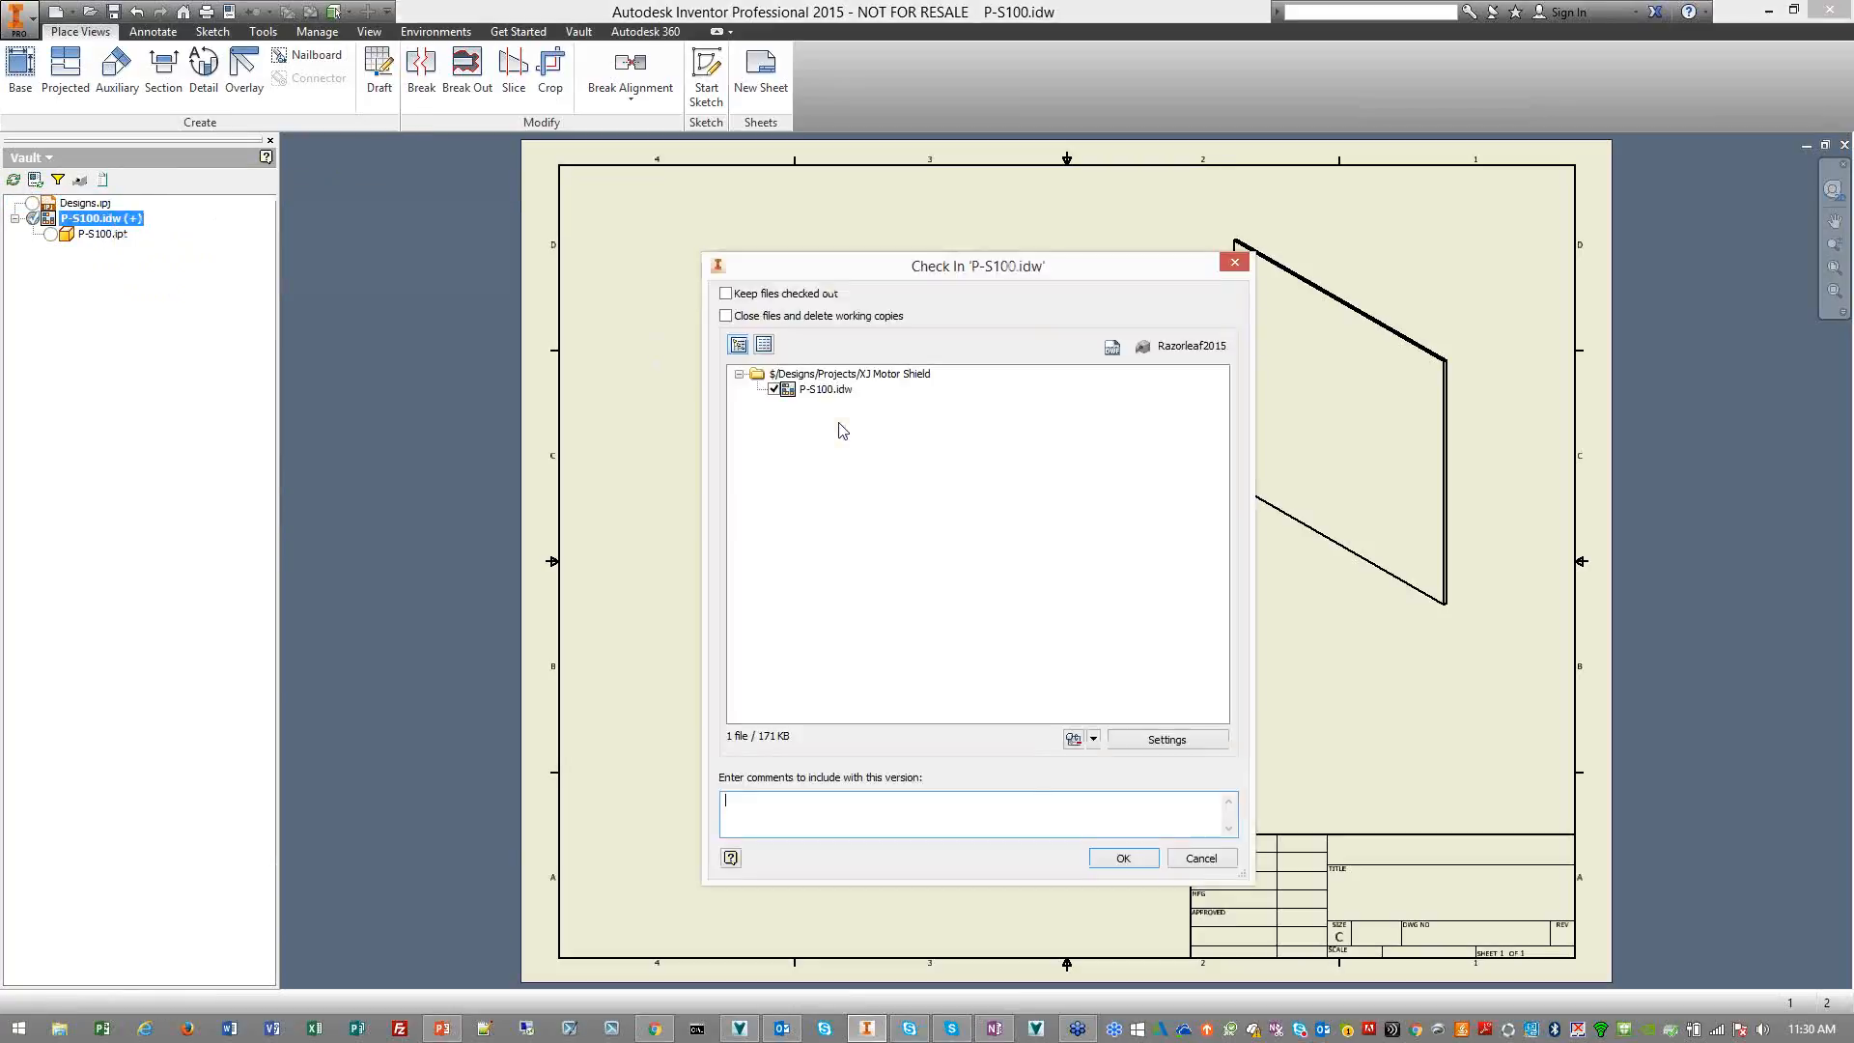
click(1115, 859)
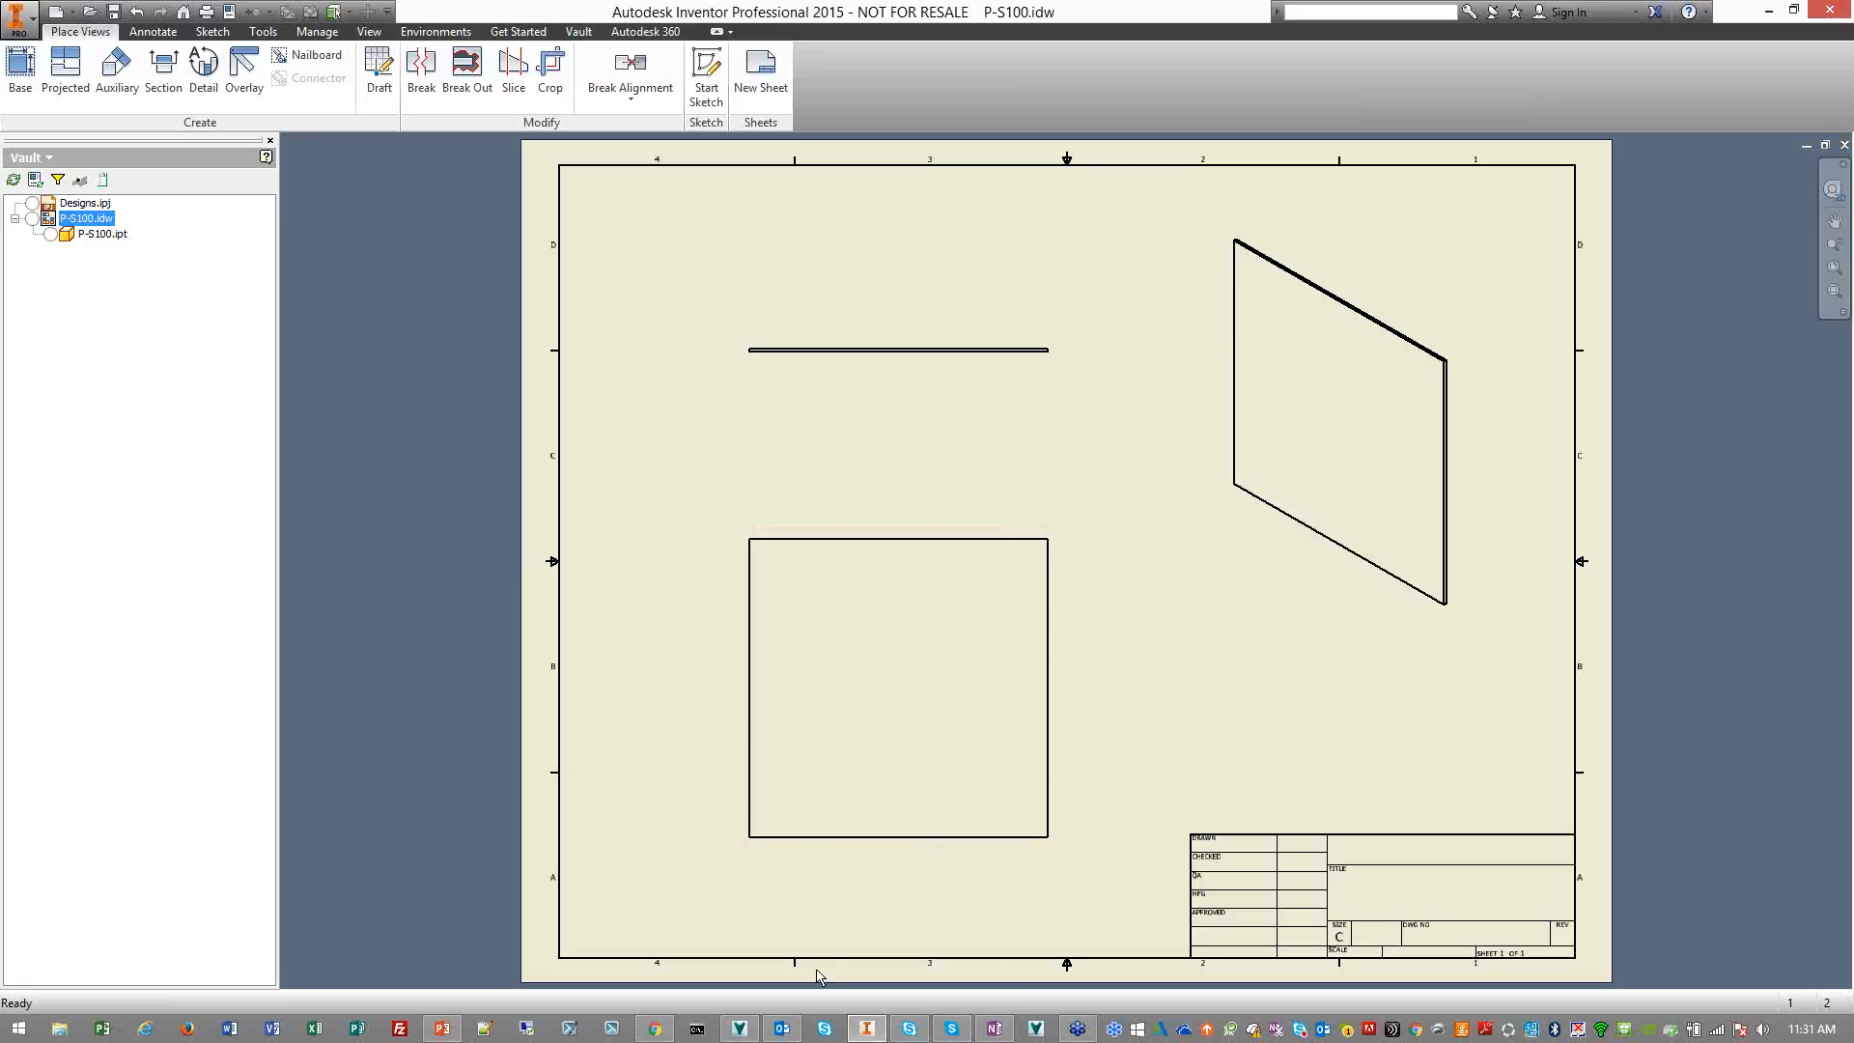
Switch to Autodesk Vault, refresh the XJ Motor Shield folder and compare the previews and properties of P-S100.idw and P-S100.ipt
click(744, 1032)
click(86, 56)
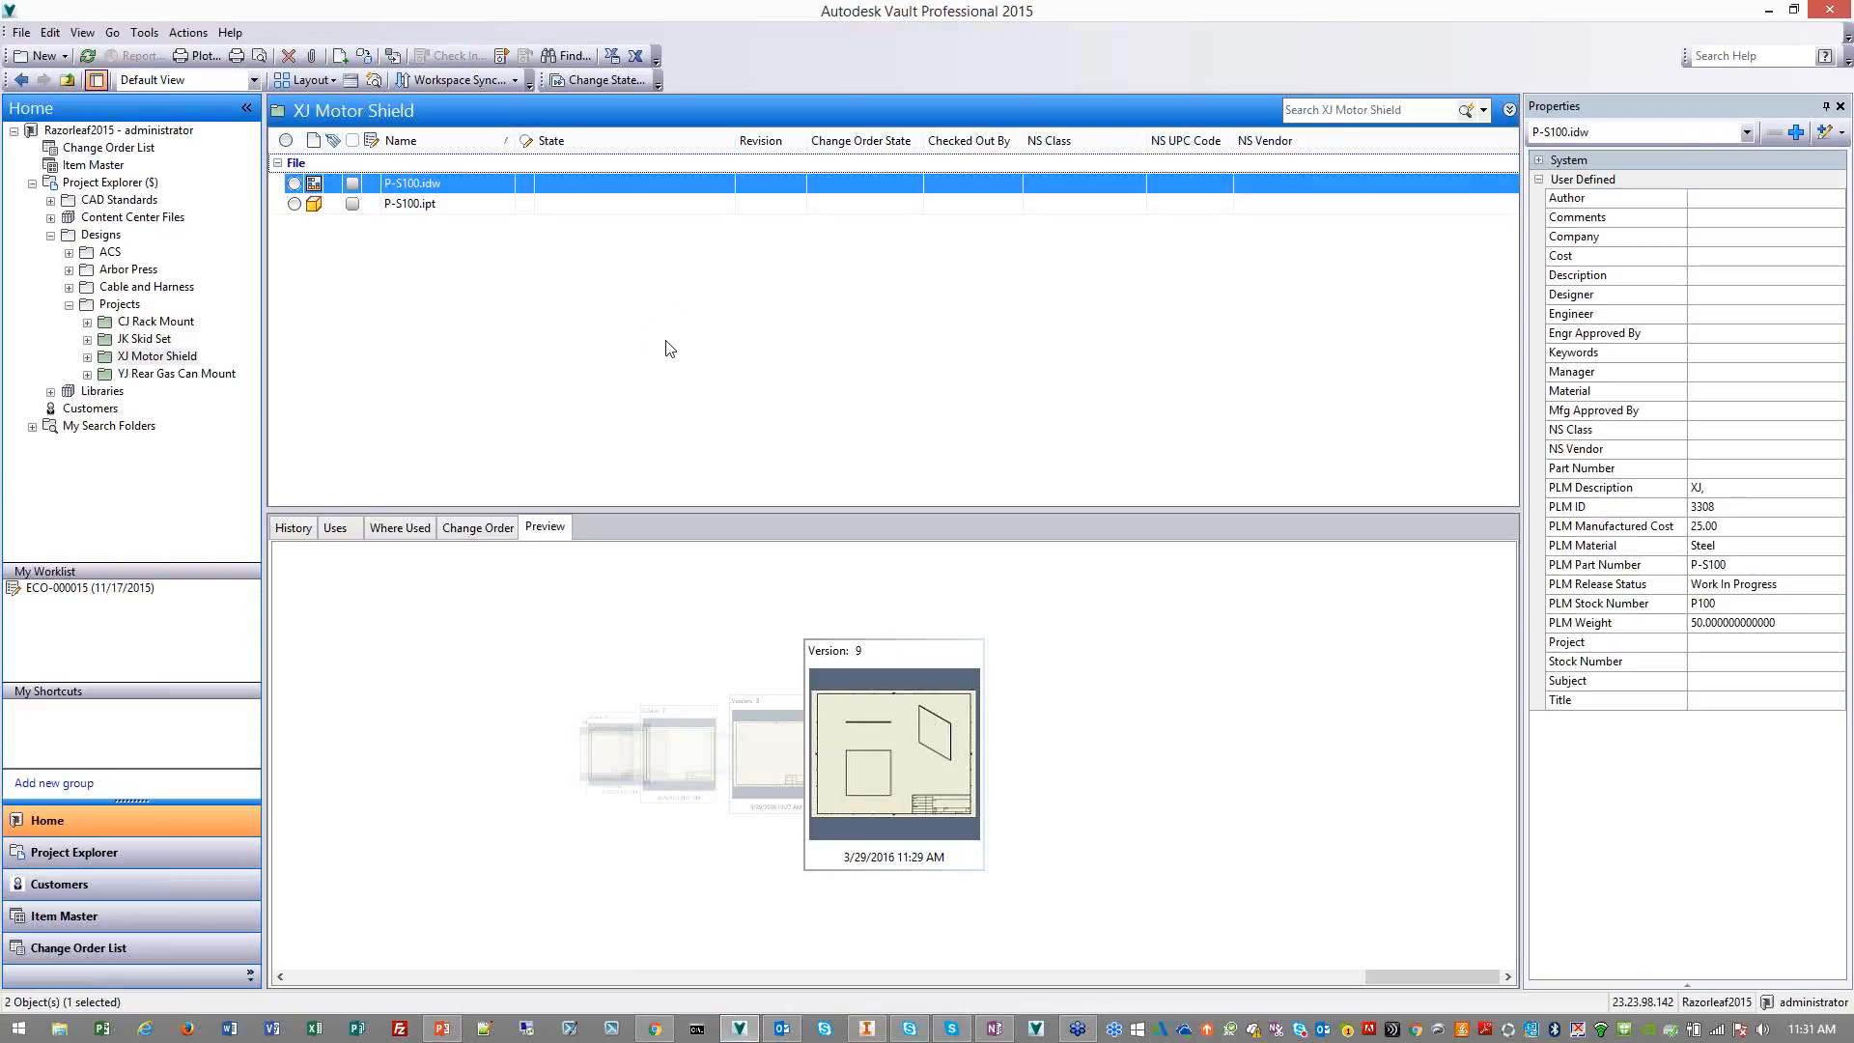
click(458, 205)
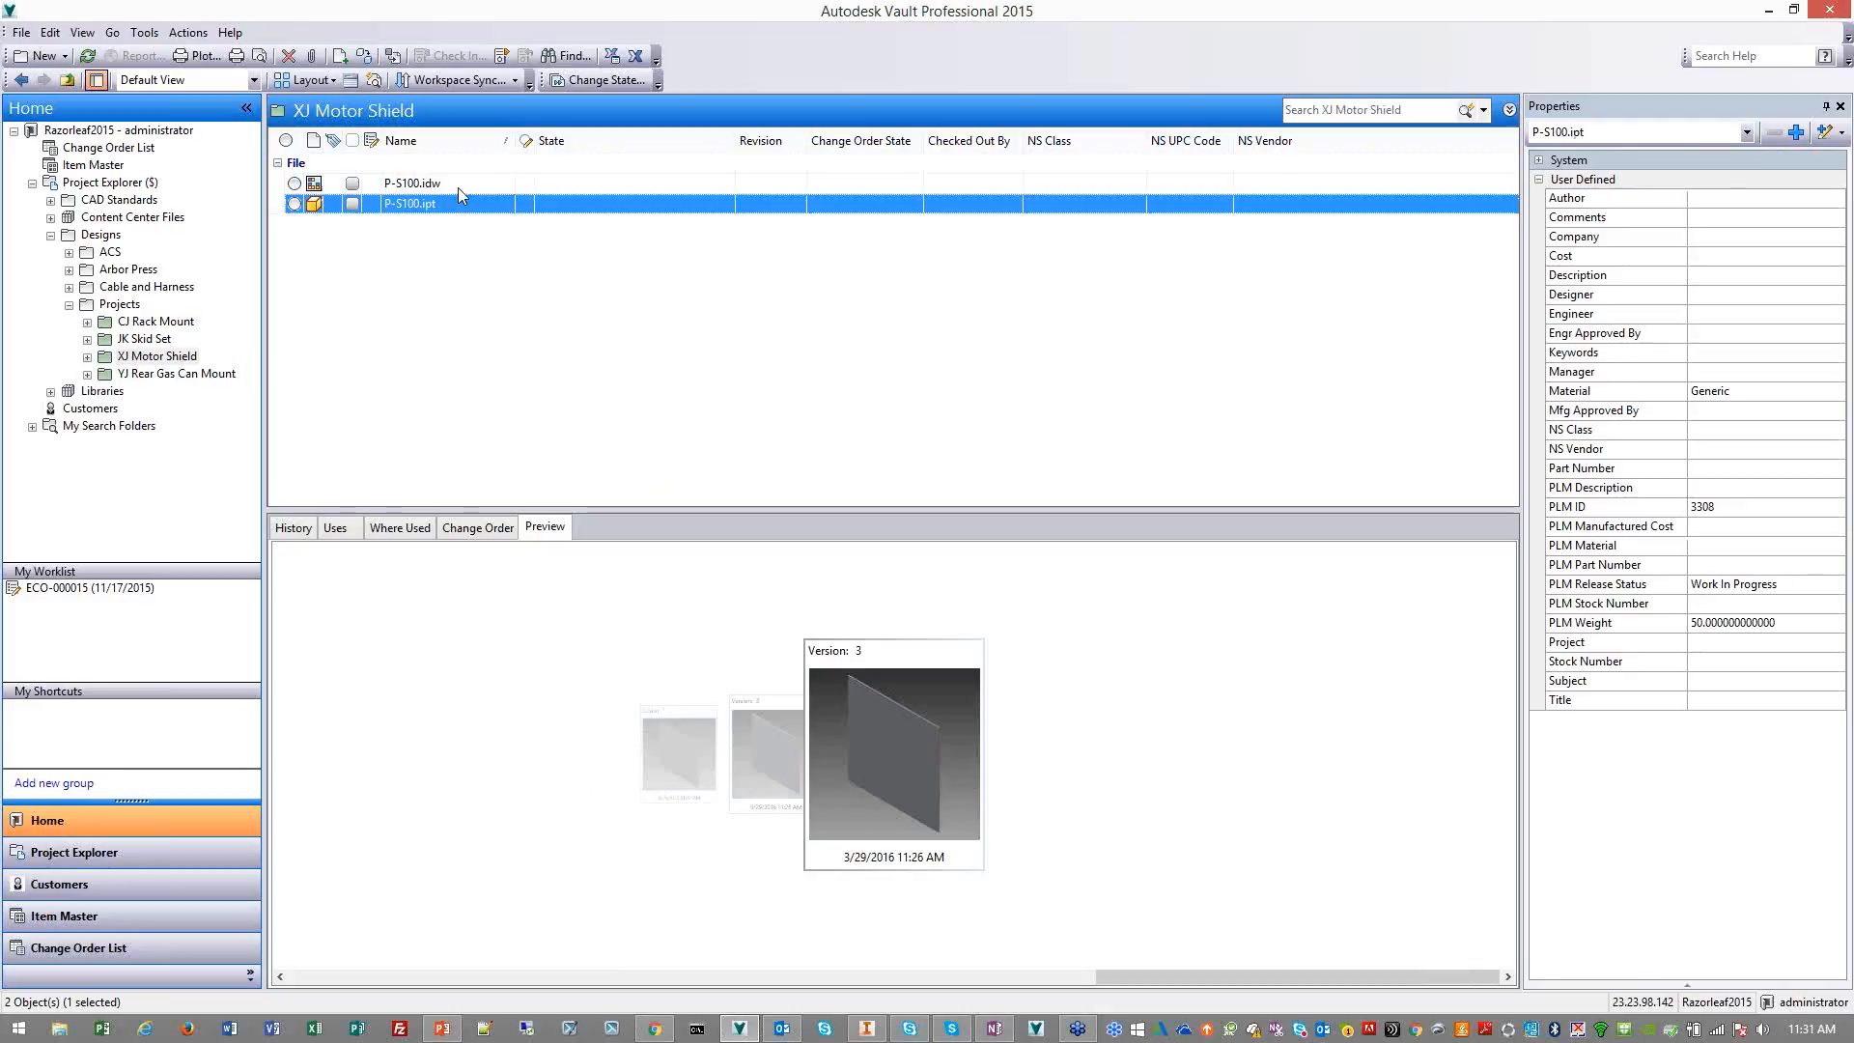
click(458, 188)
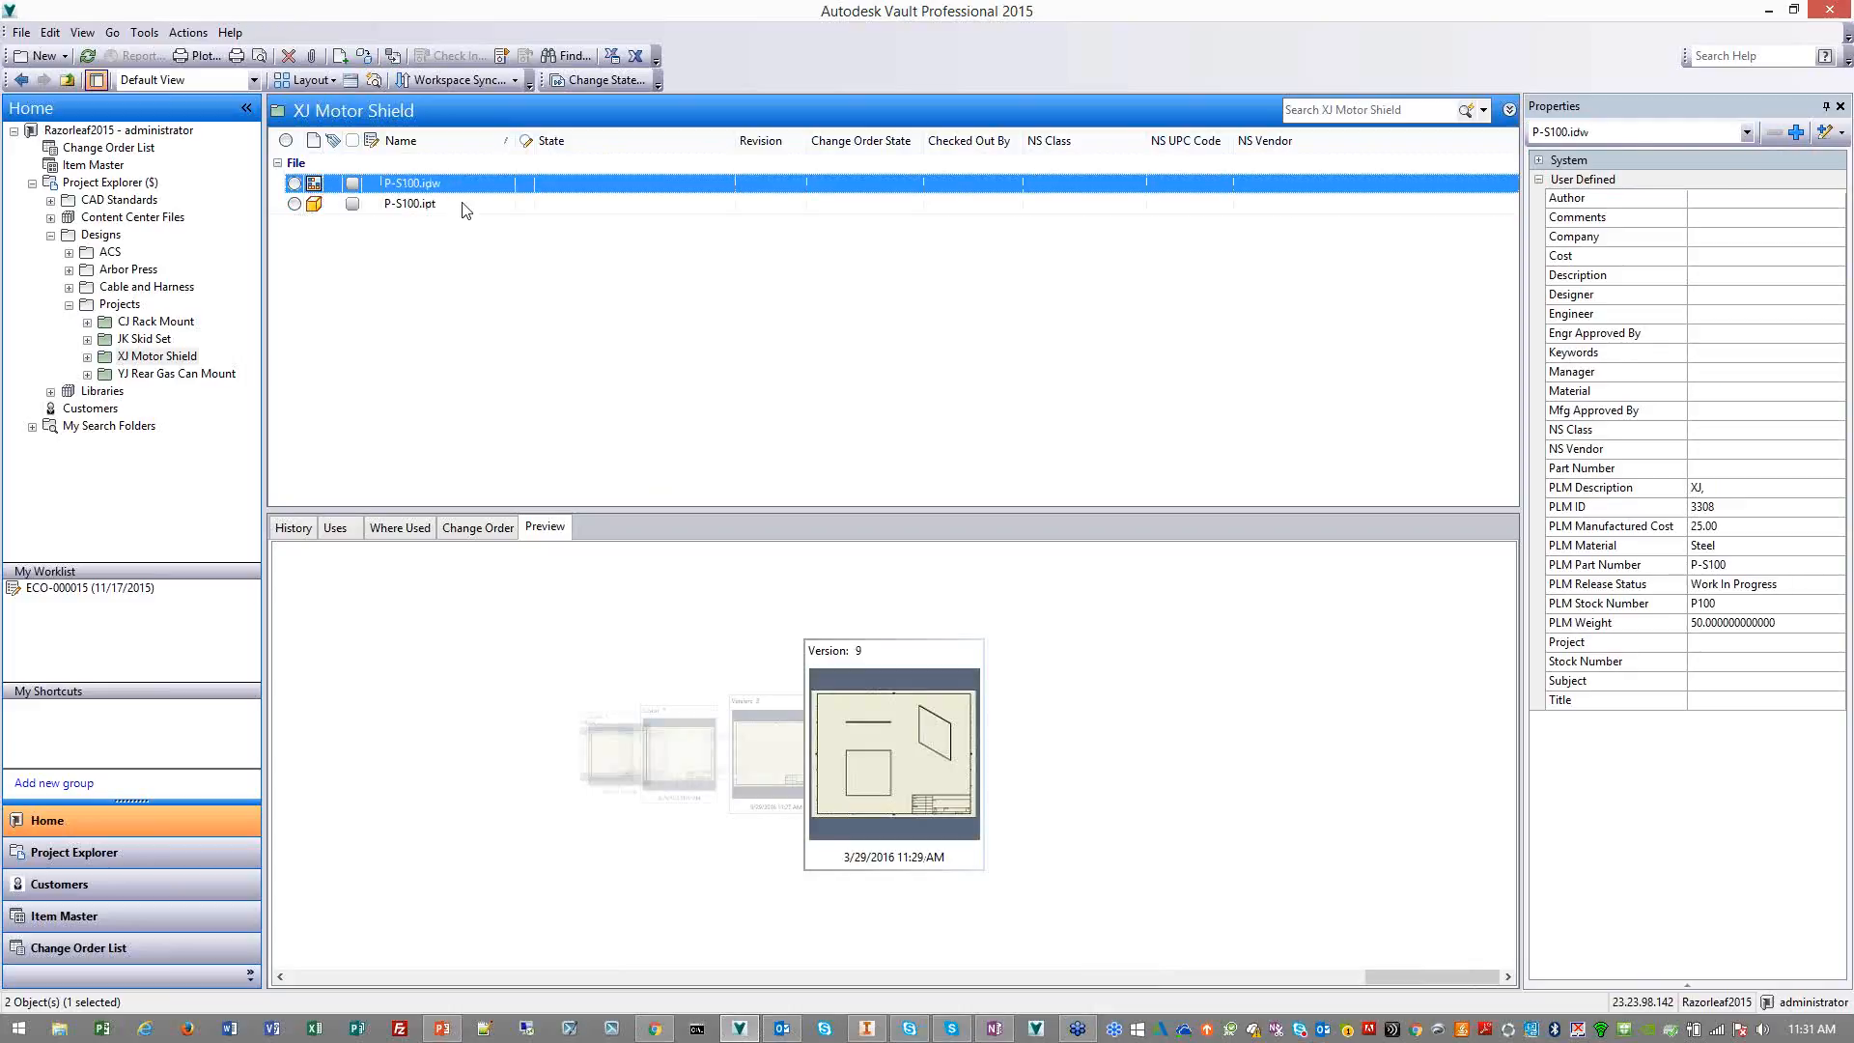
click(446, 204)
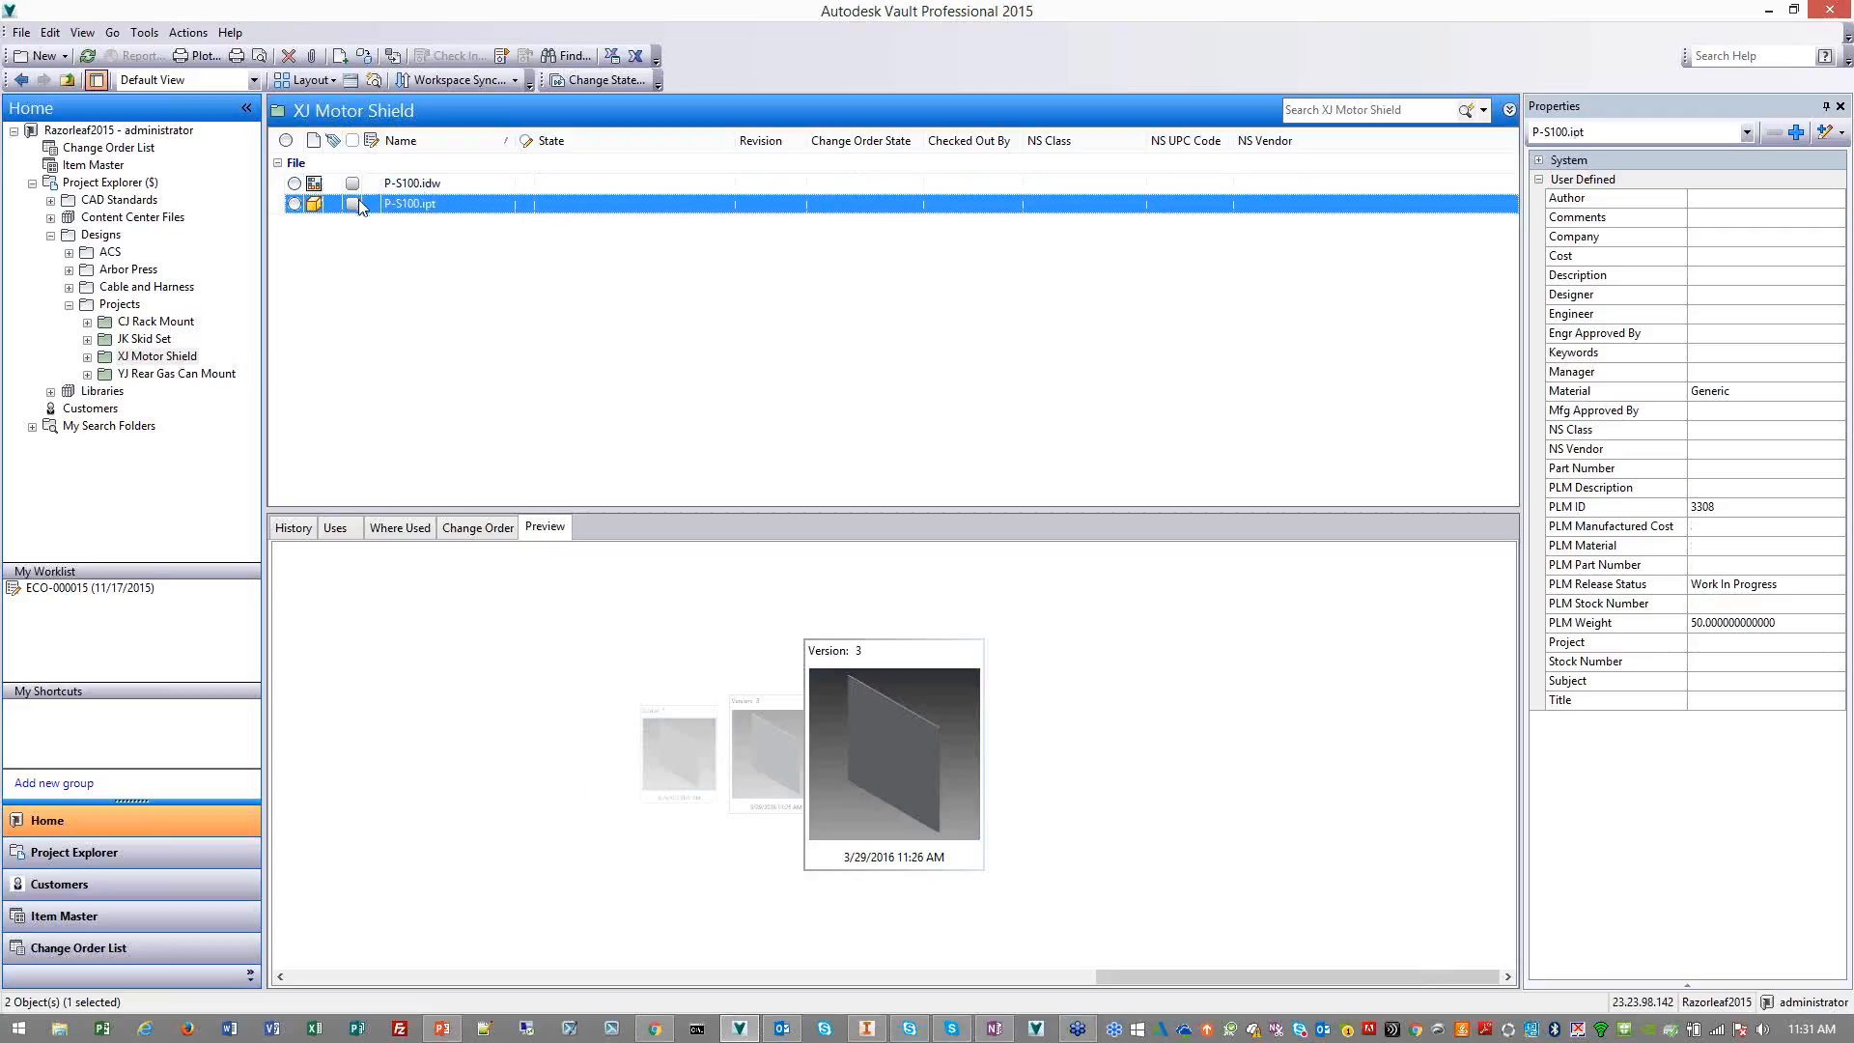
click(396, 188)
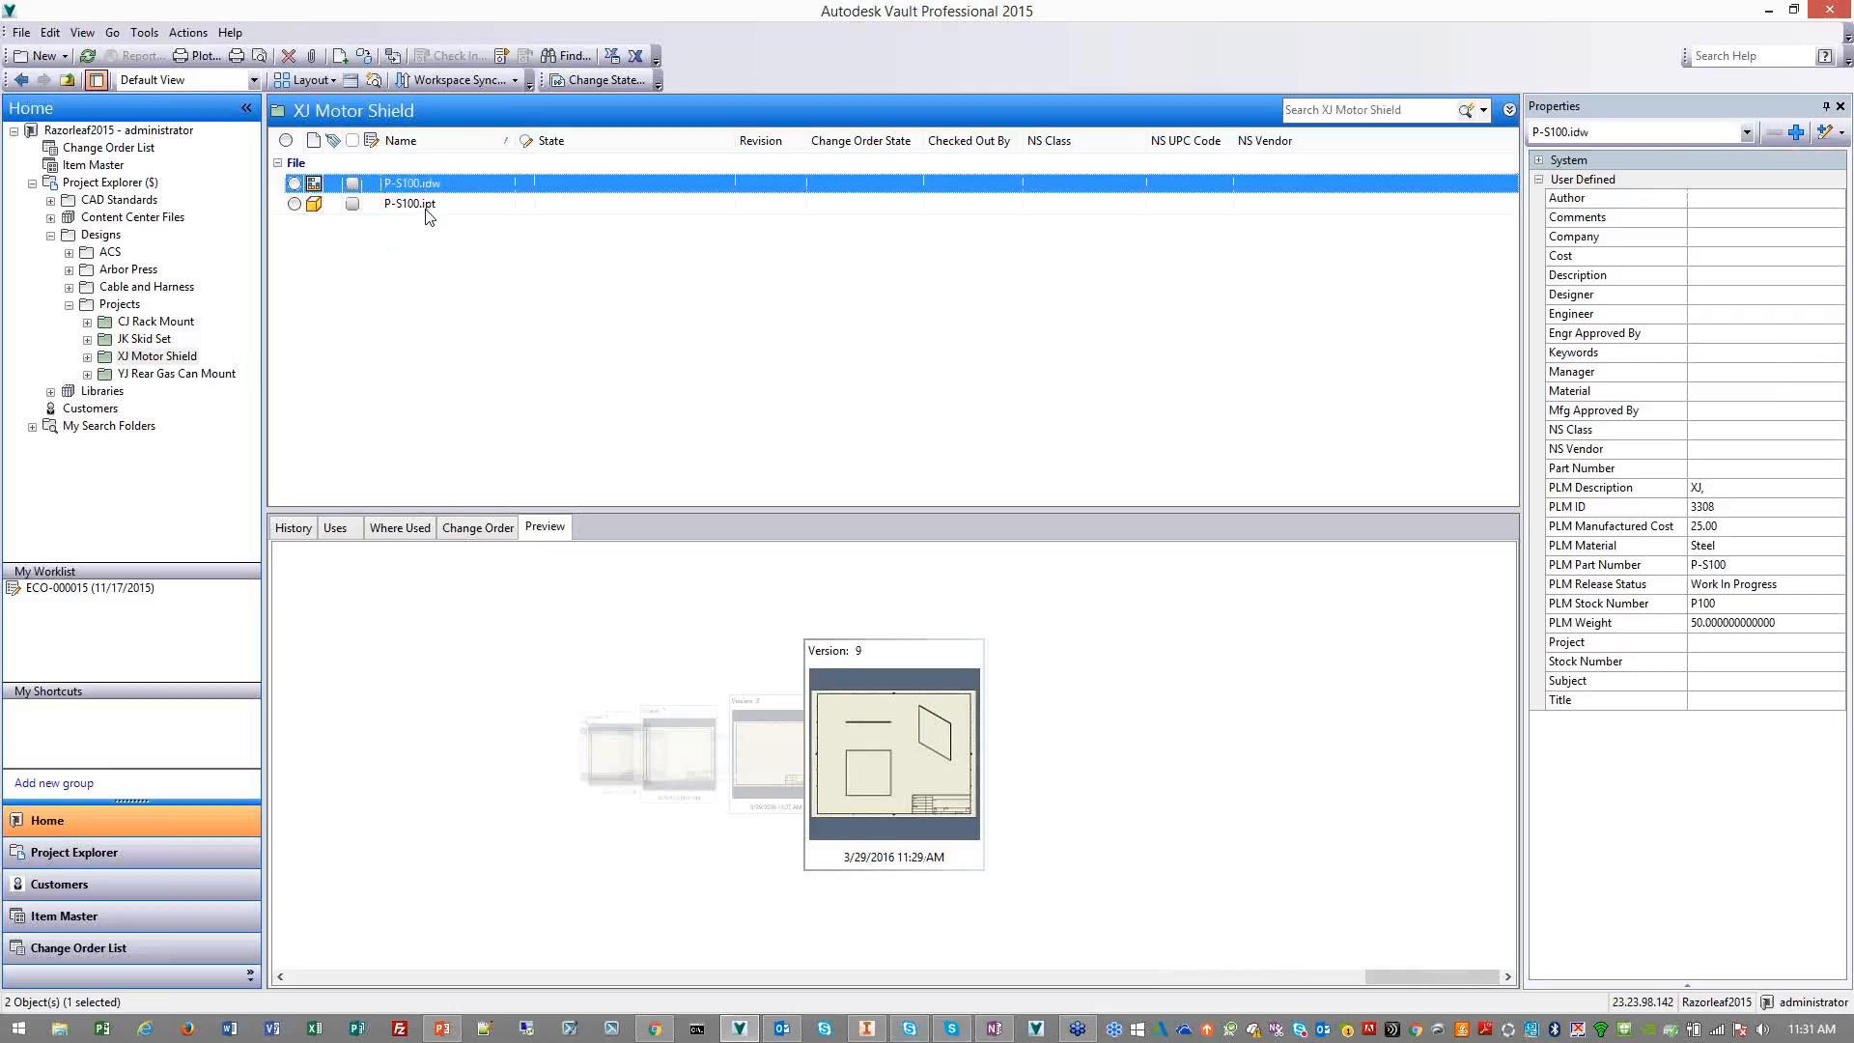
Change the category of both P-S100.idw and P-S100.ipt to Engineering
ctrl+click(426, 205)
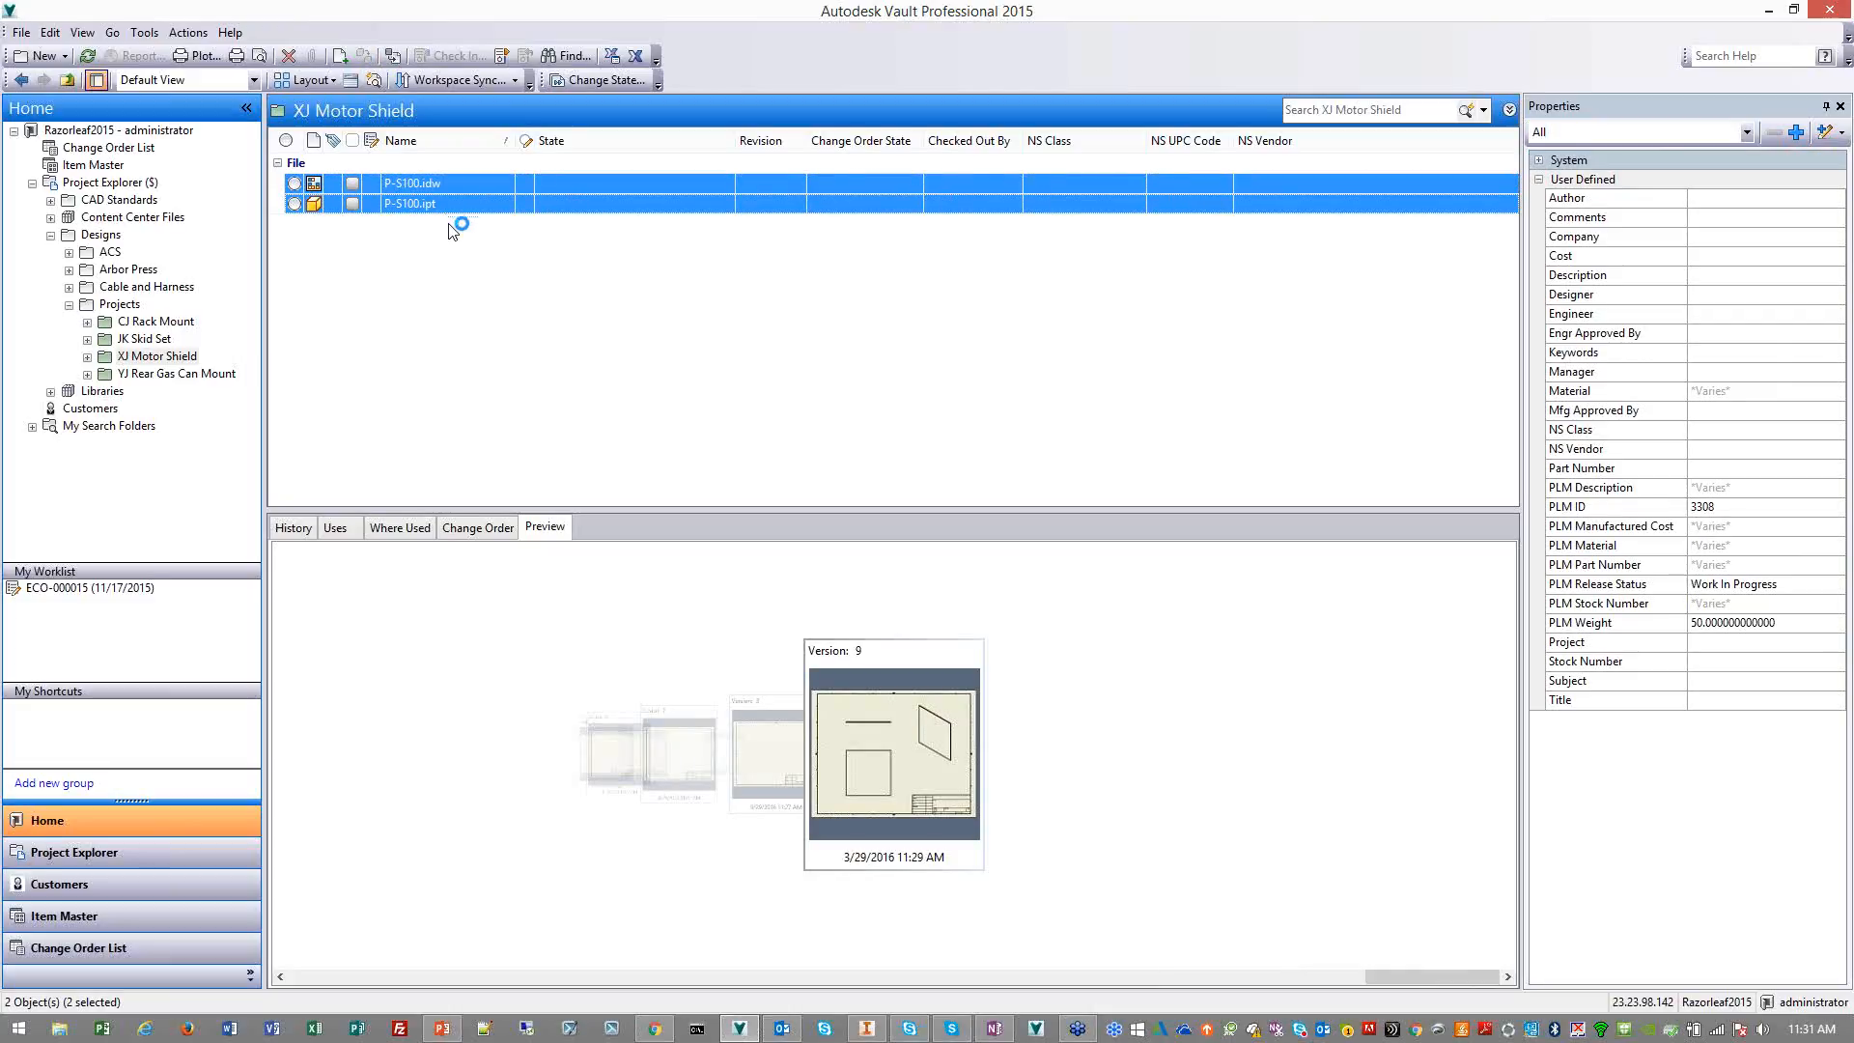
click(207, 36)
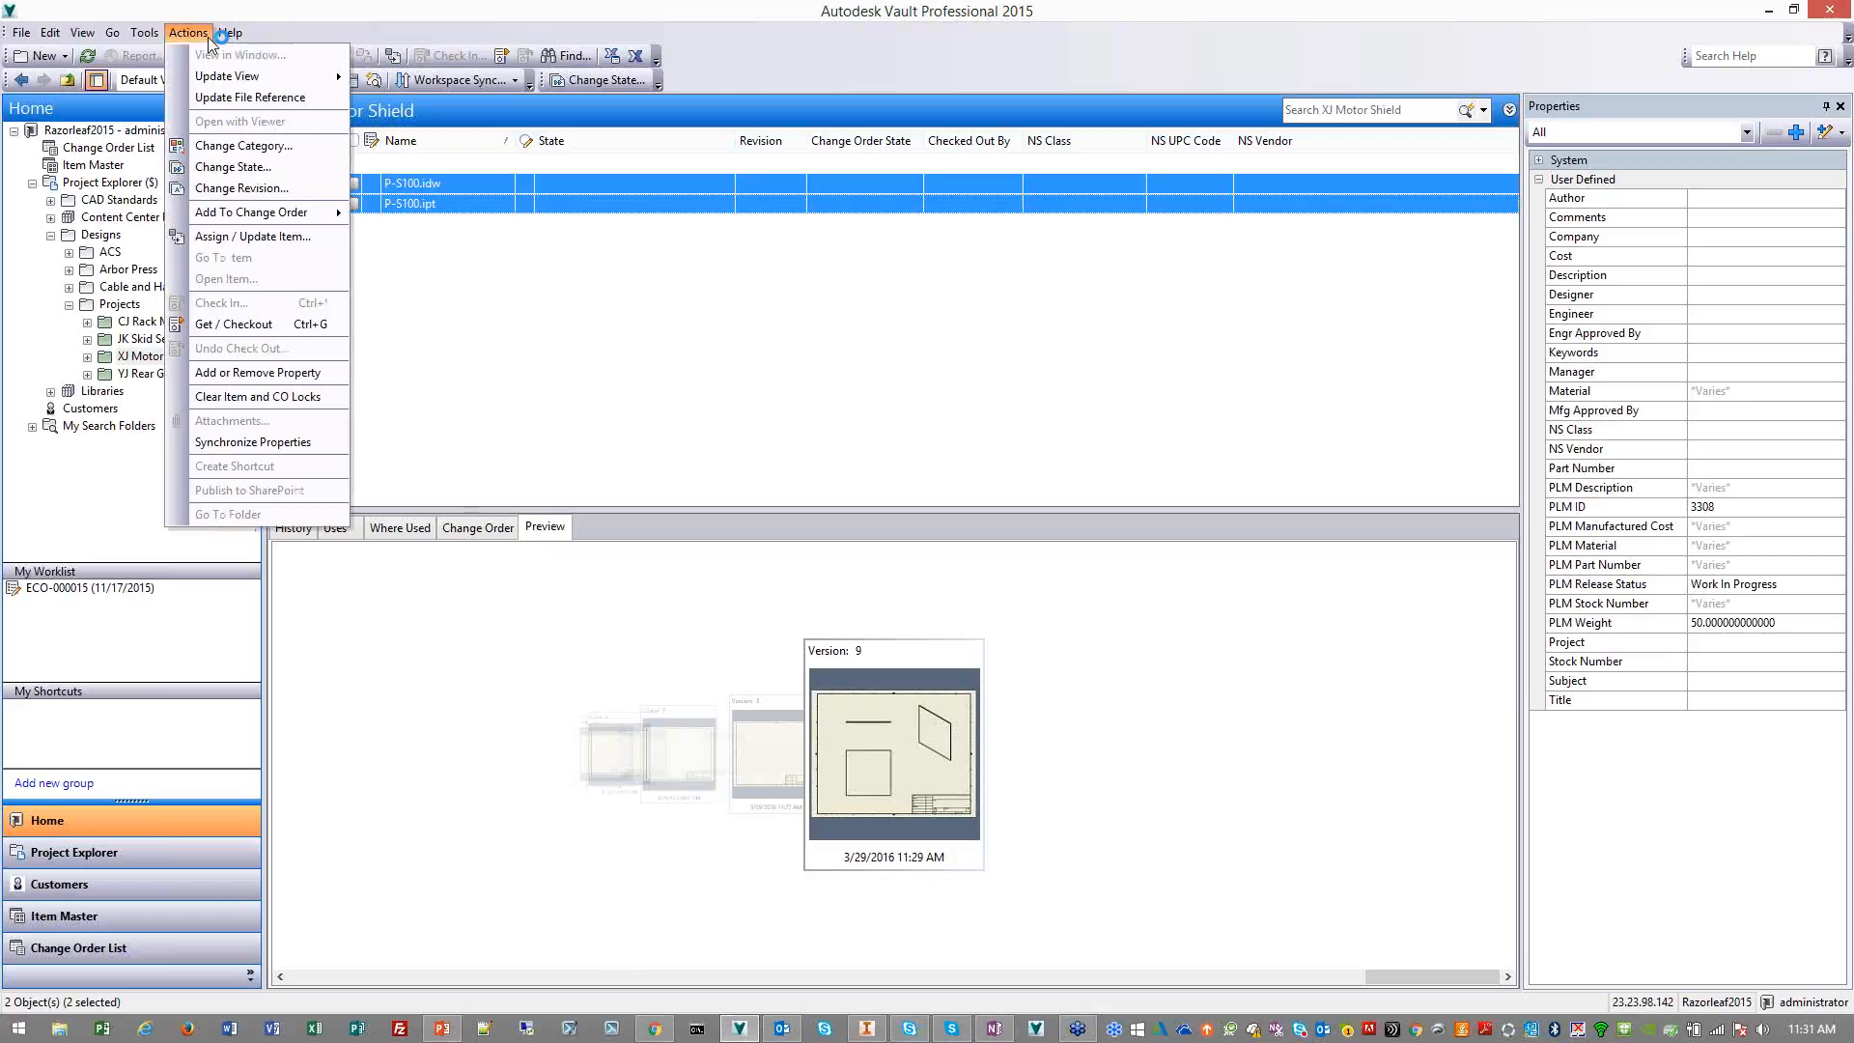
click(217, 142)
click(1005, 329)
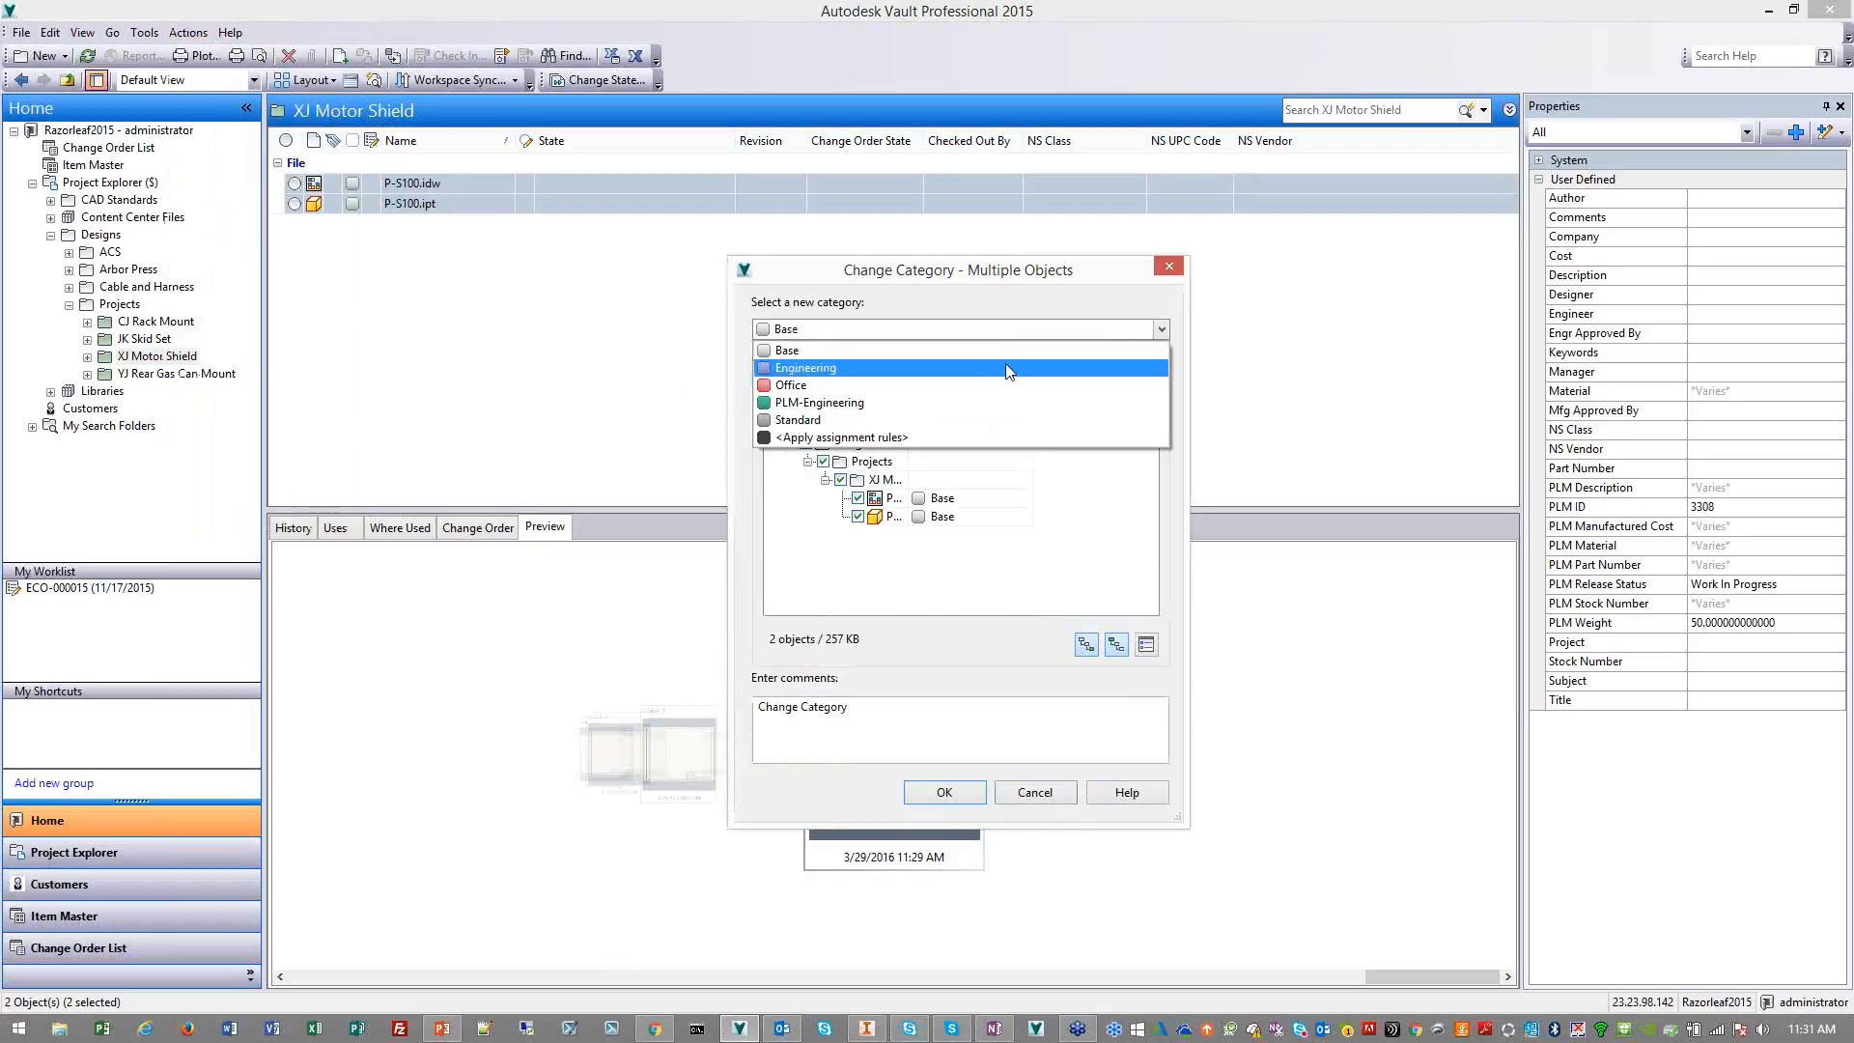
click(1008, 369)
click(956, 794)
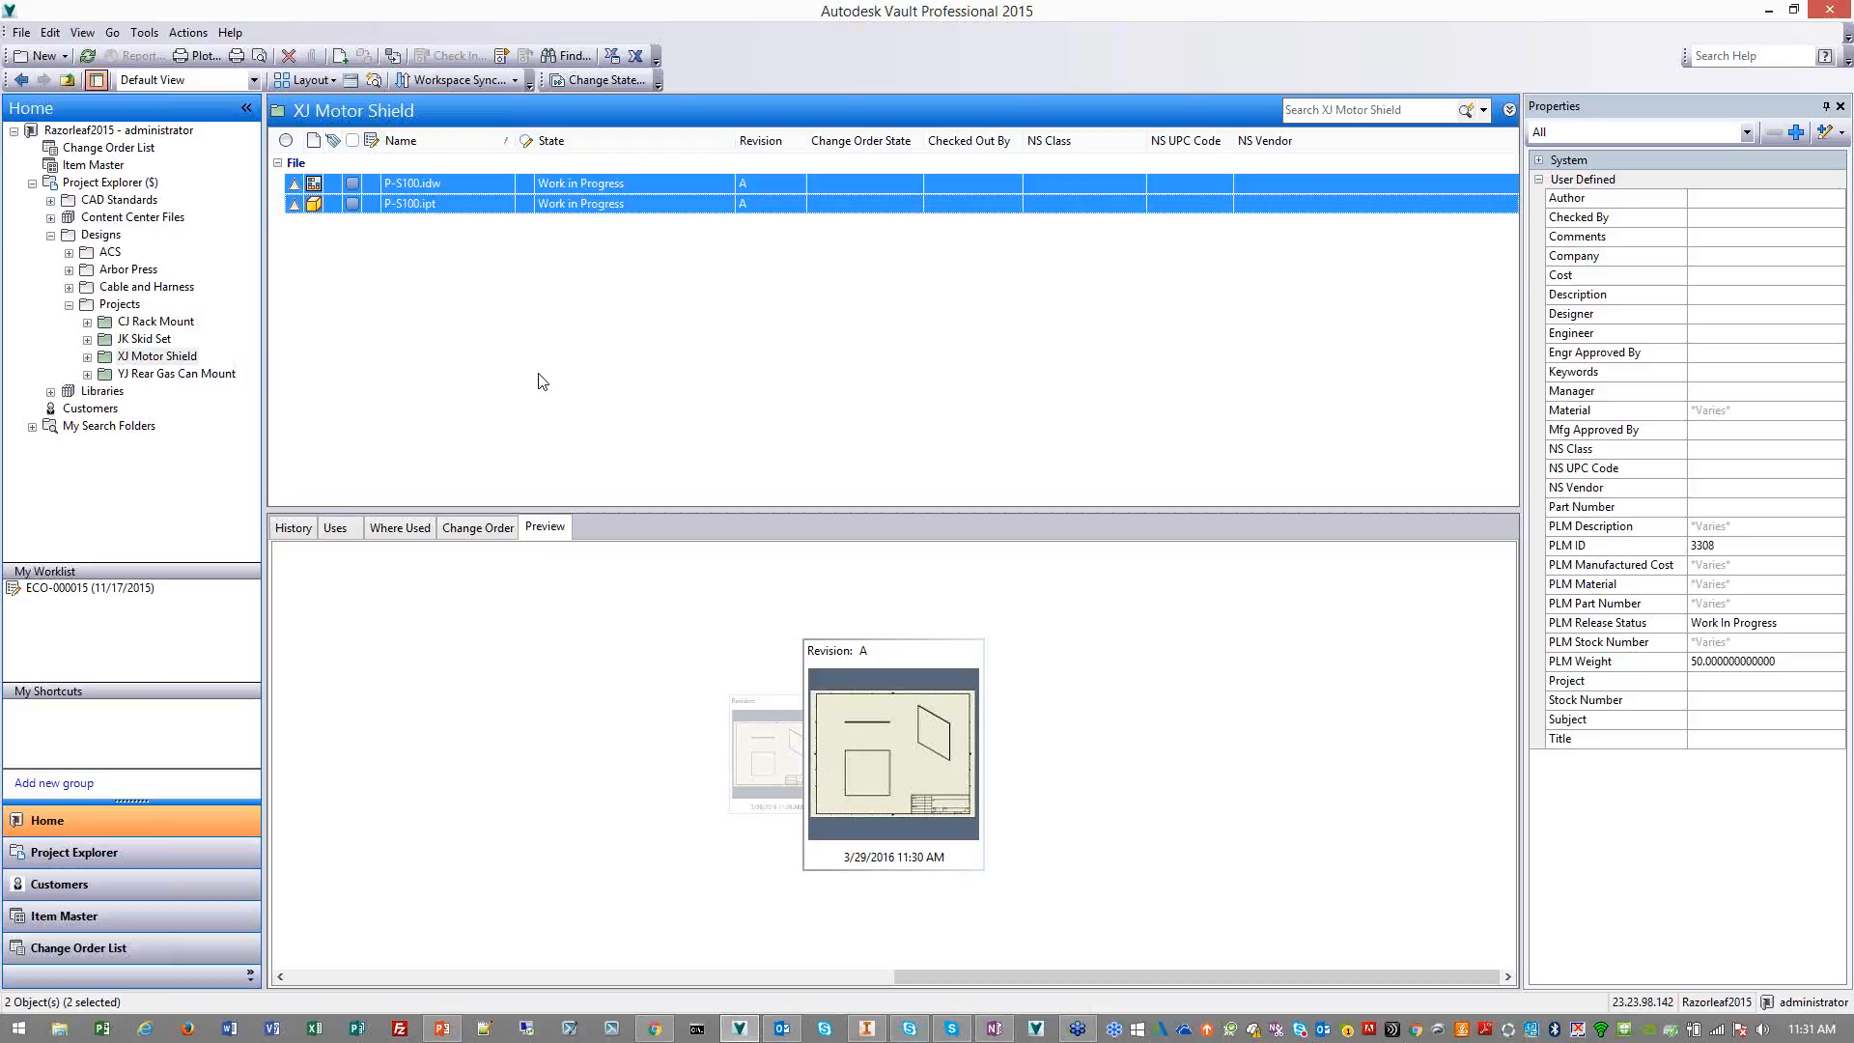
Examine the PLM properties of P-S100.idw, including its PLM ID
click(460, 184)
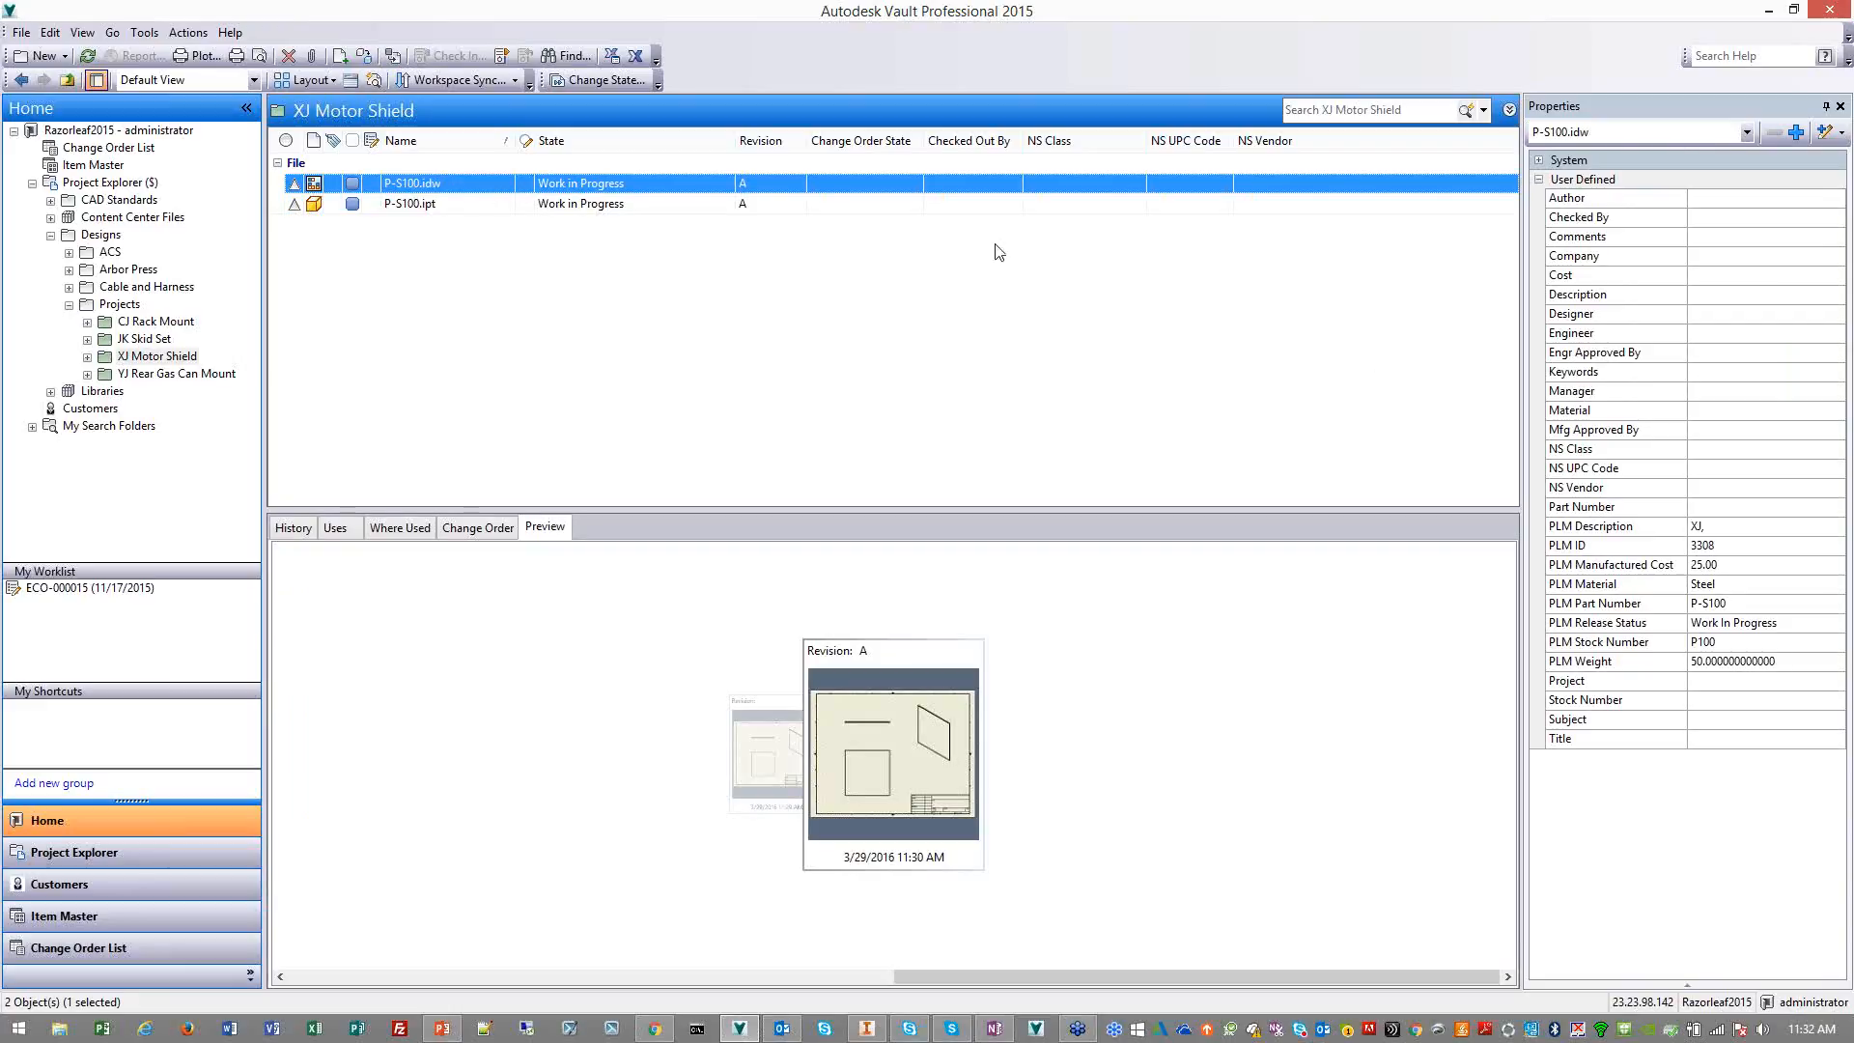
click(1649, 549)
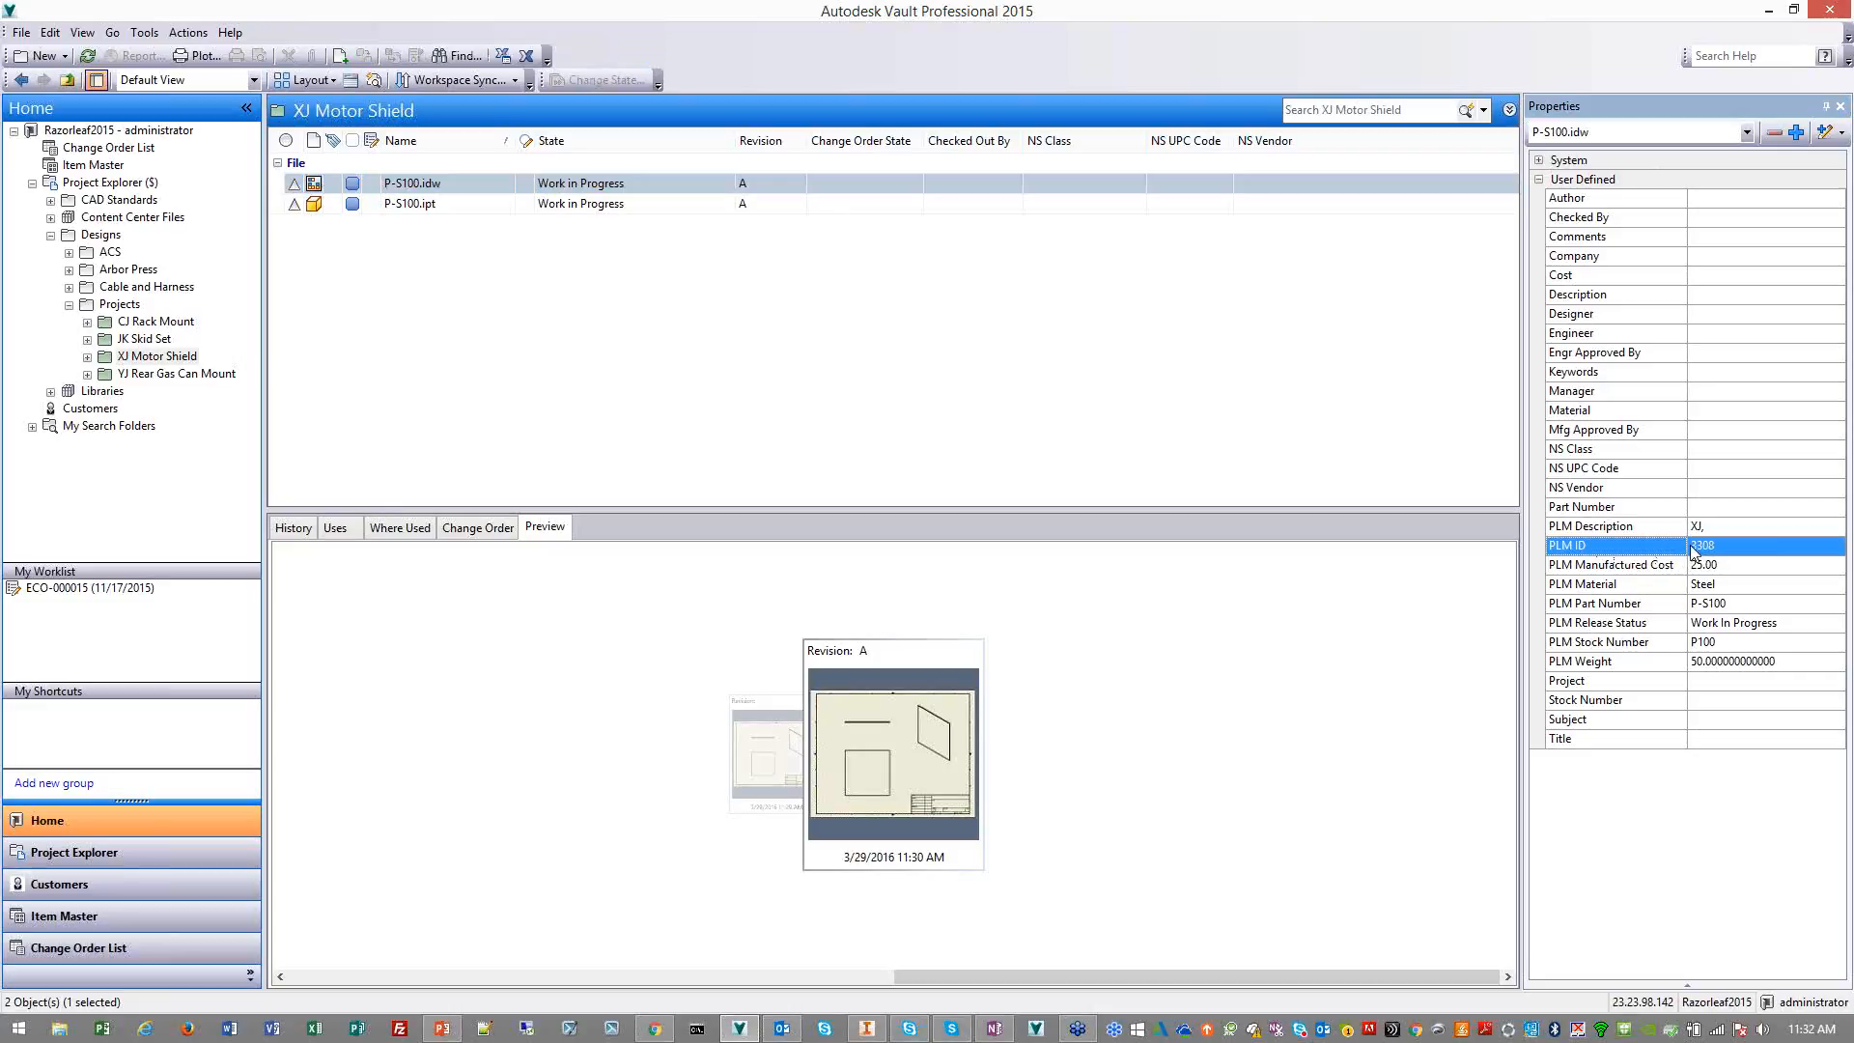
click(591, 186)
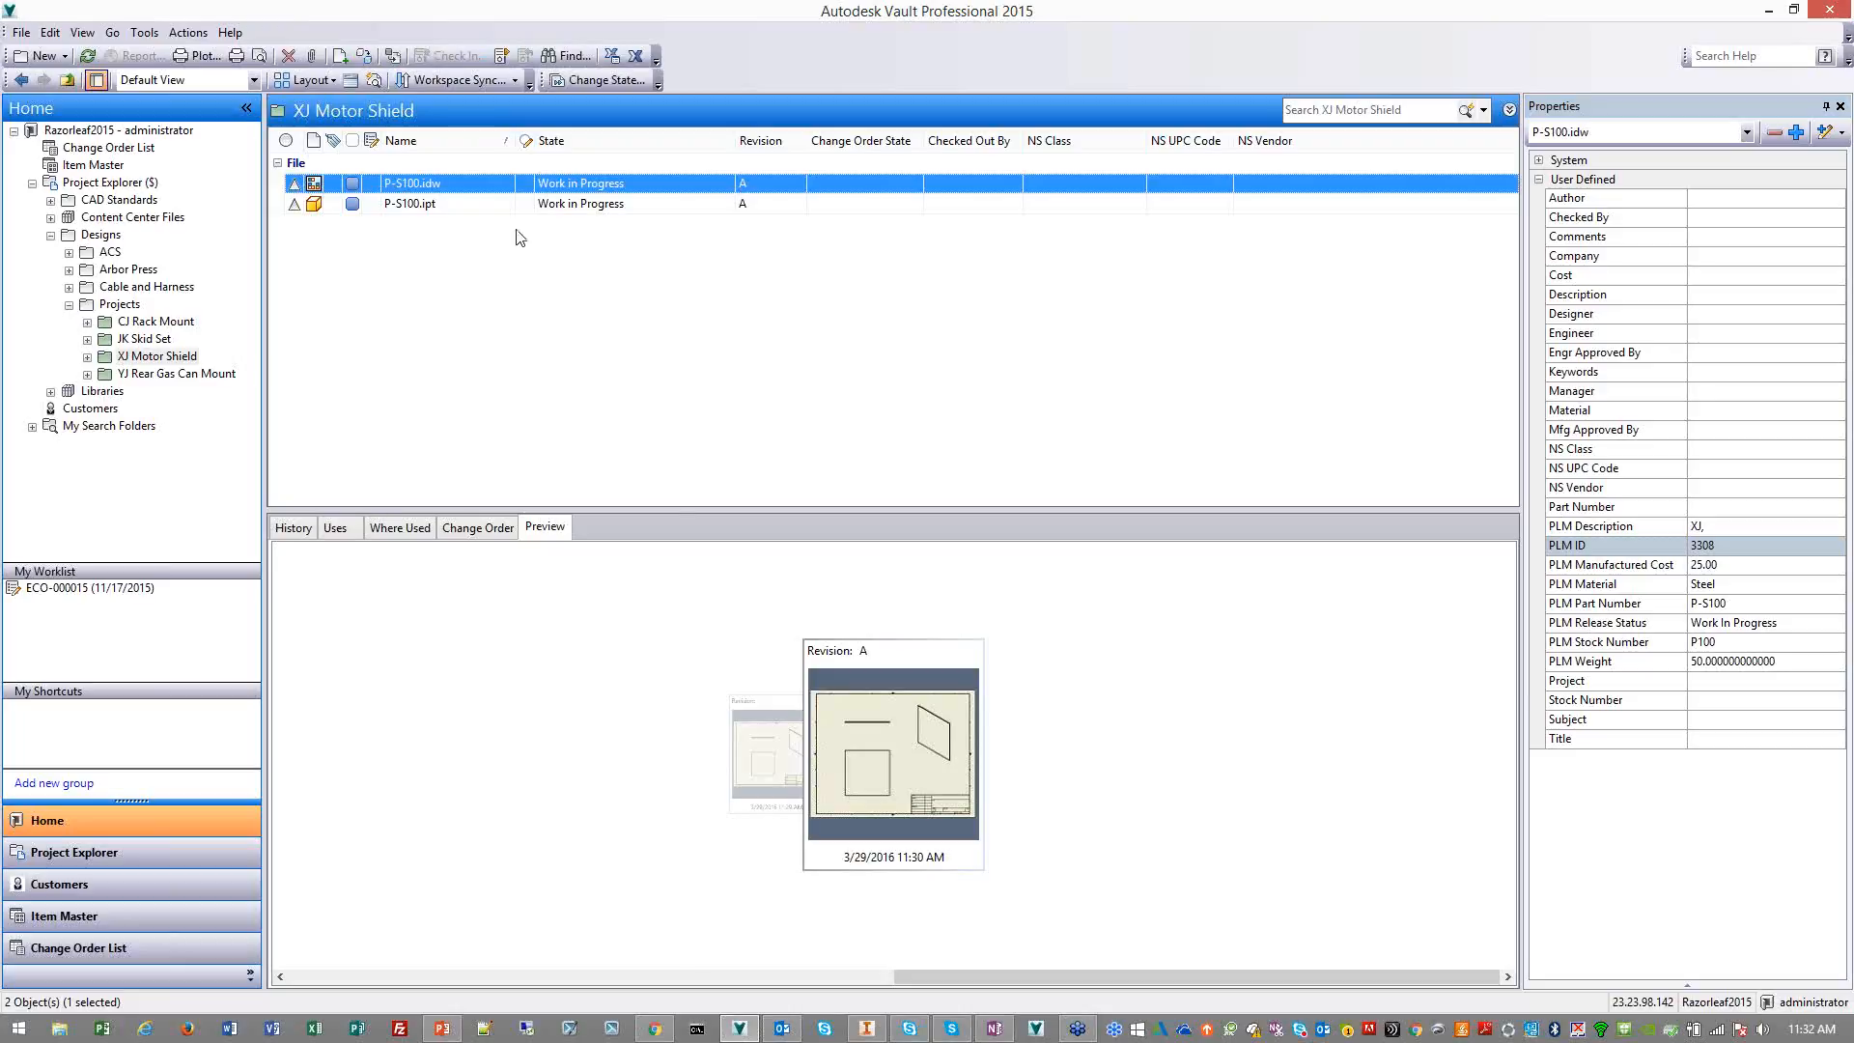
Change the lifecycle state of P-S100.idw and P-S100.ipt to Released, keeping the comment "Released to manufacturing (Send DWF to PLM)"
shift+click(502, 207)
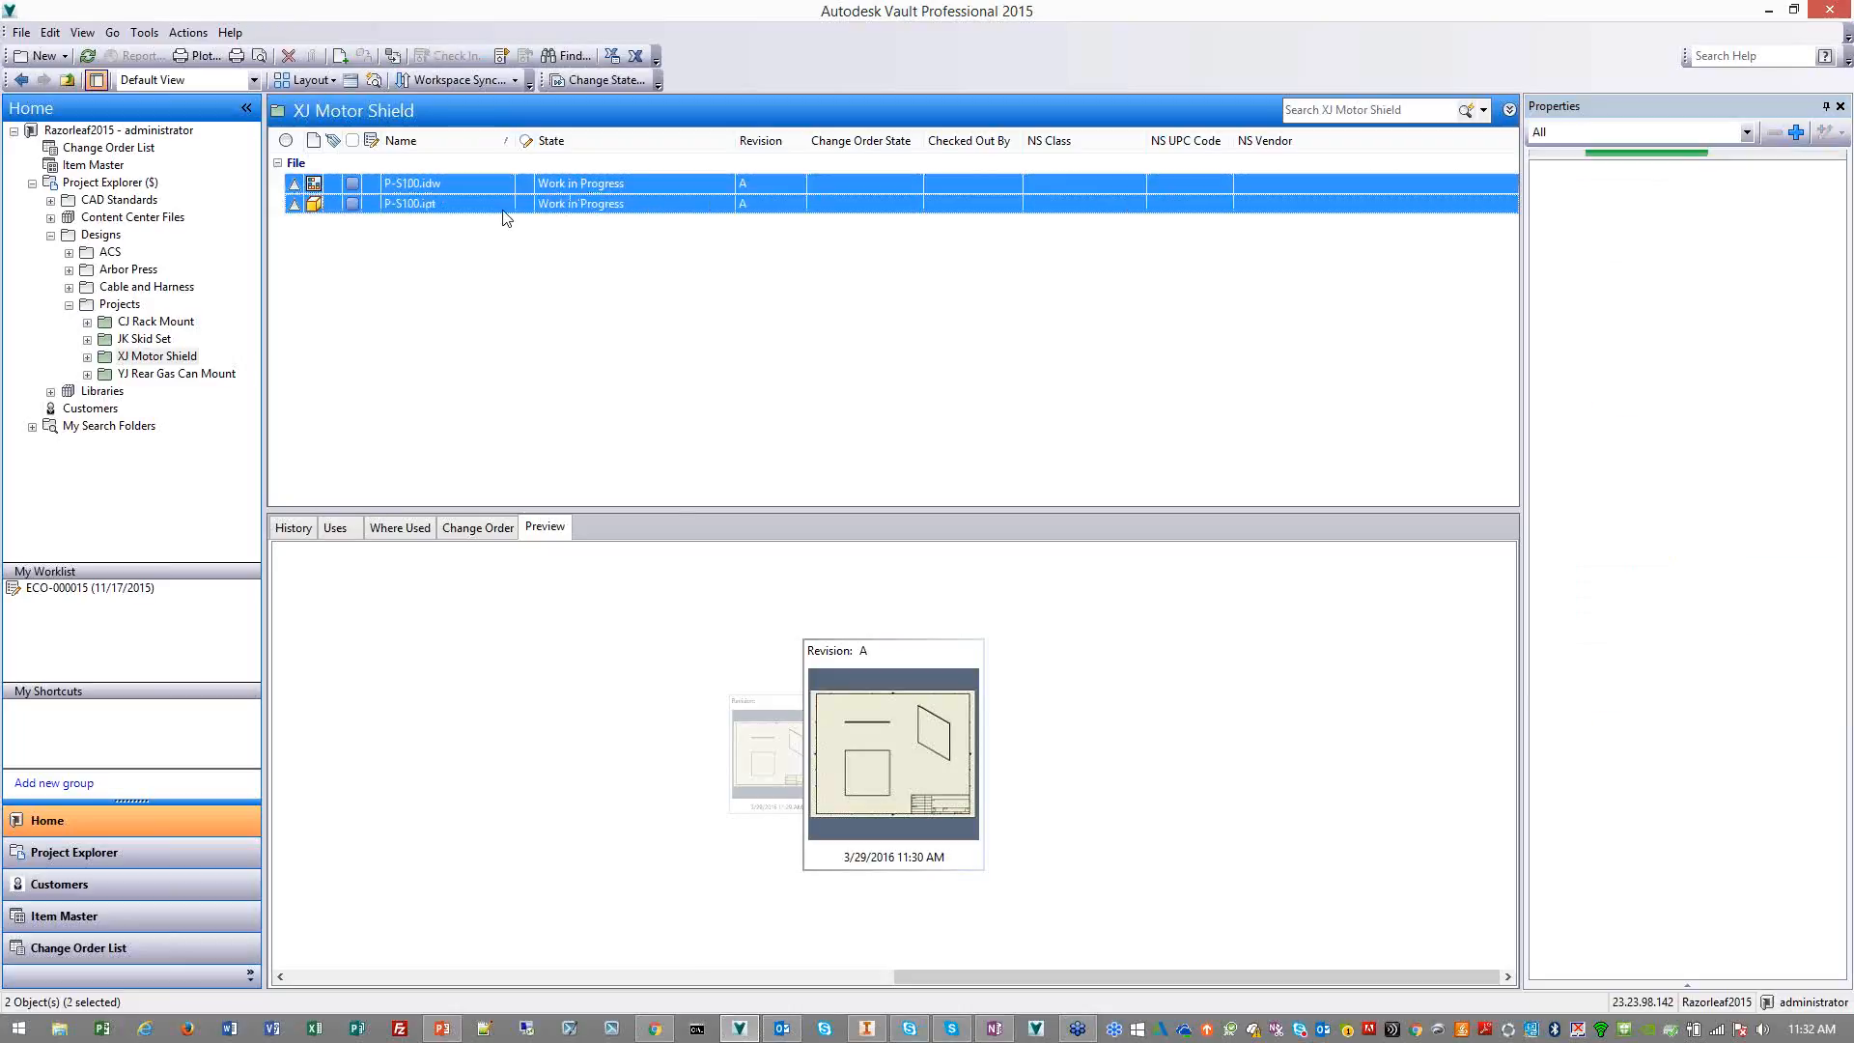
right_click(594, 188)
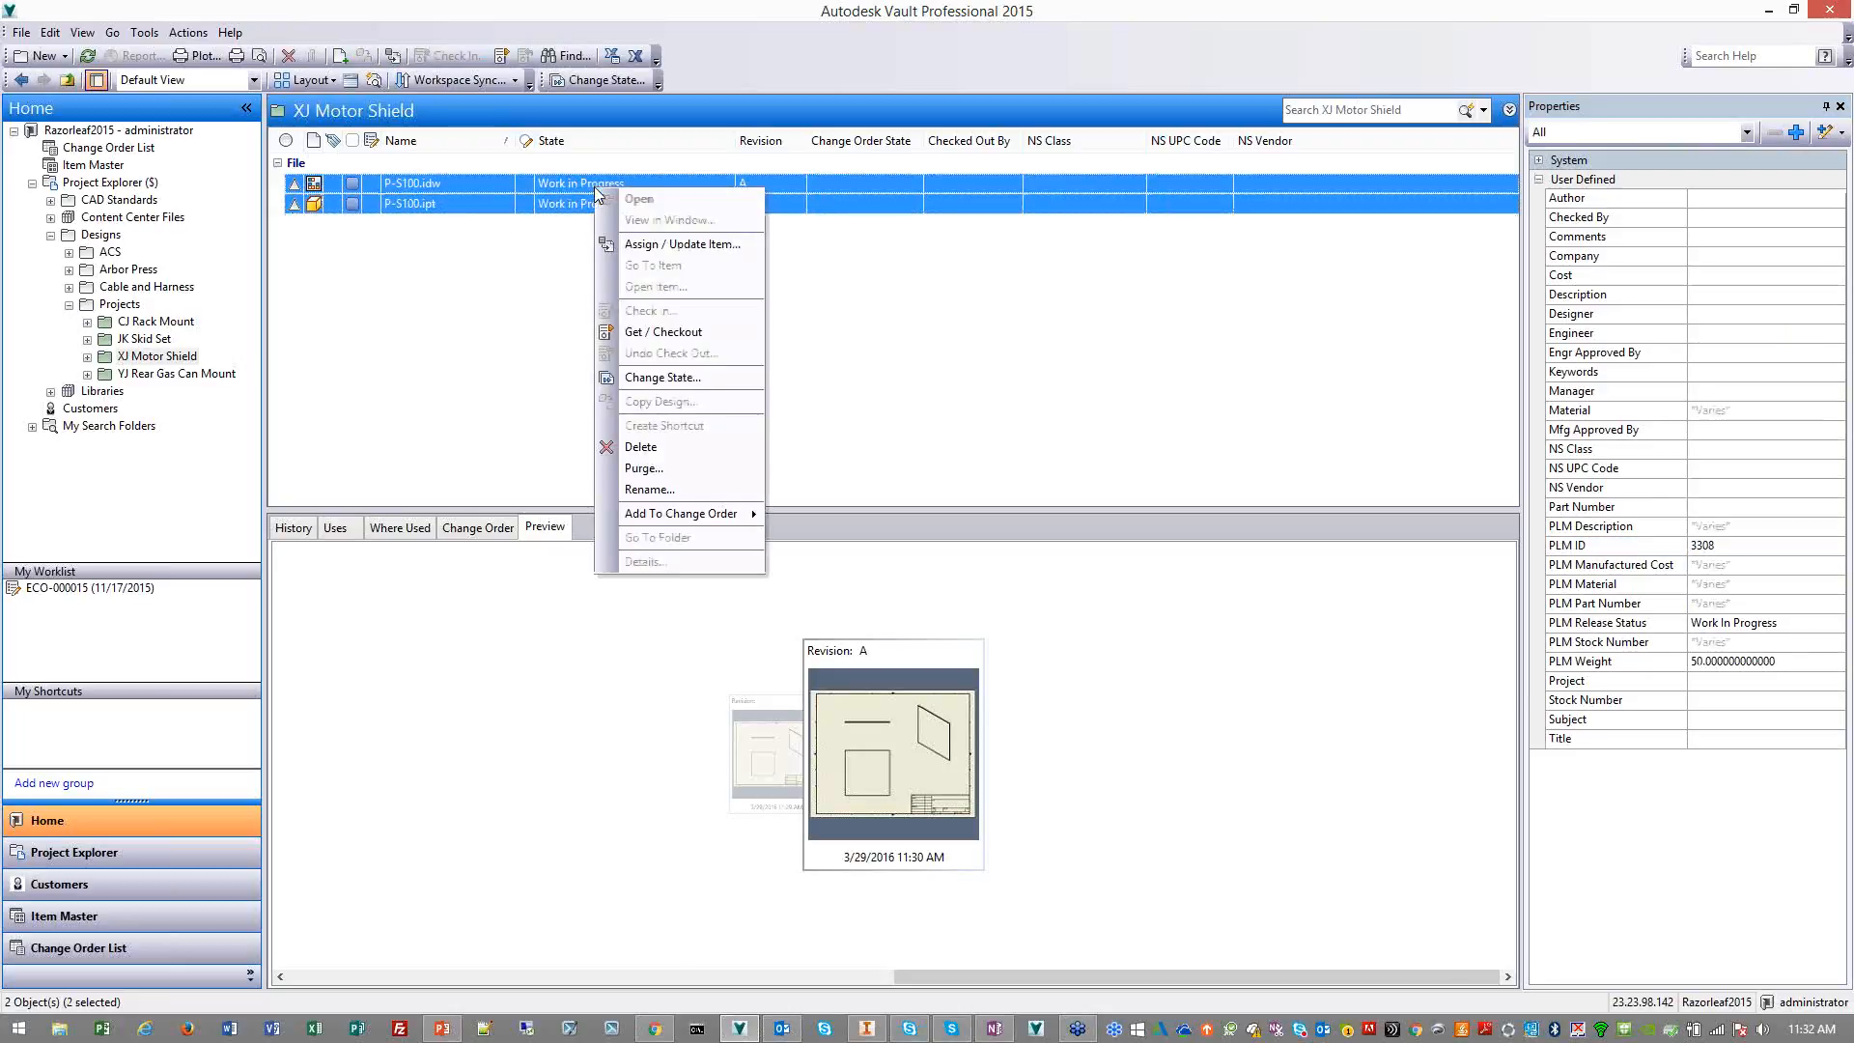
click(682, 378)
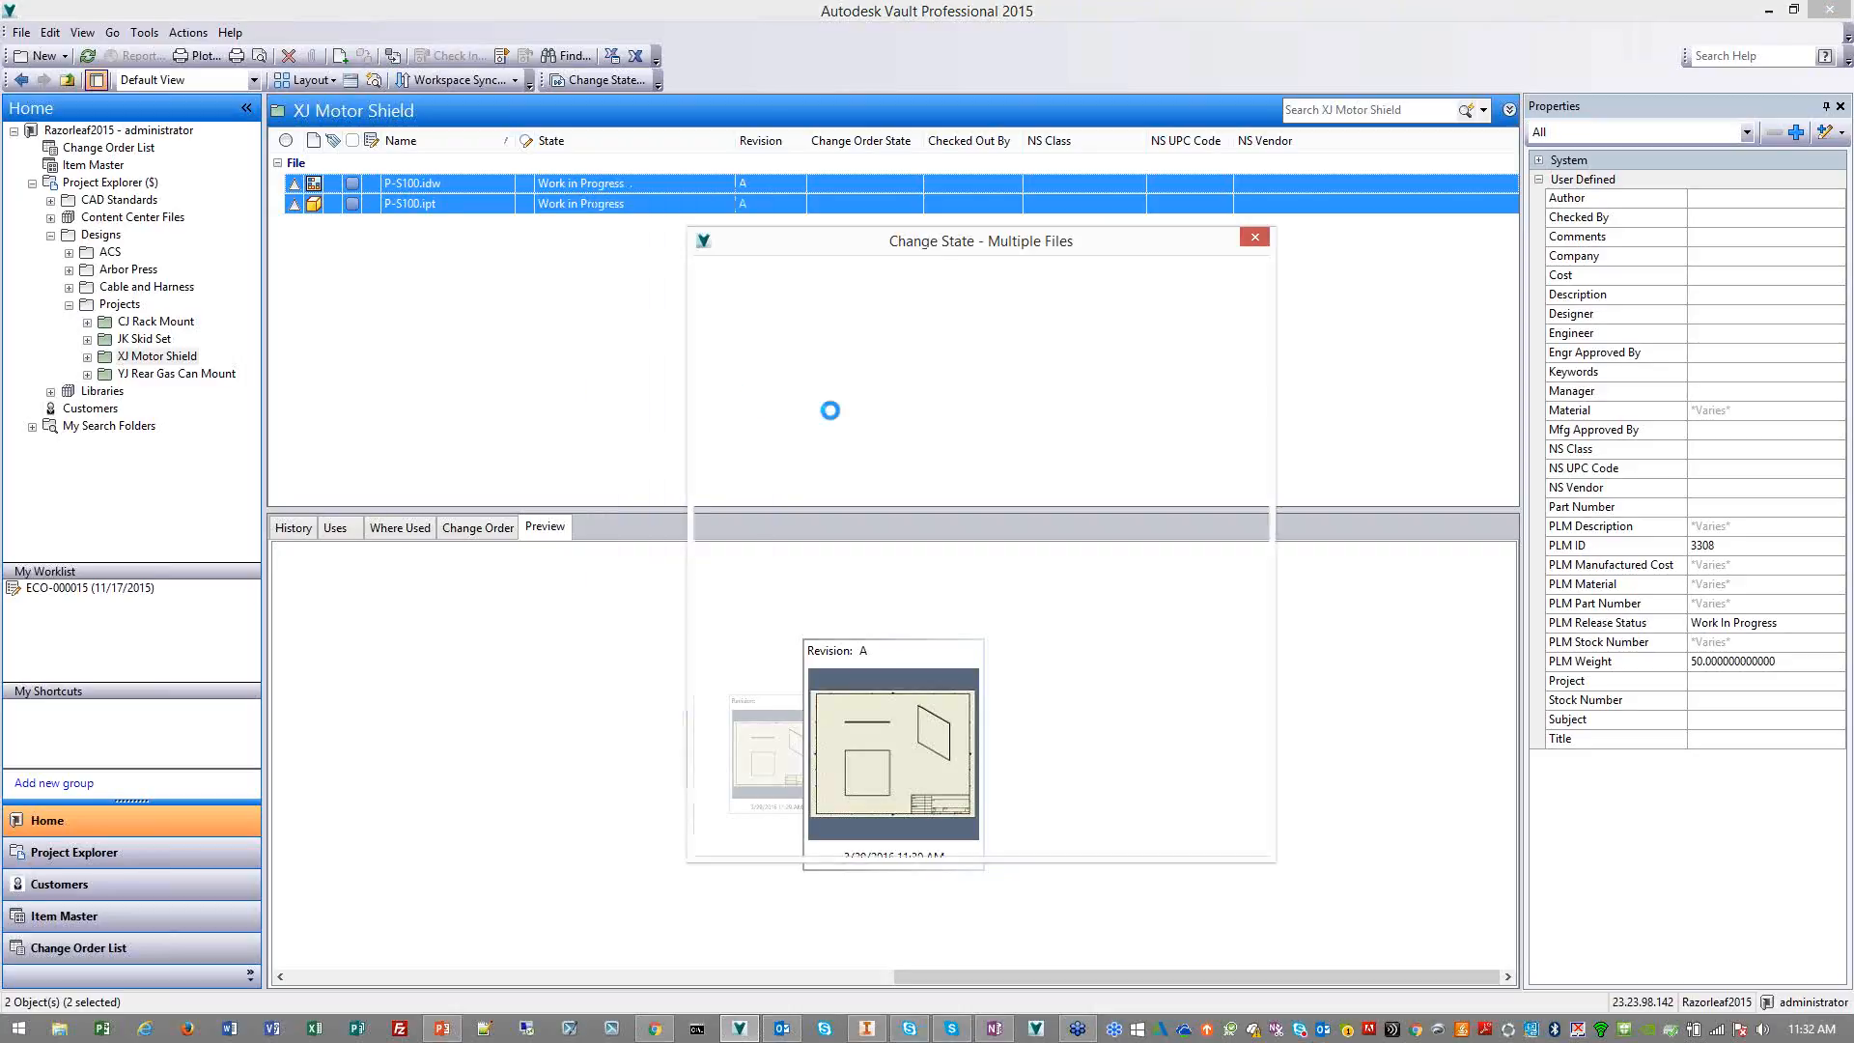
click(1155, 301)
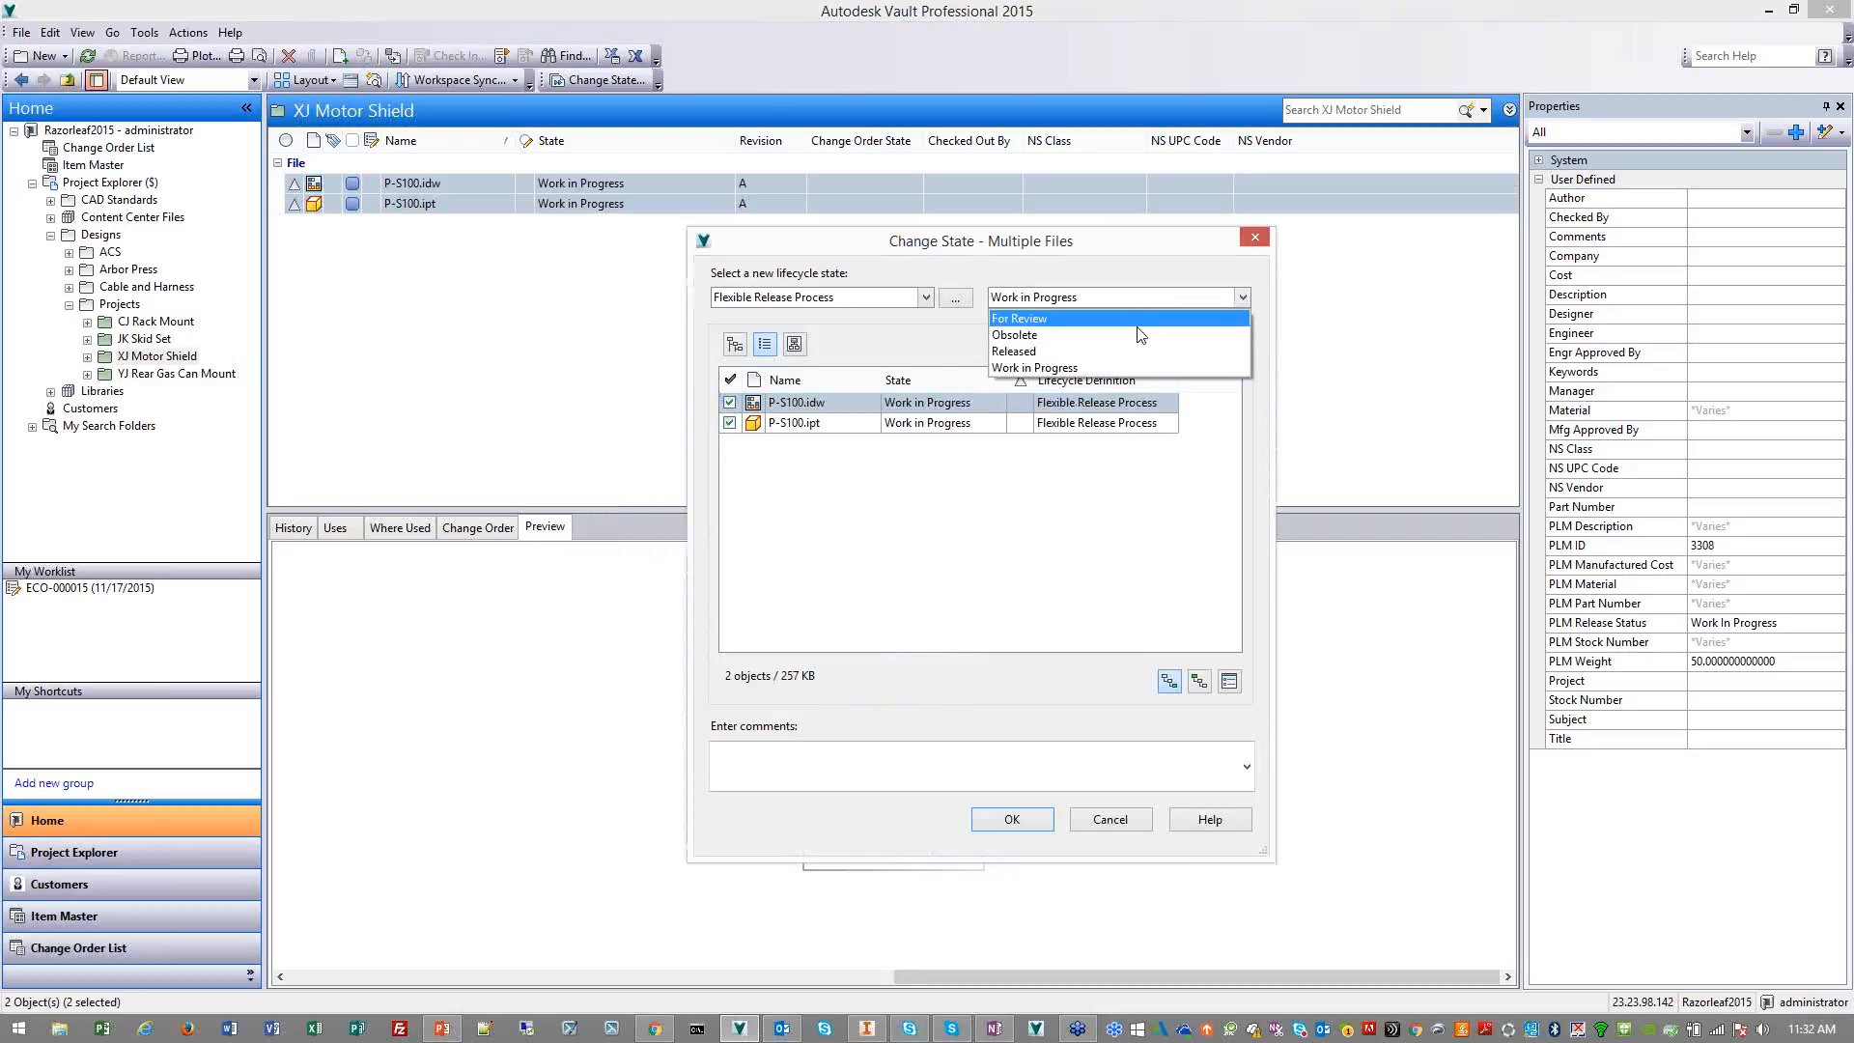
click(1063, 350)
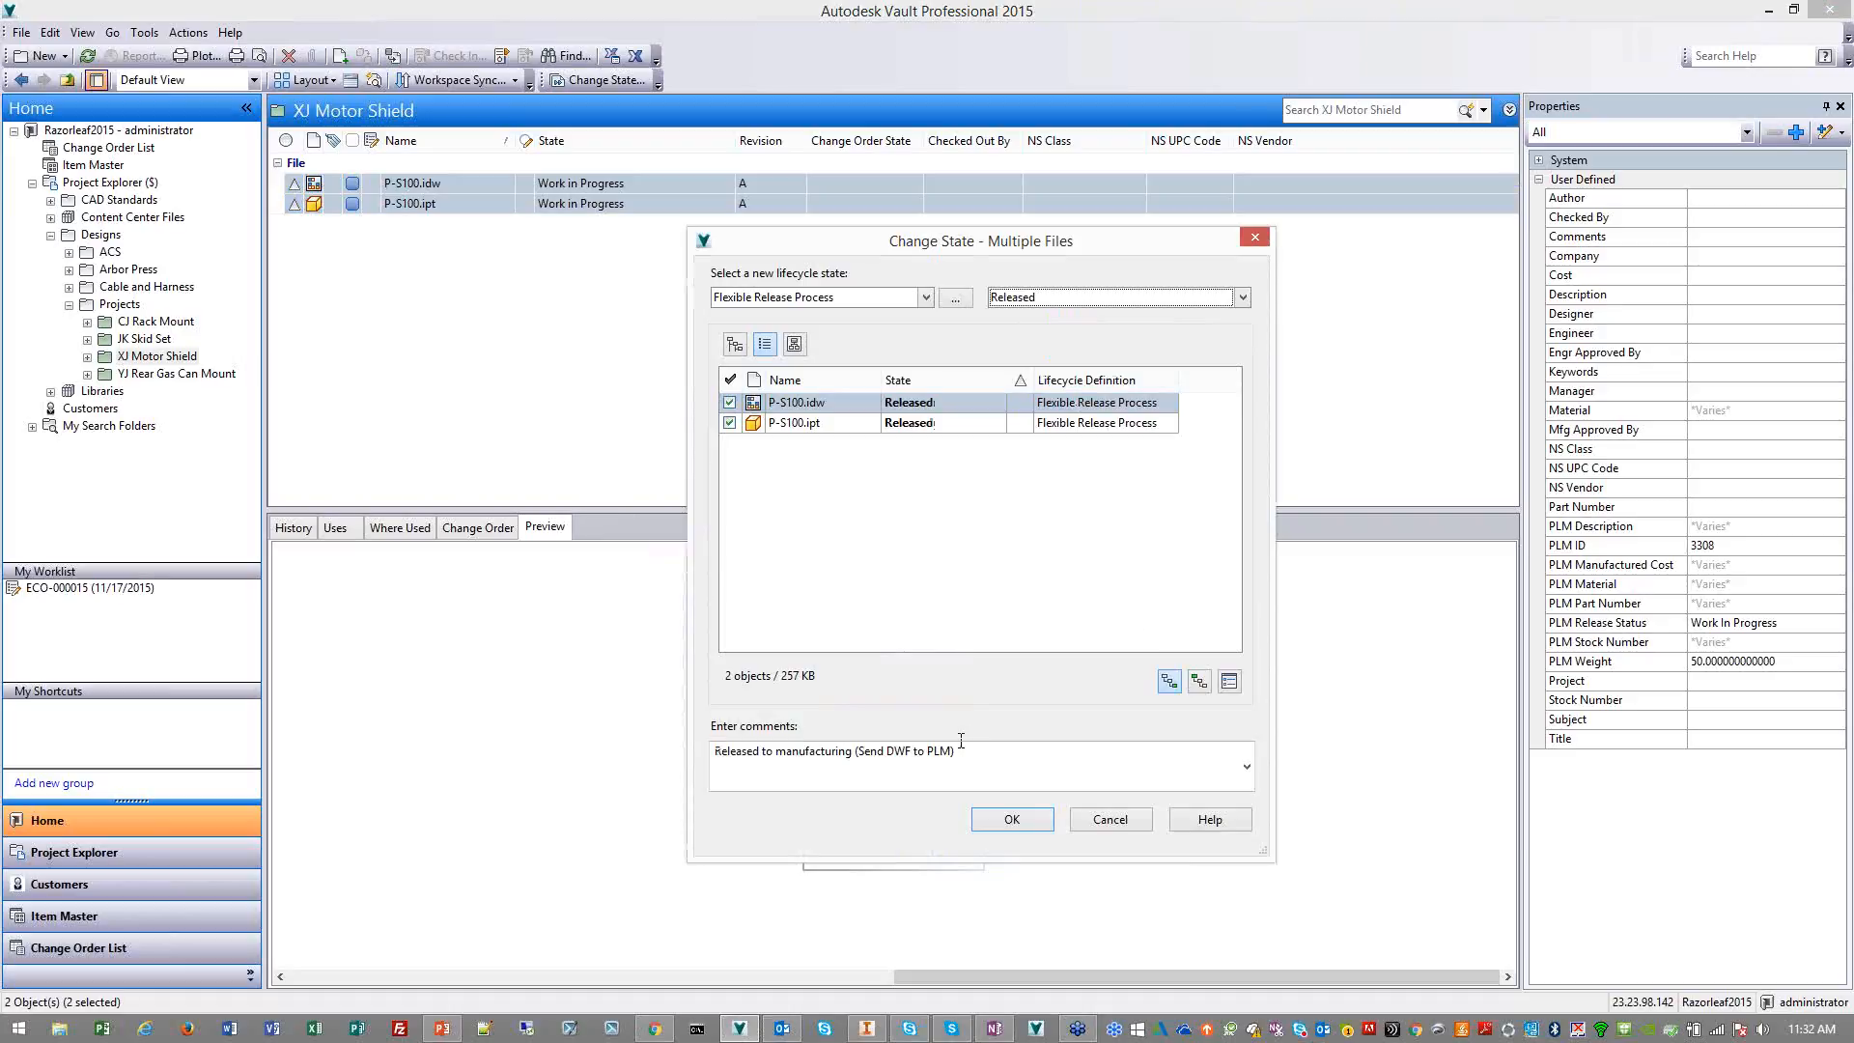
click(965, 752)
drag(965, 753, 715, 752)
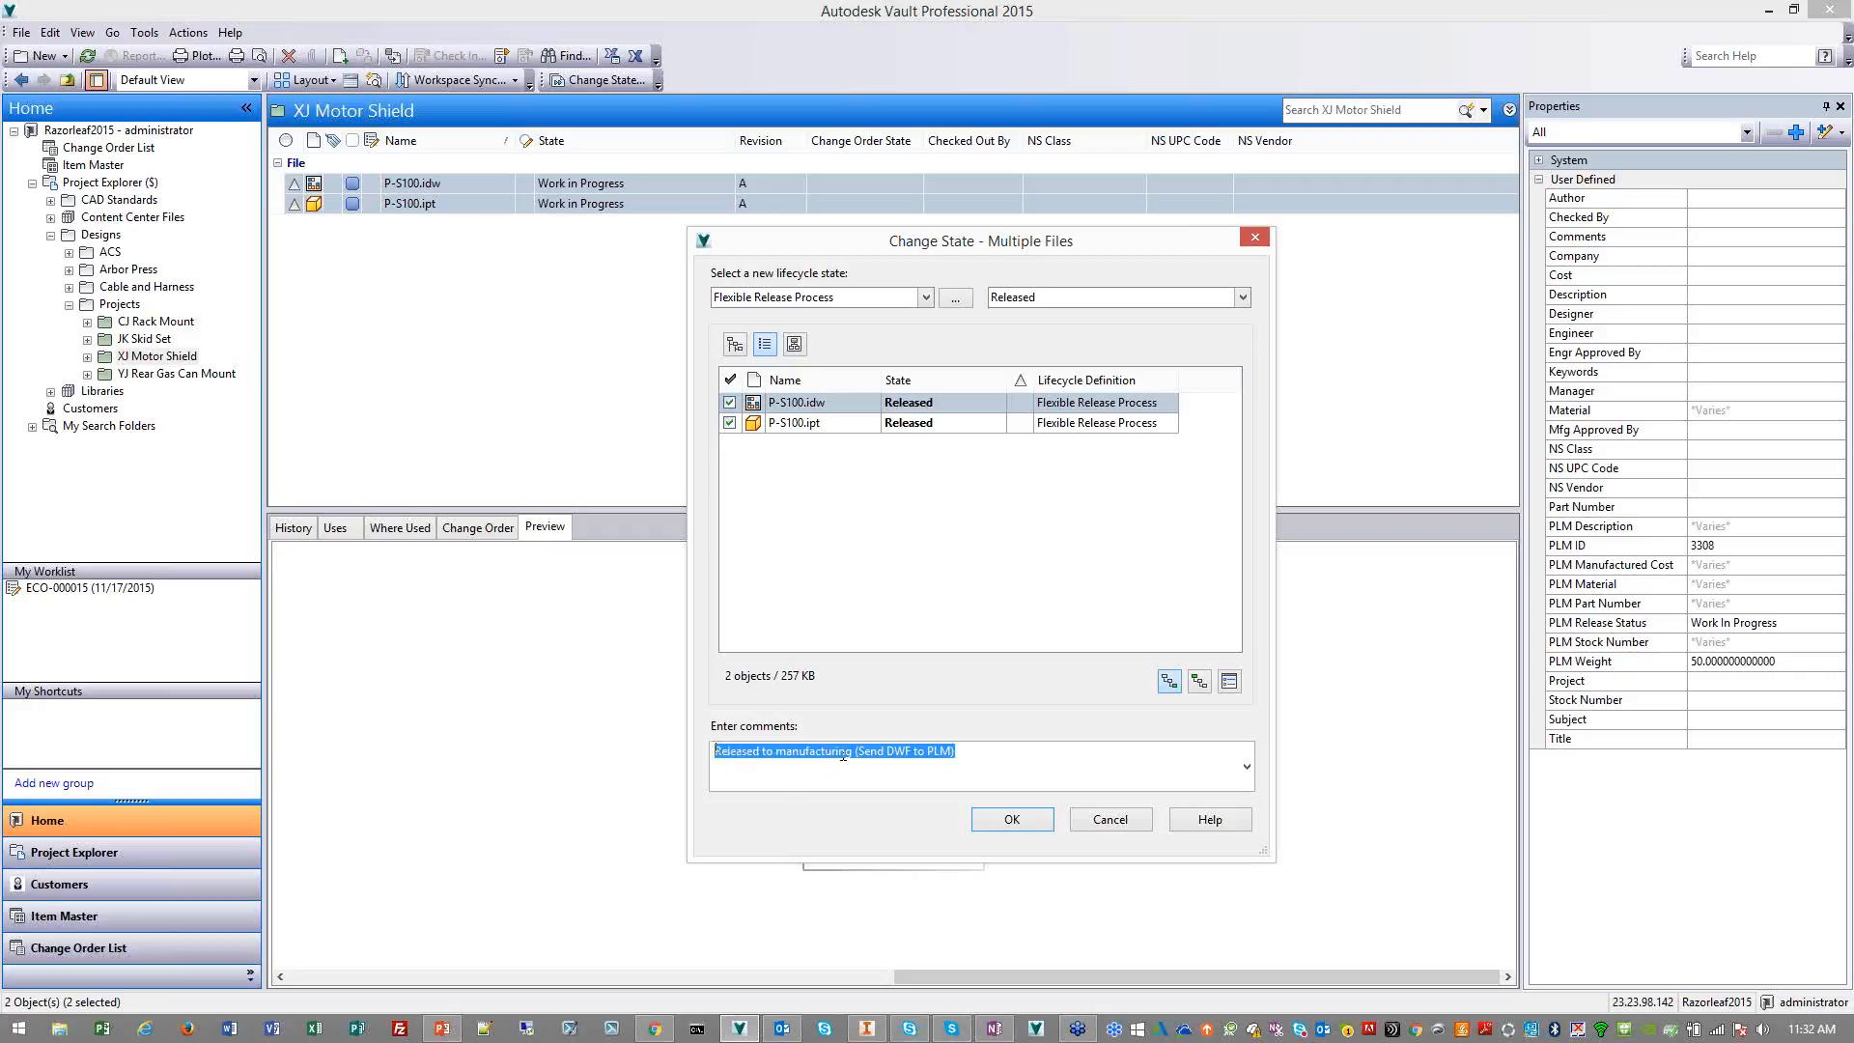
click(934, 753)
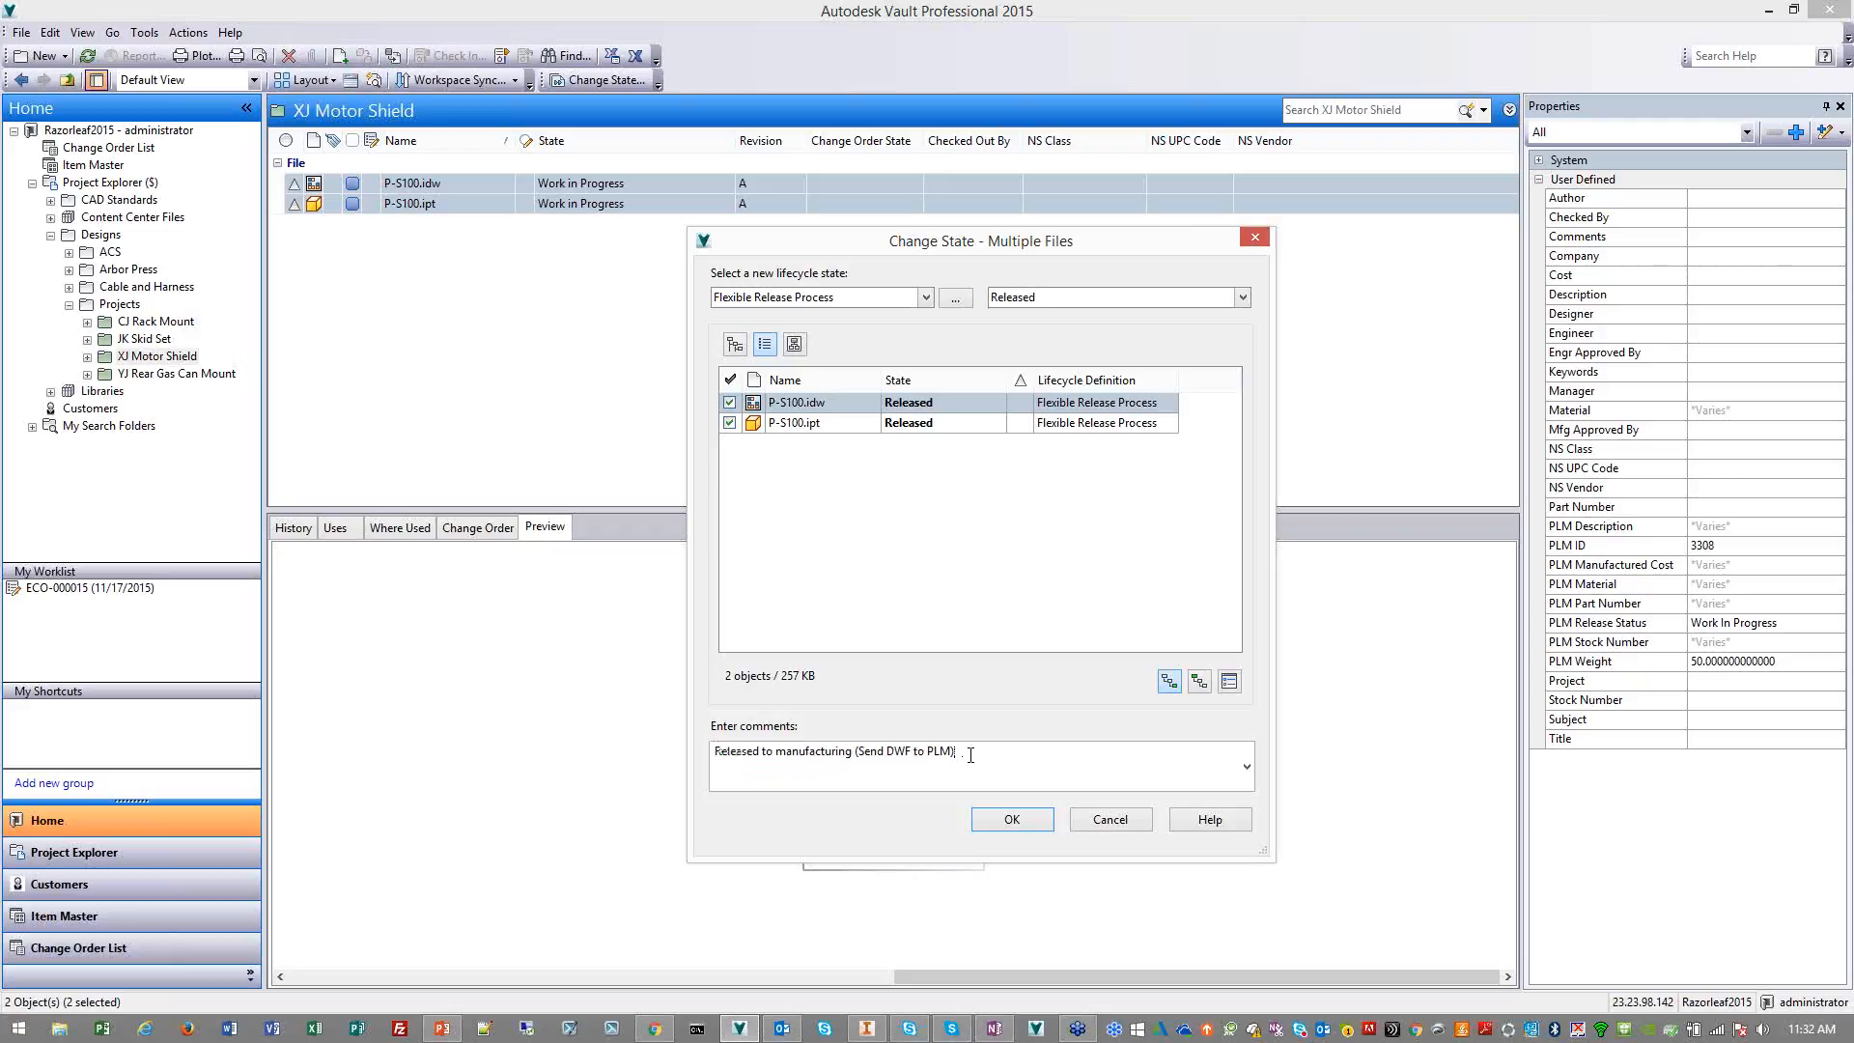
click(1022, 823)
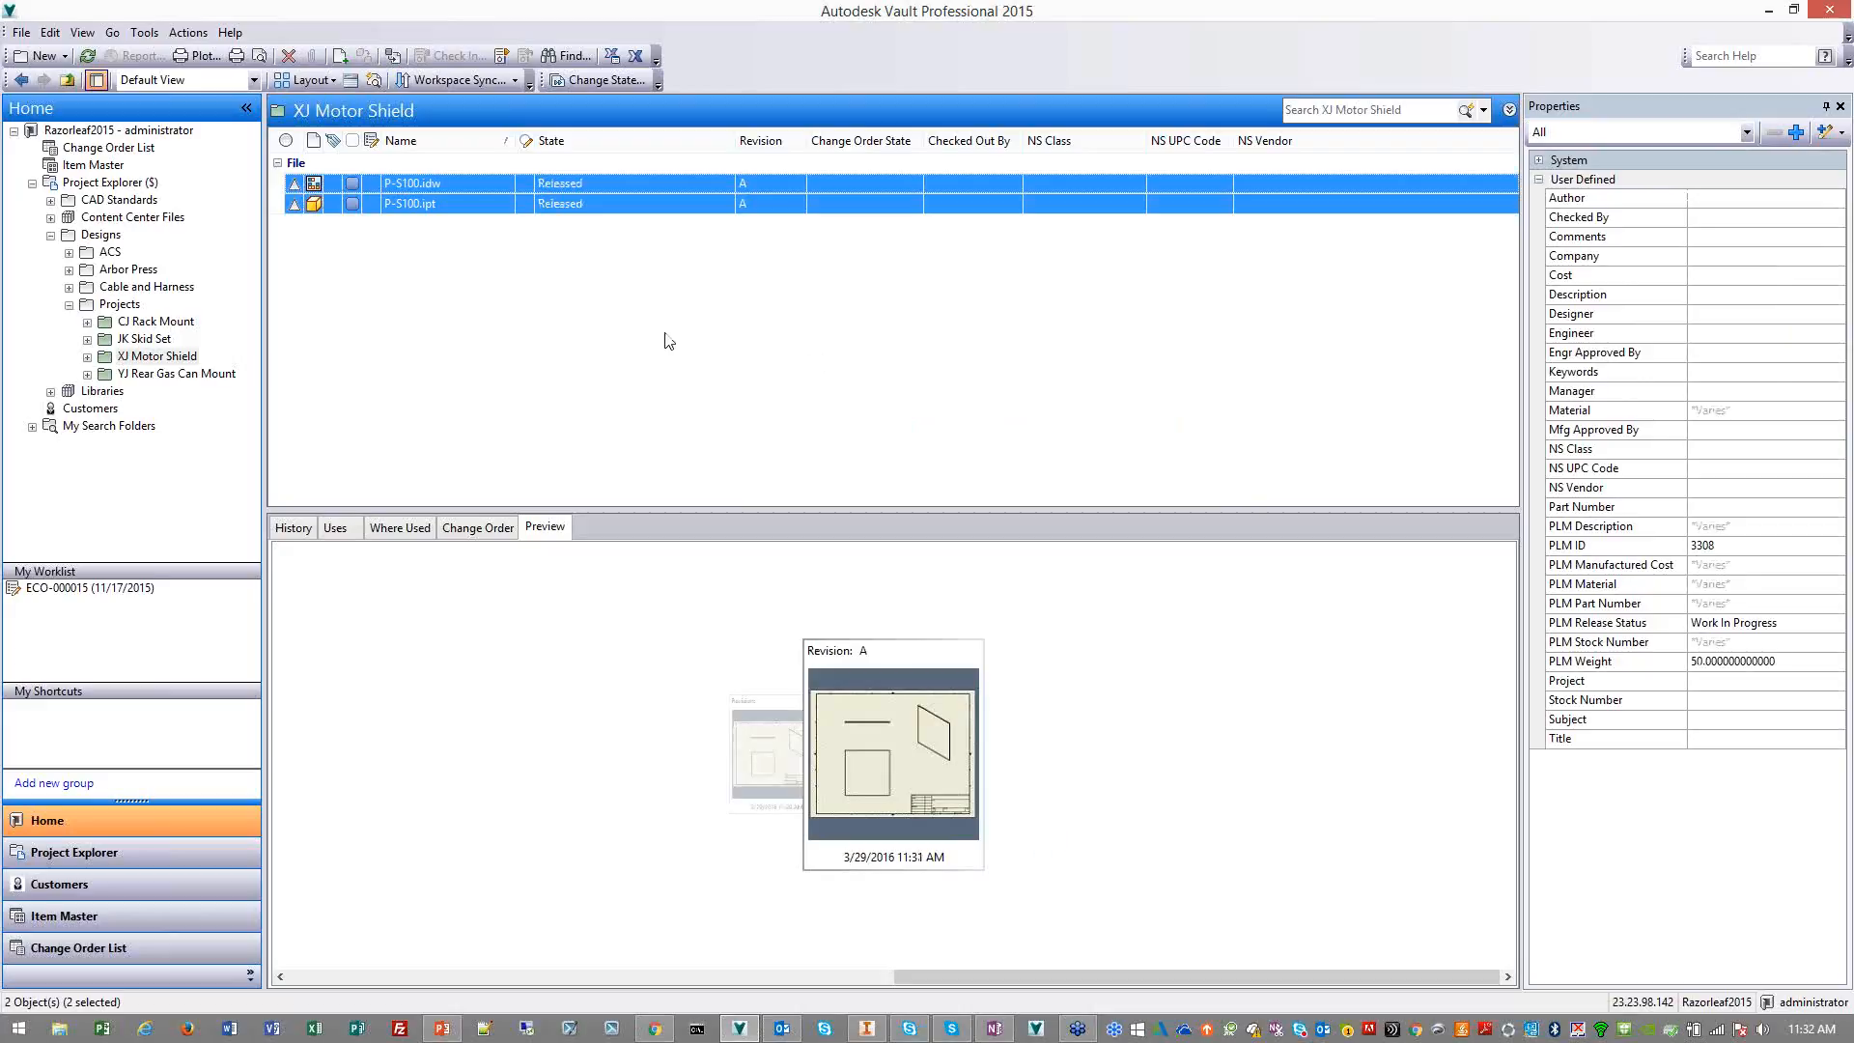
Switch to PLM 360 in the browser, reload item P-S100 and check its Vault details and attachments
click(468, 237)
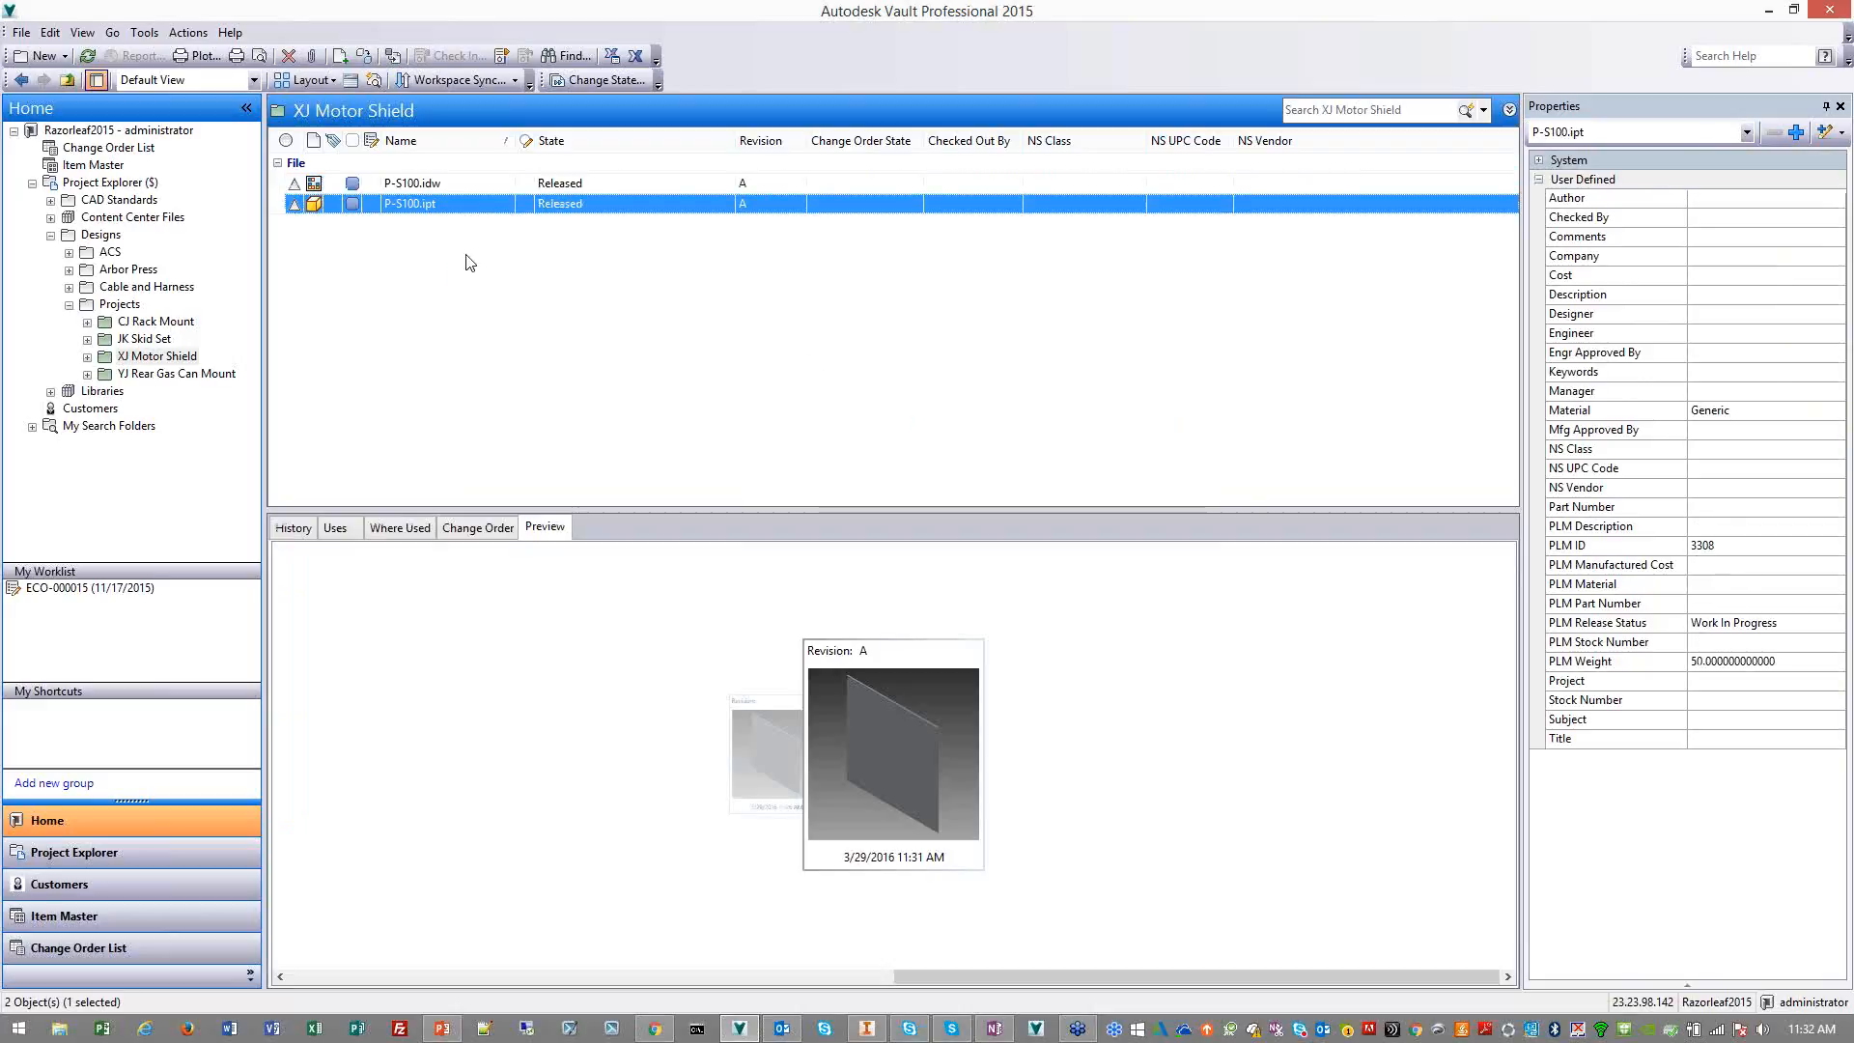
click(488, 183)
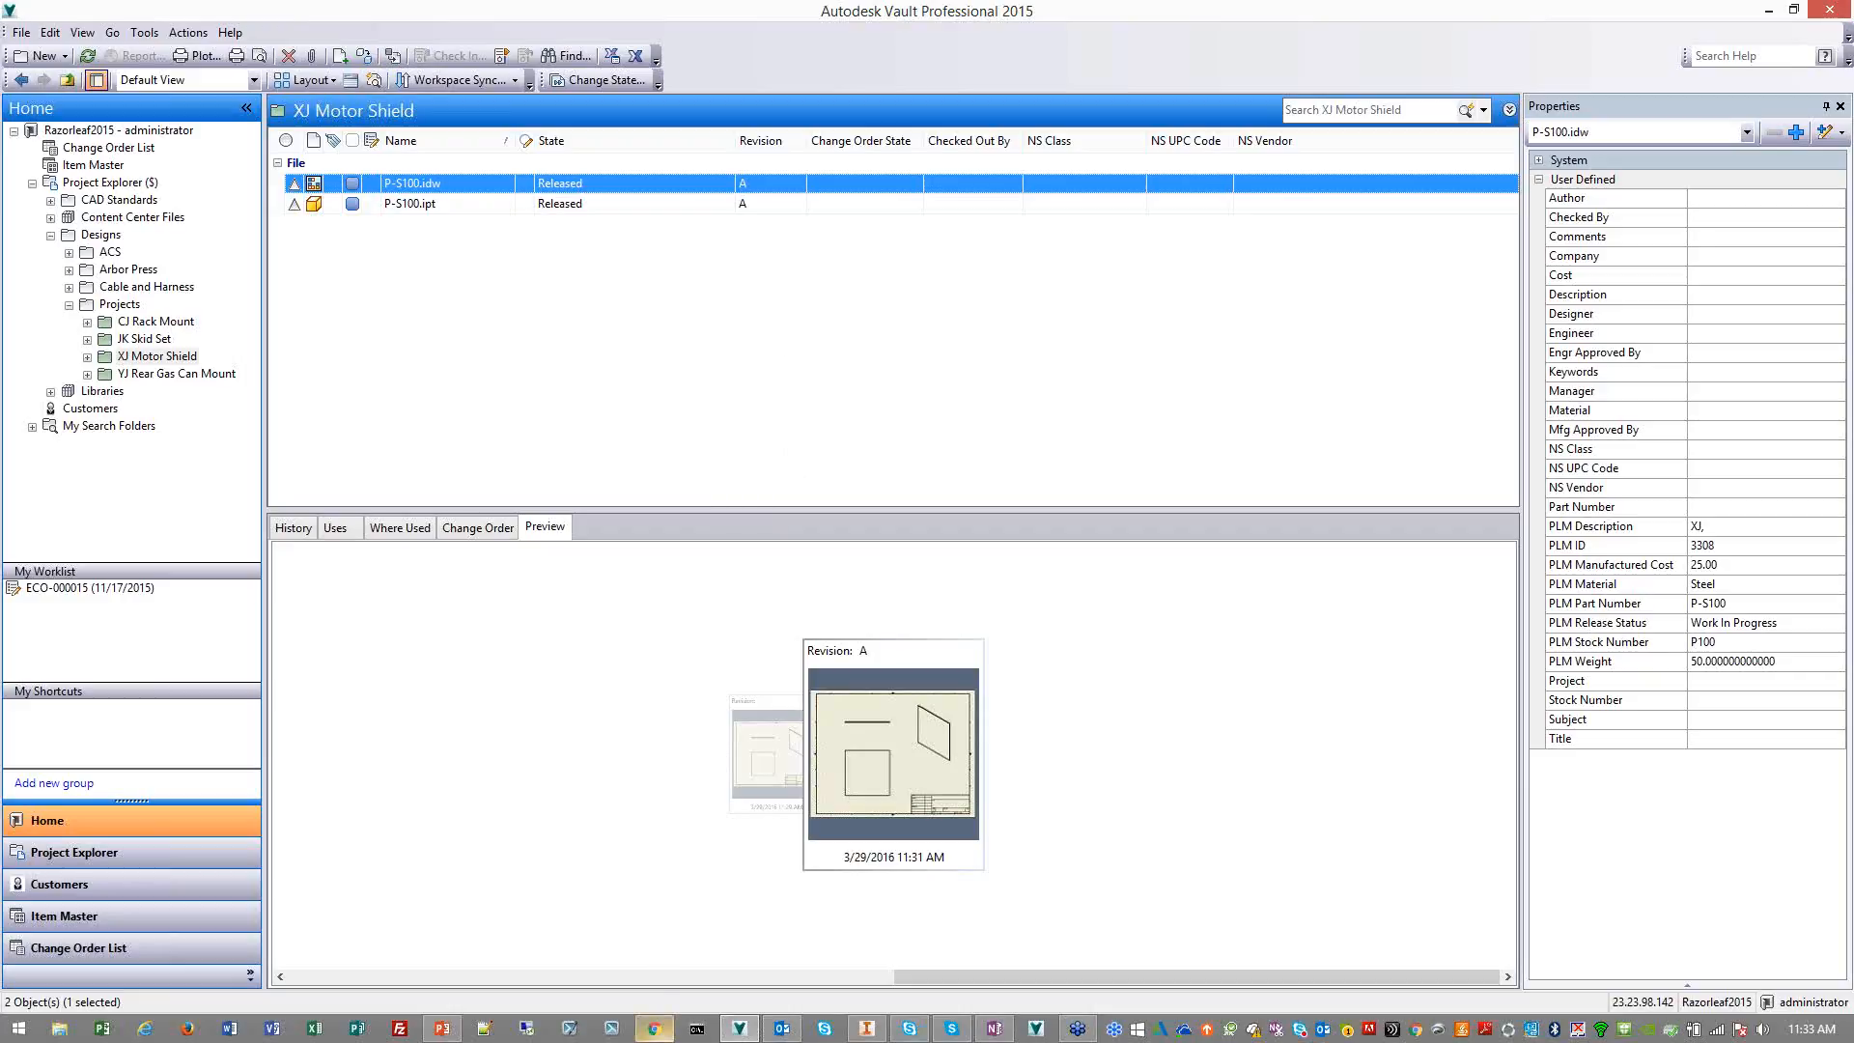
click(654, 1032)
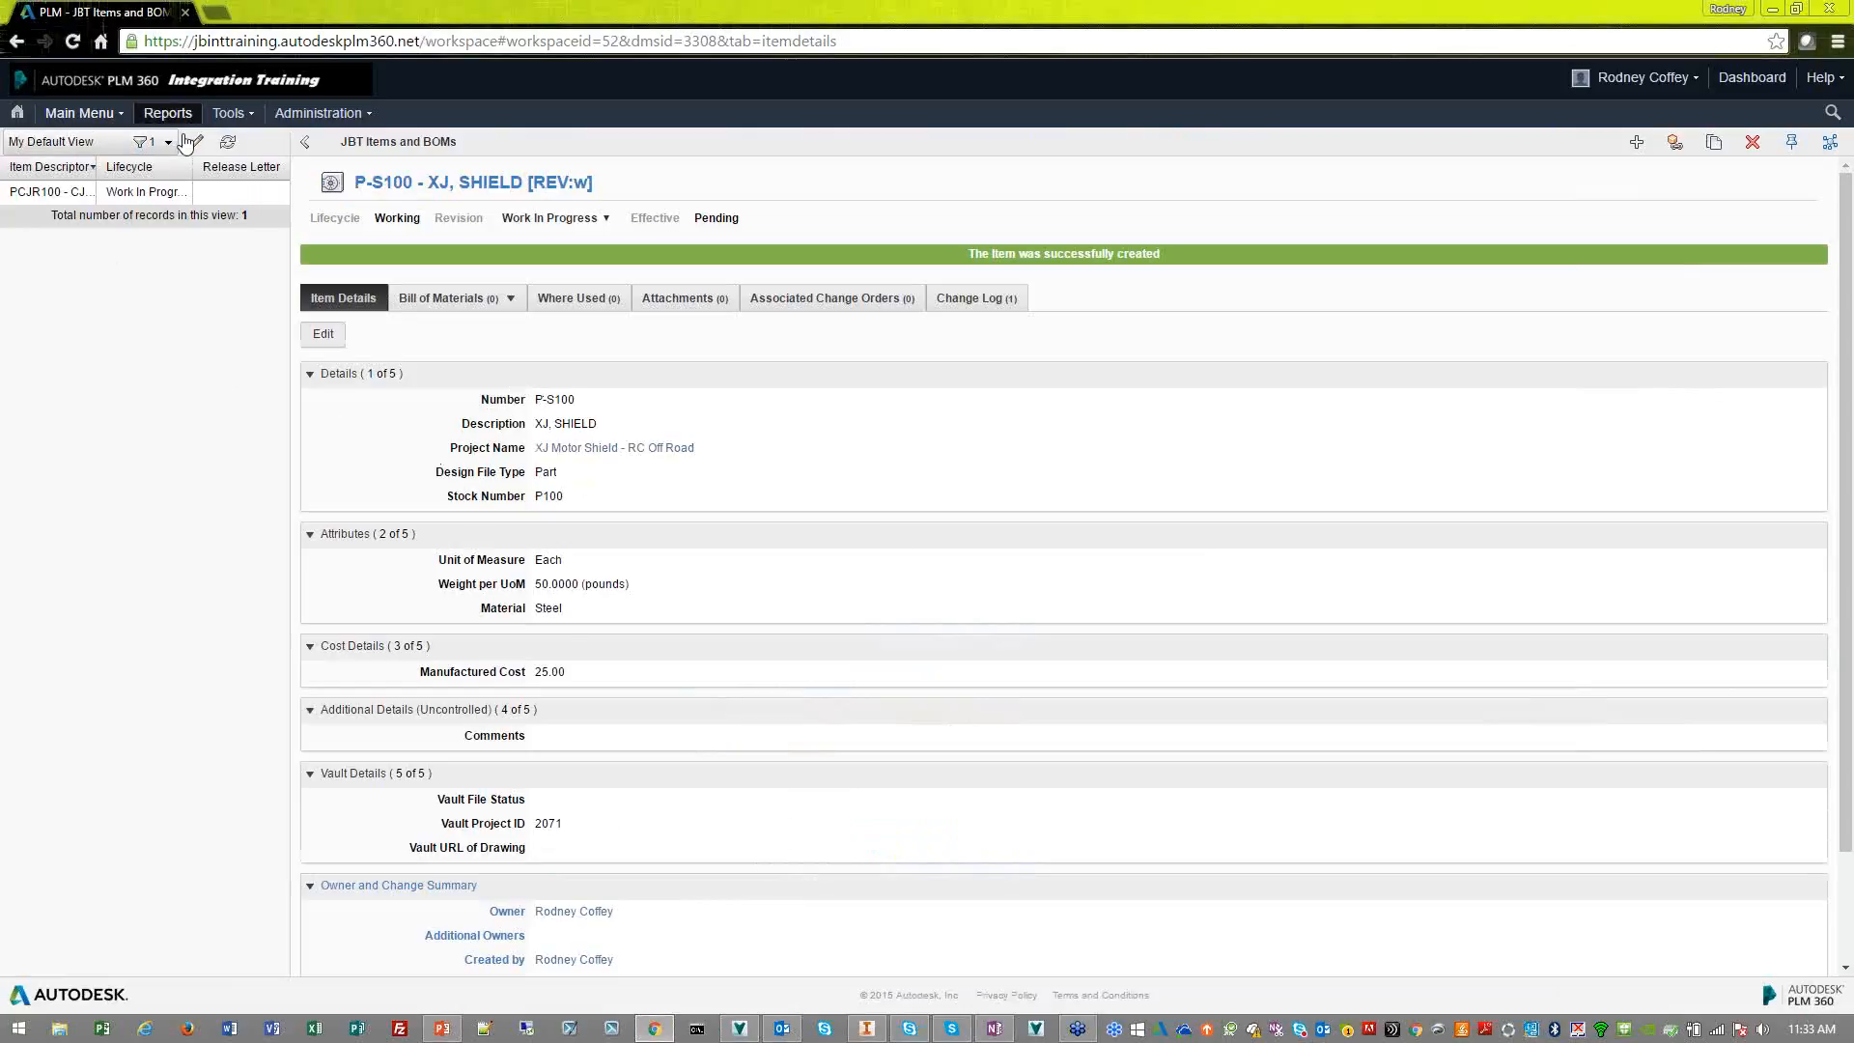
click(74, 42)
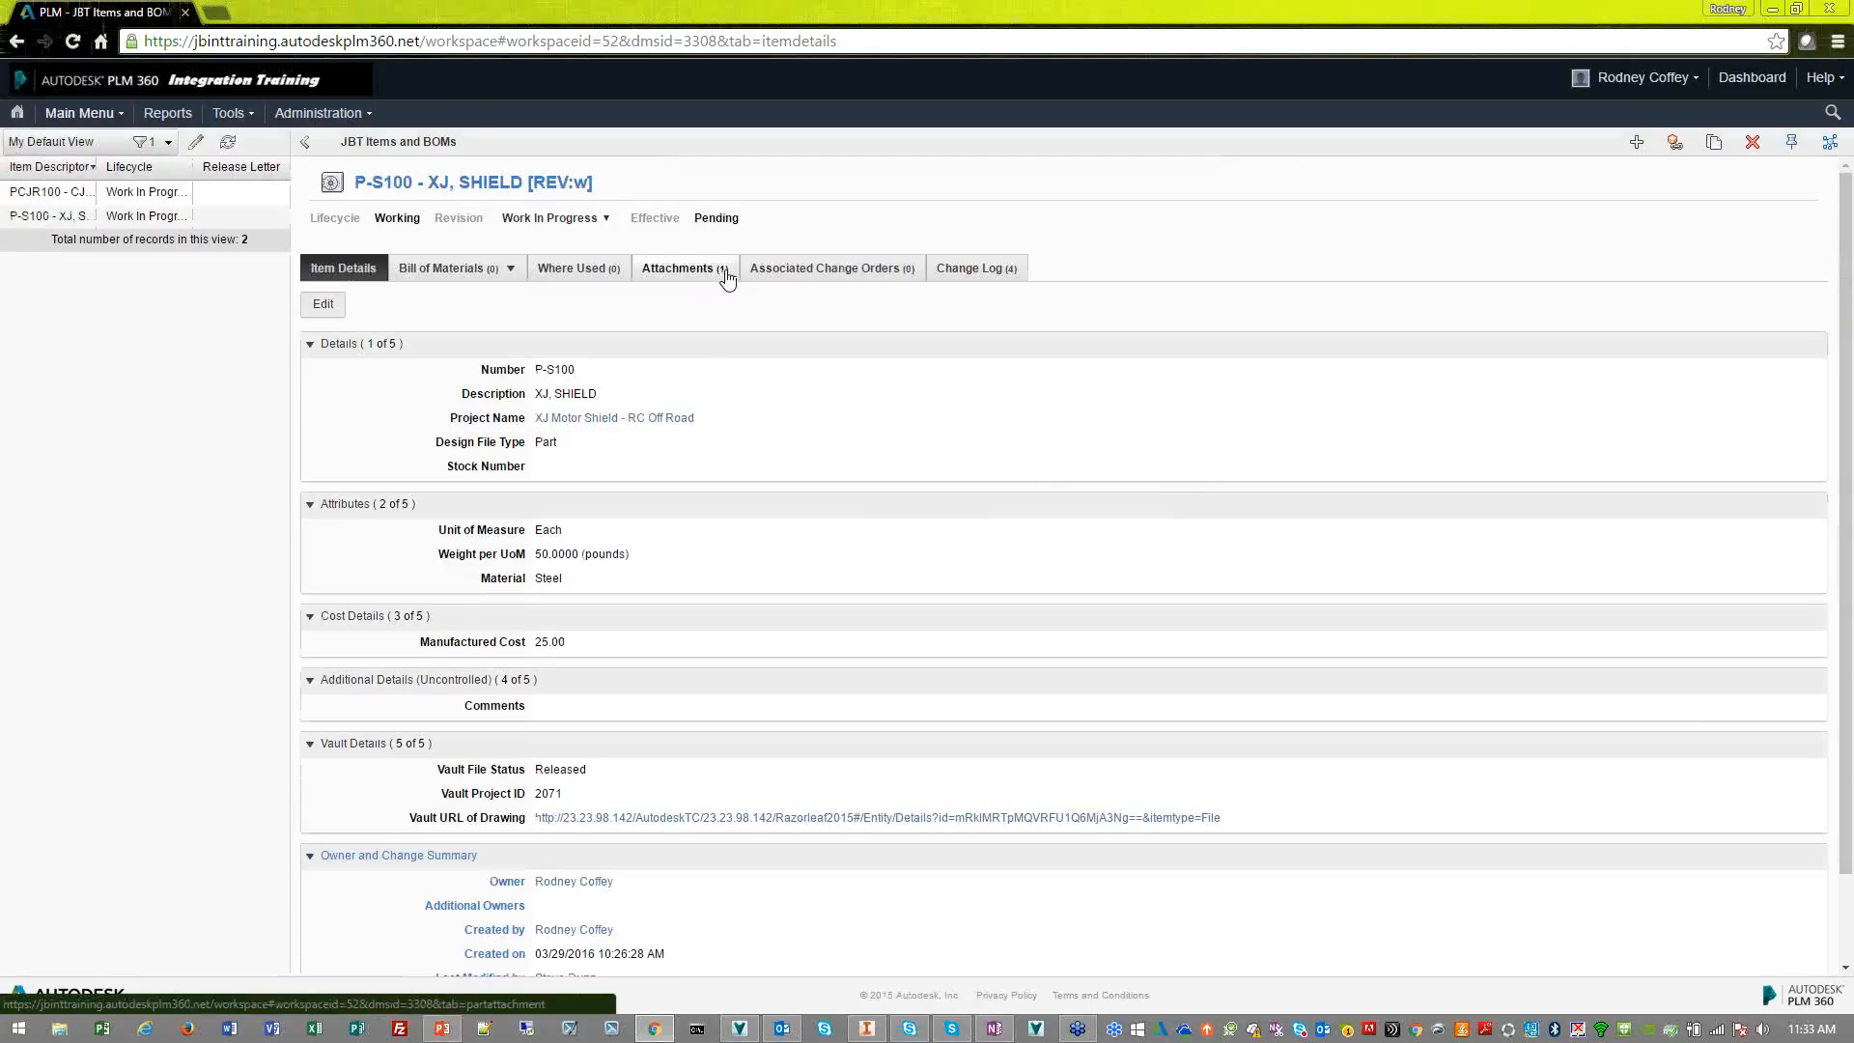
click(692, 273)
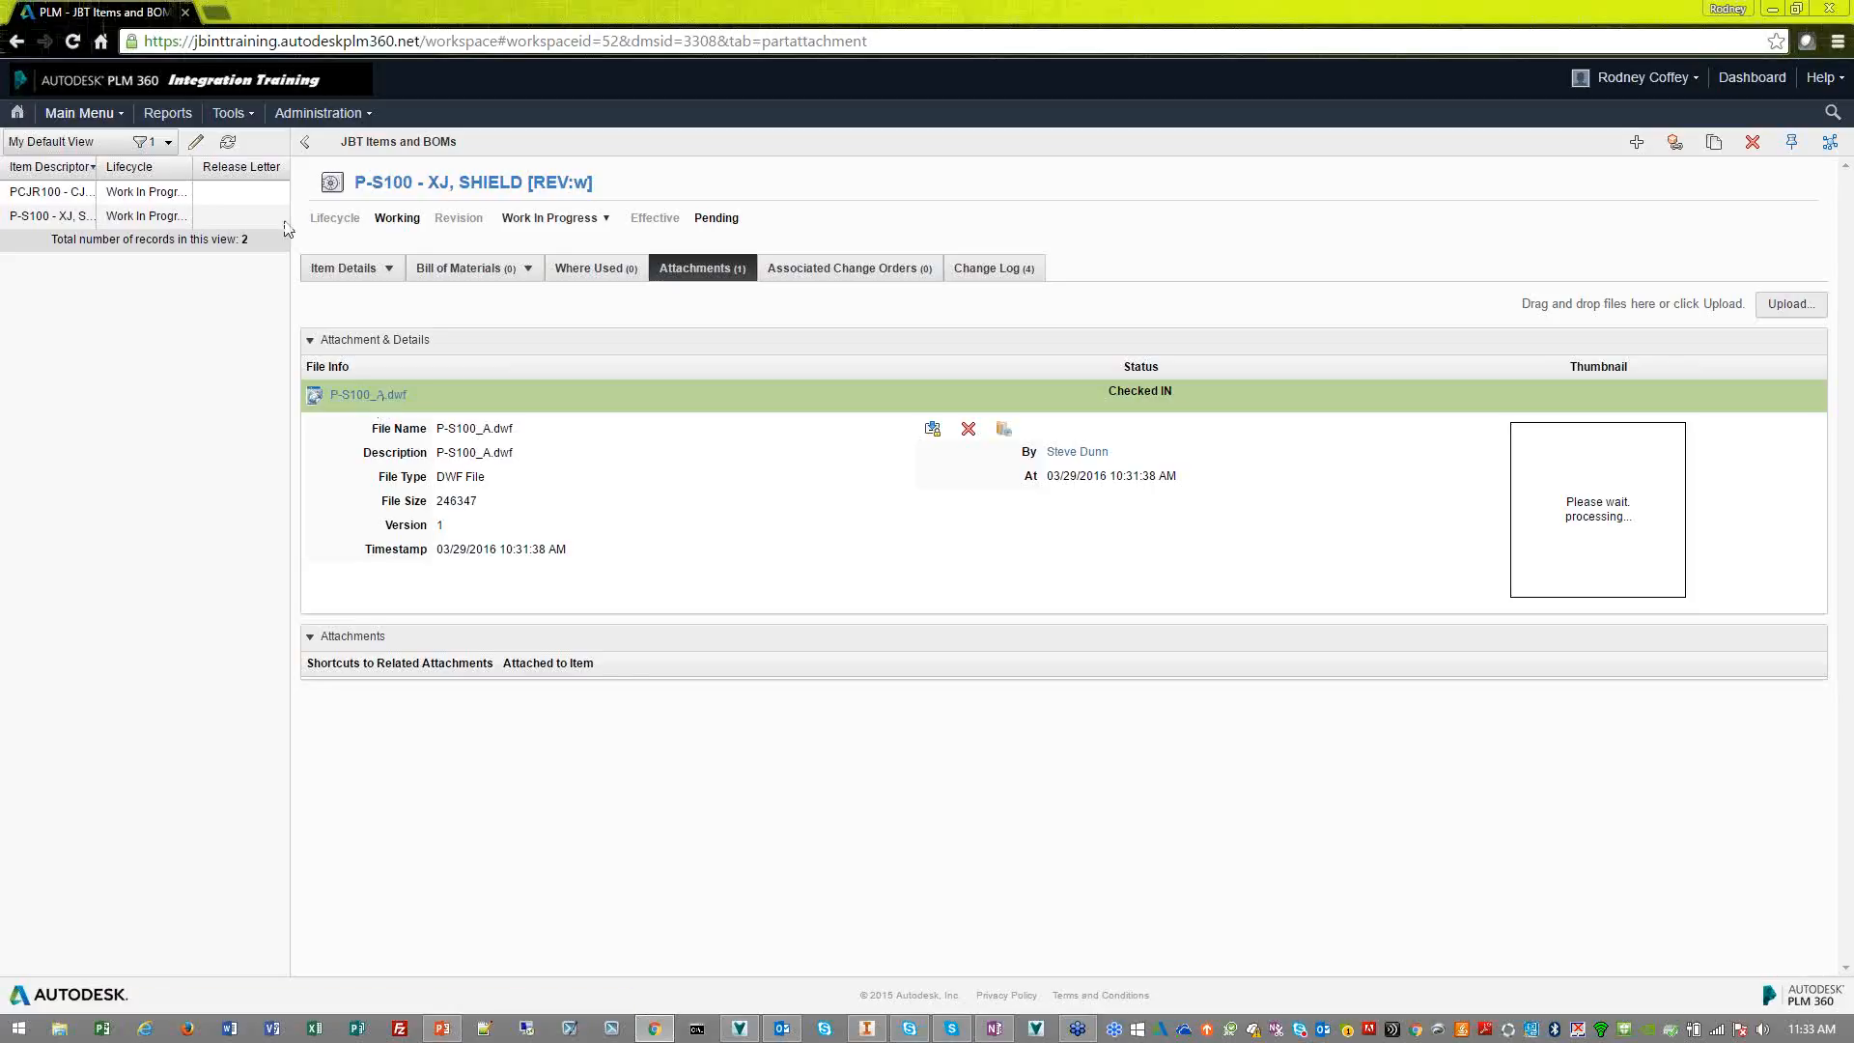
click(72, 40)
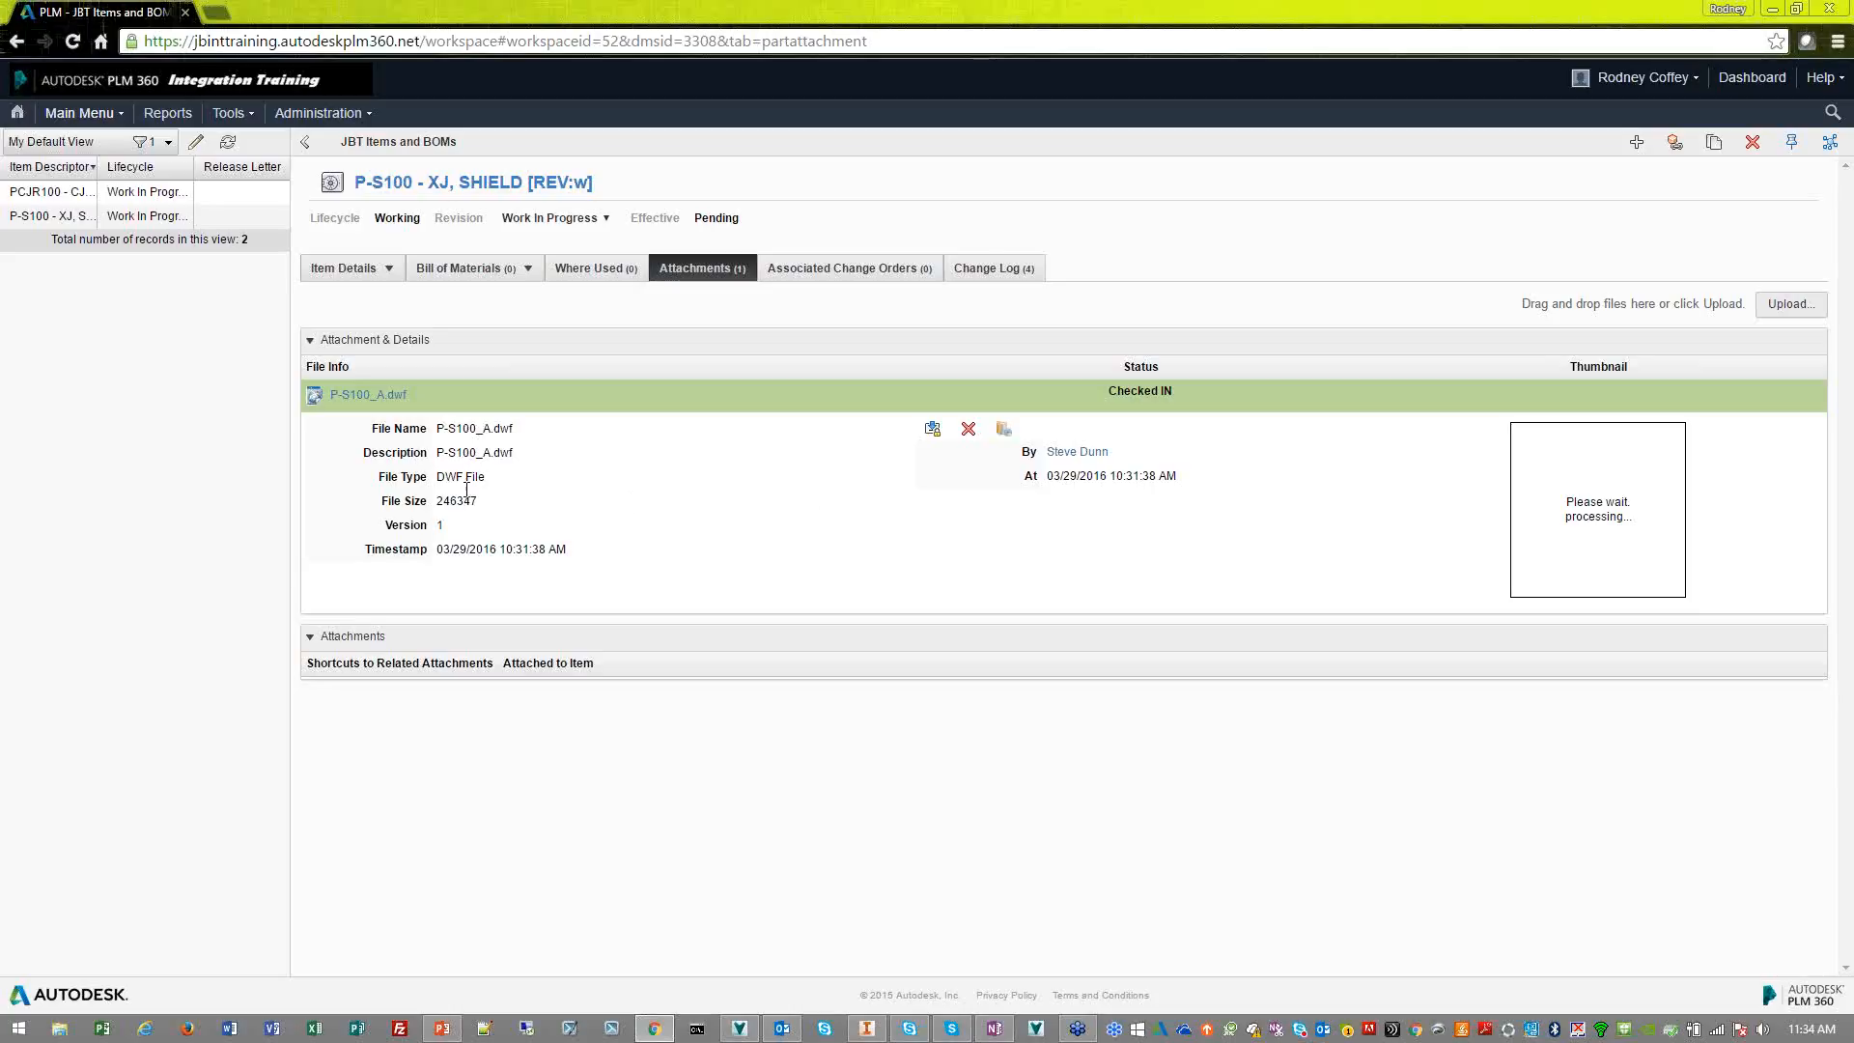
View the attached P-S100_A.dwf drawing in Design Review, close it and return to the P-S100 item details
click(398, 397)
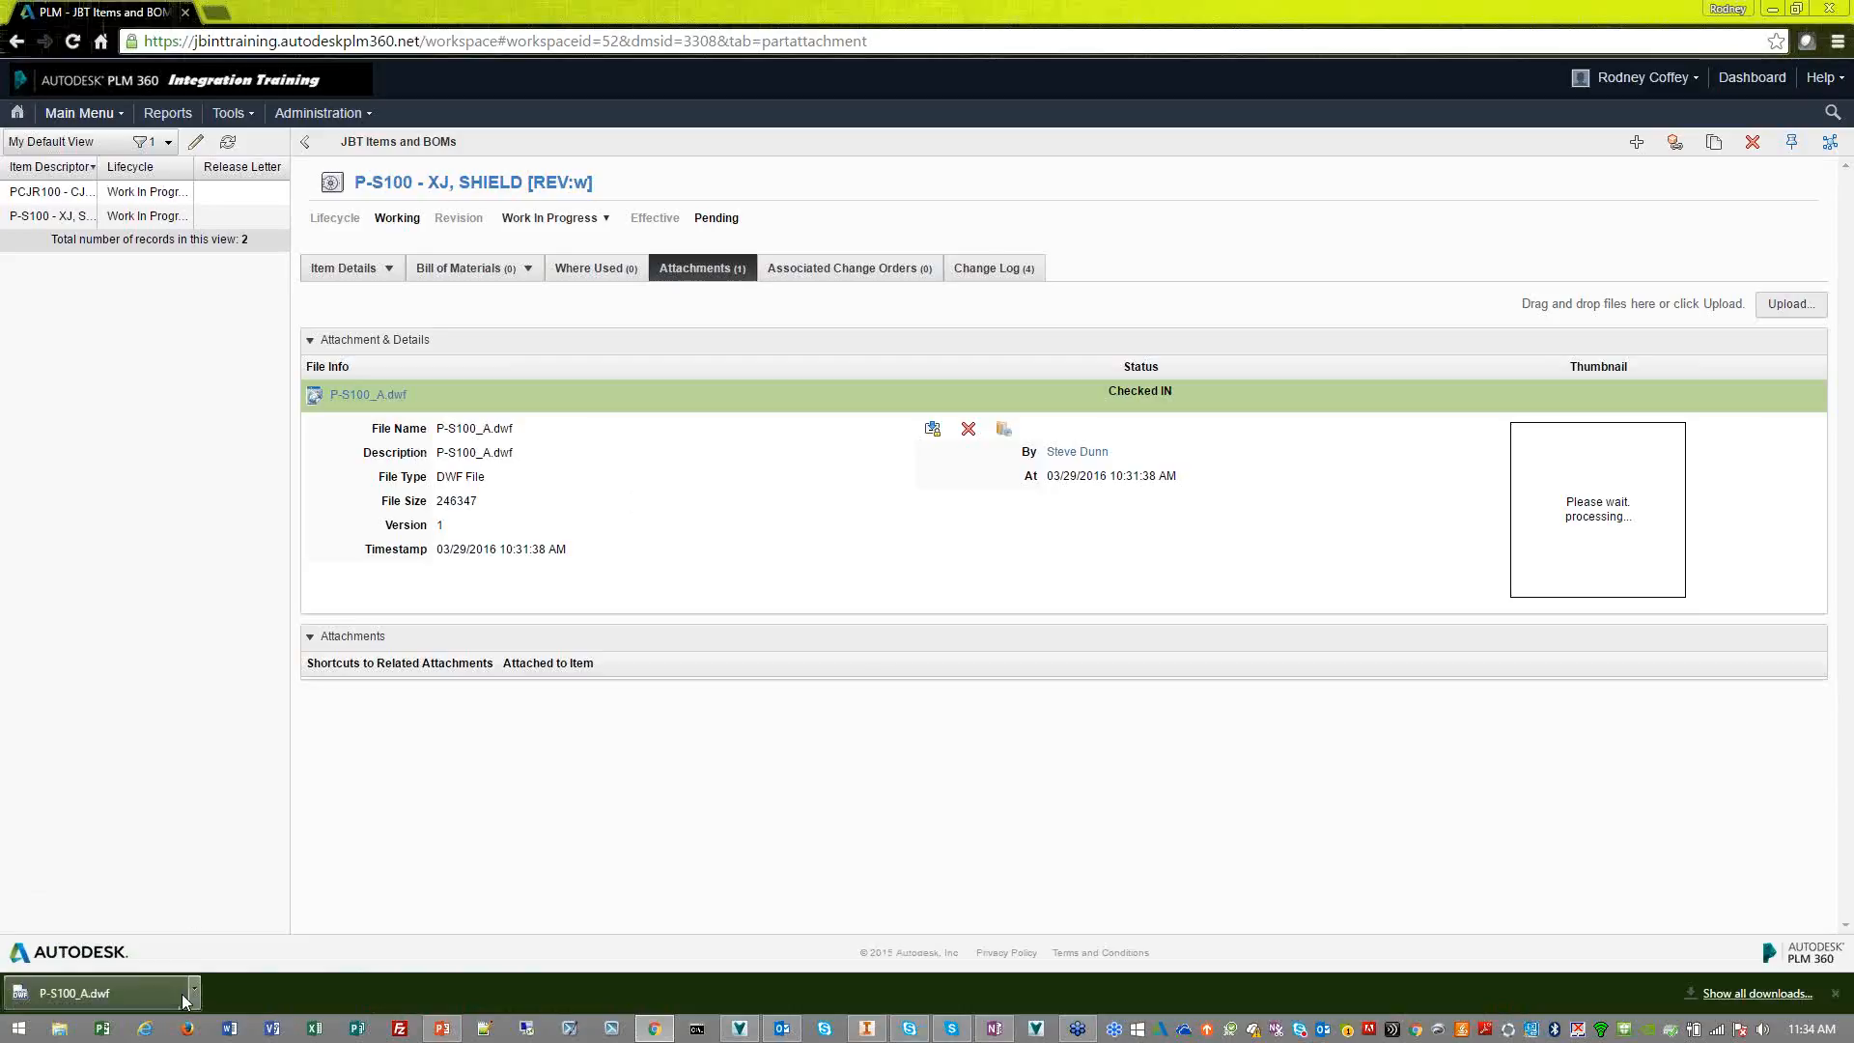
click(107, 996)
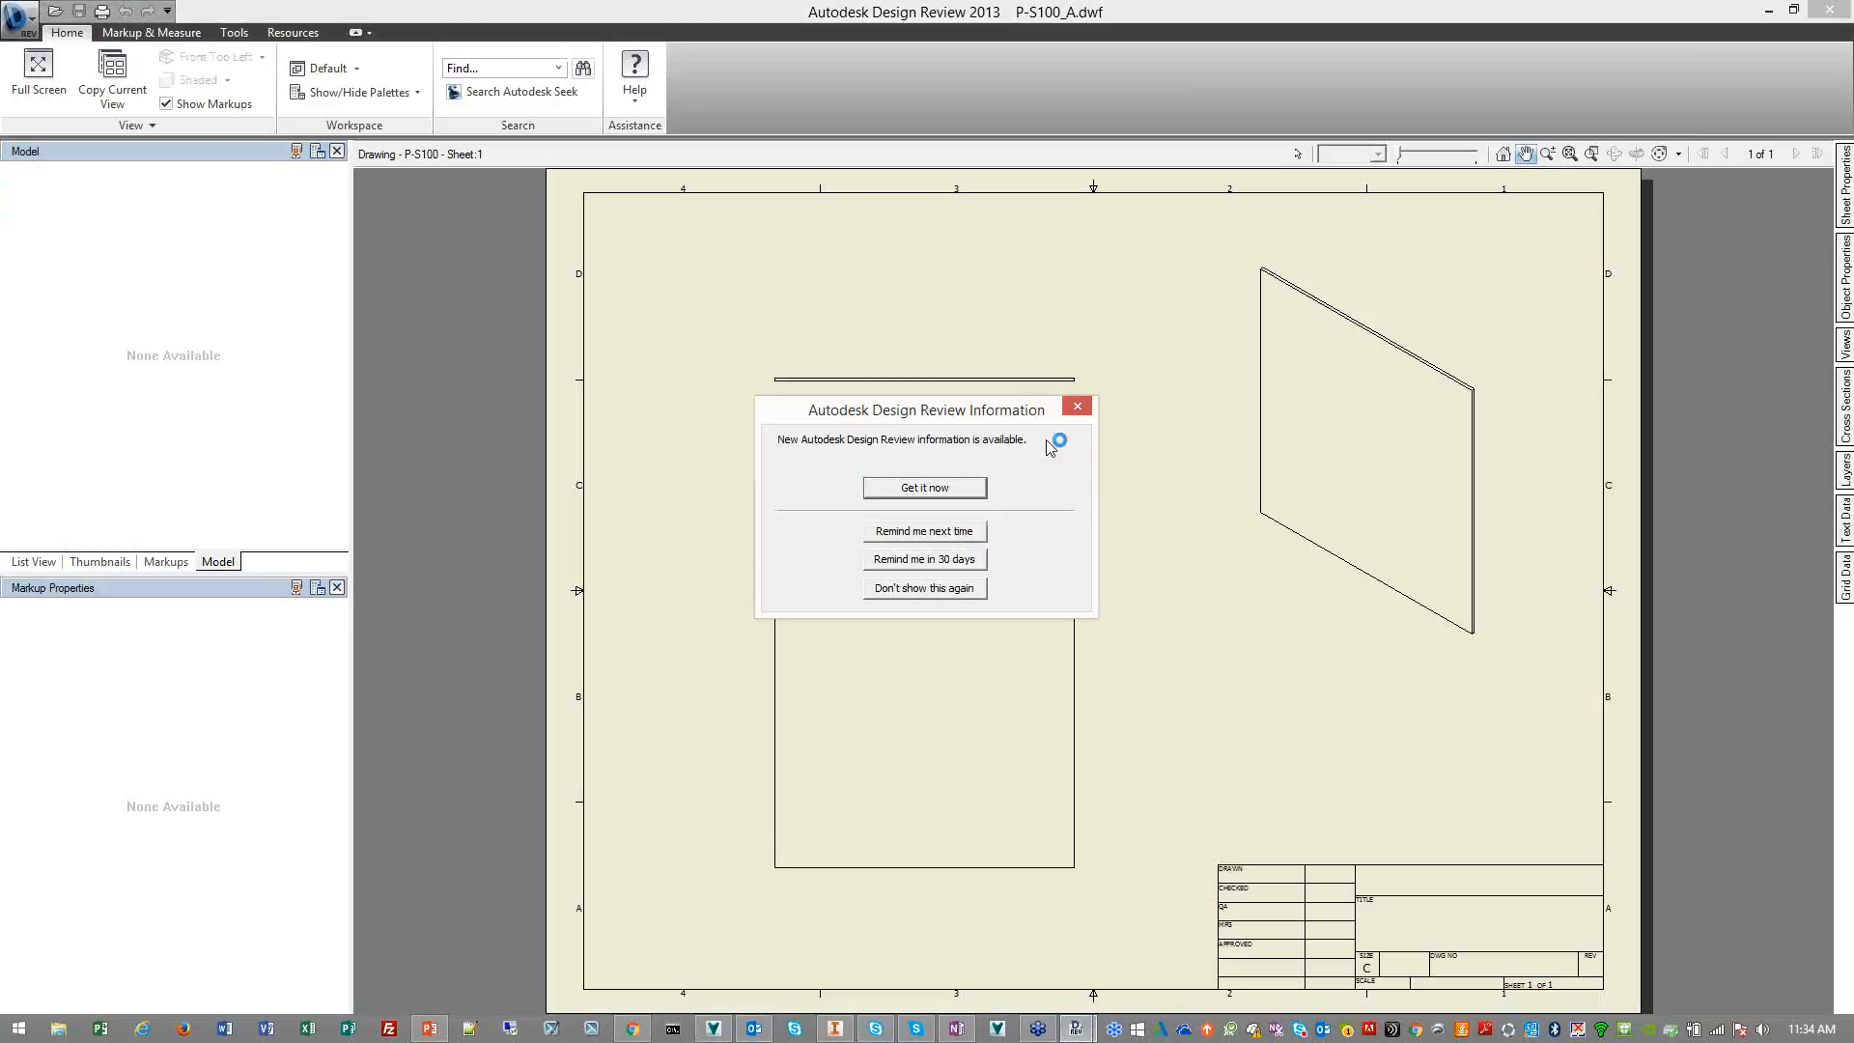
click(1078, 407)
mouse_move(1196, 567)
mouse_down()
mouse_move(1084, 624)
mouse_move(1165, 607)
mouse_move(1182, 575)
mouse_up()
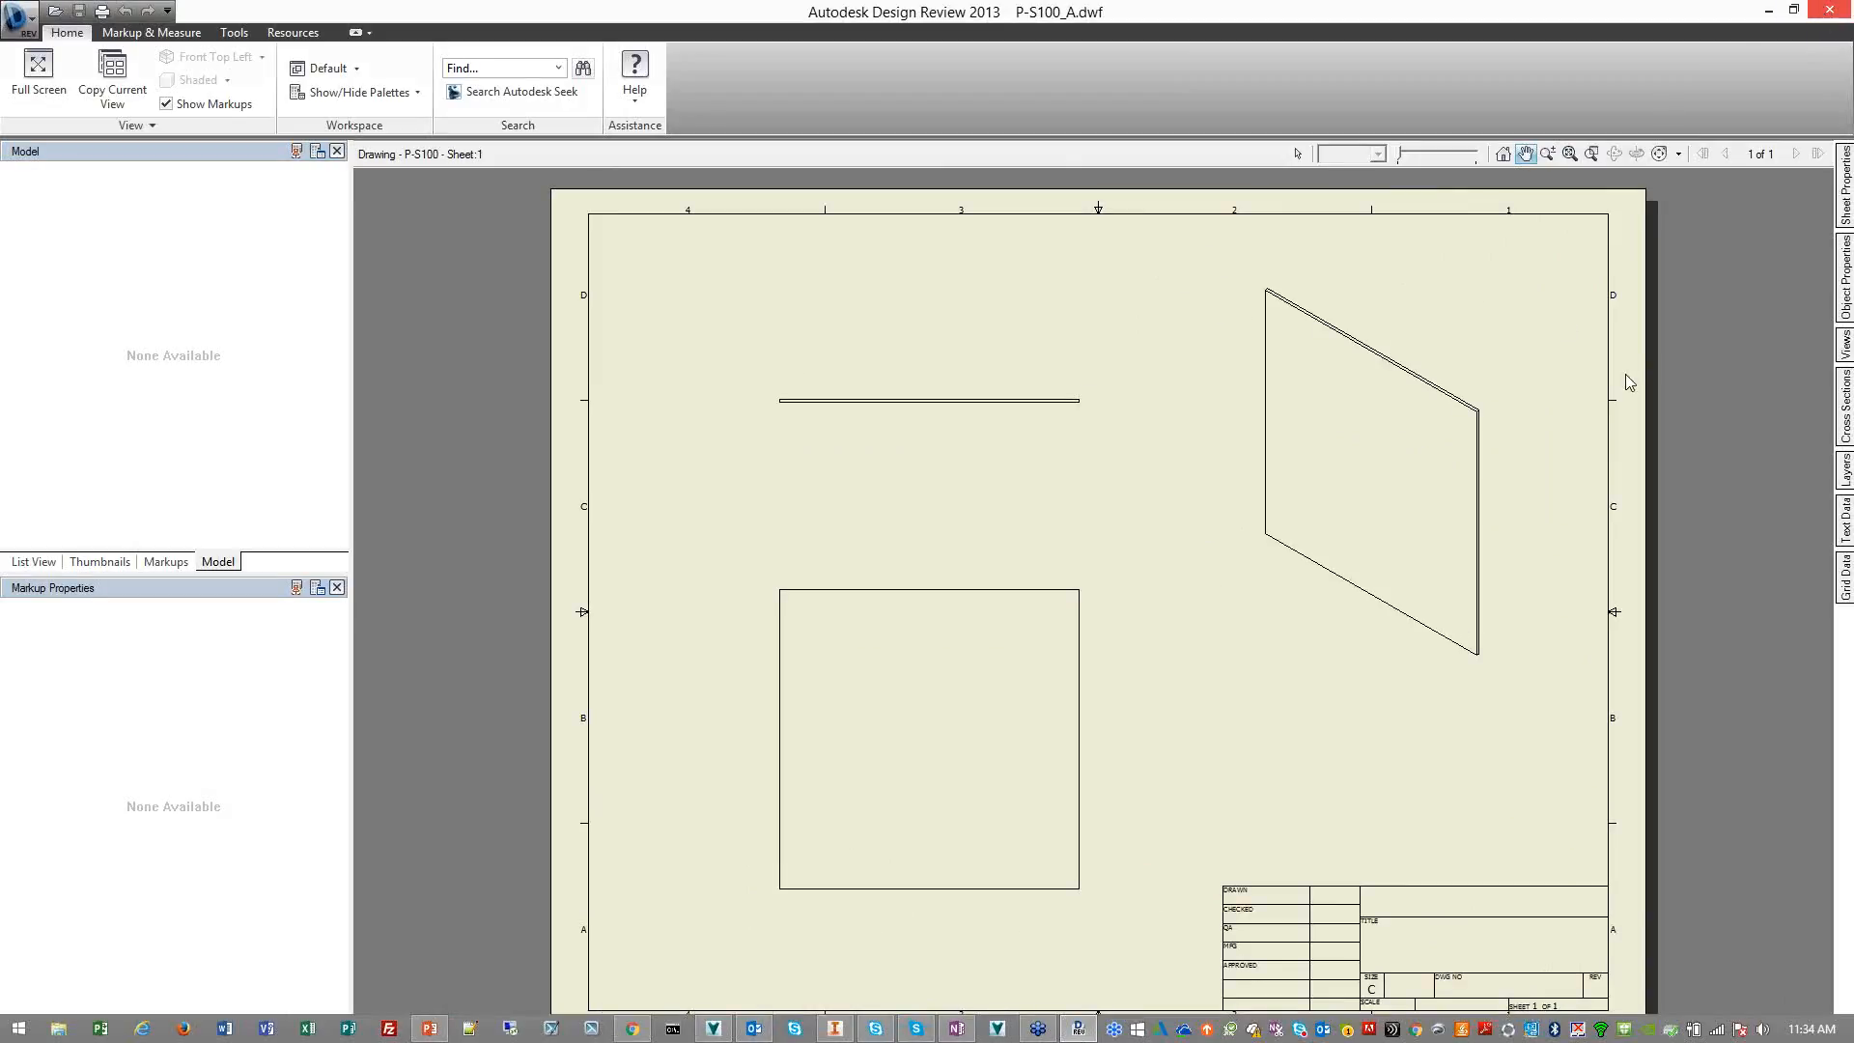
click(1826, 14)
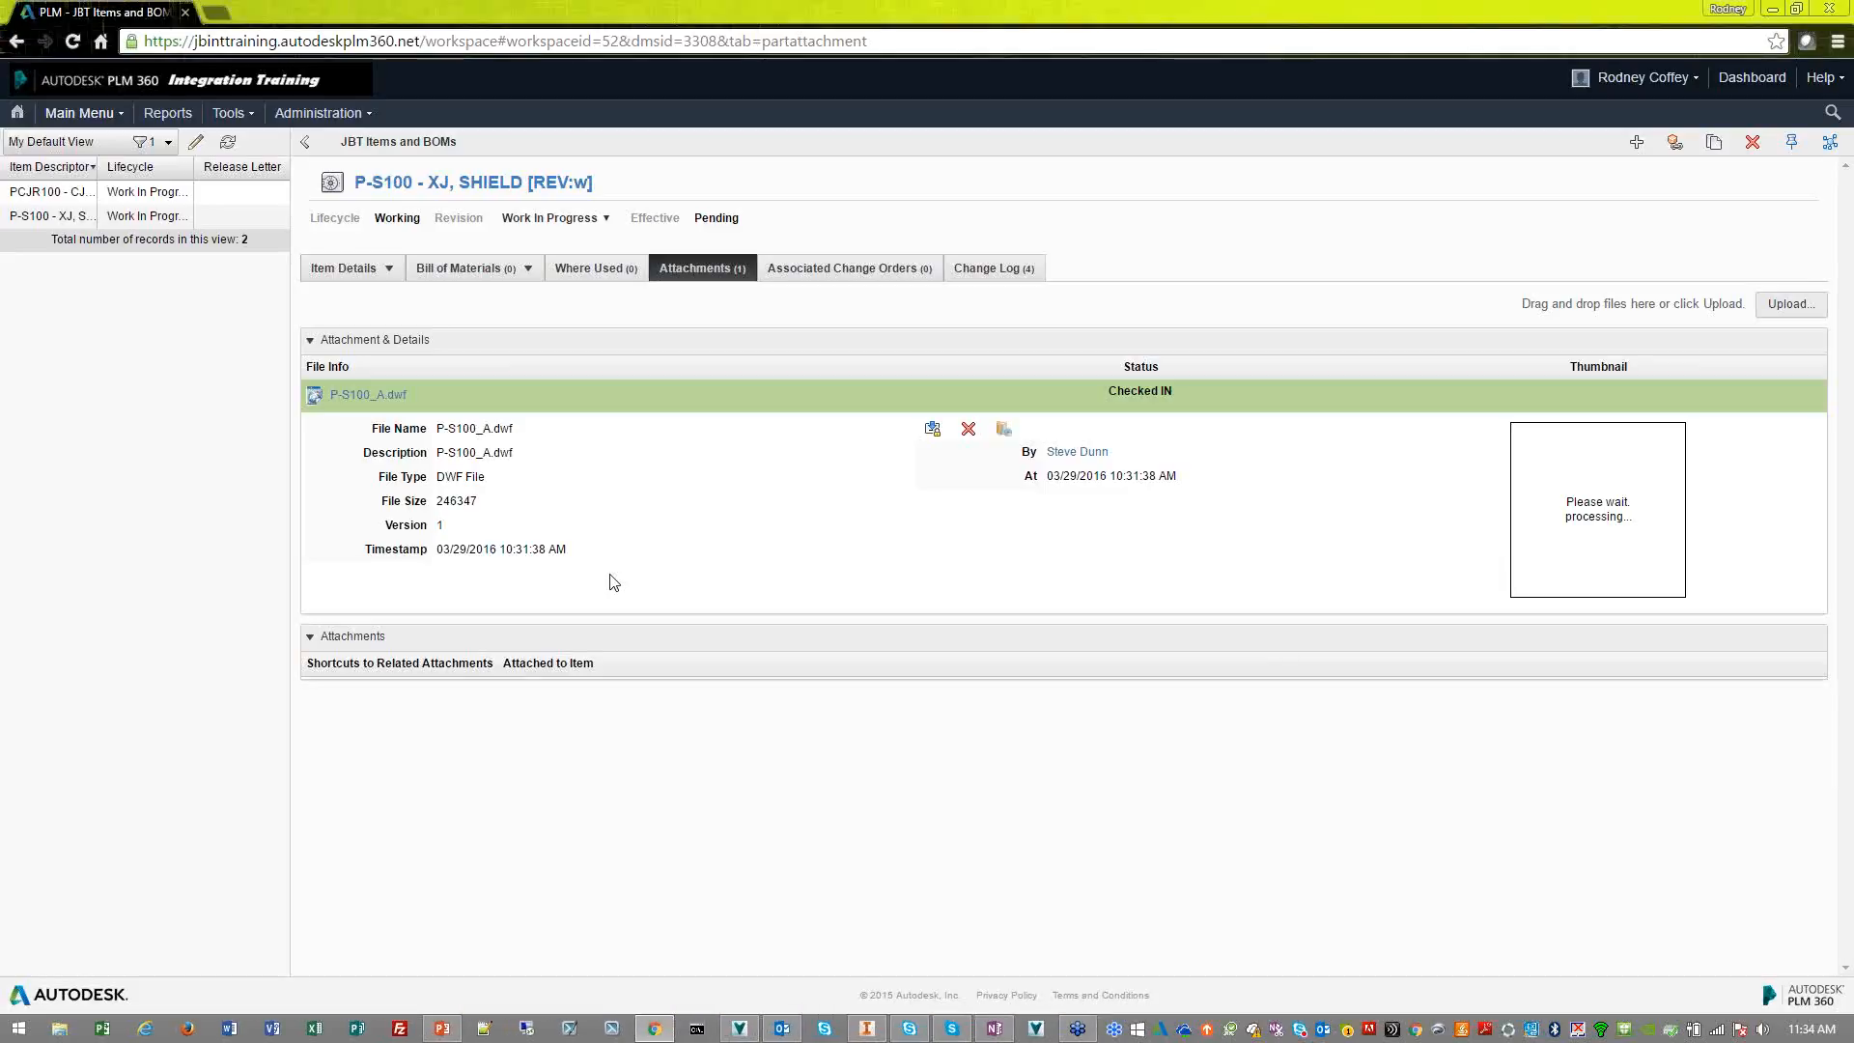
click(347, 269)
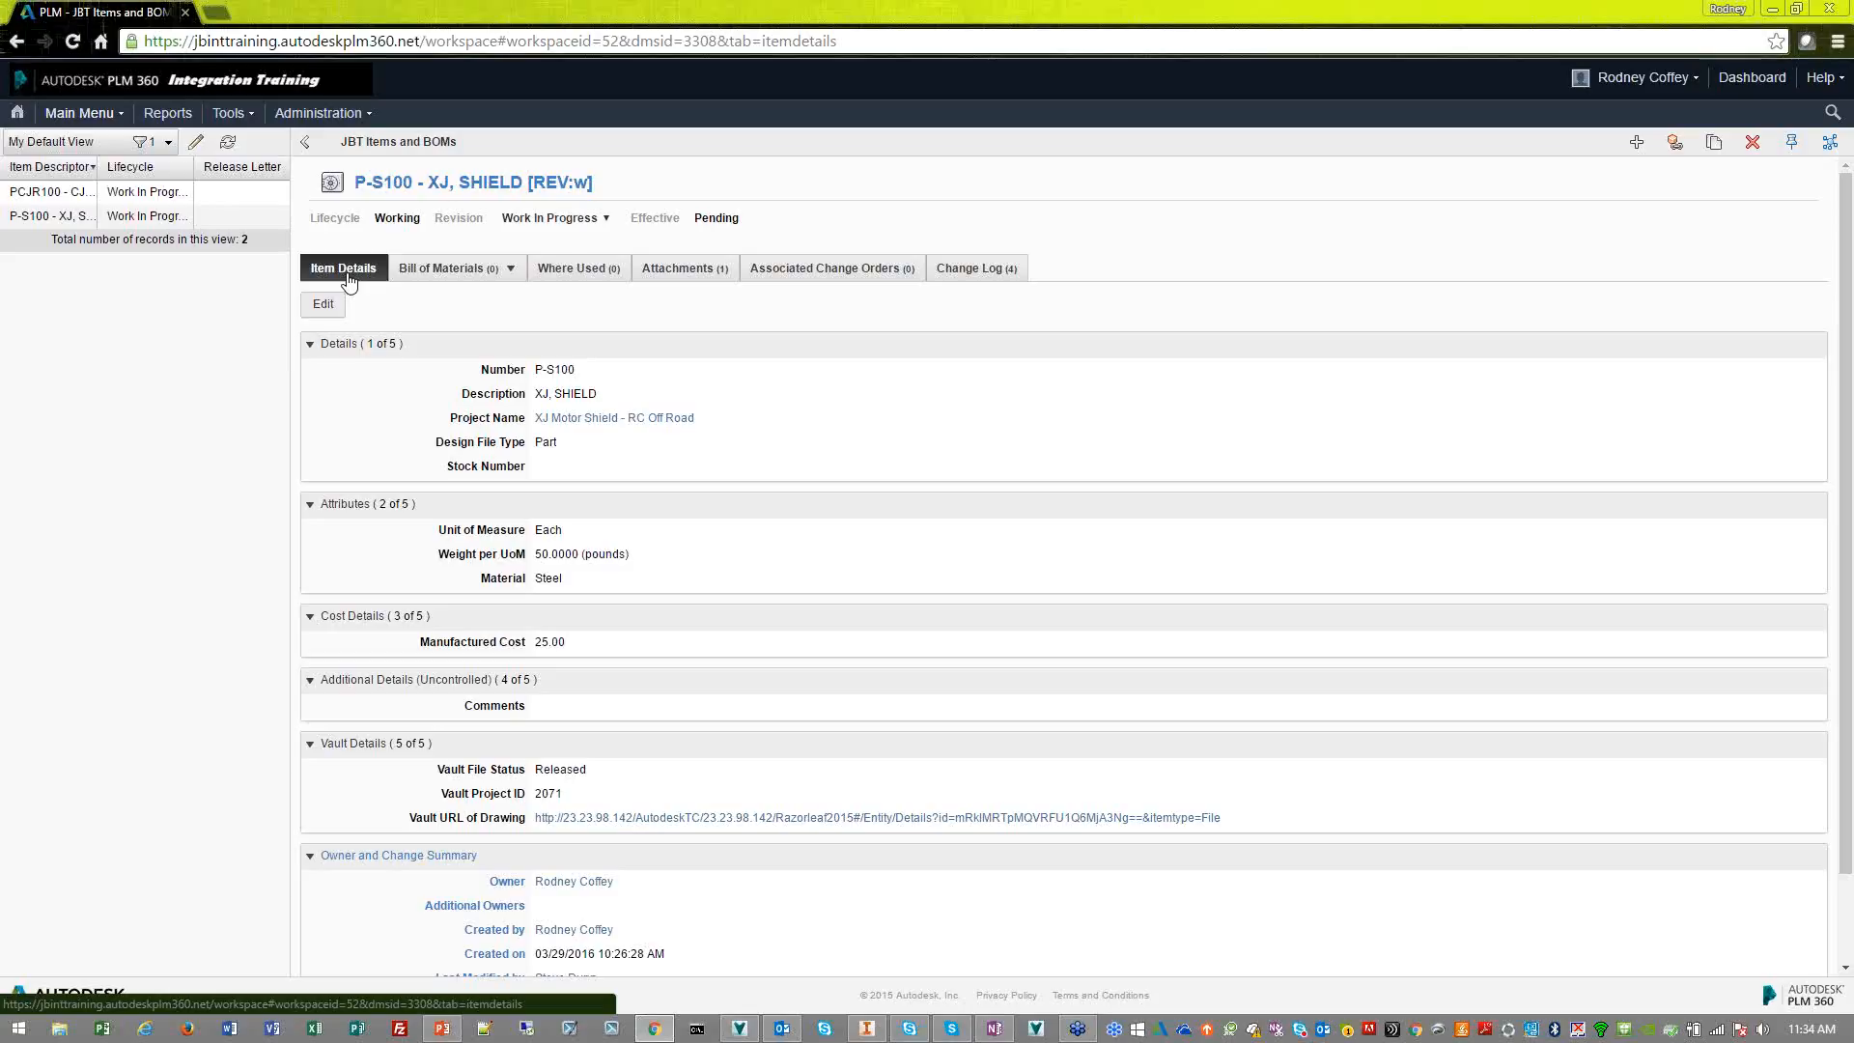
Switch to Autodesk Vault and change the state of P-S100.idw and P-S100.ipt to Work in Progress, keeping the comment "Available for editing"
click(740, 1029)
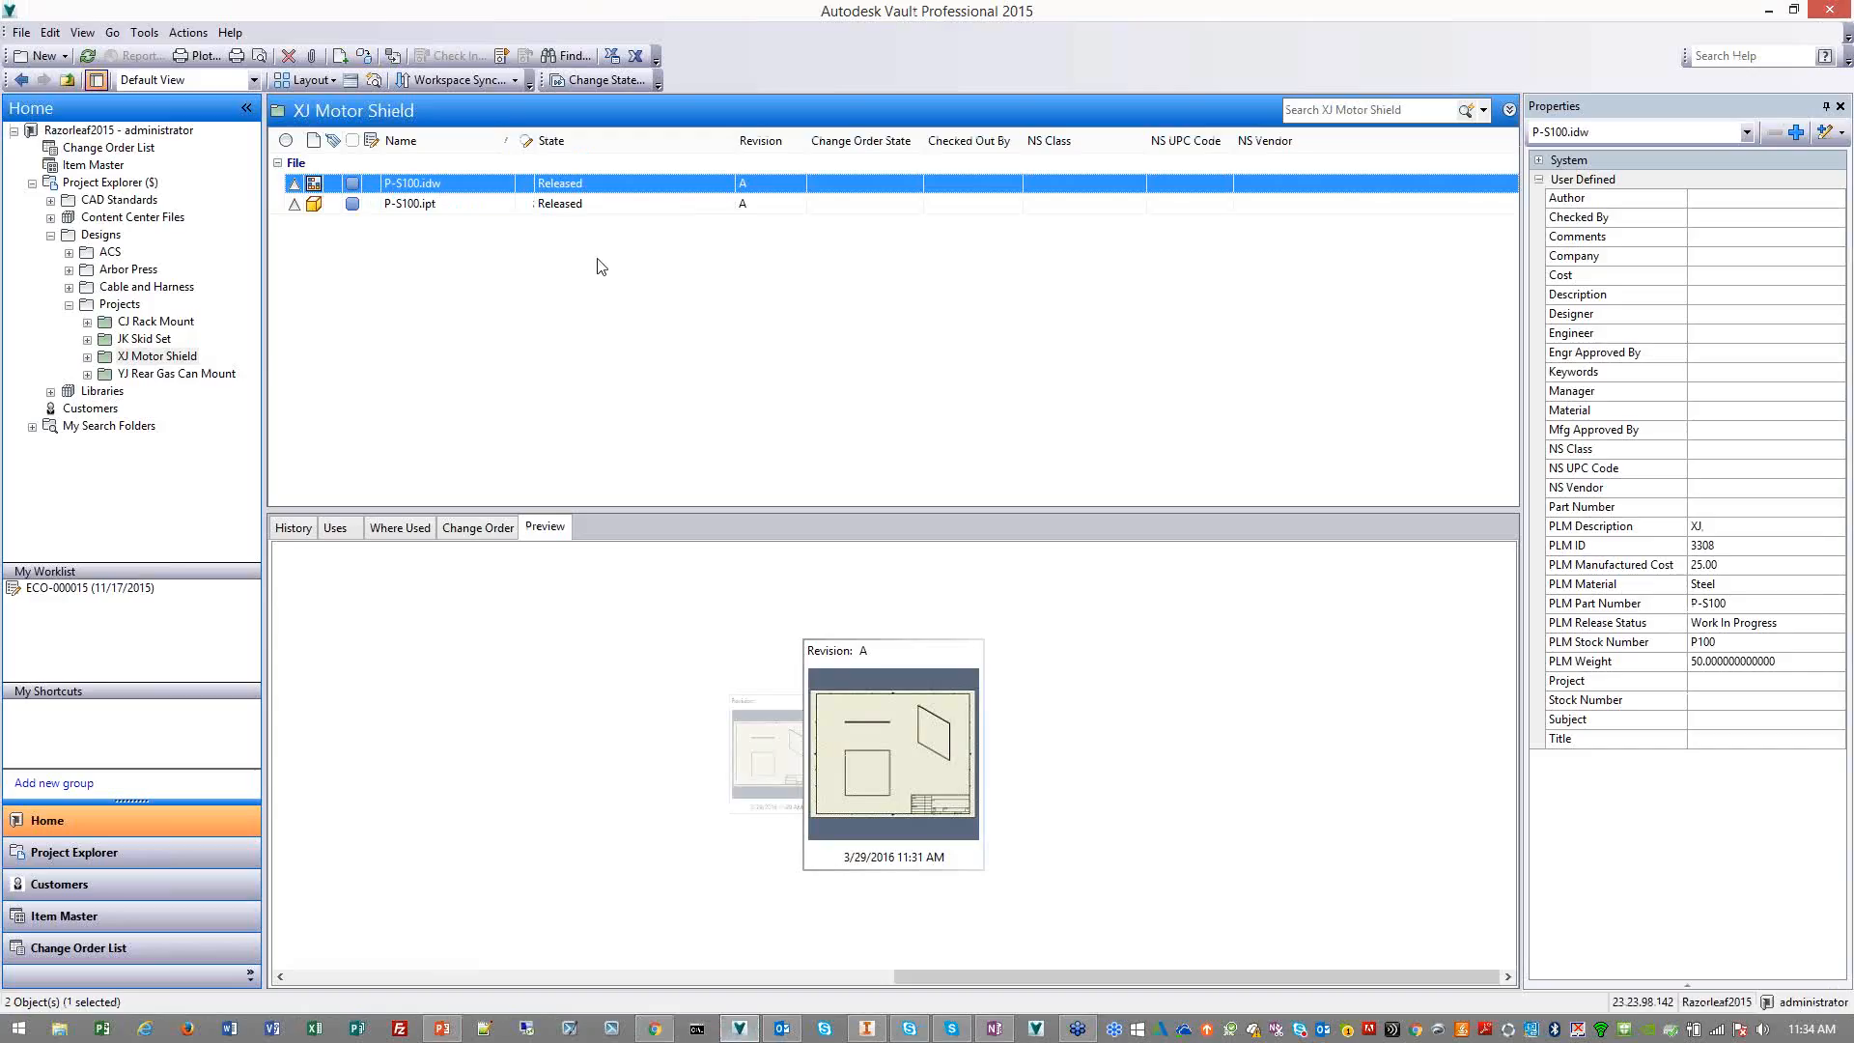
shift+click(597, 201)
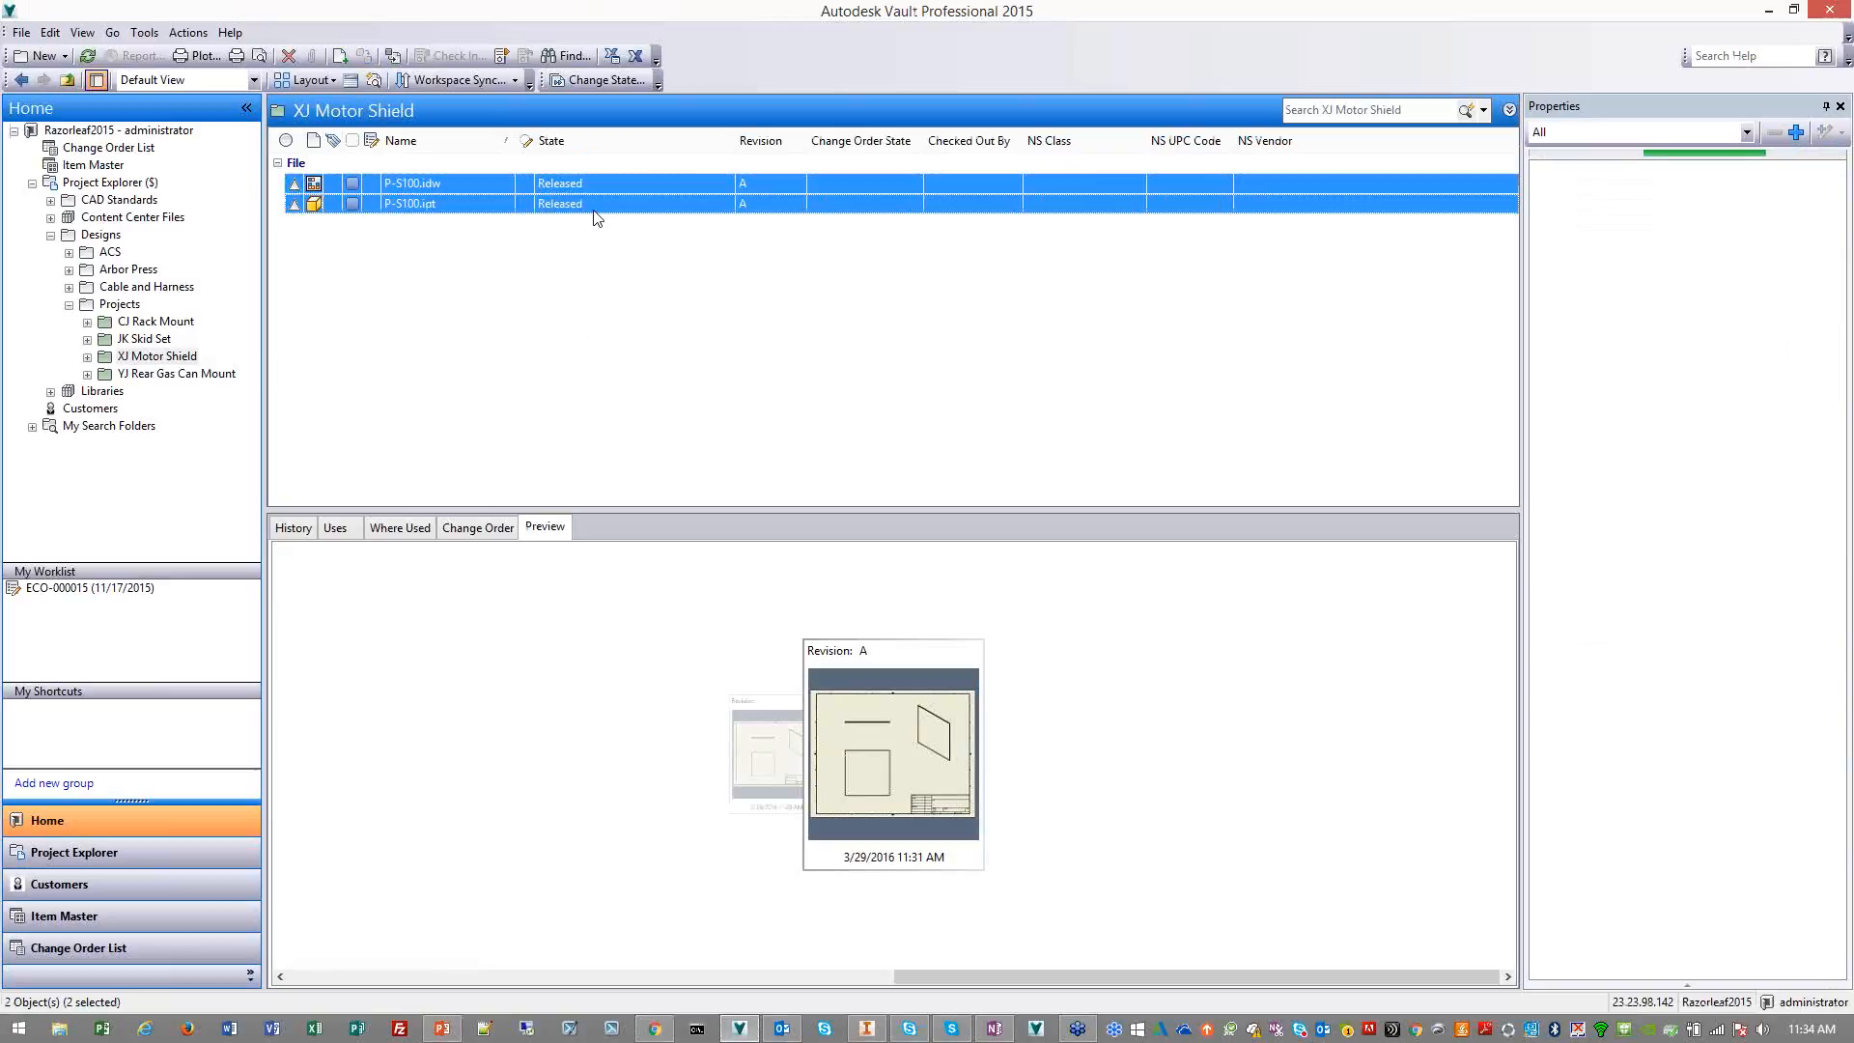
right_click(599, 194)
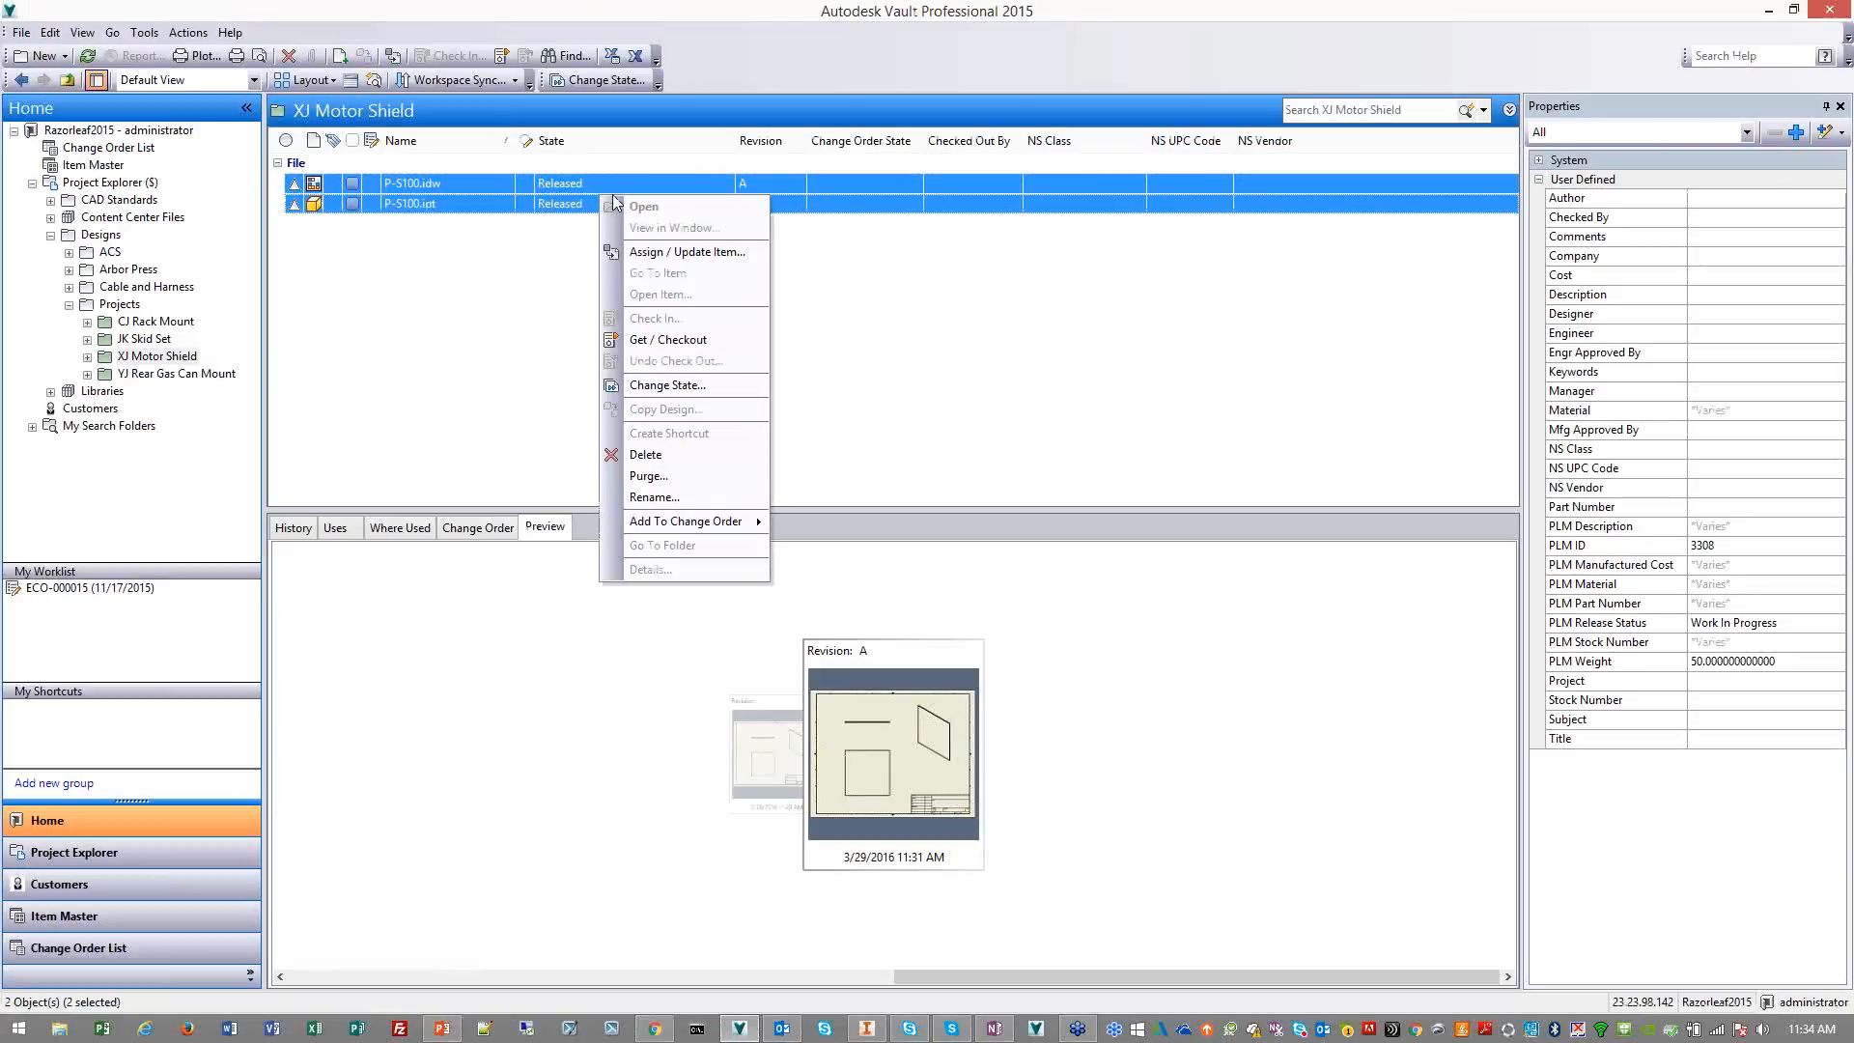
click(676, 386)
click(1011, 307)
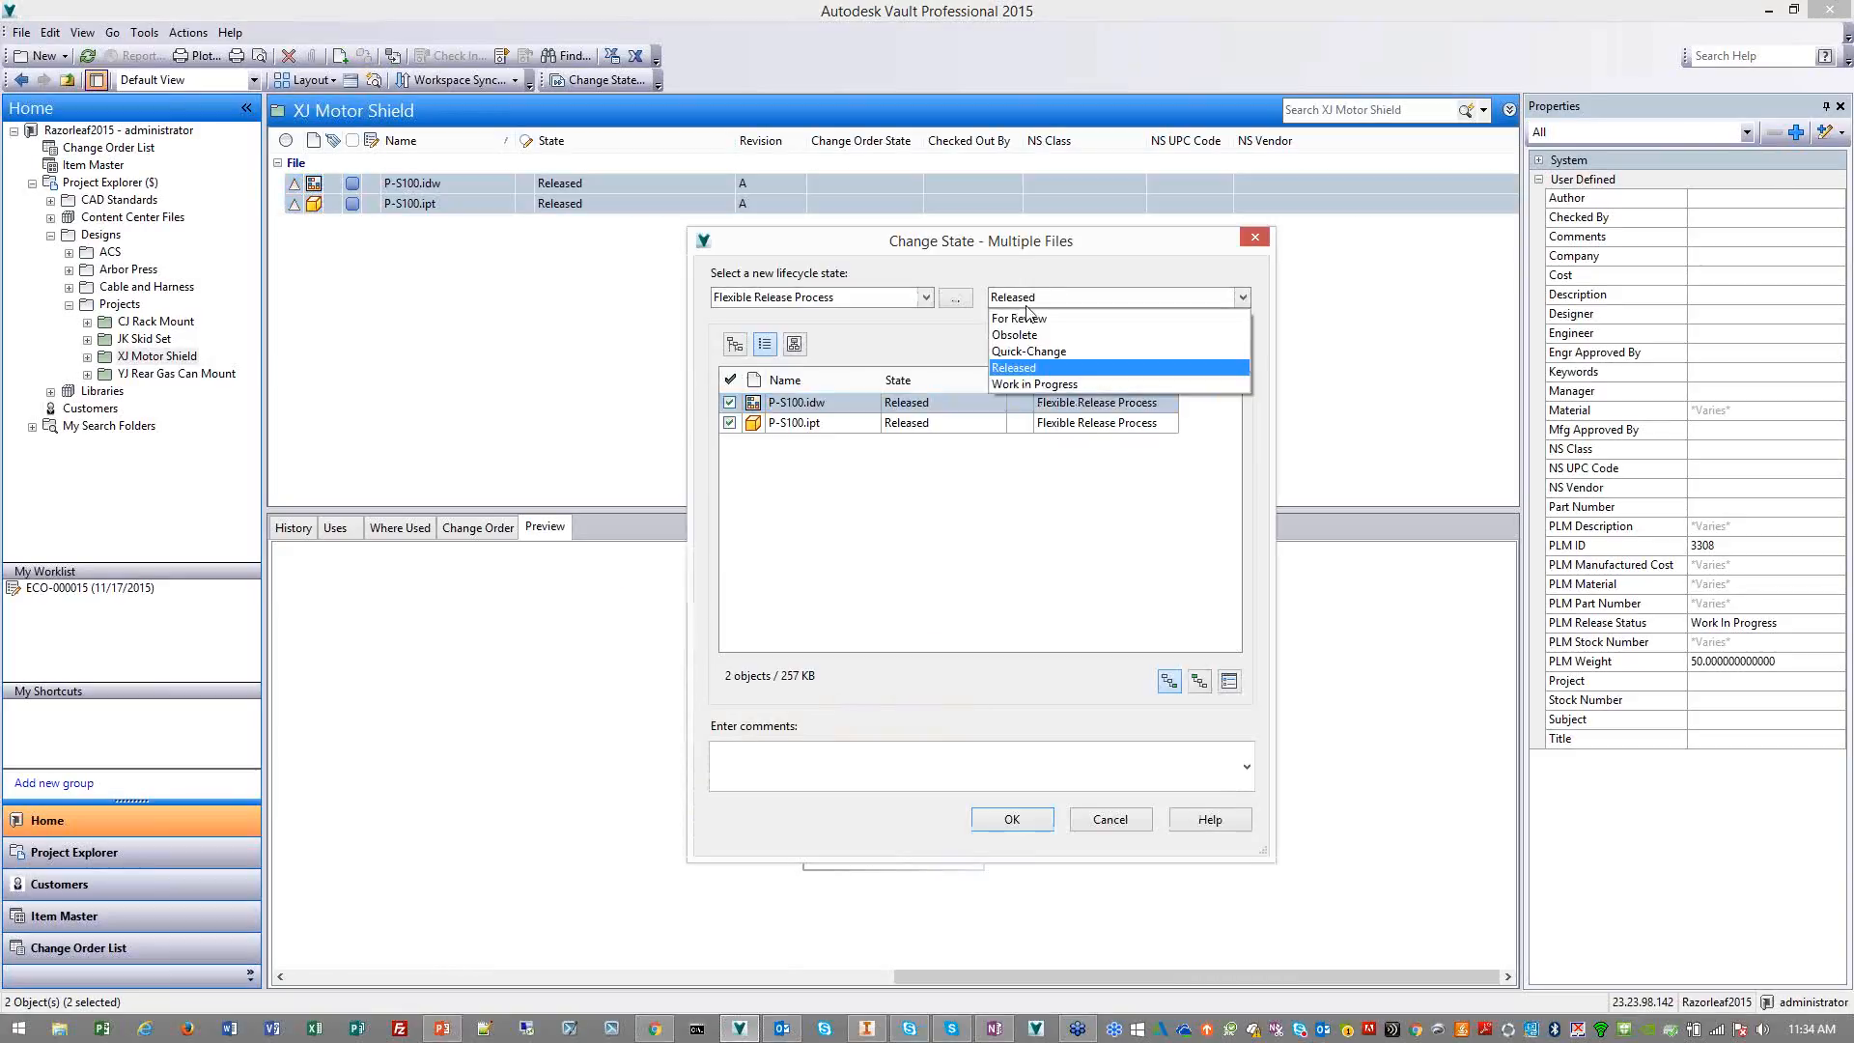
click(1066, 394)
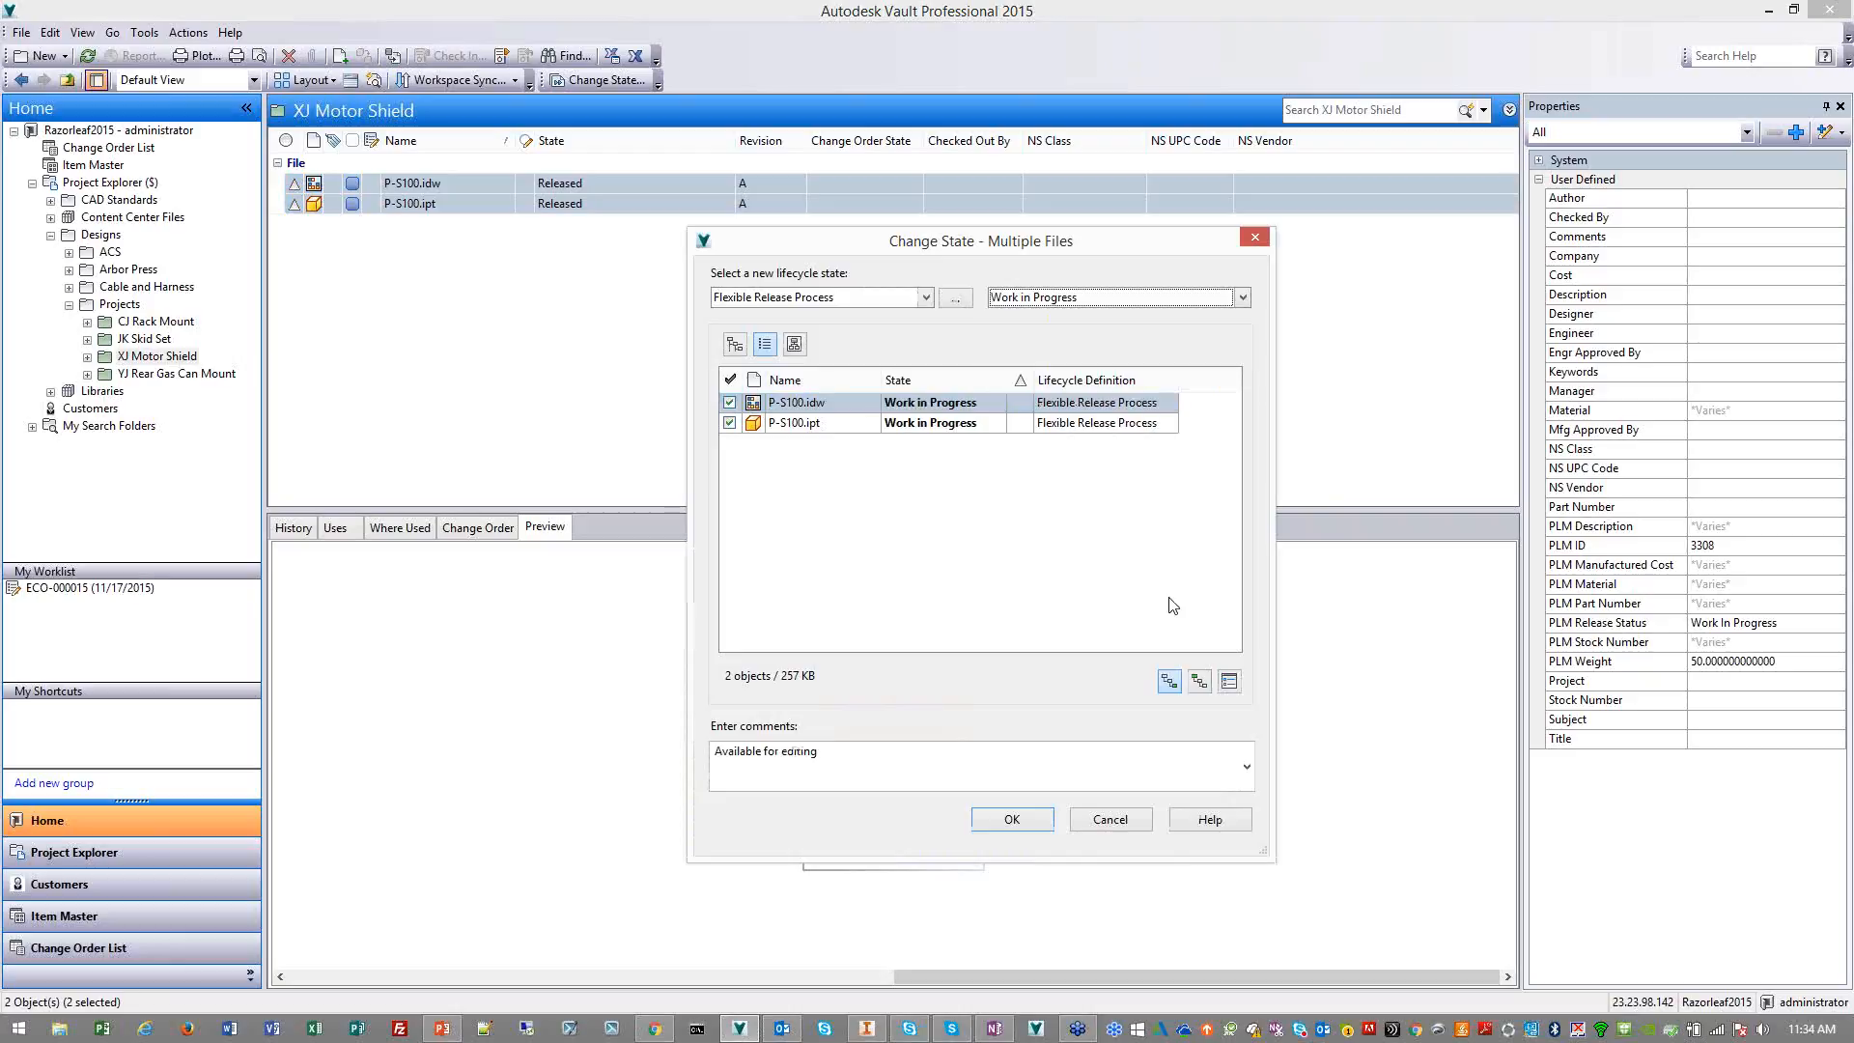
click(1035, 822)
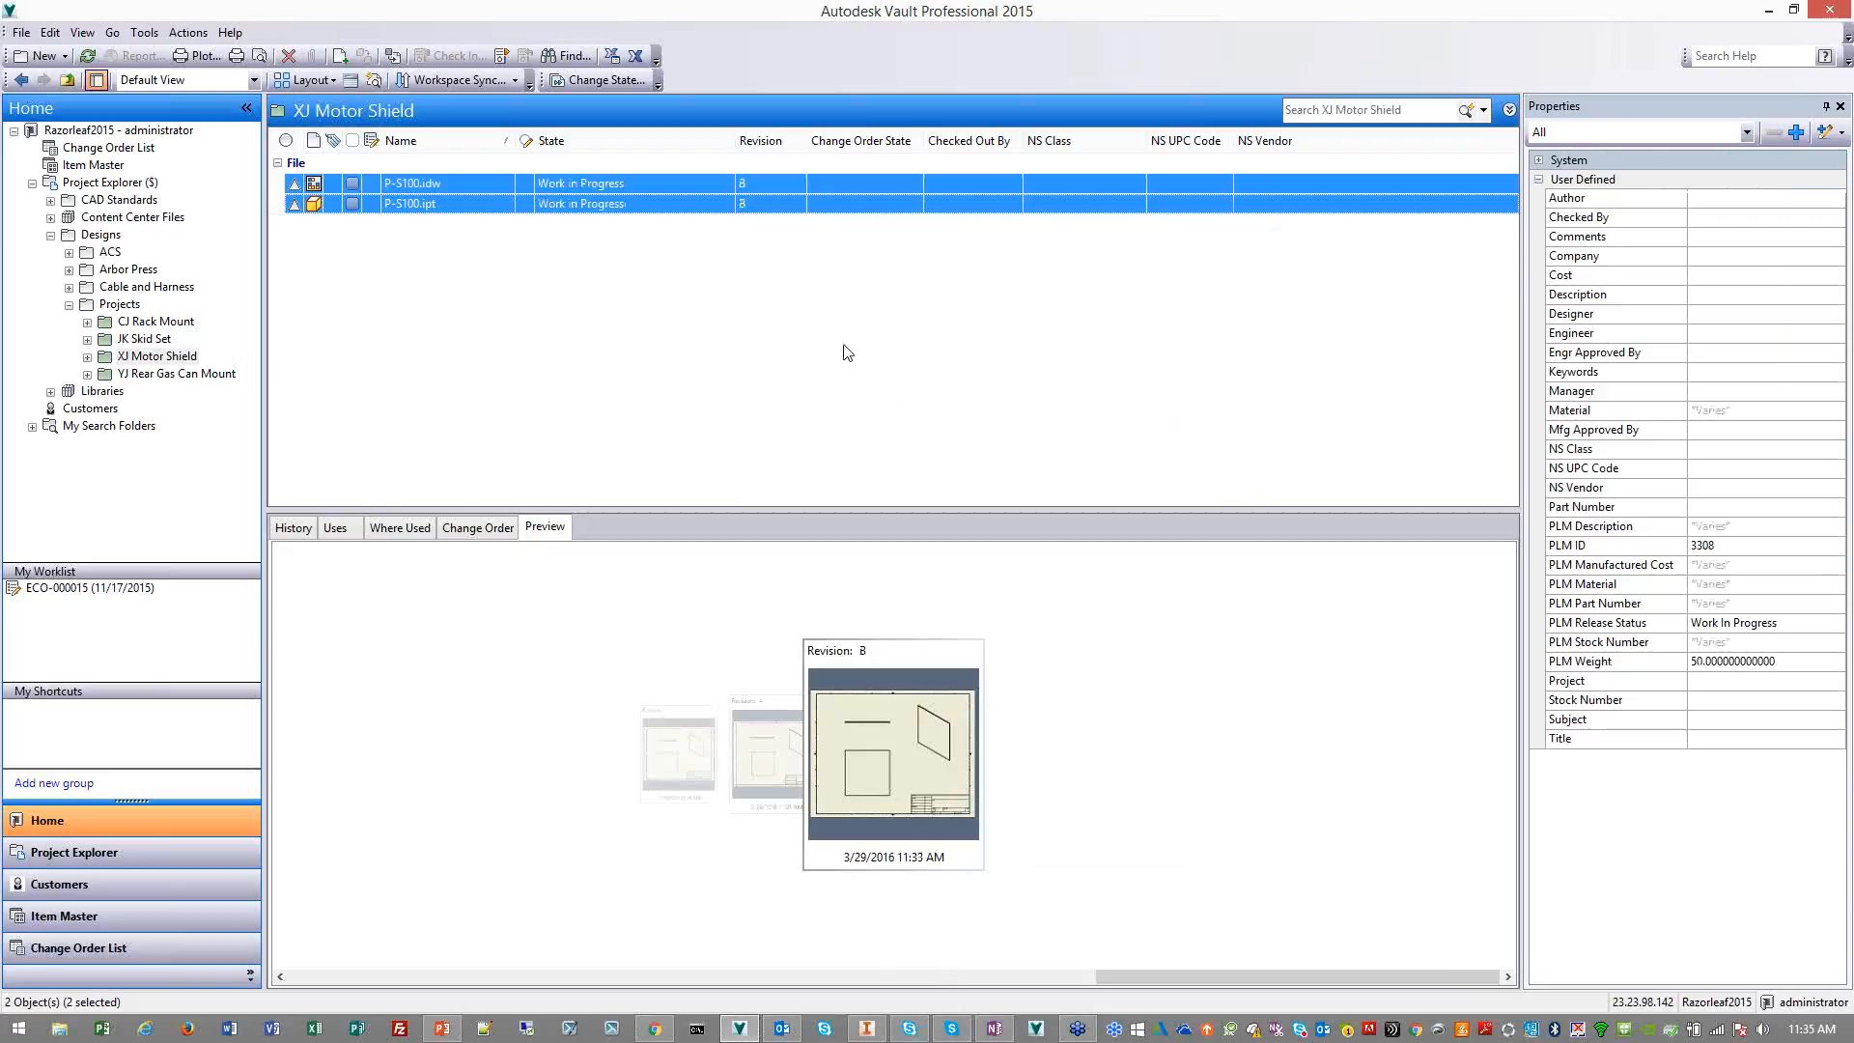
Get local copies of both P-S100.idw and P-S100.ipt from the vault without checking them out
right_click(656, 181)
click(721, 374)
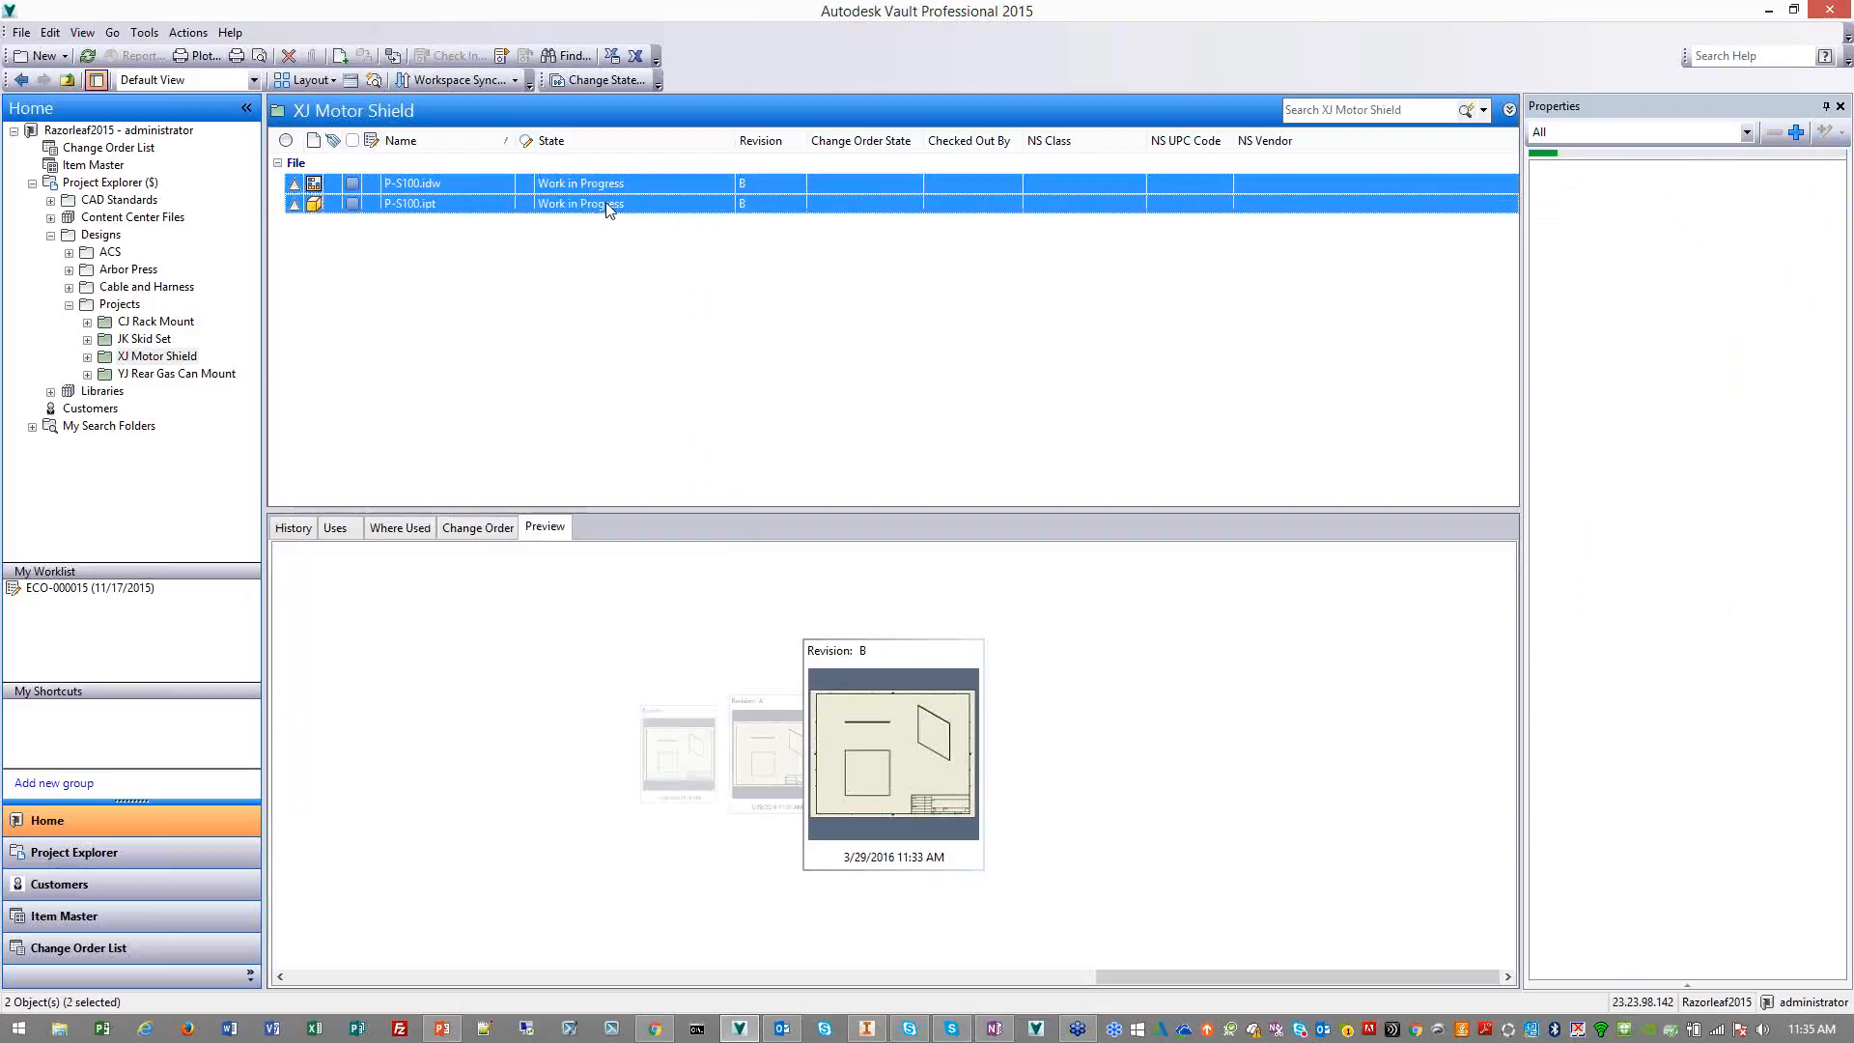
right_click(605, 201)
click(676, 259)
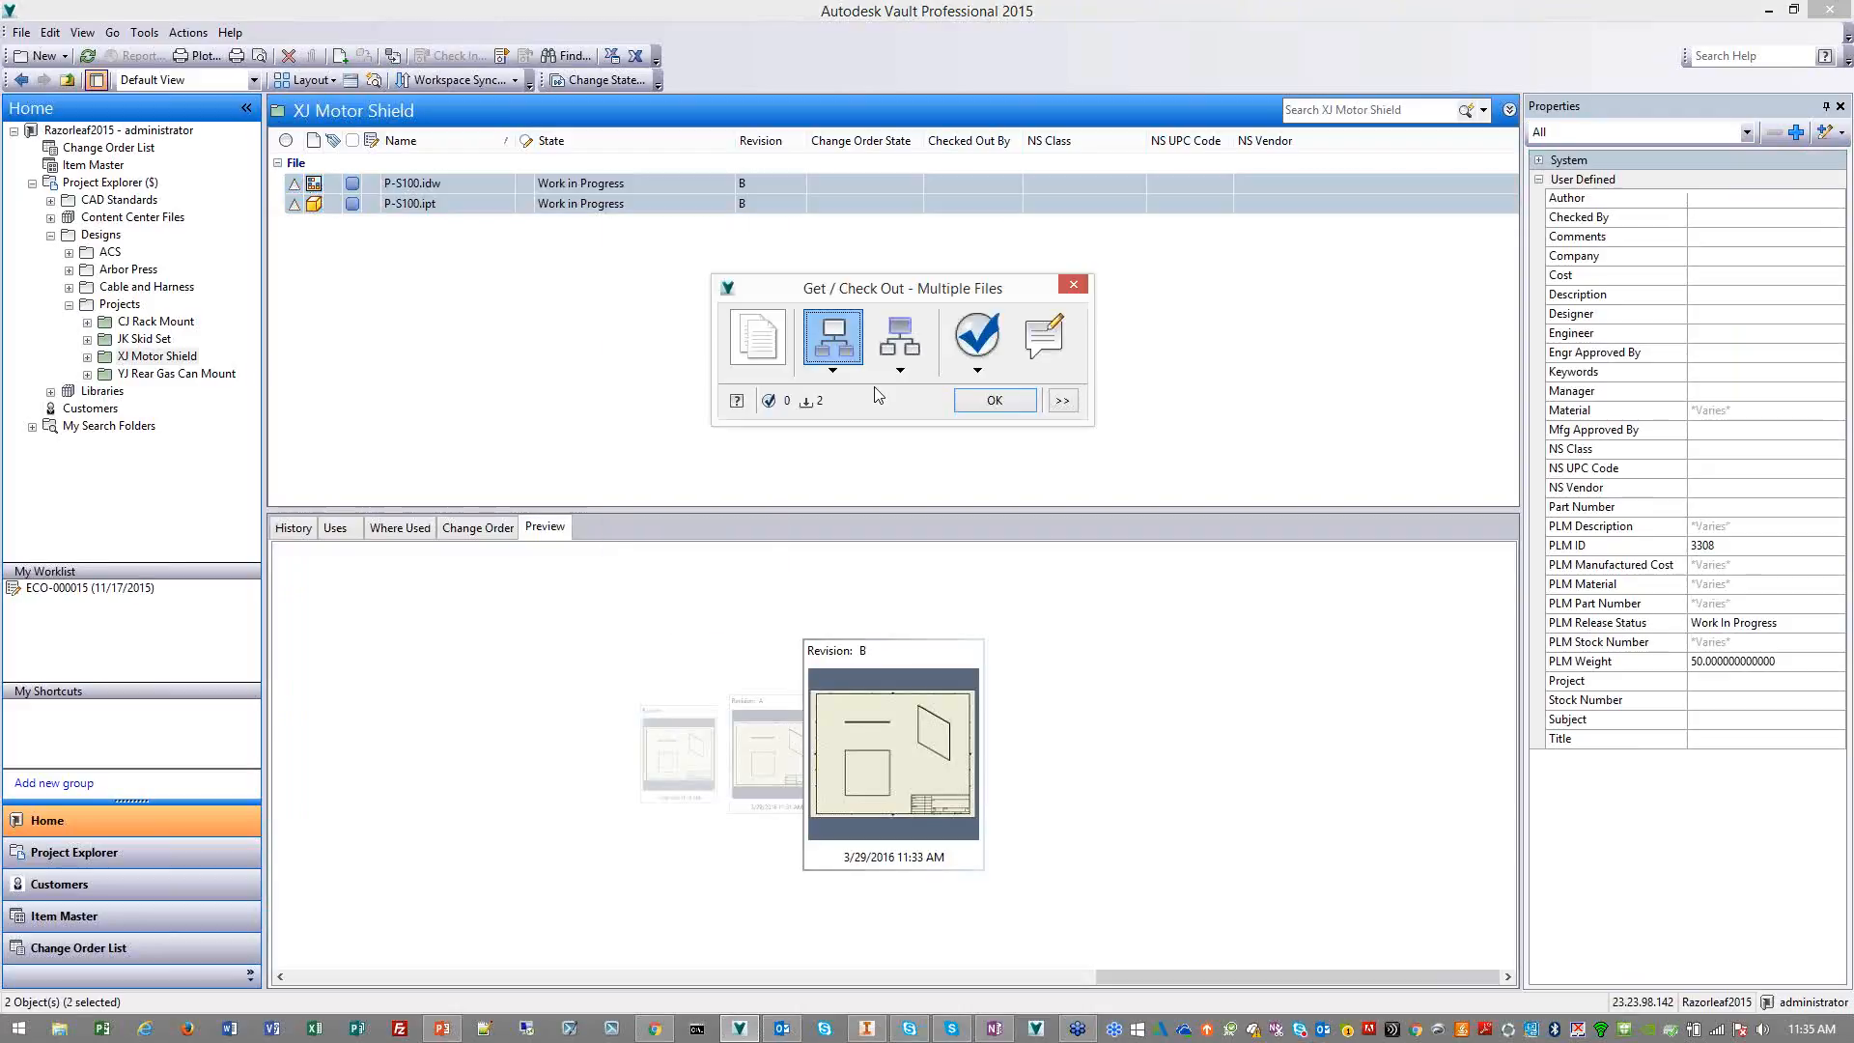
click(961, 405)
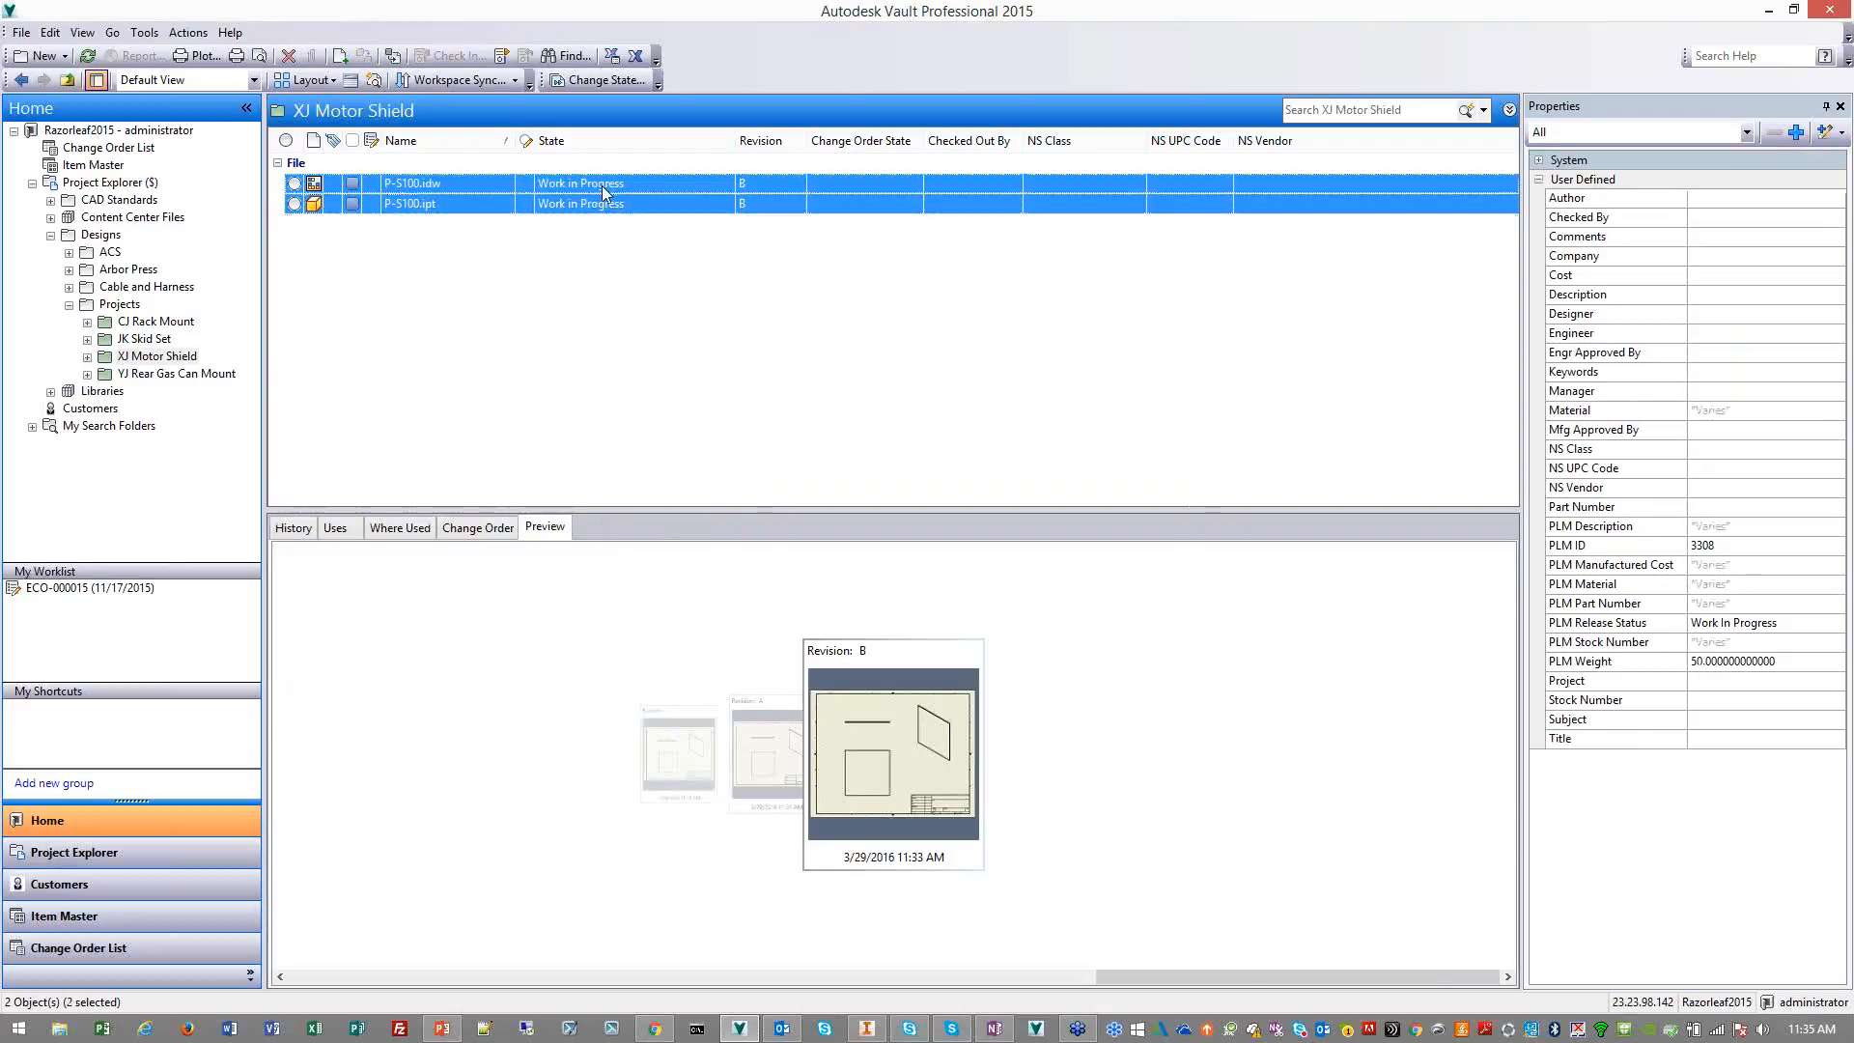
Open the P-S100.idw drawing from the vault in Inventor
click(604, 185)
right_click(604, 185)
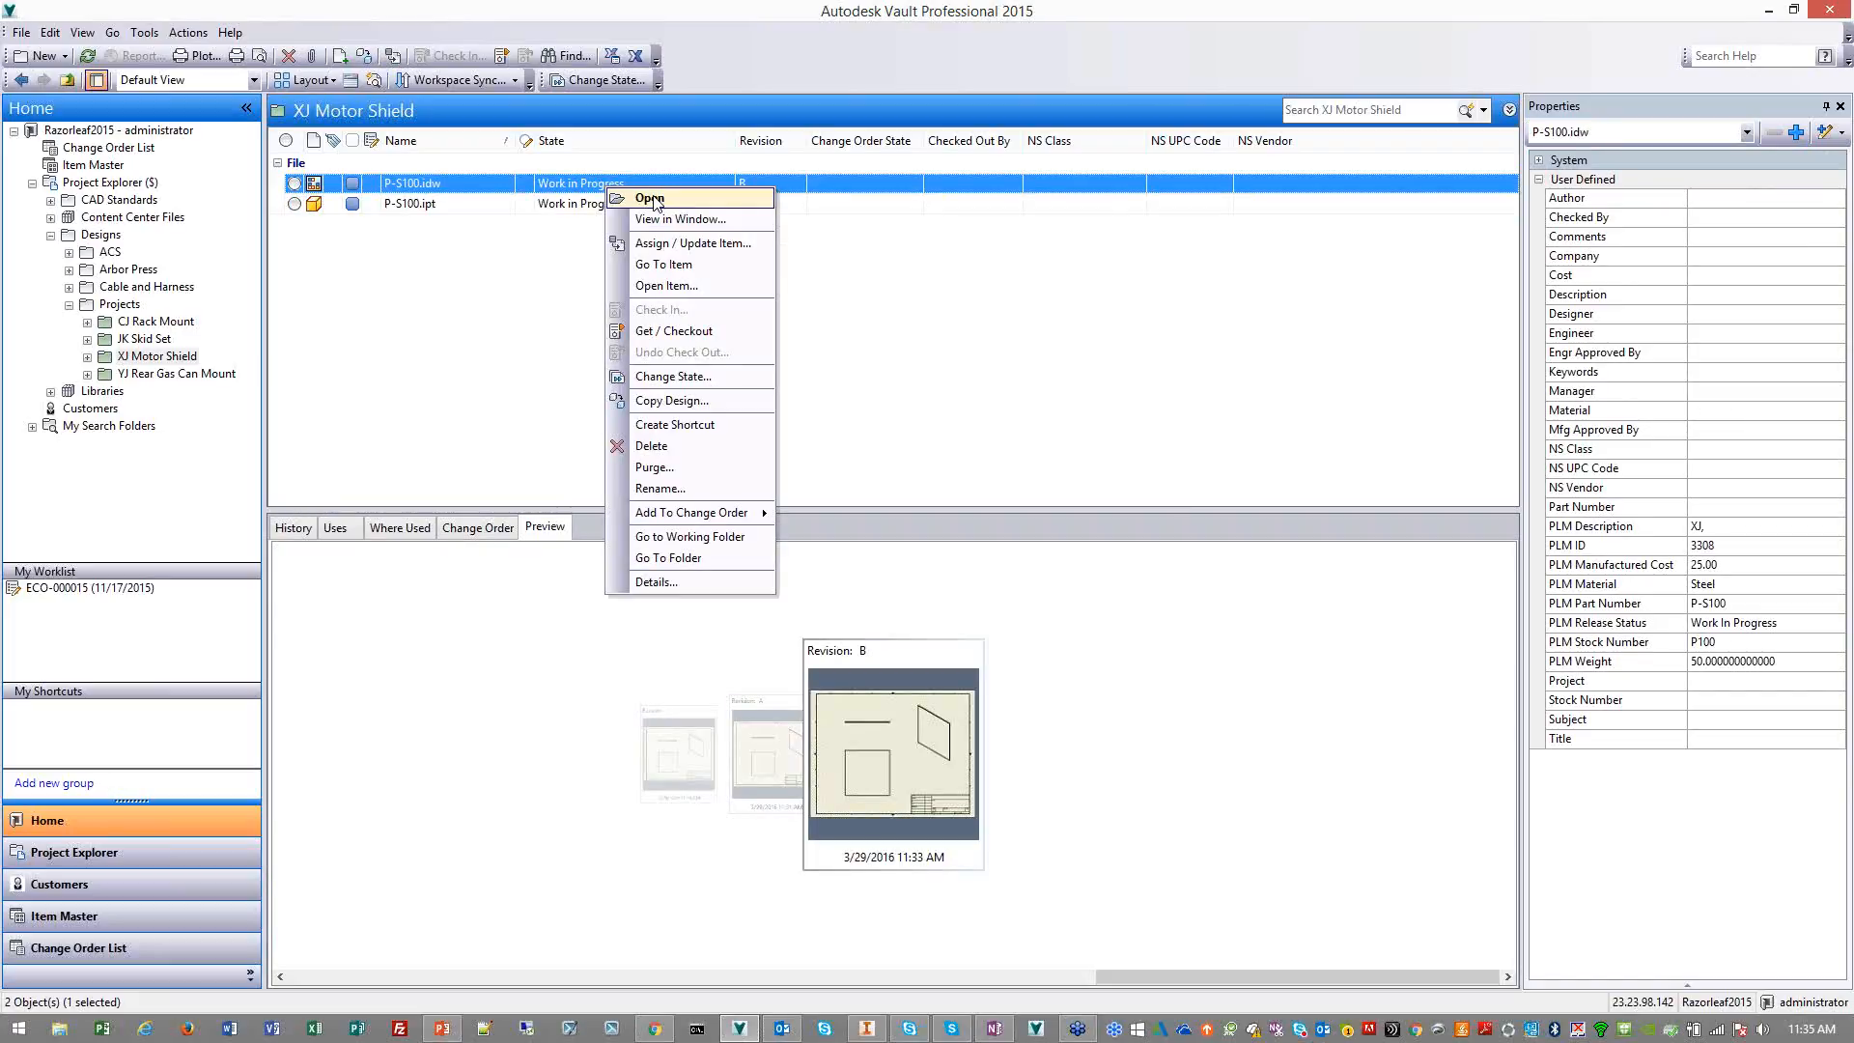
click(650, 198)
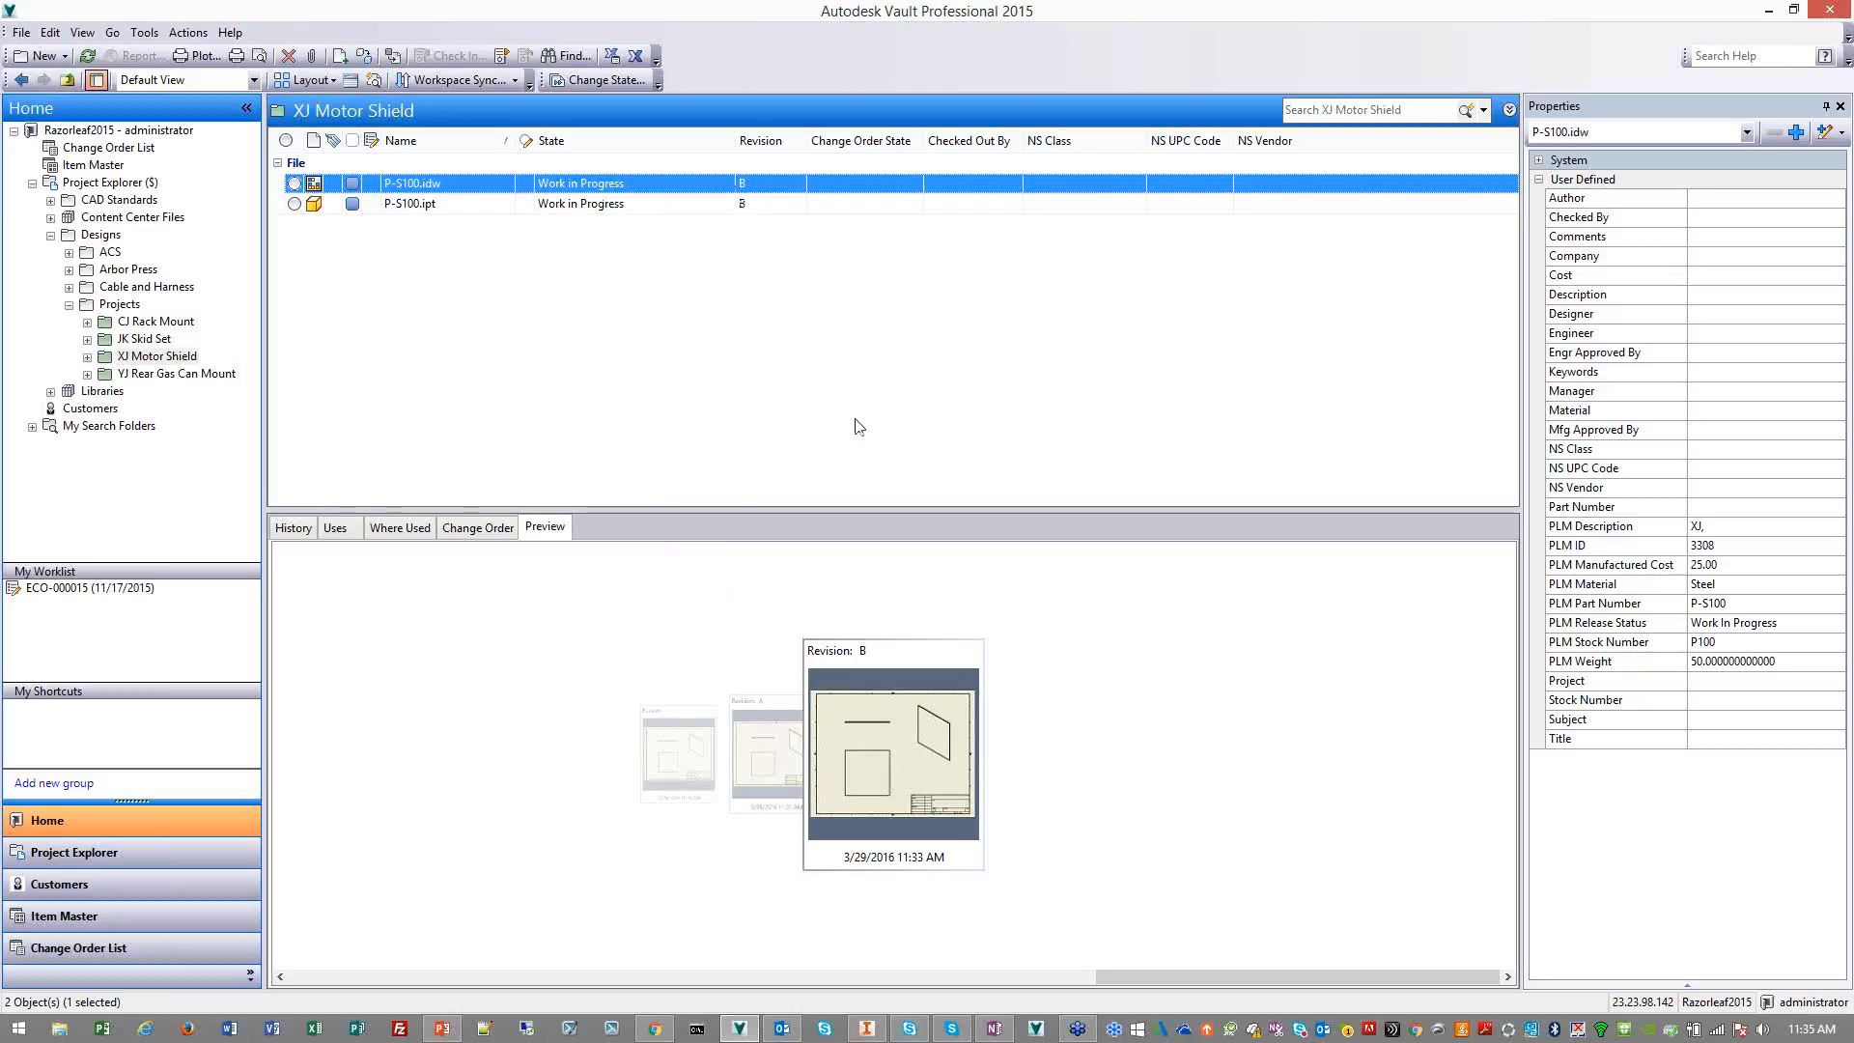
click(571, 344)
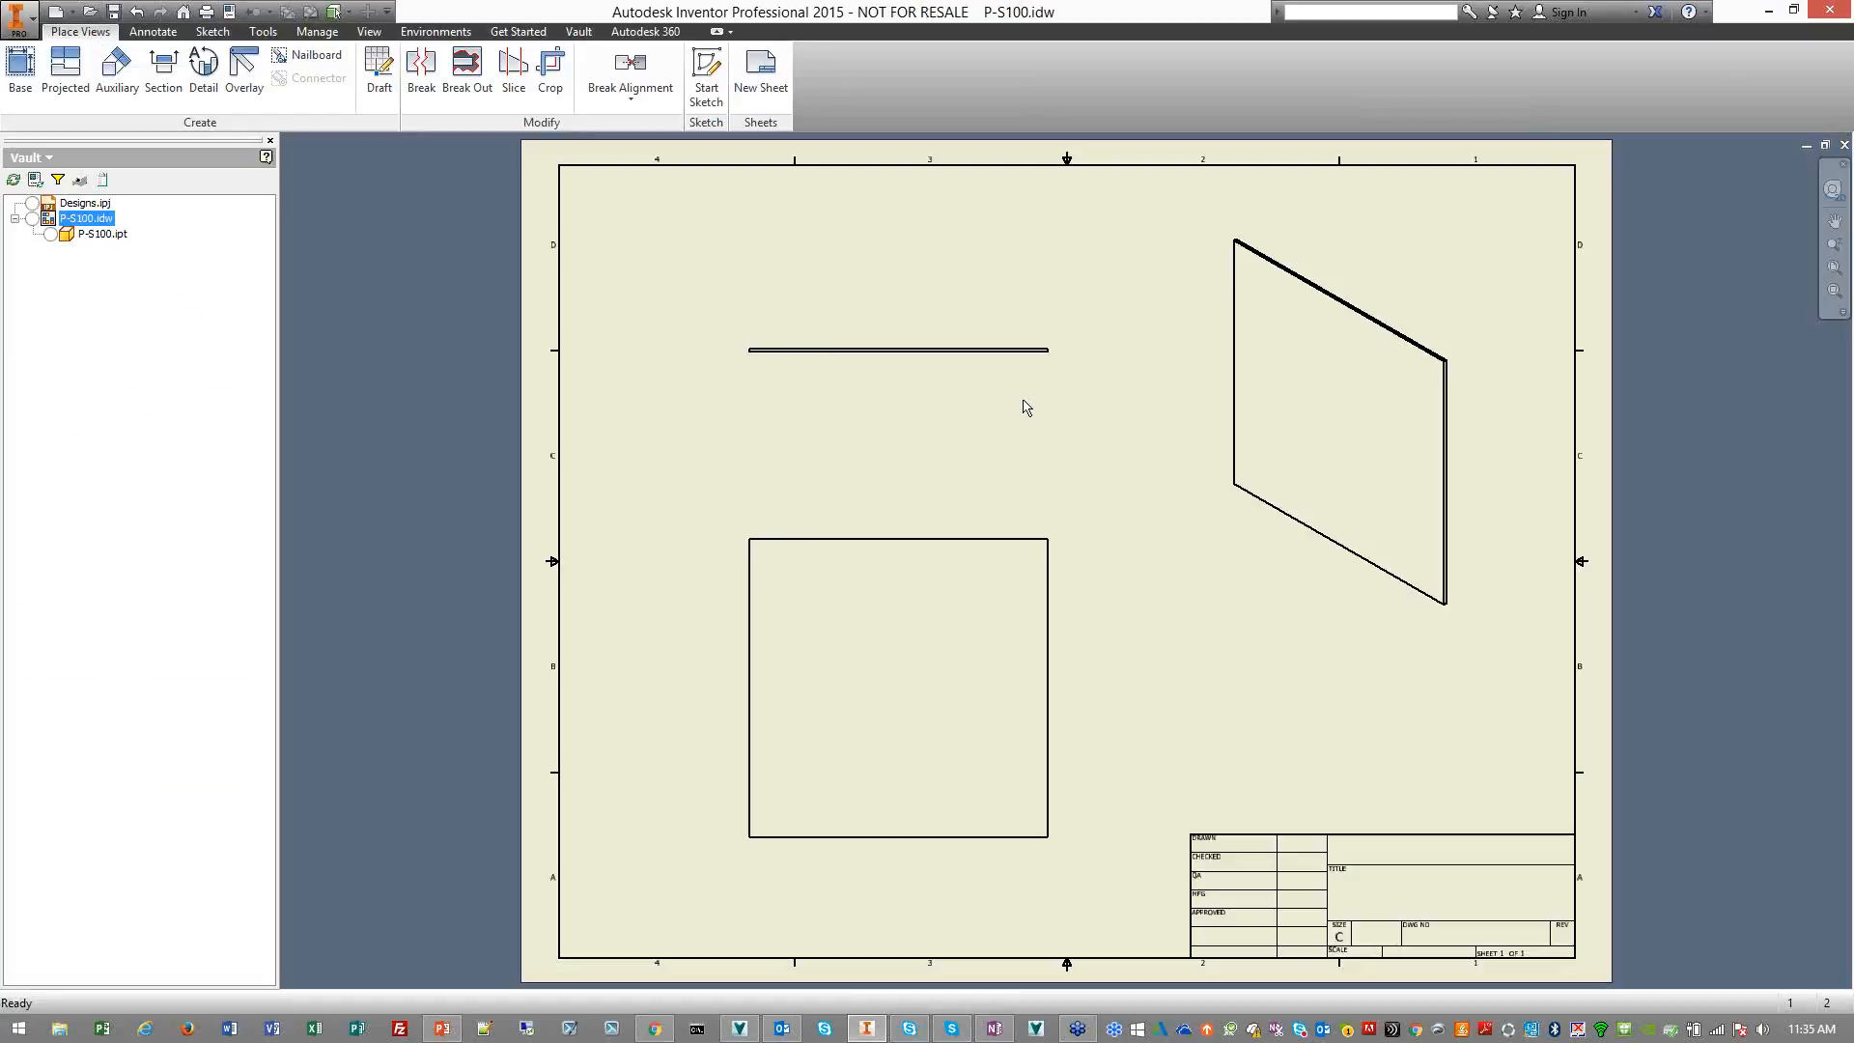
Dimension the width and height of the square view and the width of the thin view above it on the P-S100 drawing
click(152, 31)
click(32, 72)
click(865, 538)
click(878, 494)
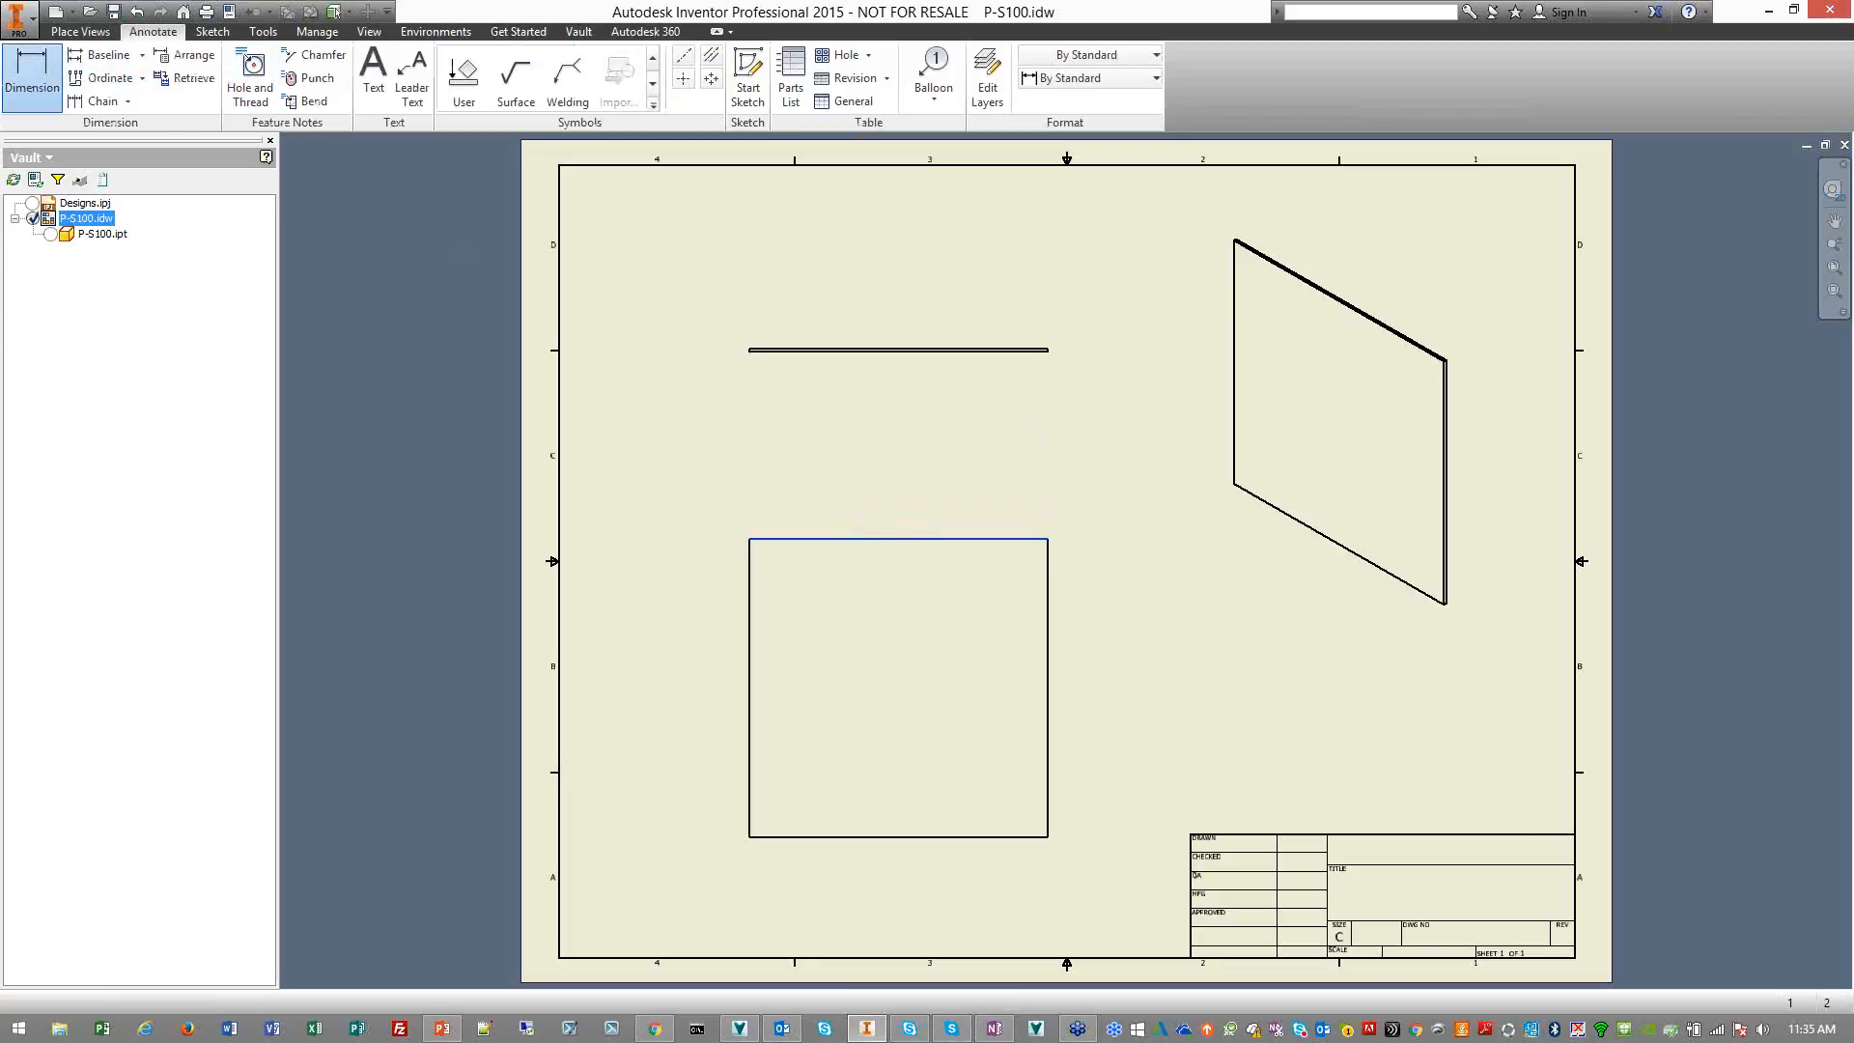
click(1050, 594)
click(1081, 580)
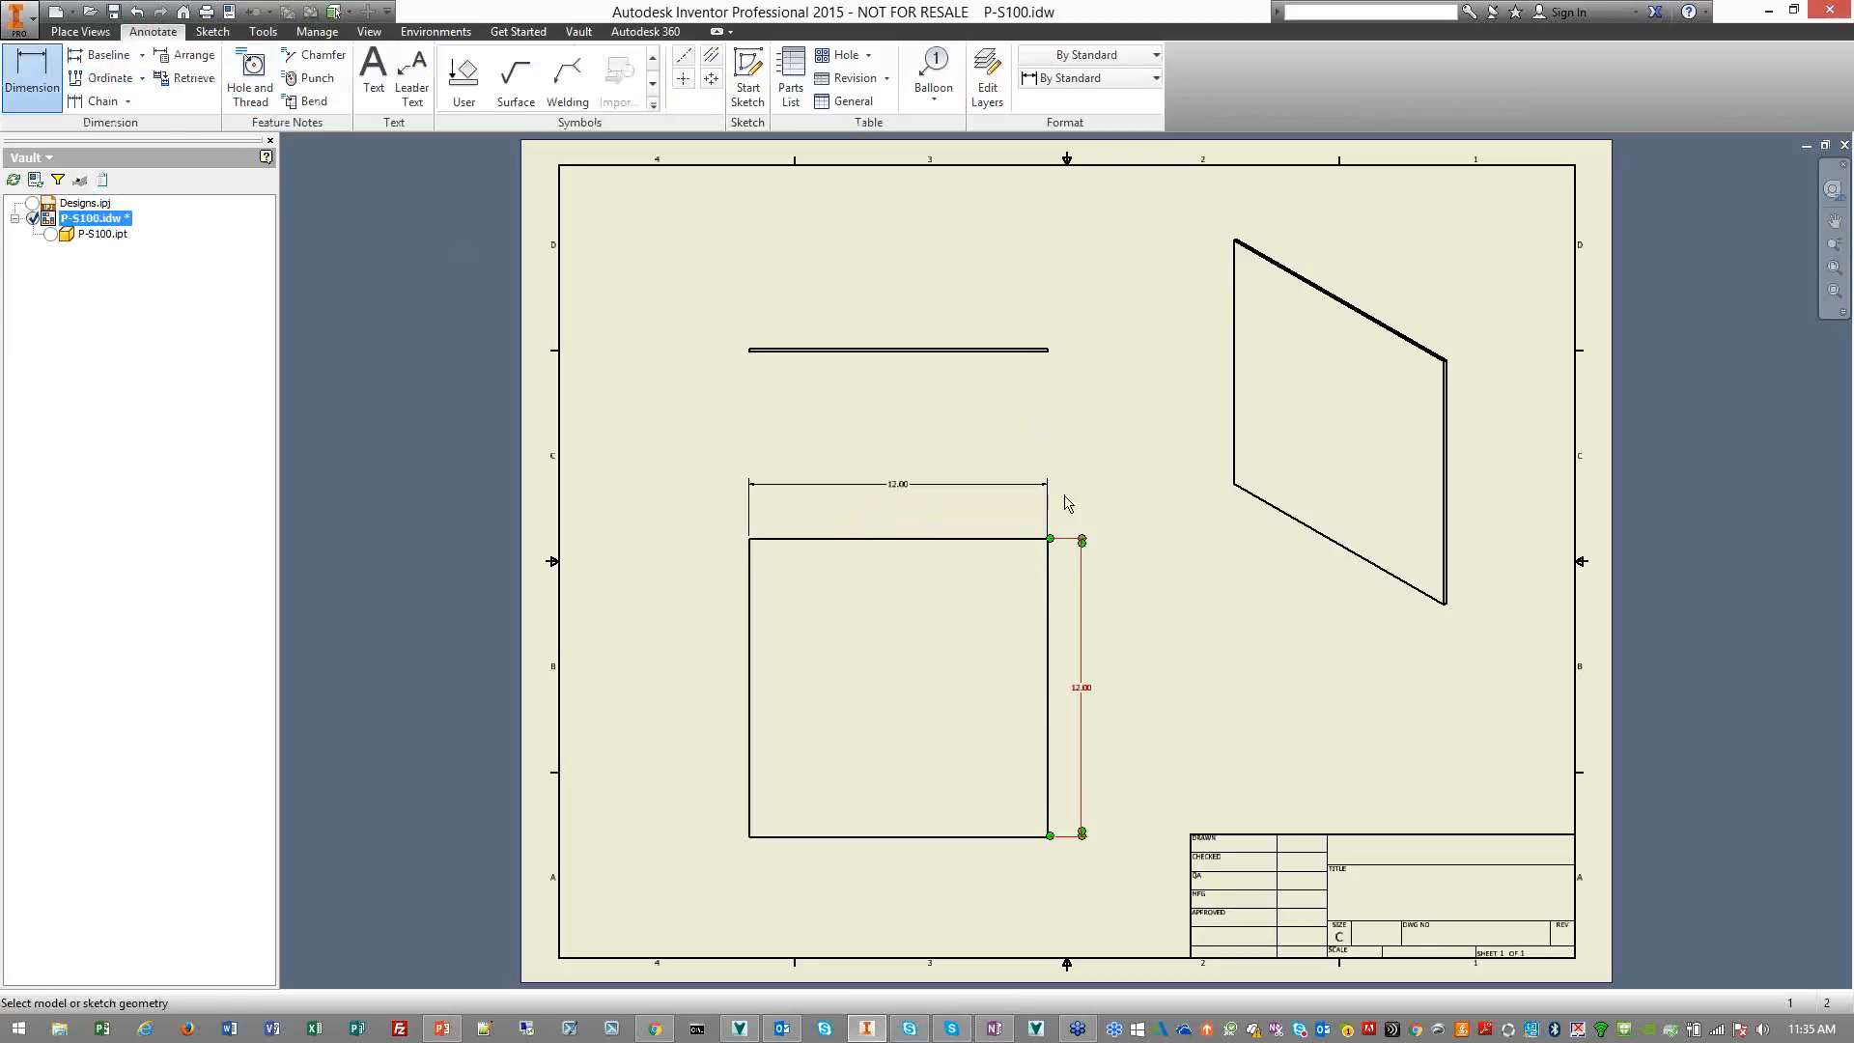
click(1014, 351)
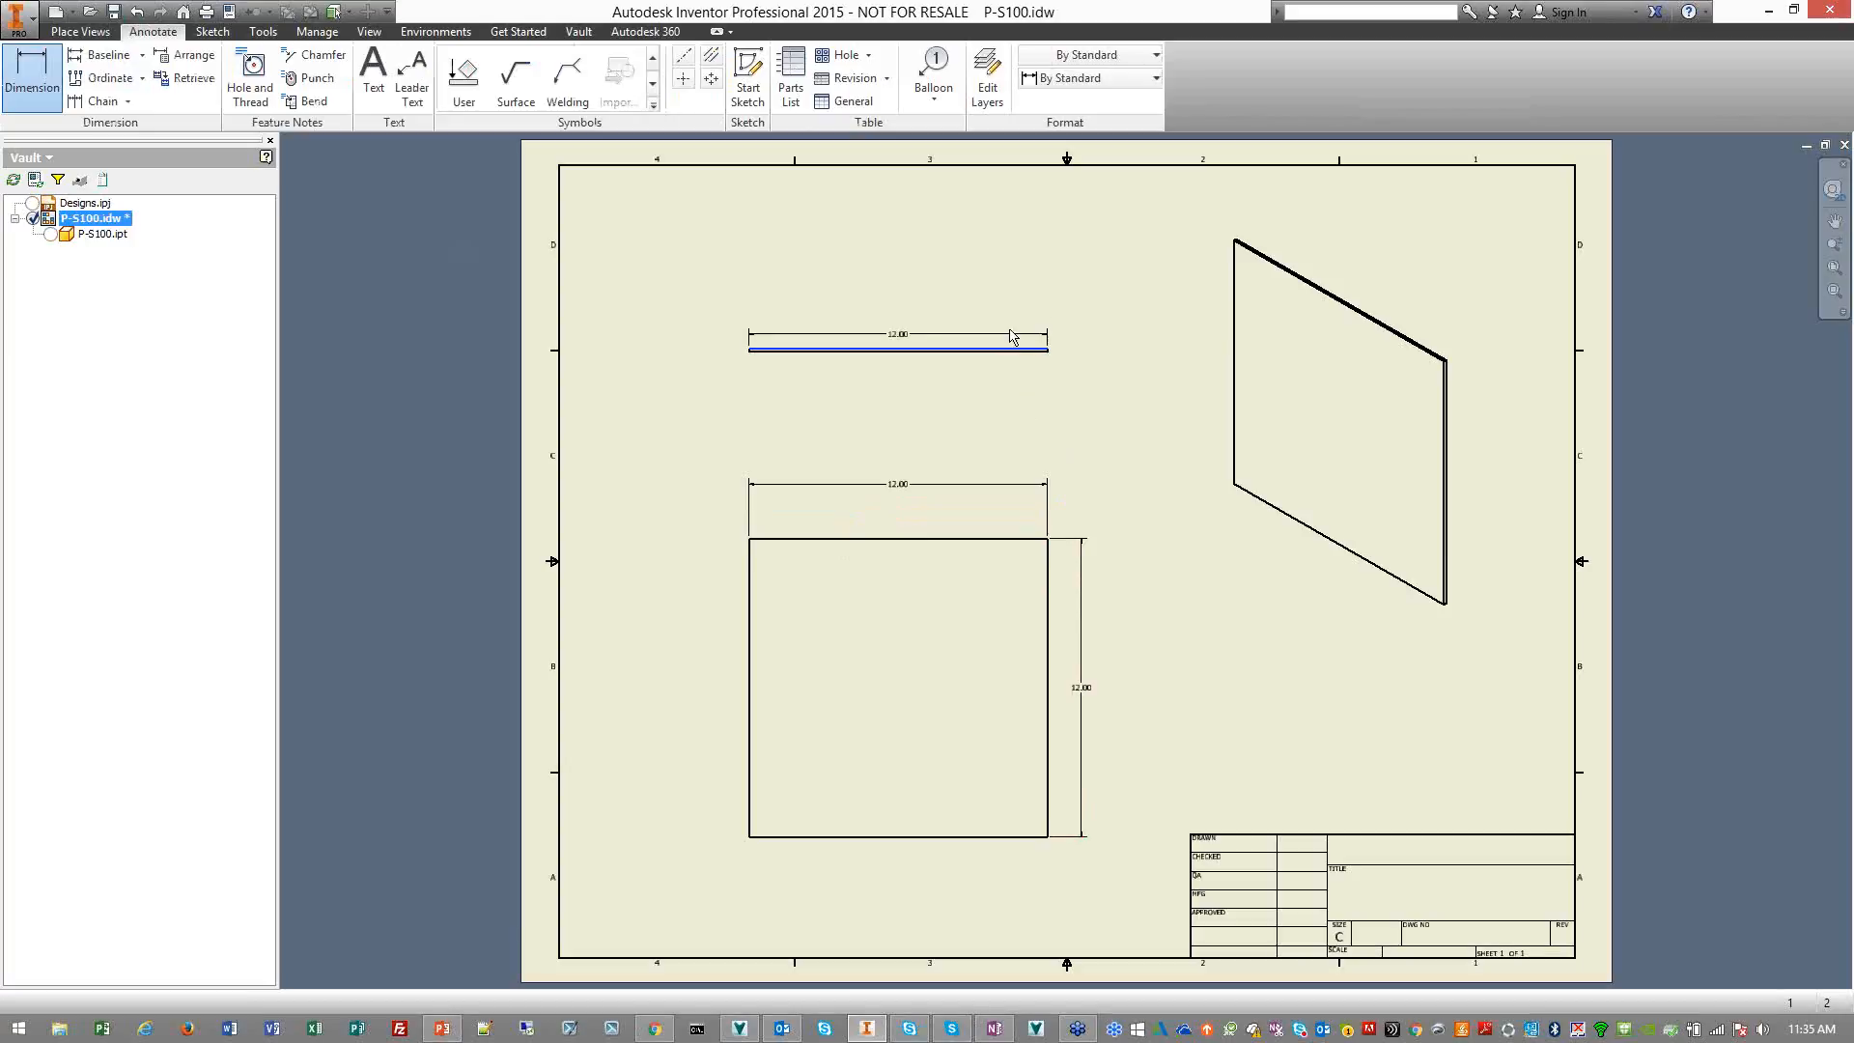
click(1003, 321)
right_click(1056, 413)
click(1118, 402)
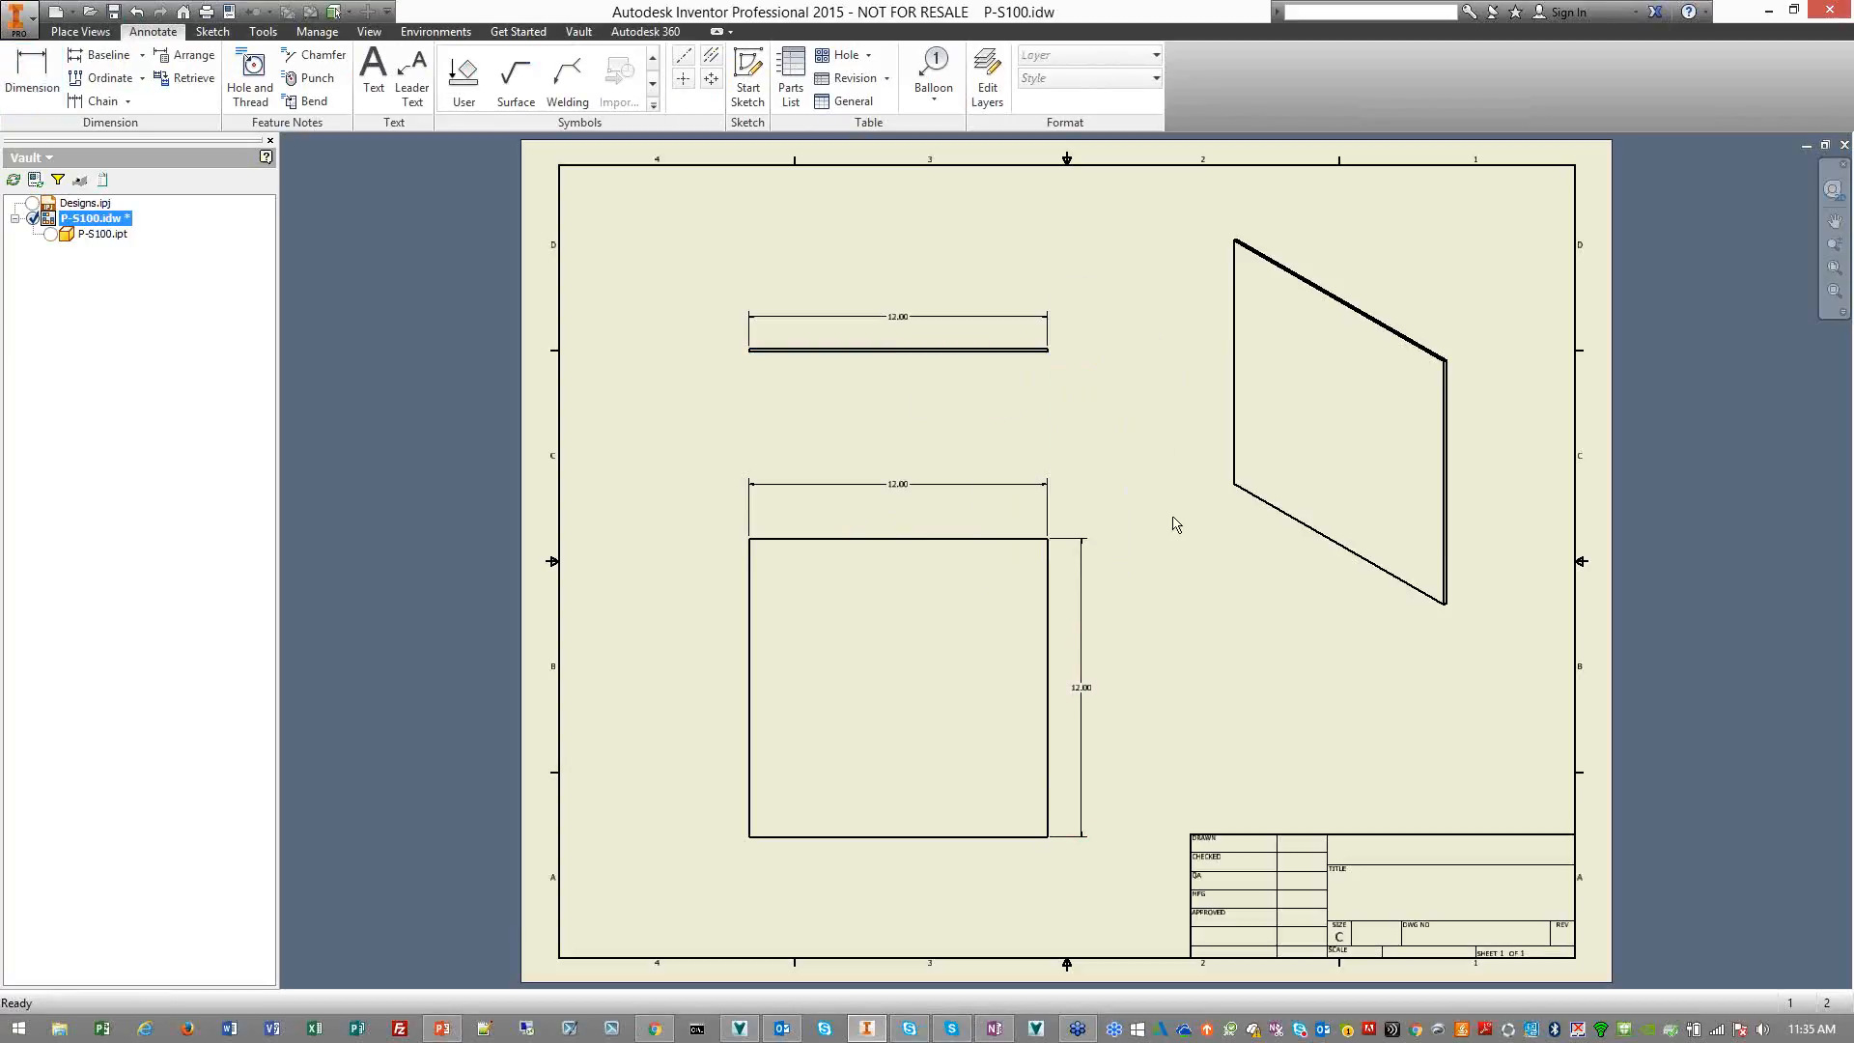
Save the P-S100.idw drawing and check it in to the vault without a comment
right_click(114, 219)
click(183, 283)
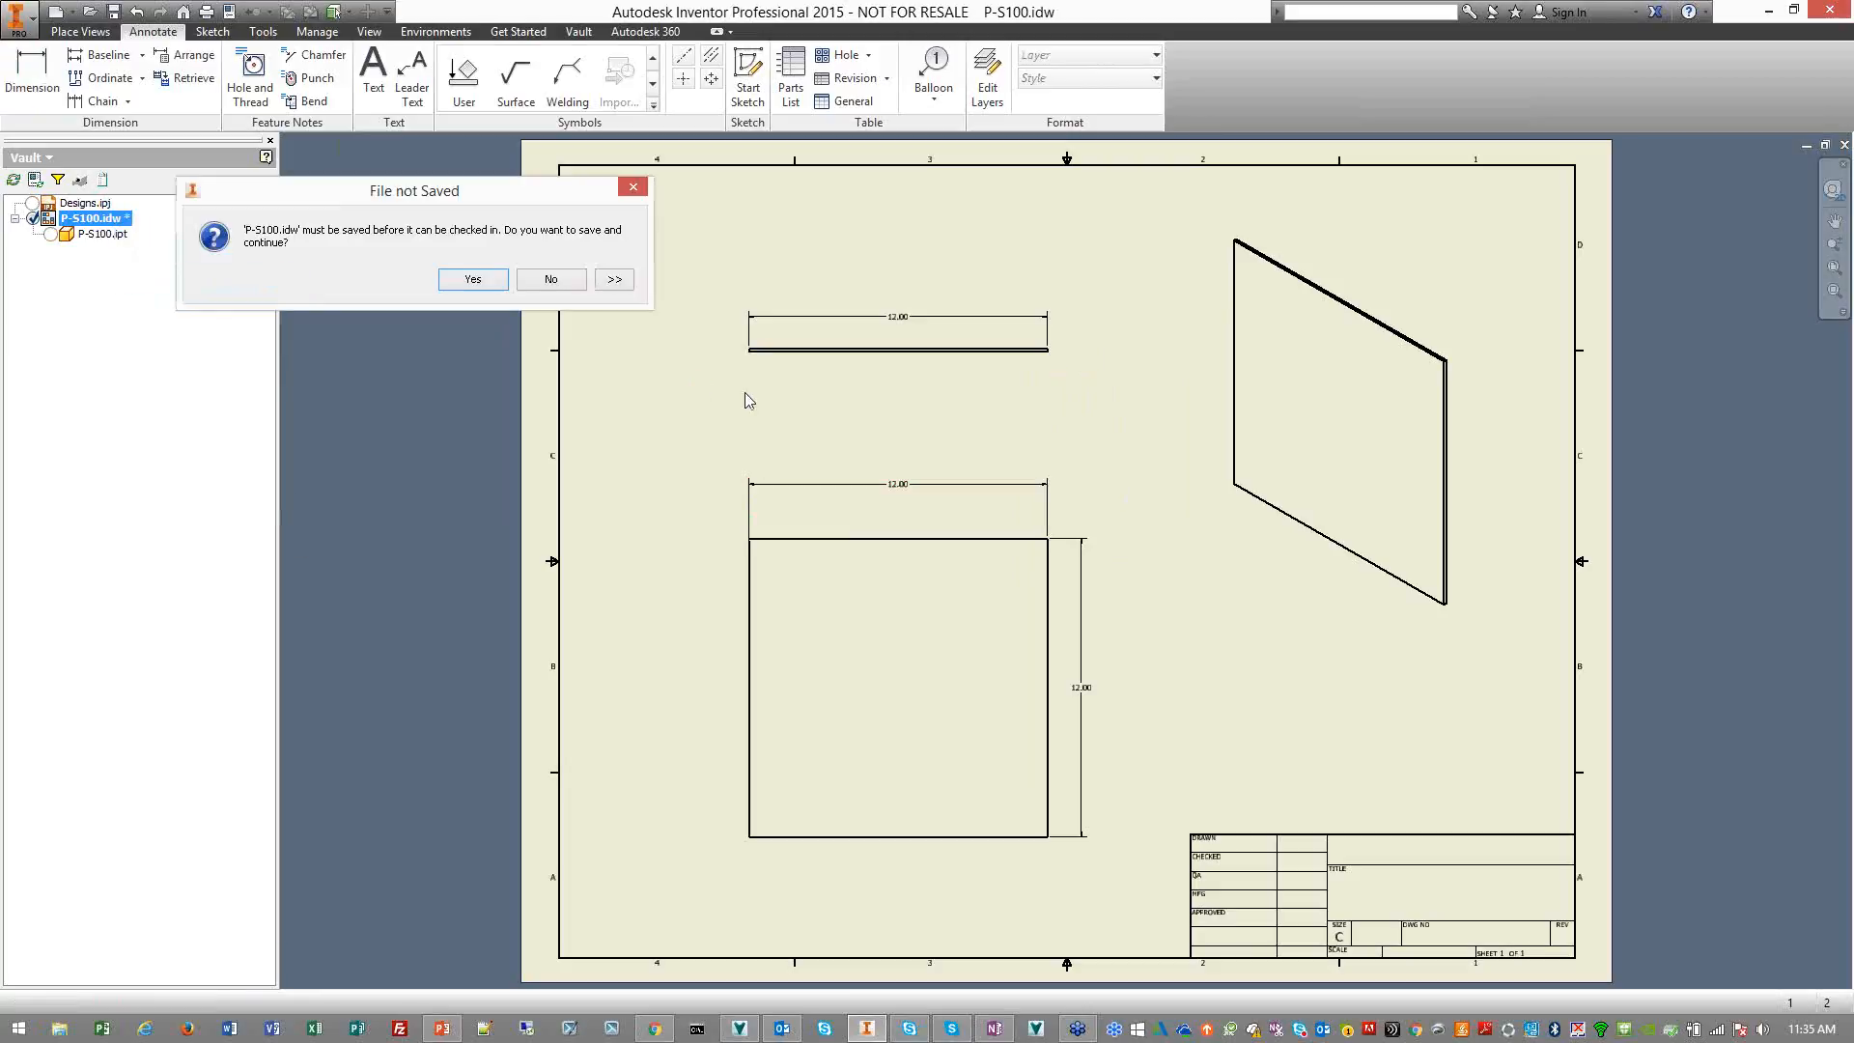
click(474, 282)
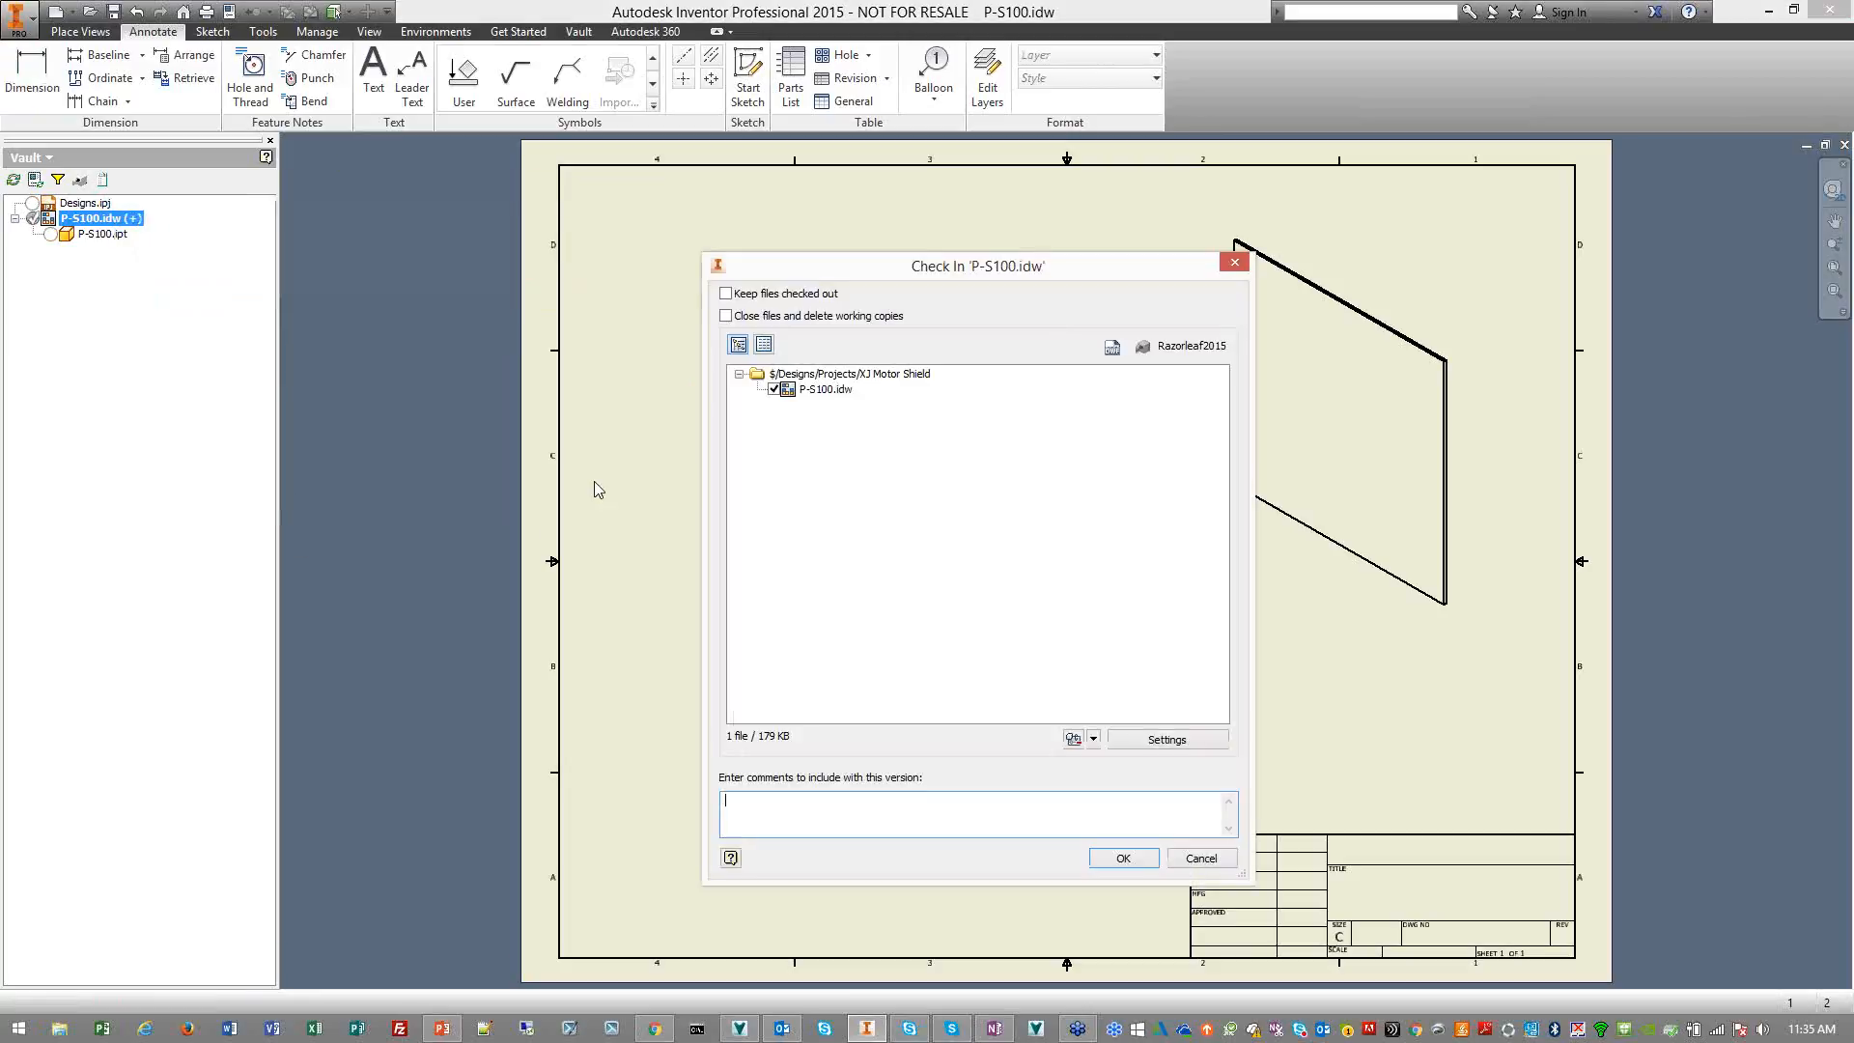
click(1120, 859)
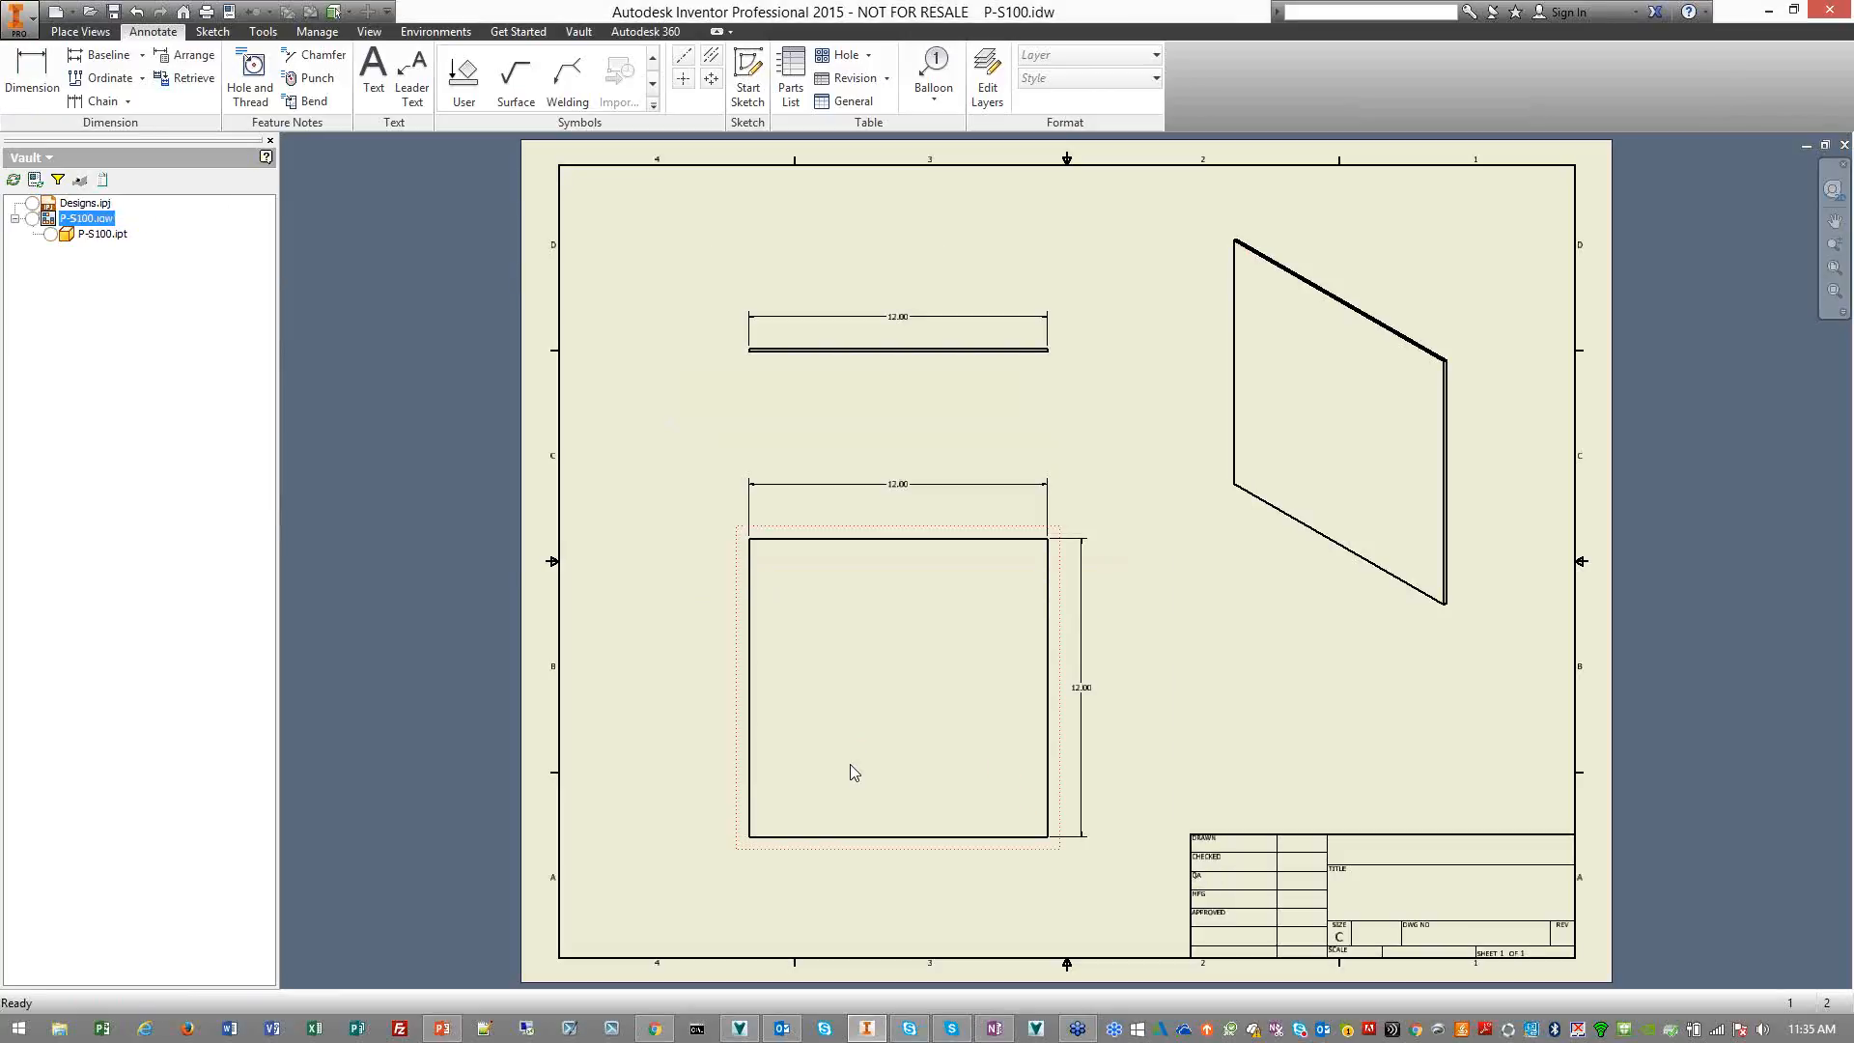
Switch to Autodesk Vault, refresh the XJ Motor Shield folder and look at the updated P-S100.idw preview
click(1768, 11)
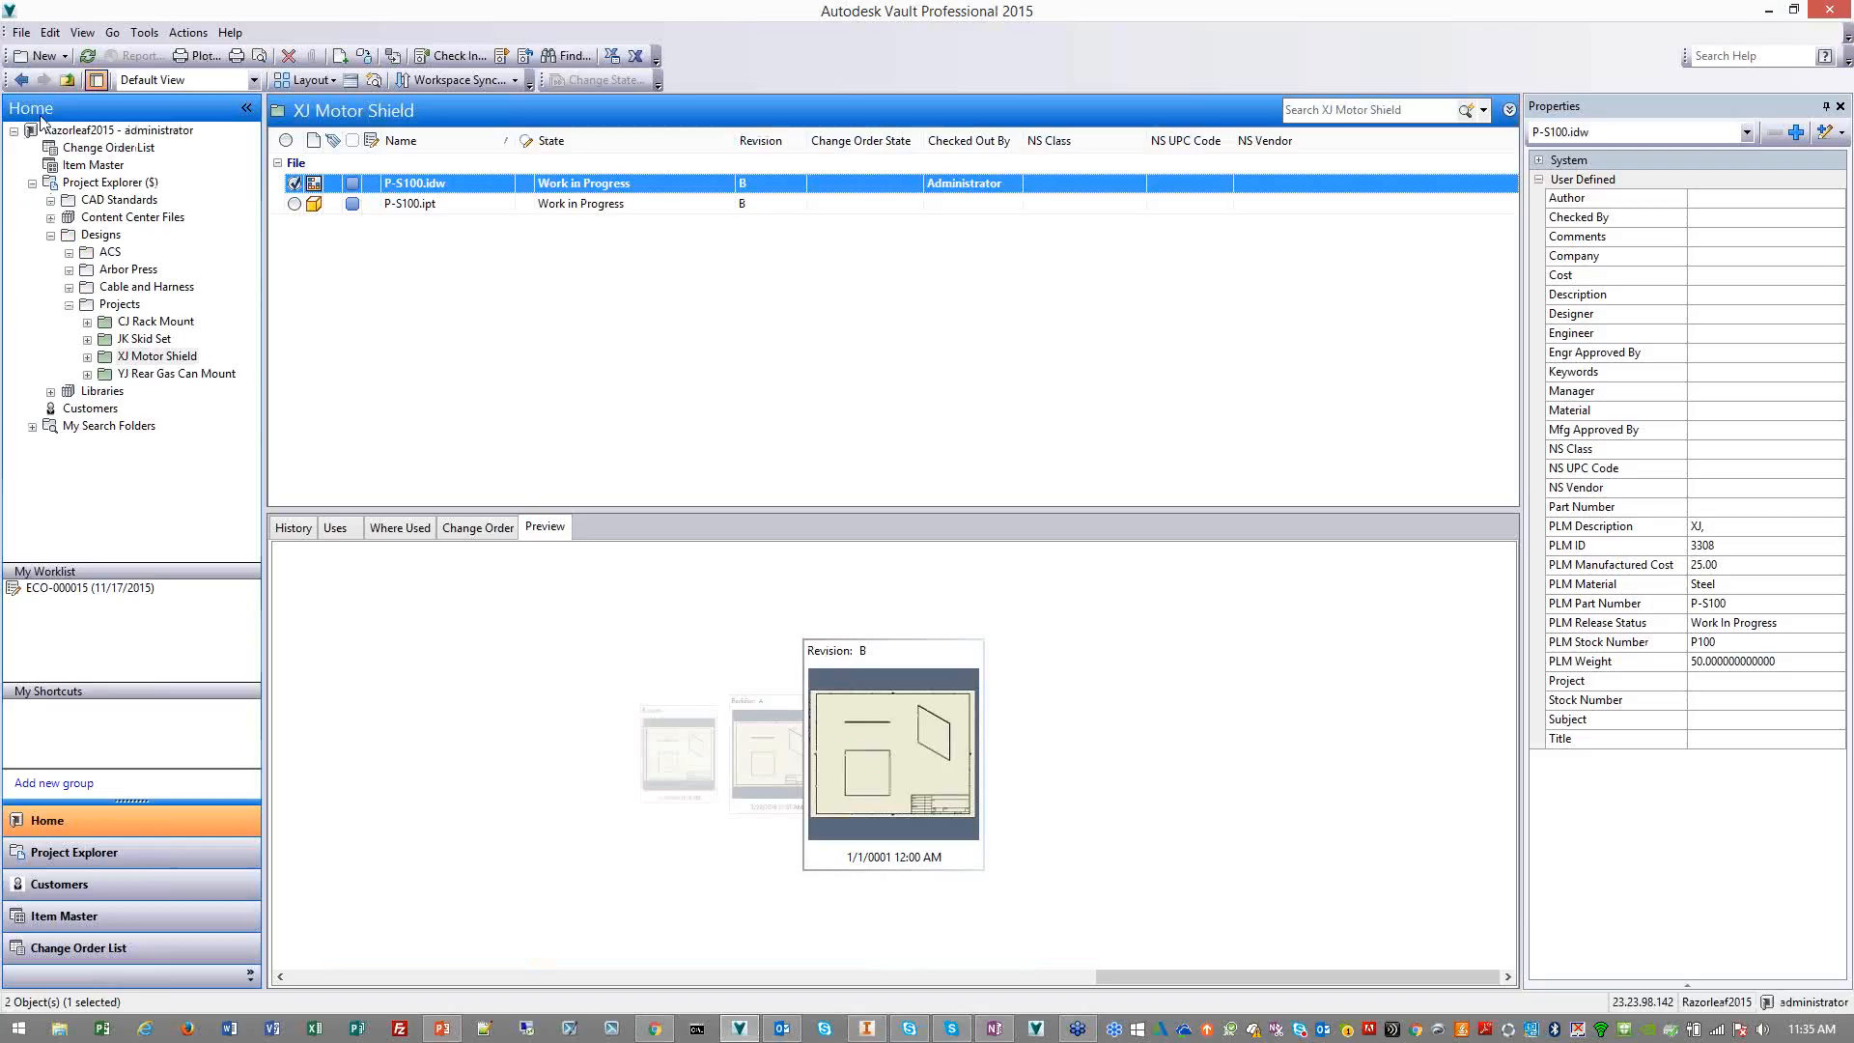
click(87, 55)
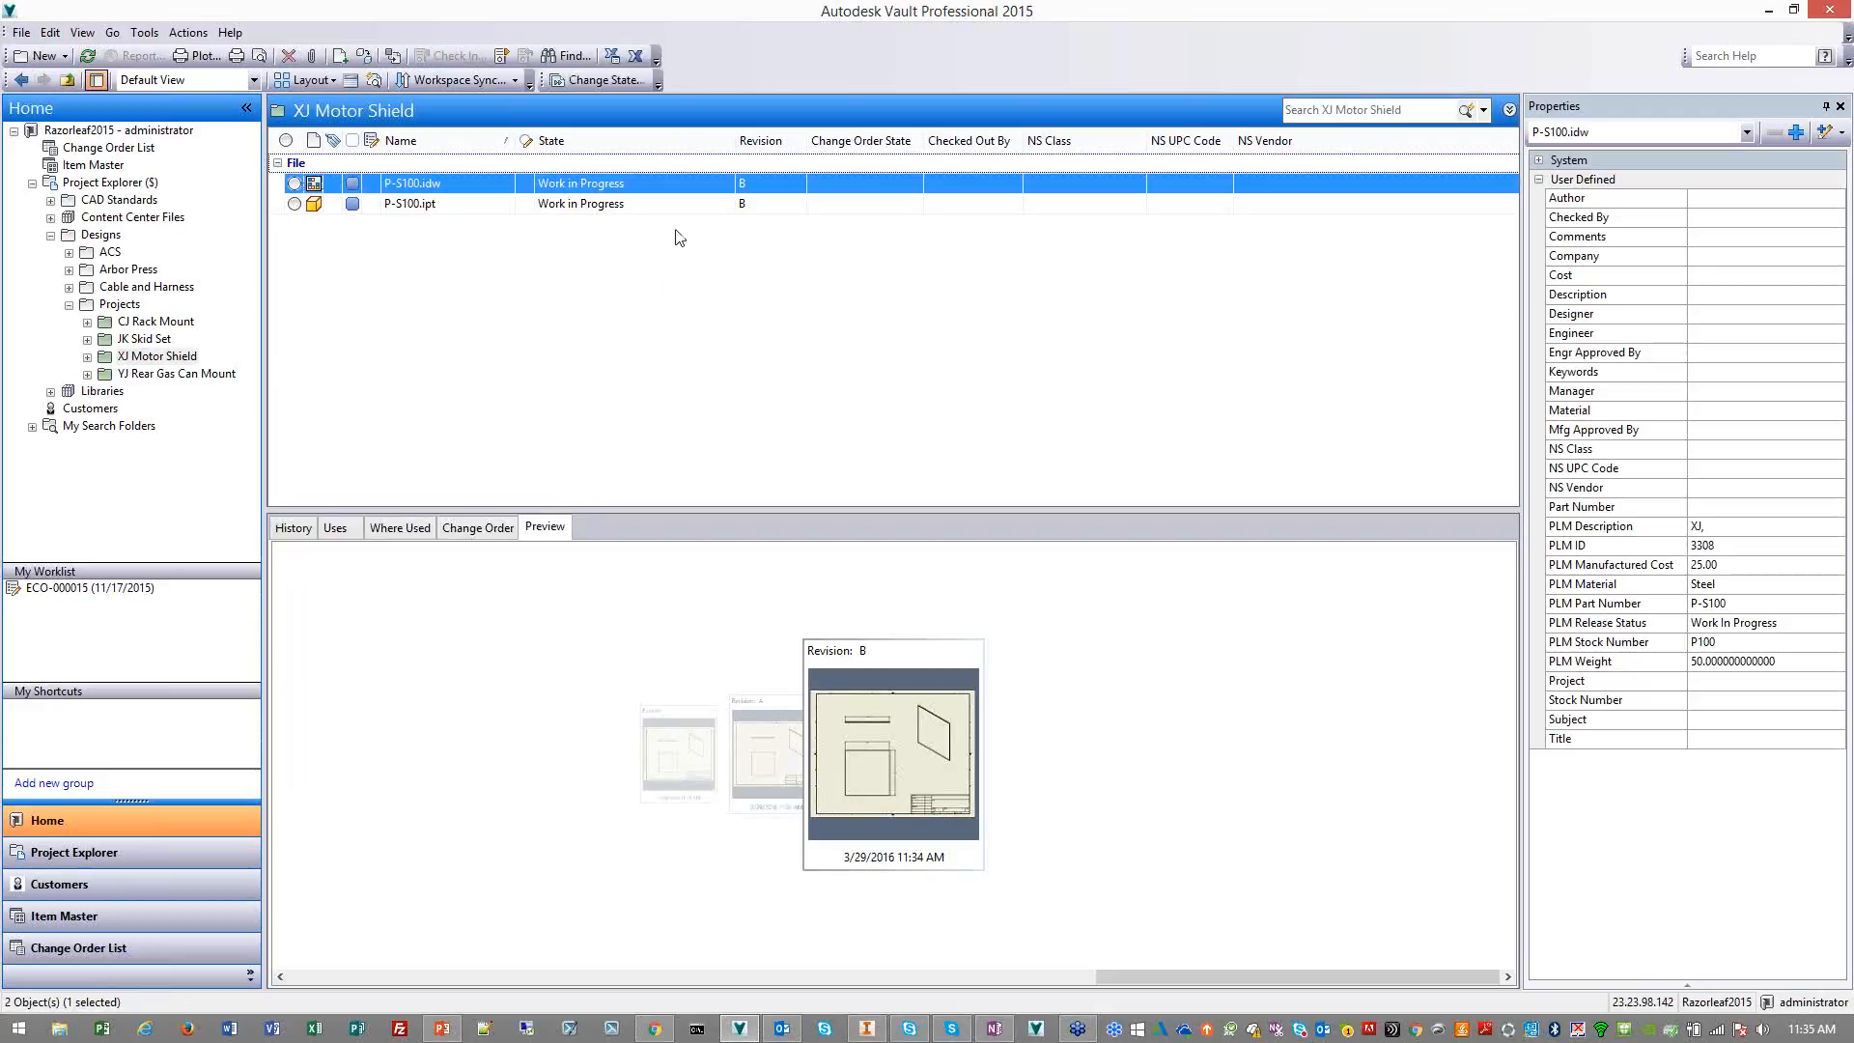
click(787, 779)
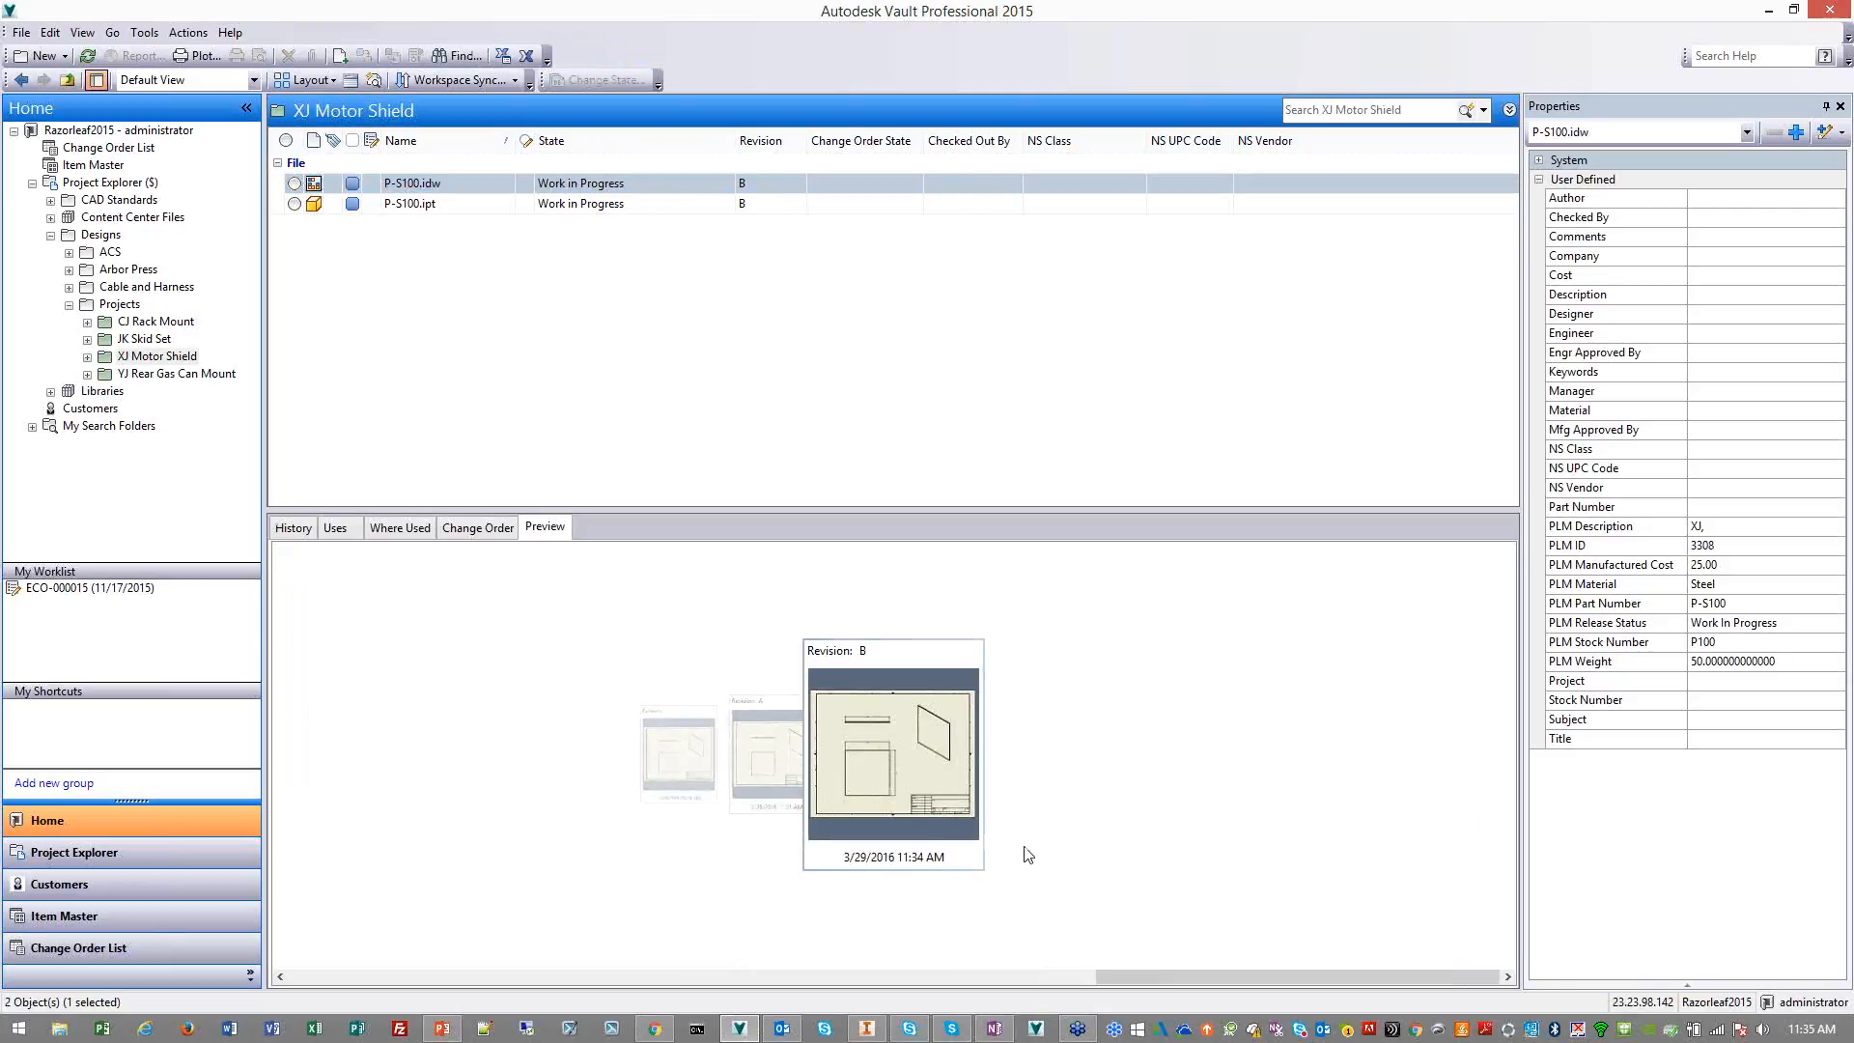
Change the state of P-S100.idw and P-S100.ipt to Released, keeping the comment "Released to manufacturing (Send DWF to PLM)"
shift+click(679, 204)
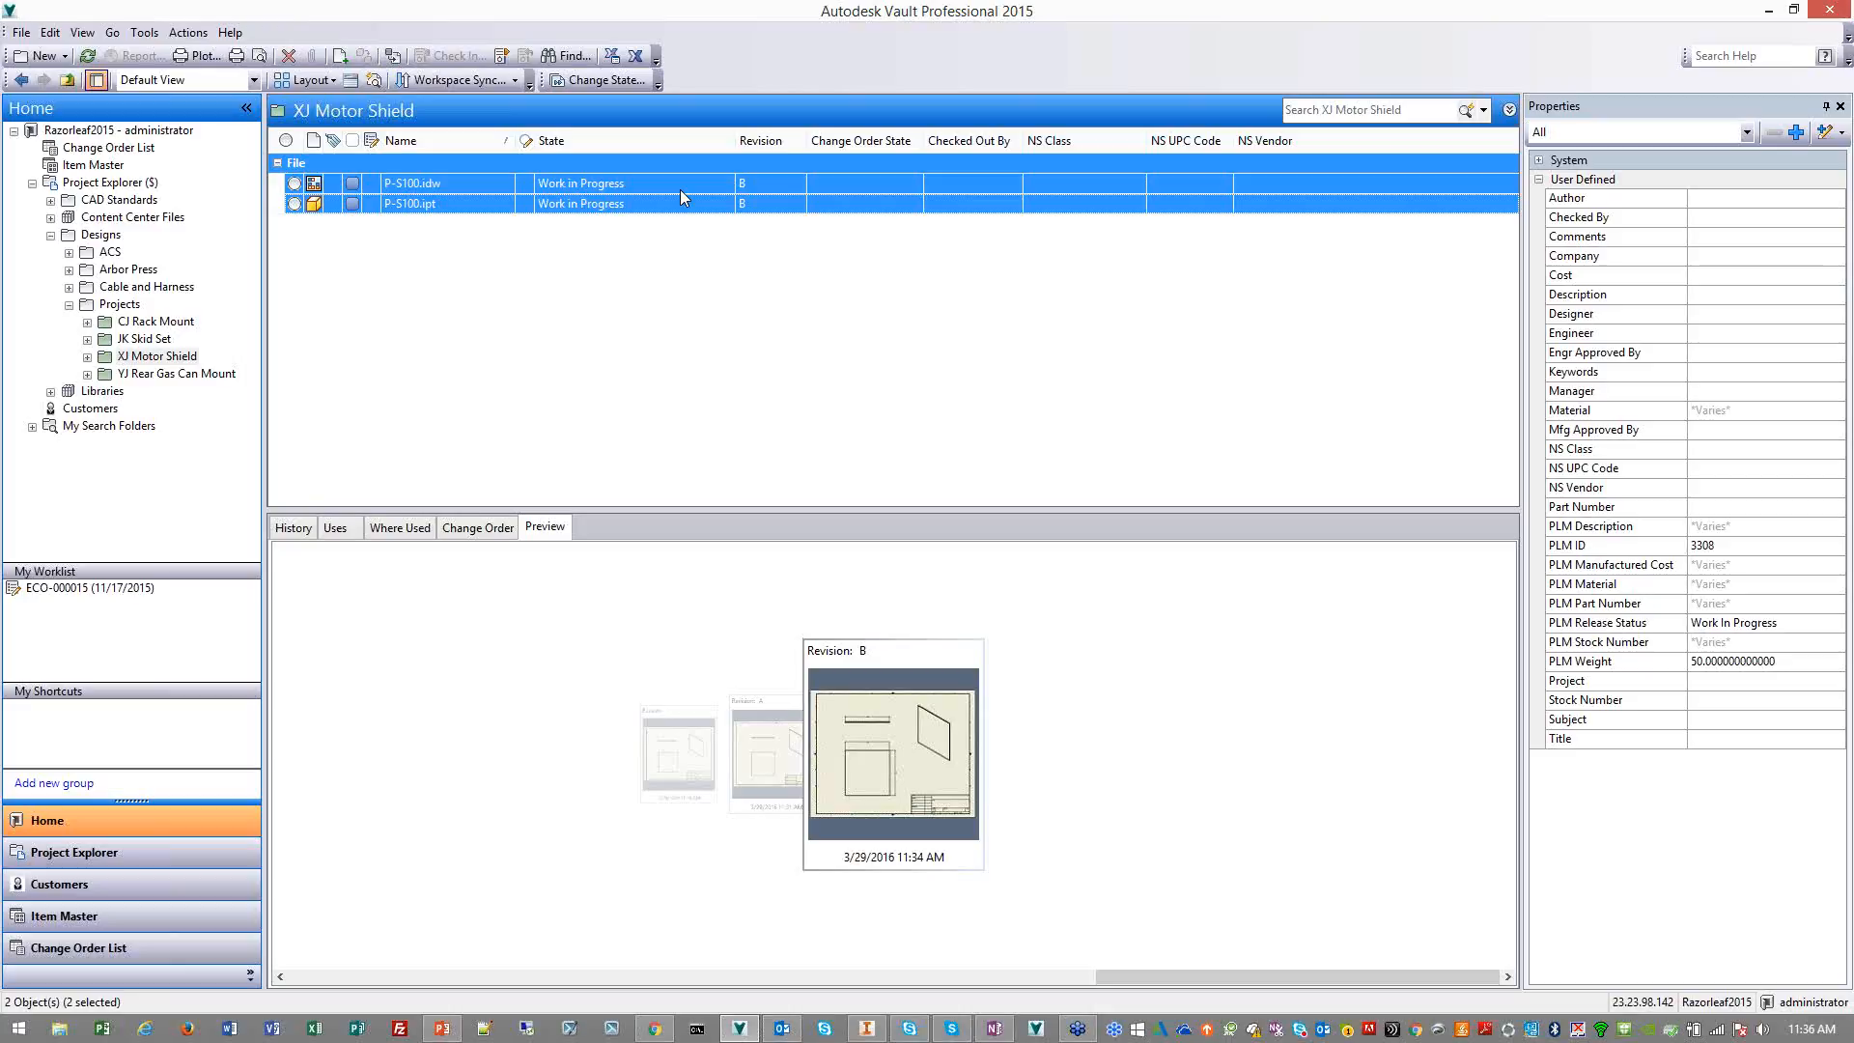
right_click(680, 189)
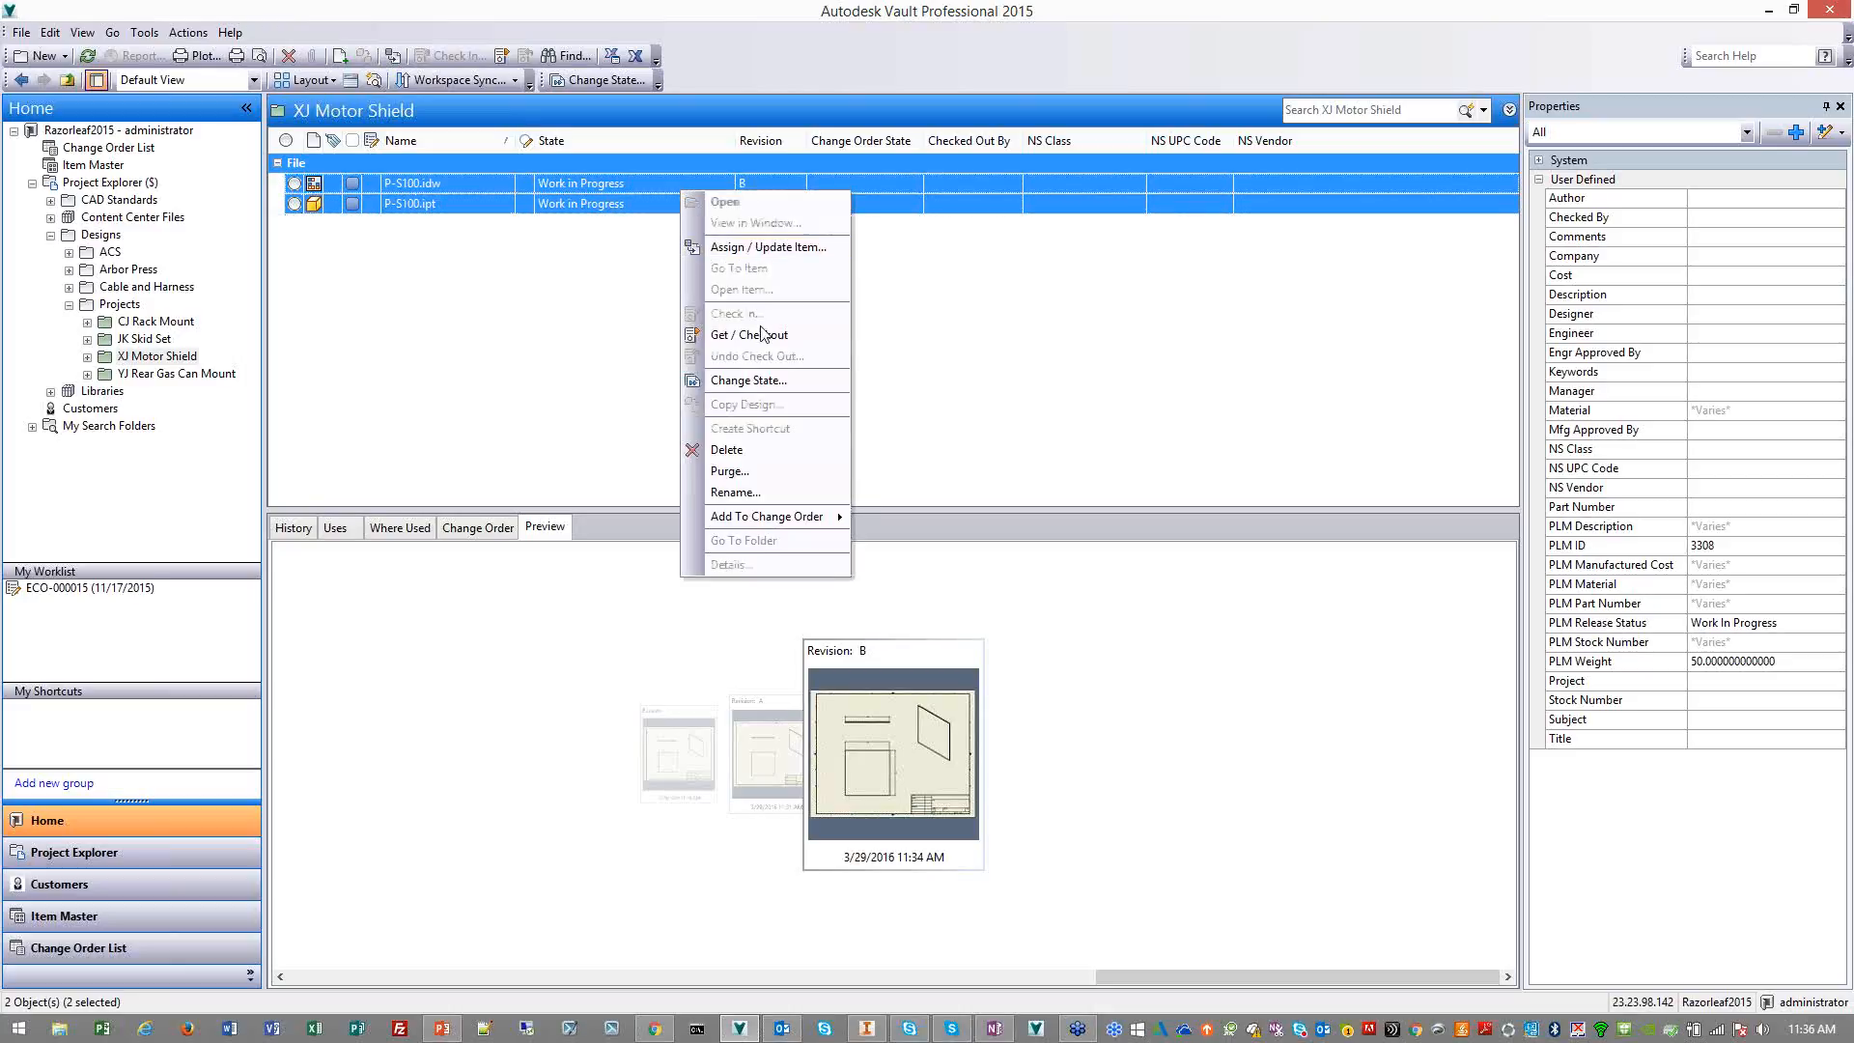
click(775, 379)
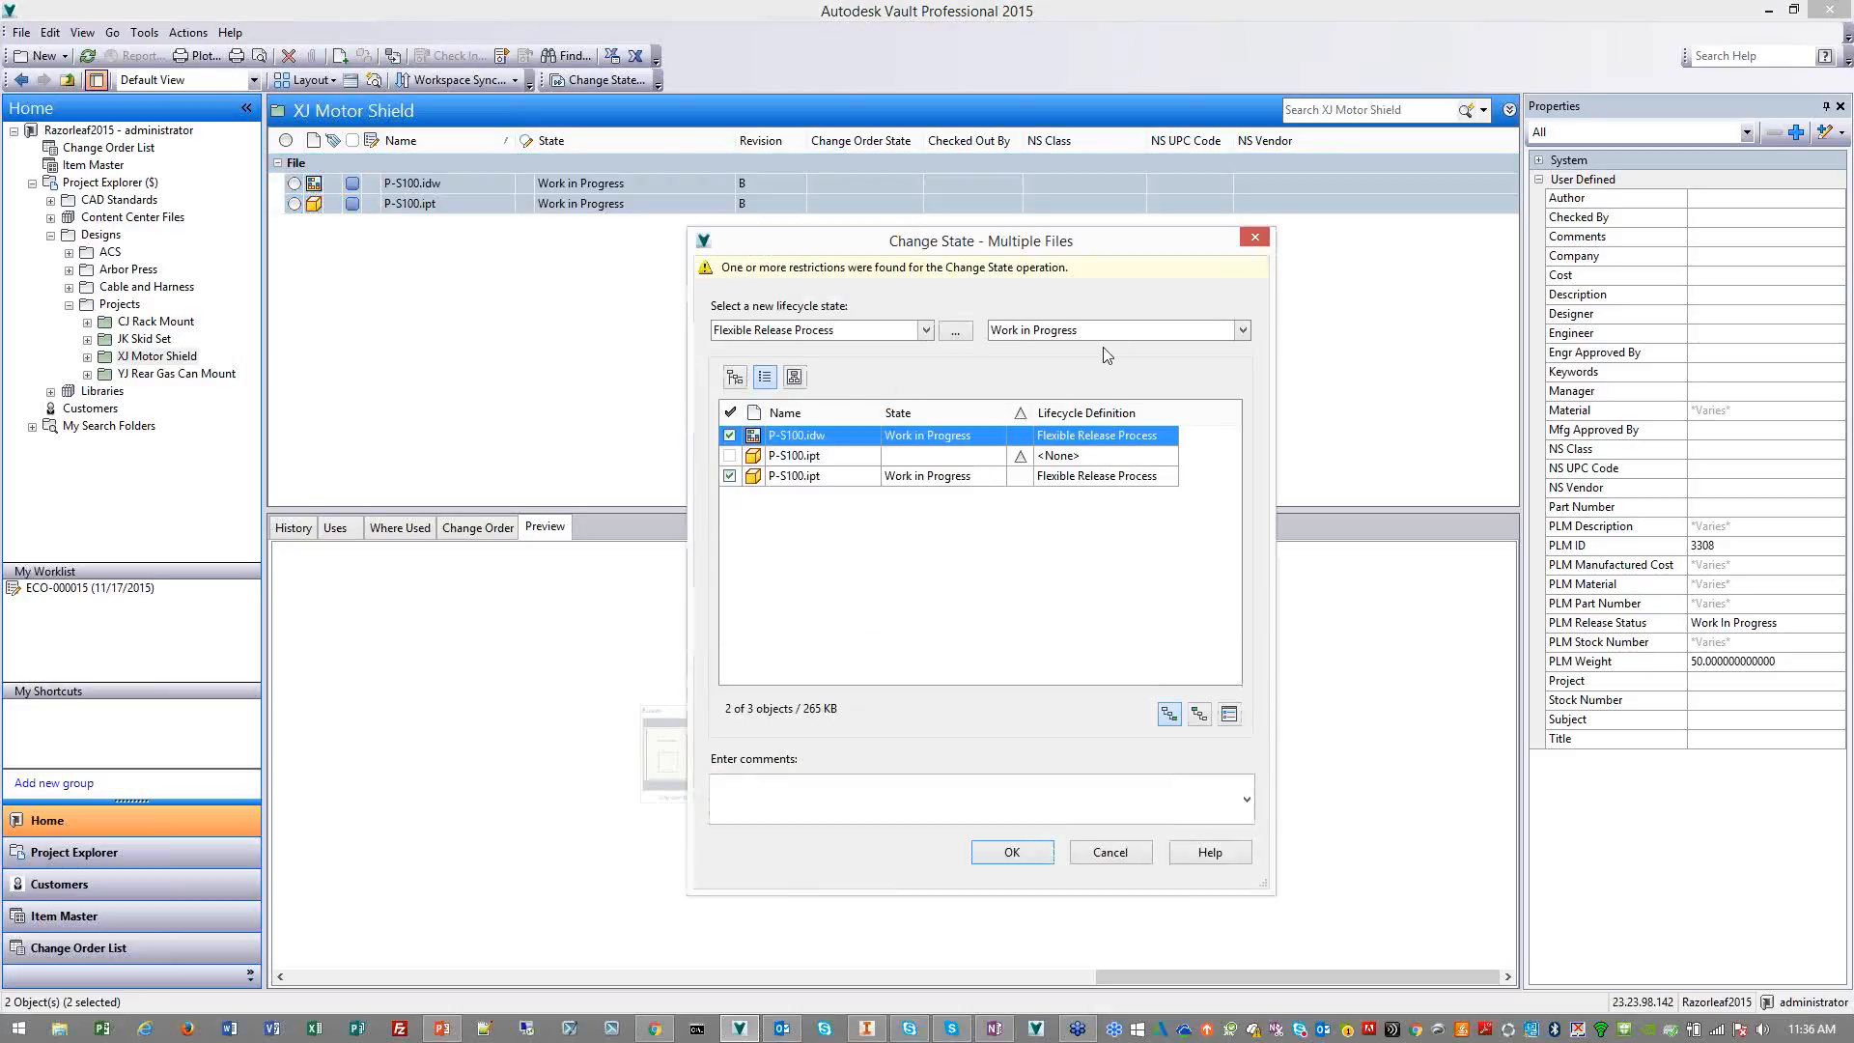
click(1123, 341)
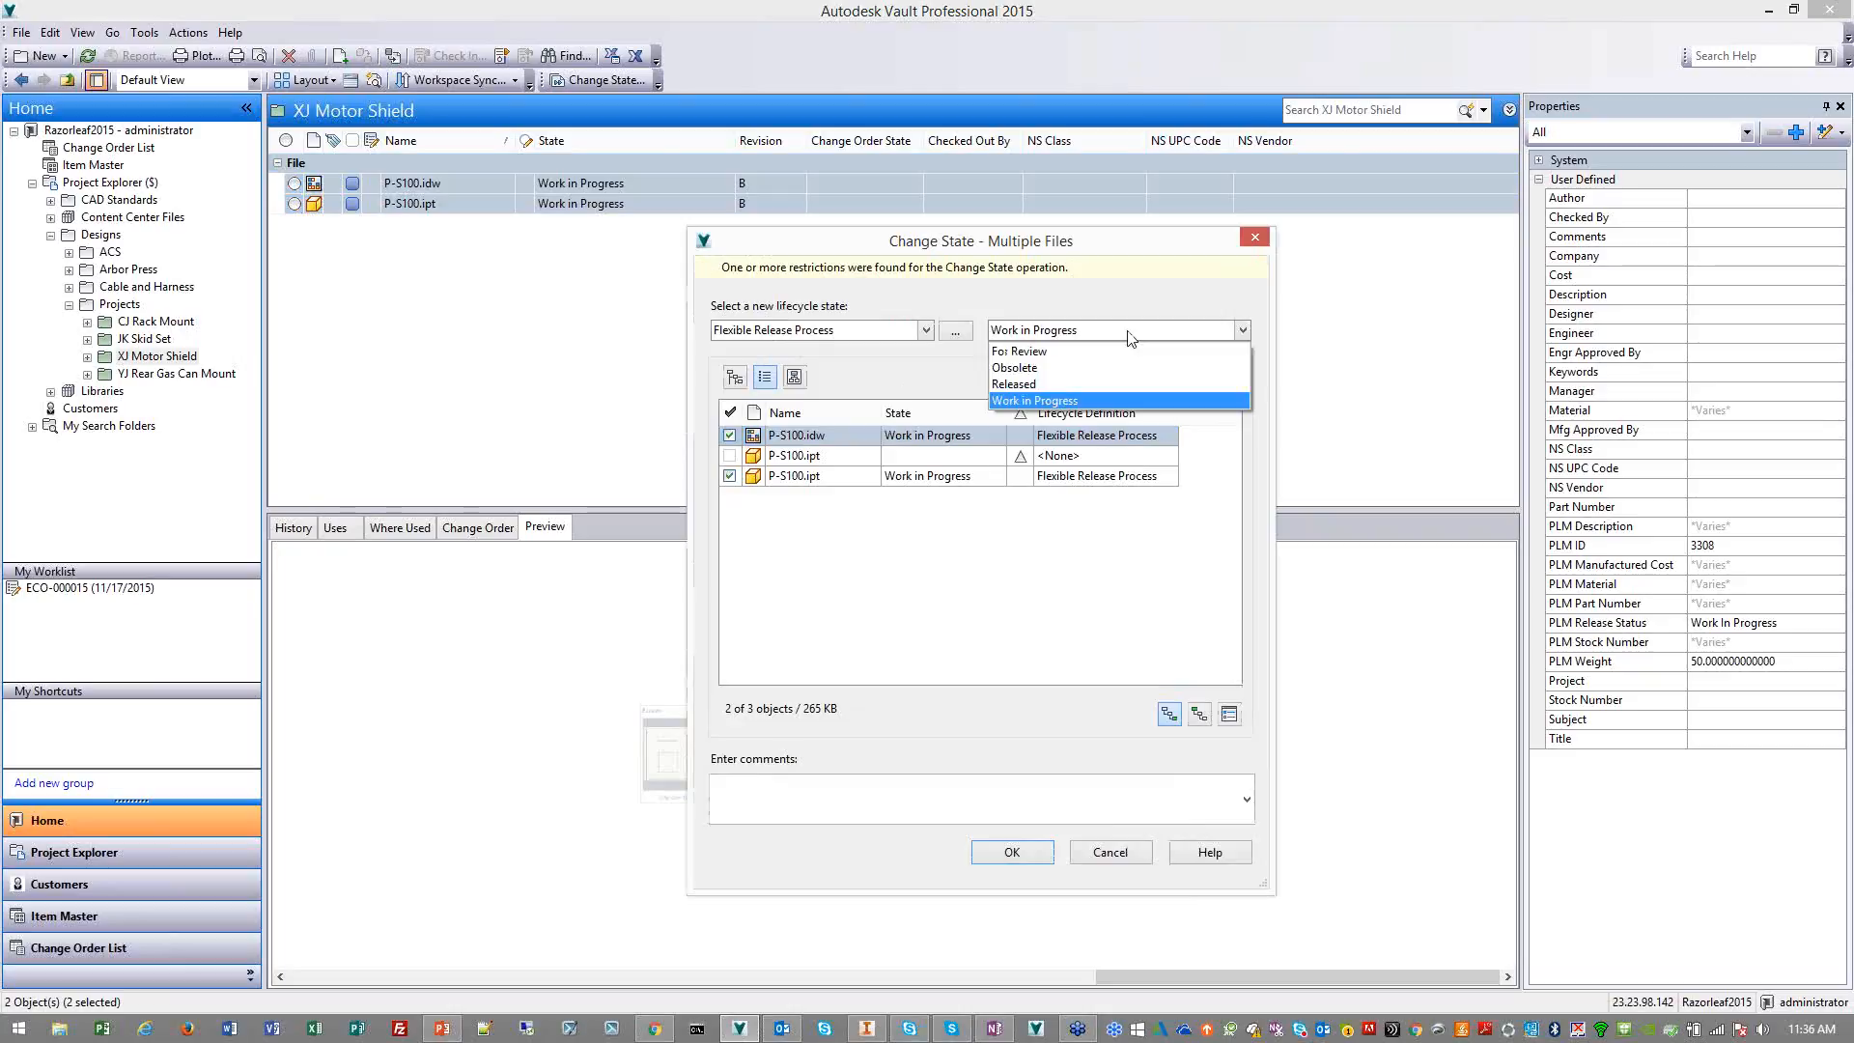
click(1120, 388)
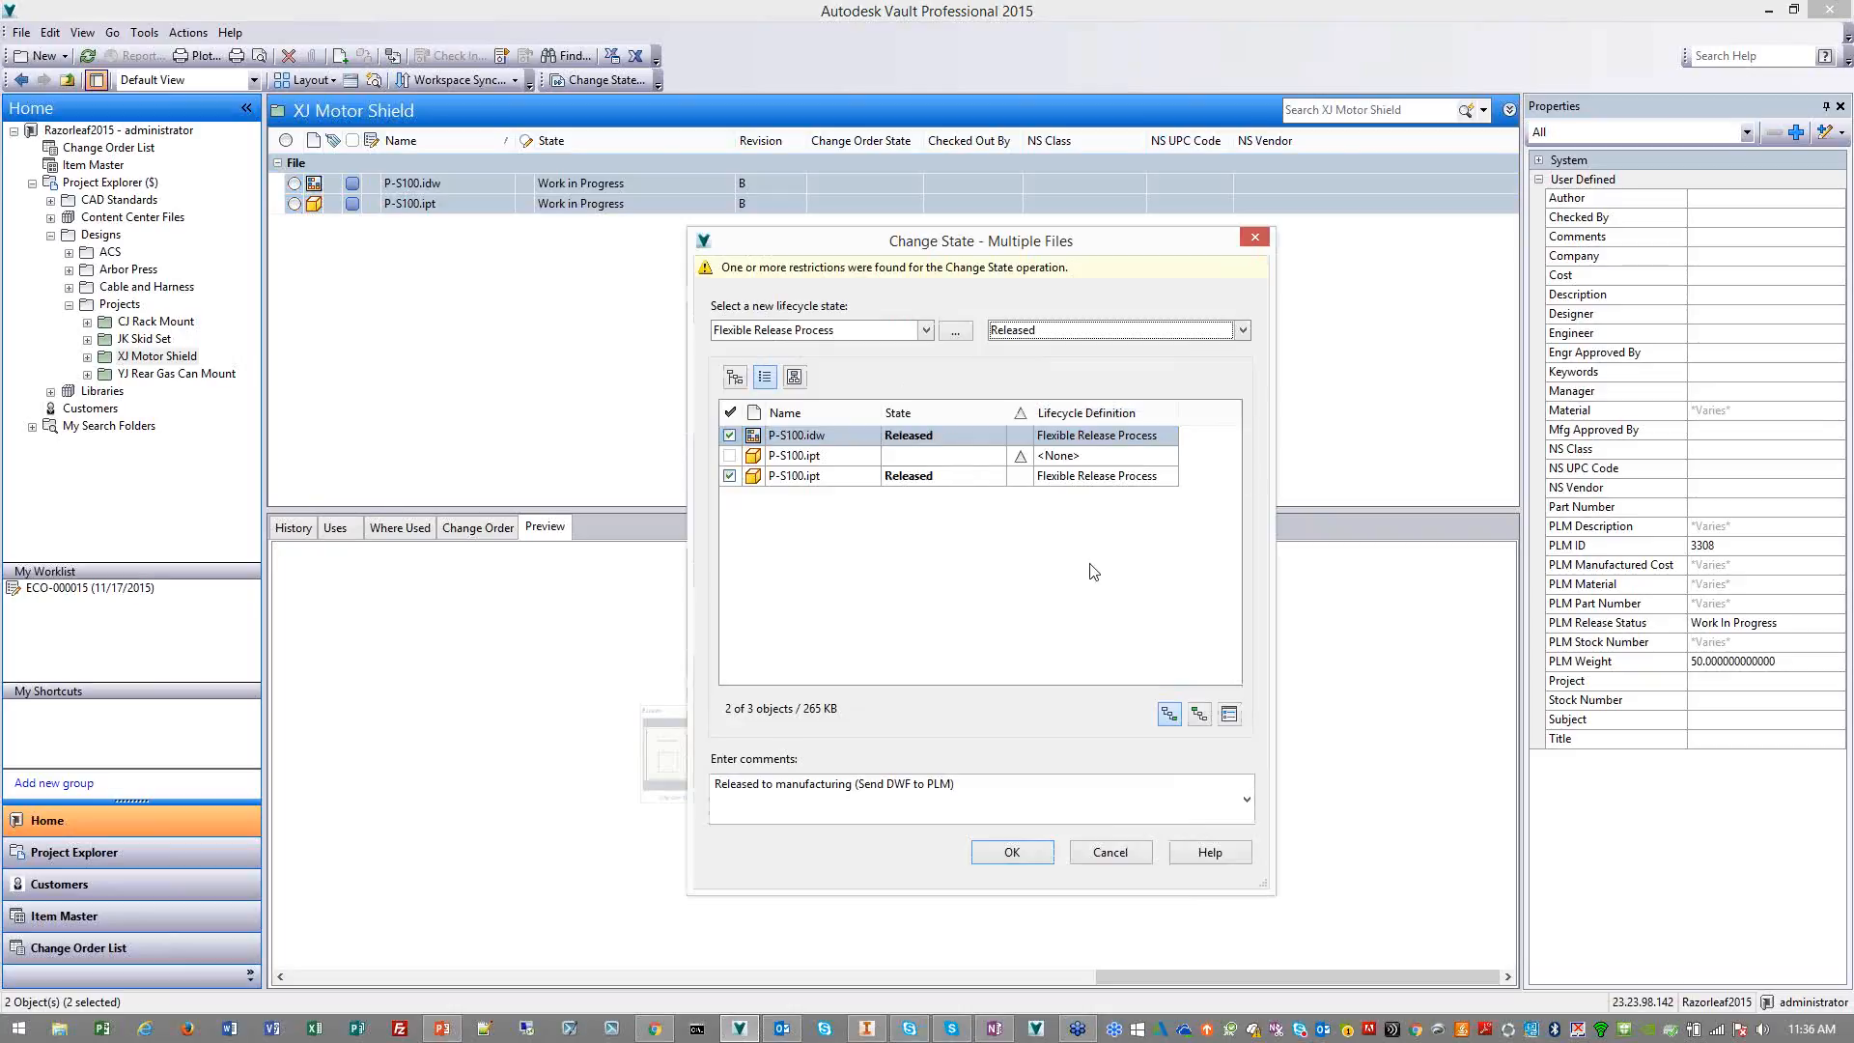
click(1012, 852)
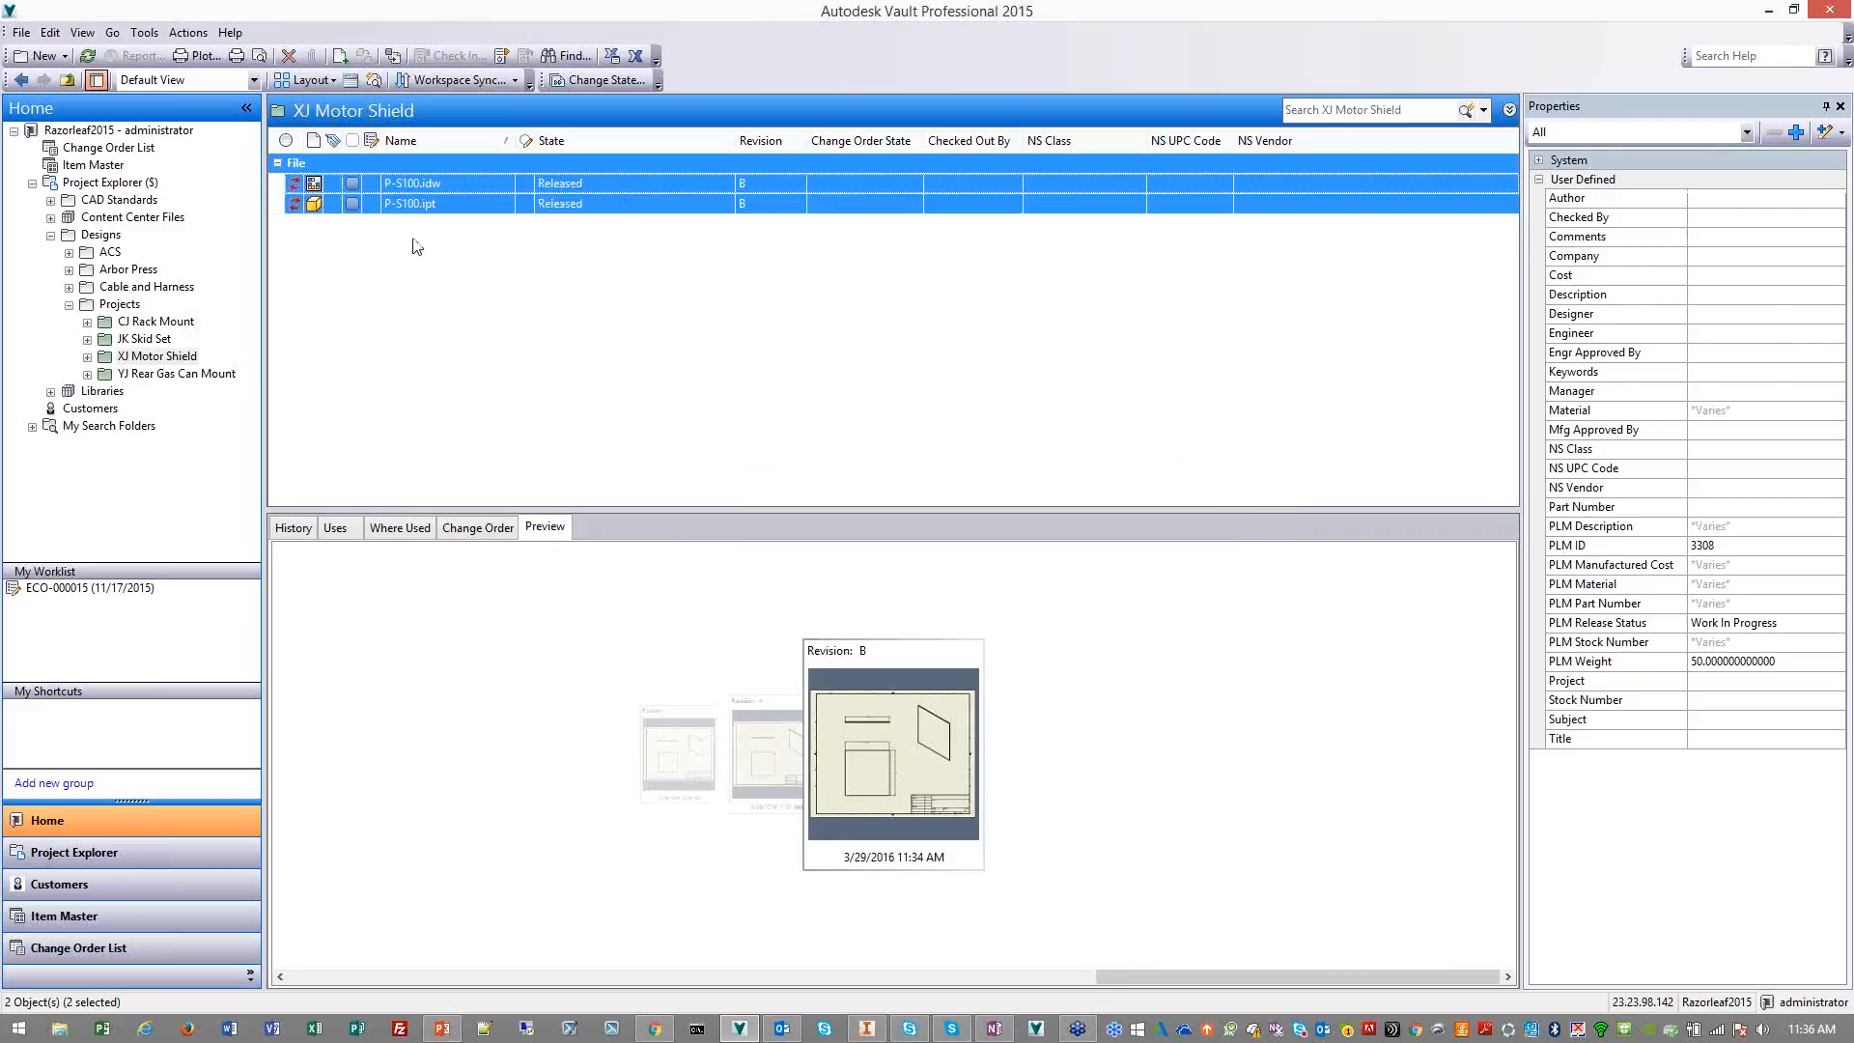
Review the details of the DWFto360 jobs for P-S100.idw and P-S100.ipt in the job queue, and close it
click(141, 34)
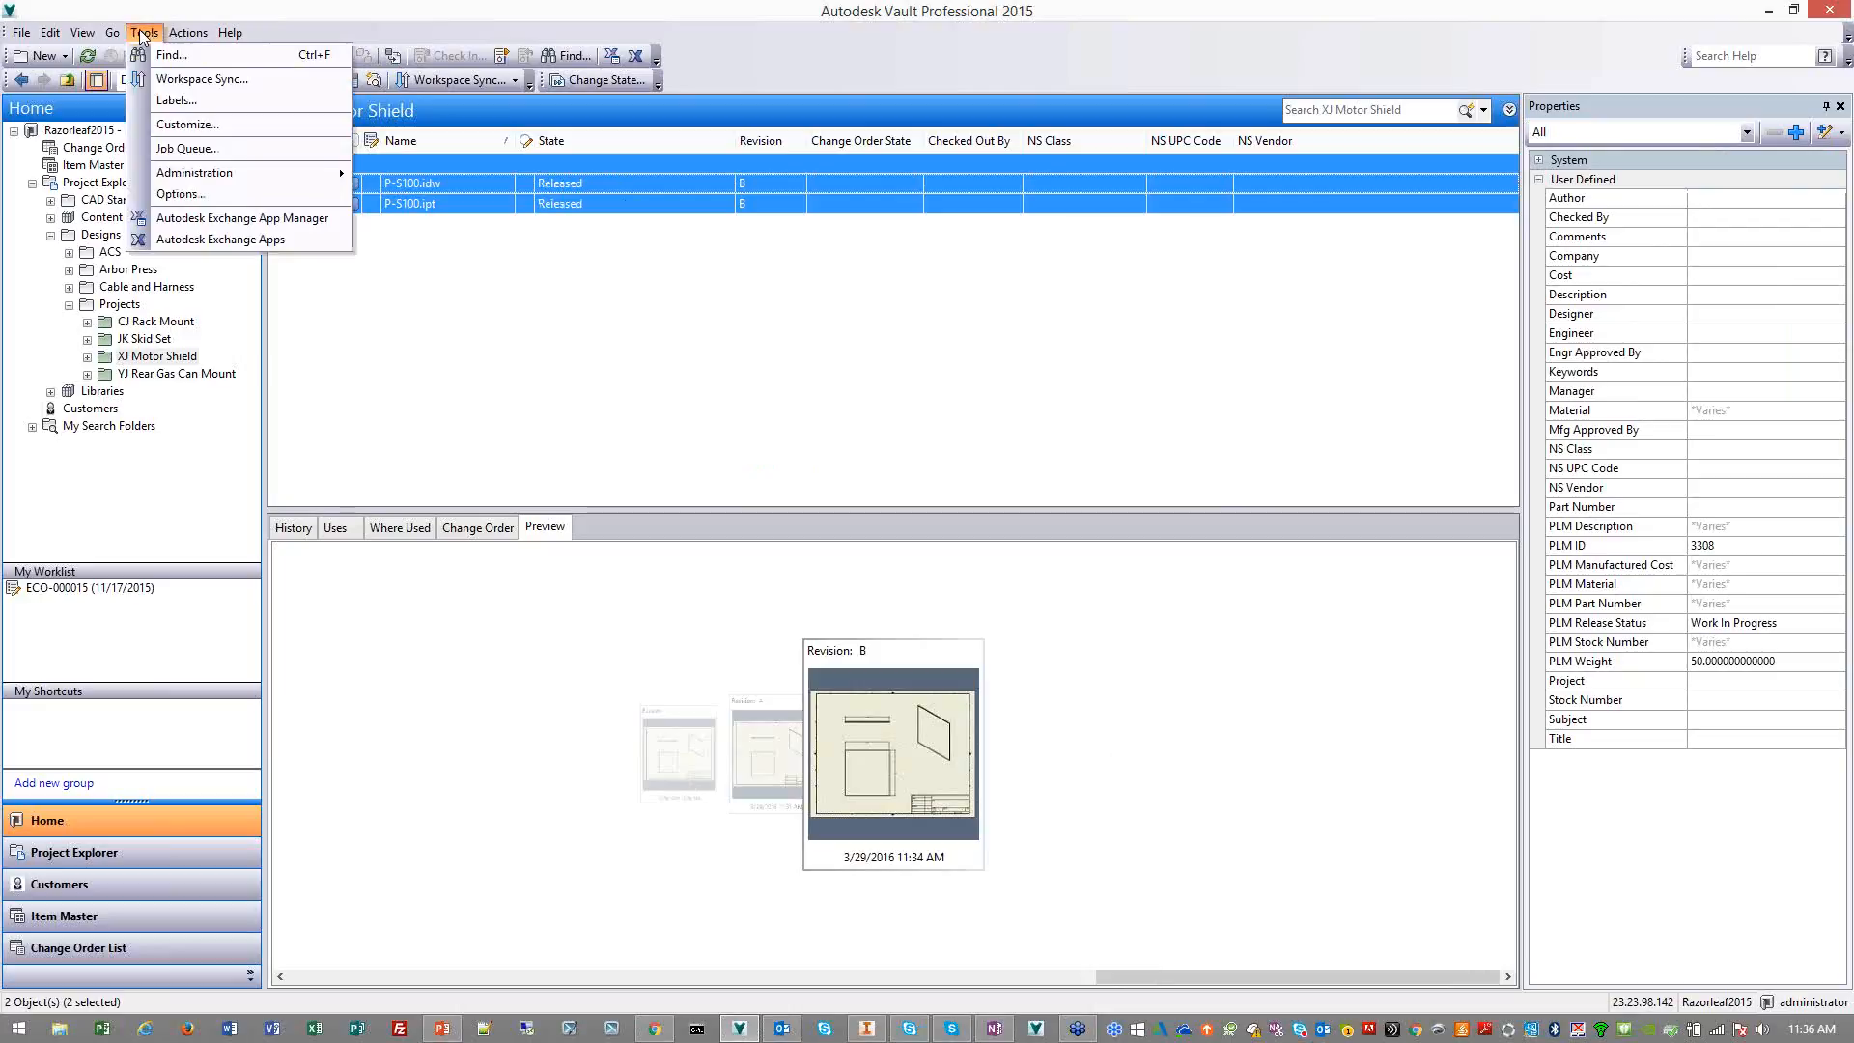
click(187, 149)
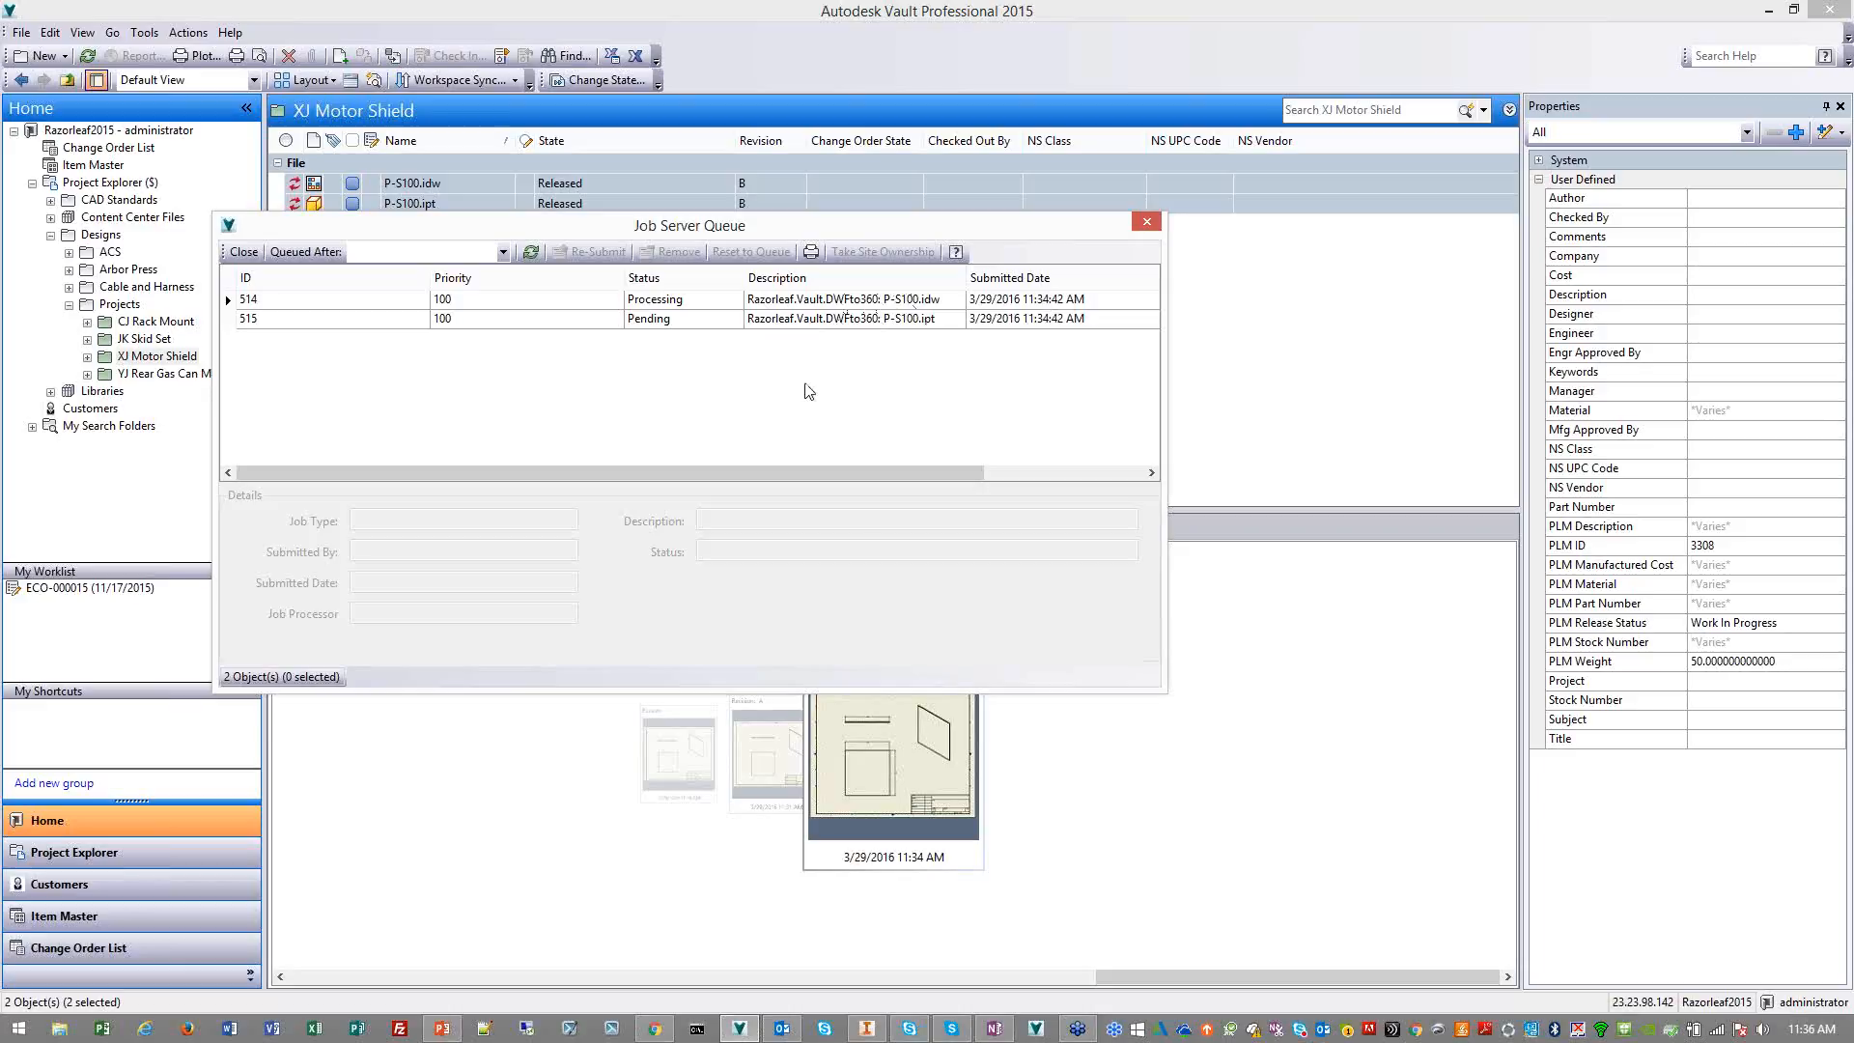
click(799, 309)
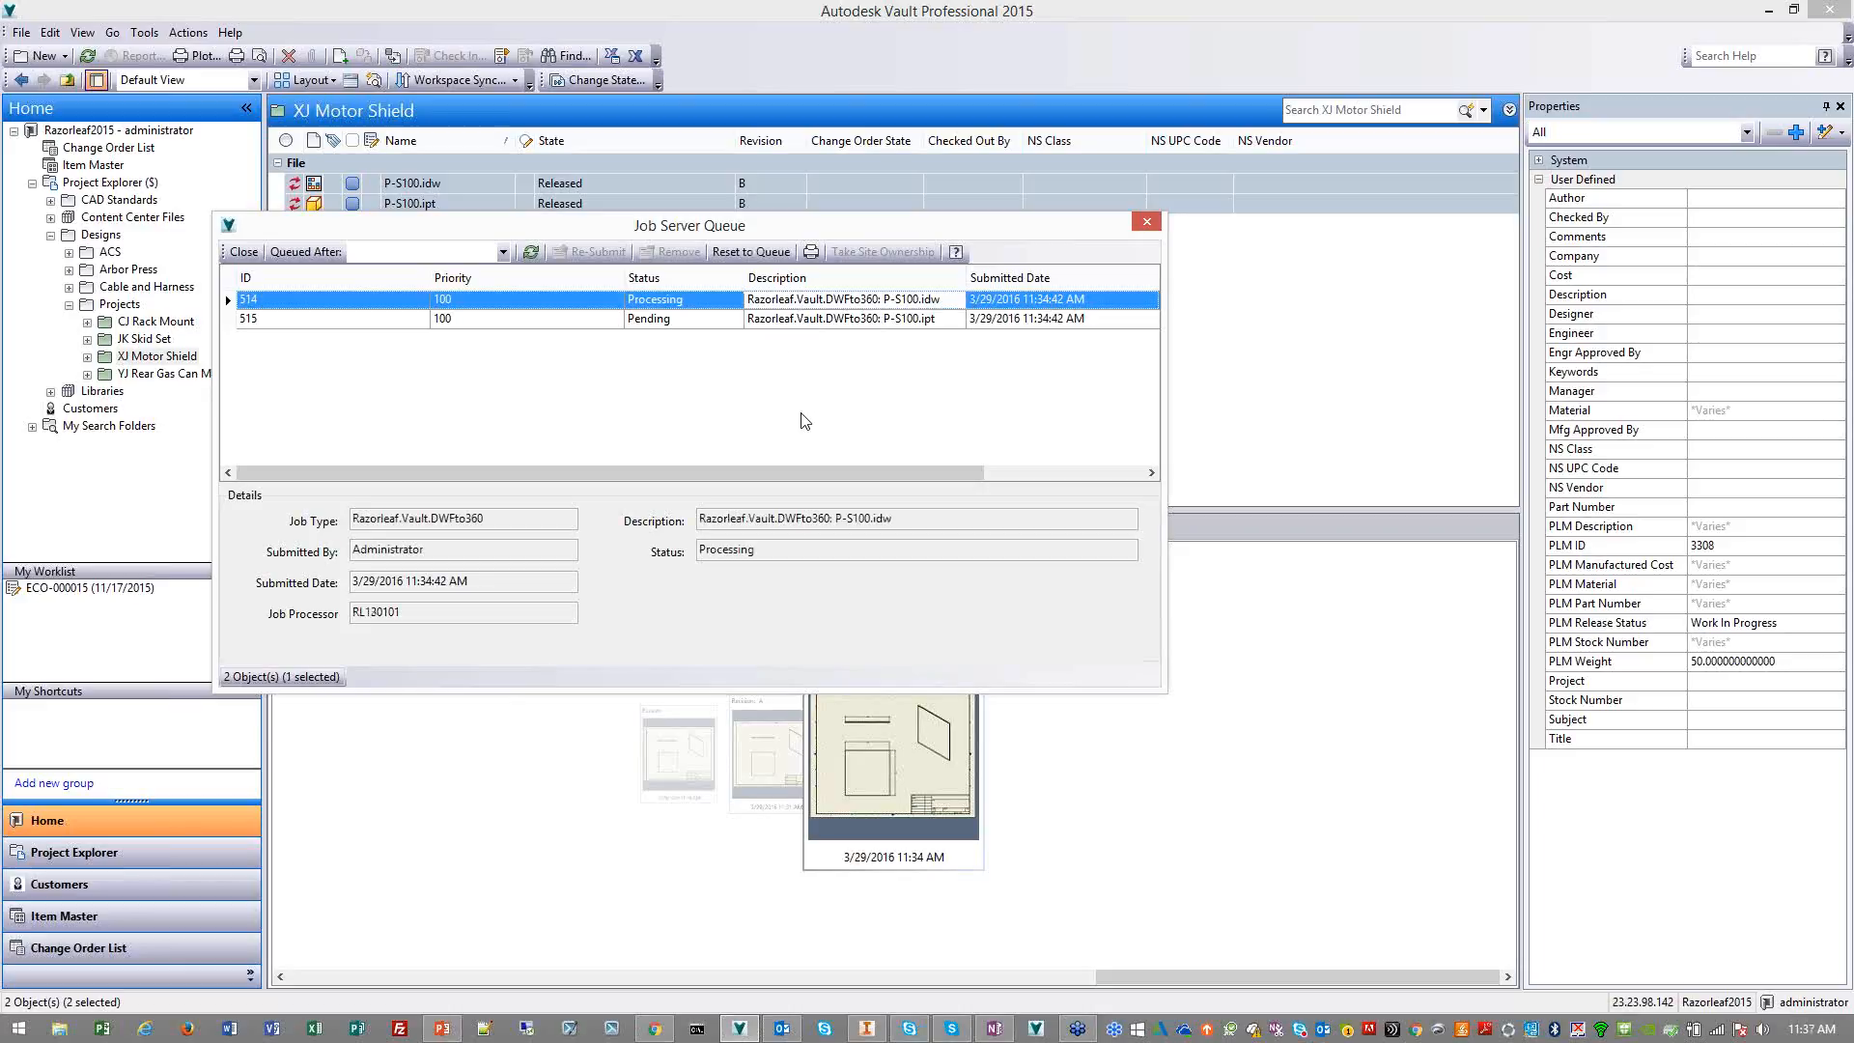
click(813, 320)
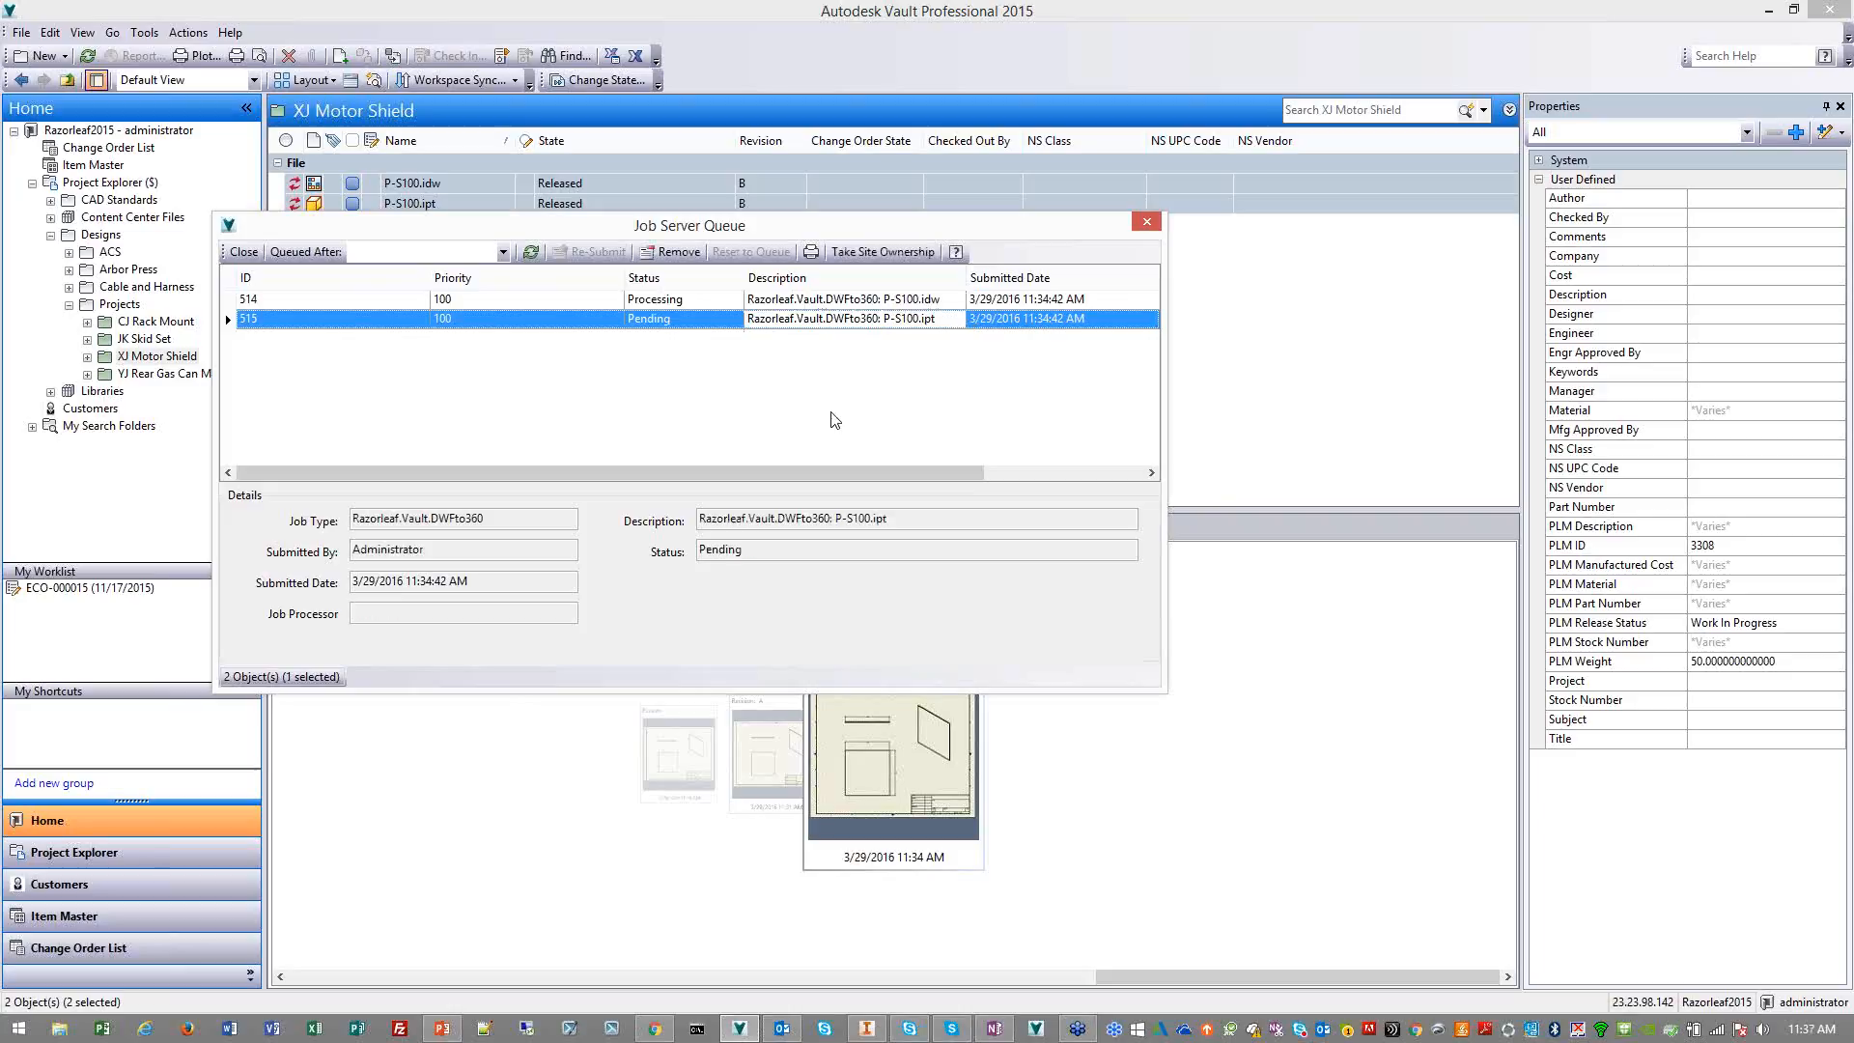
click(1147, 232)
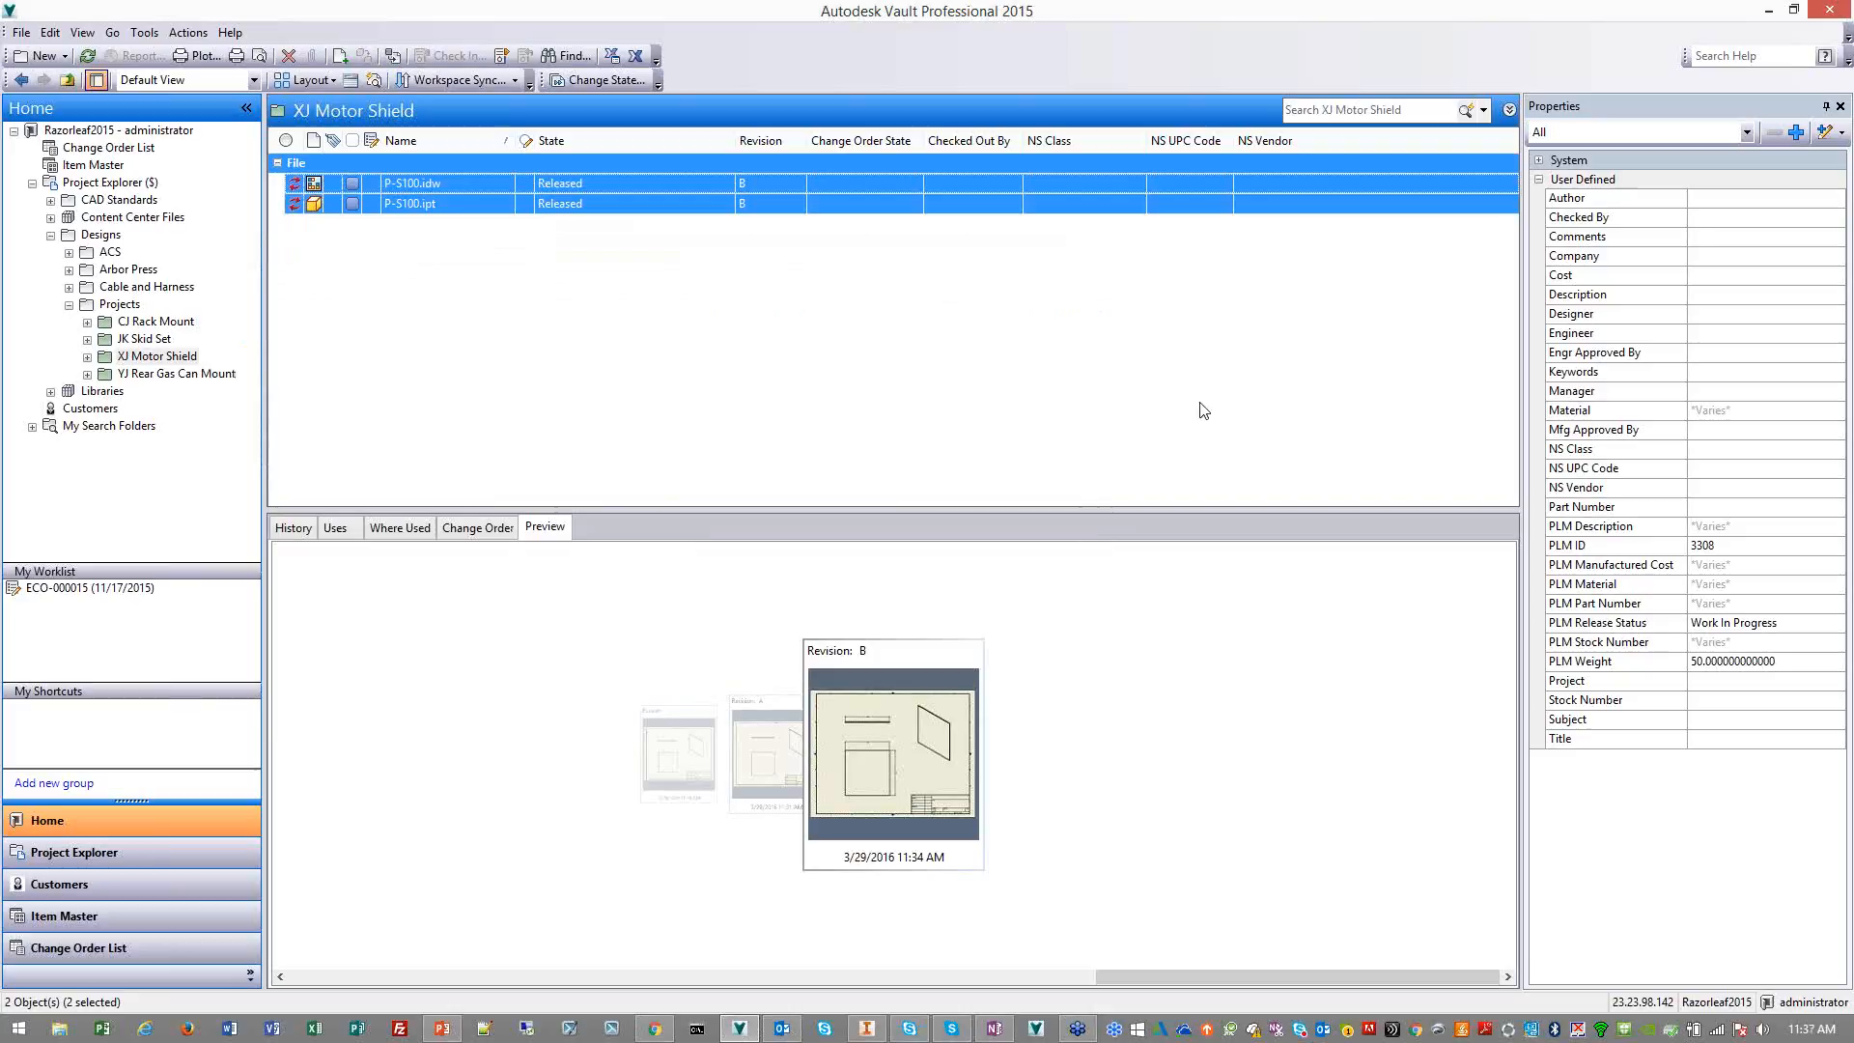
Switch to PLM 360, view P-S100's attached P-S100_B.dwf drawing in Design Review and close it
click(655, 1029)
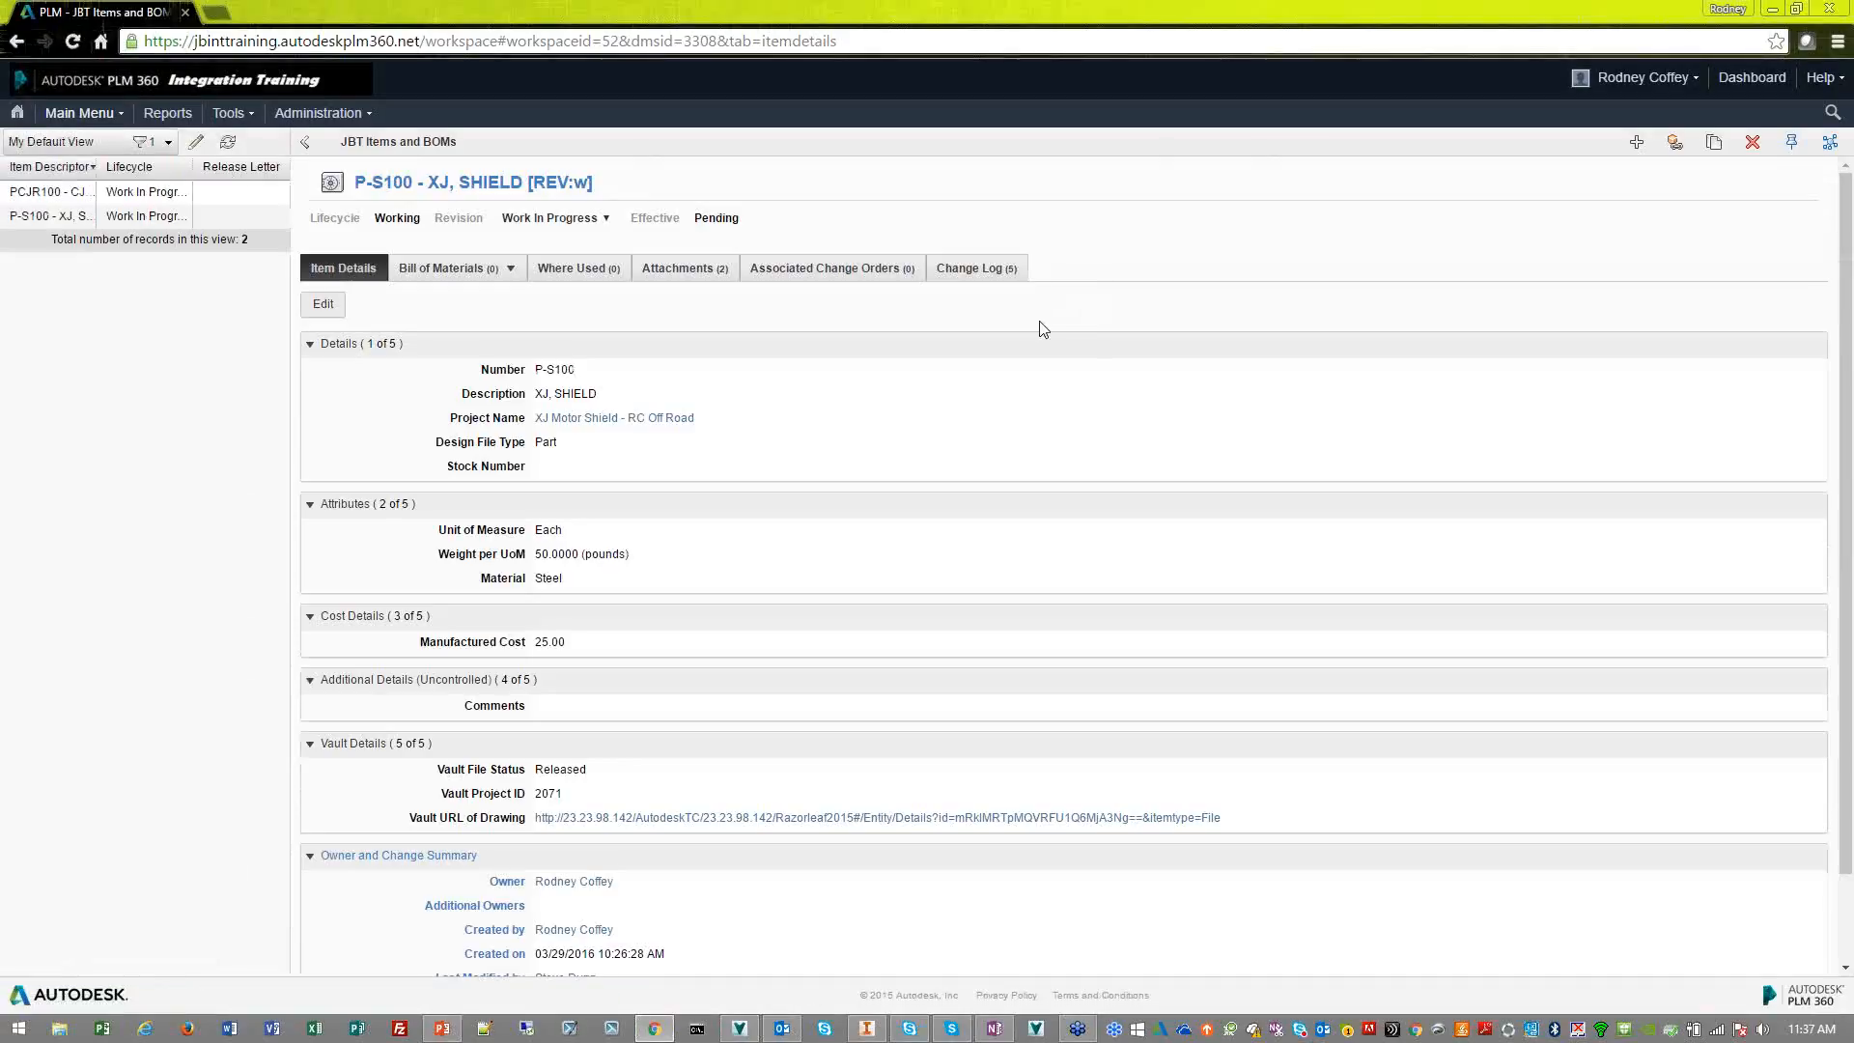
click(688, 271)
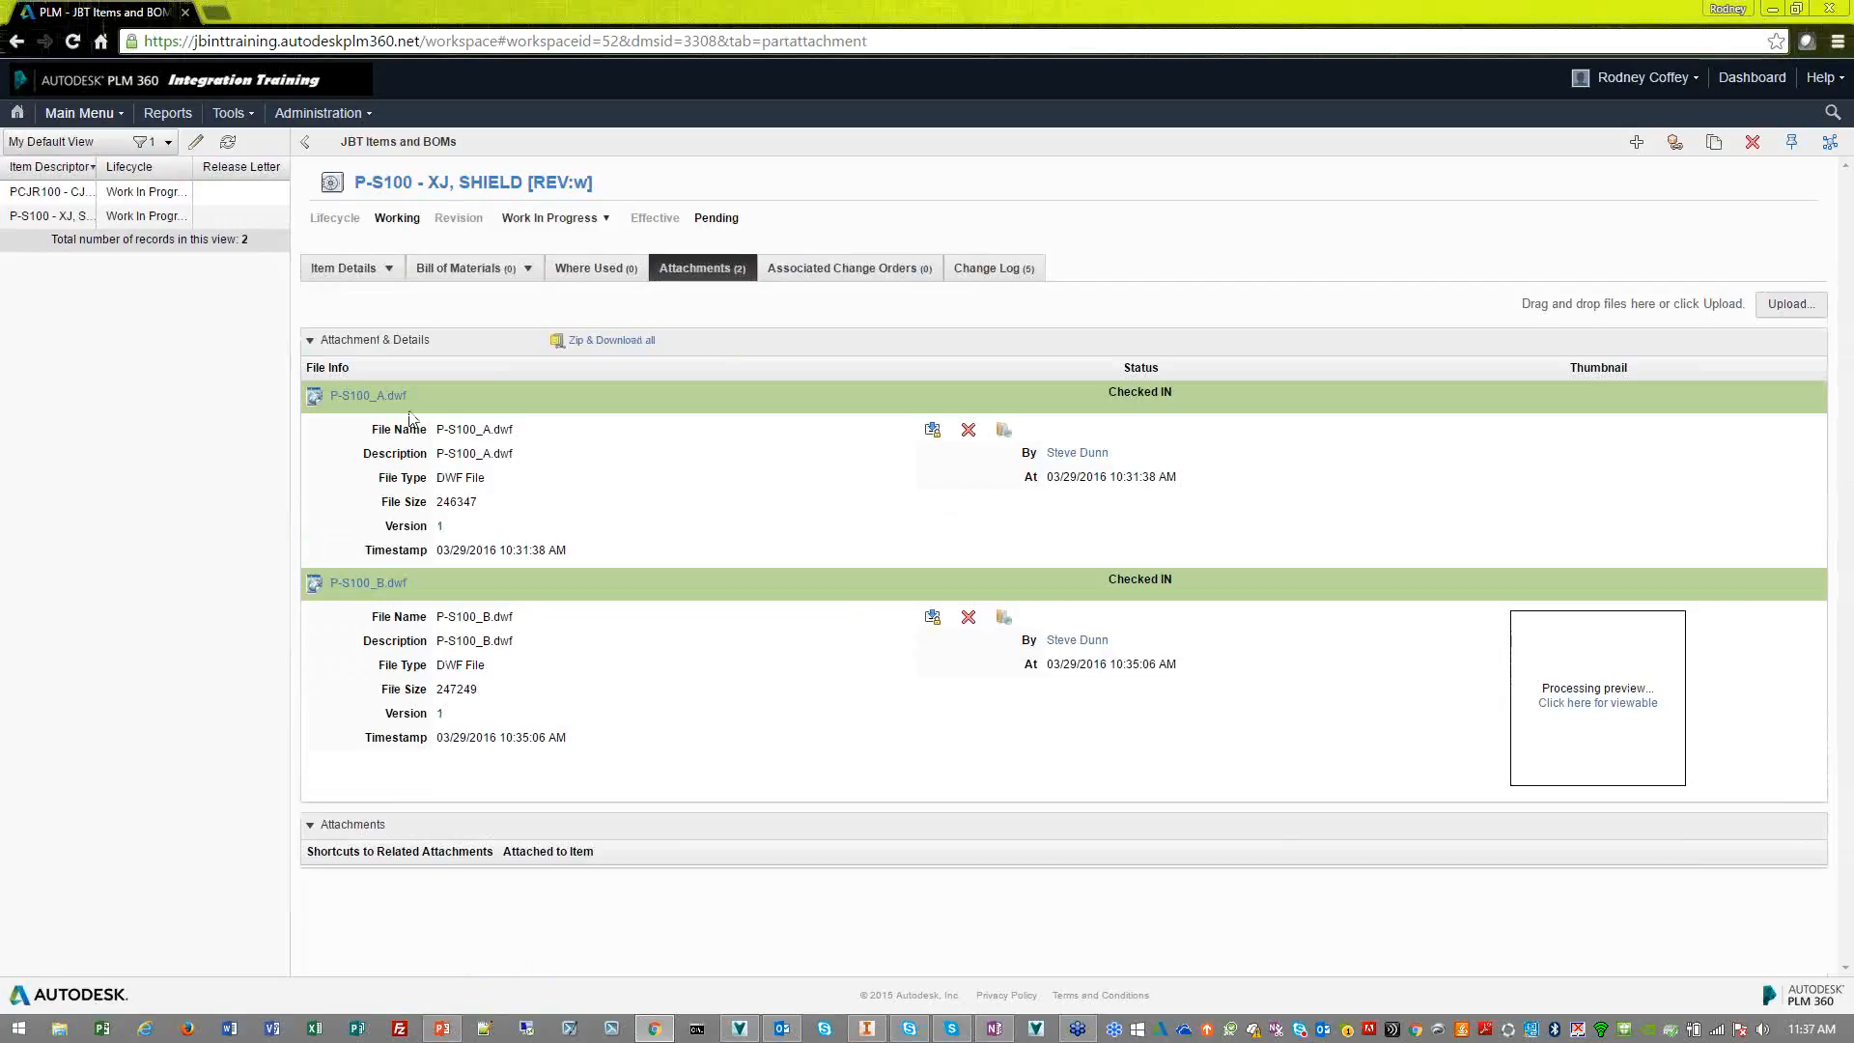
mouse_move(1603, 507)
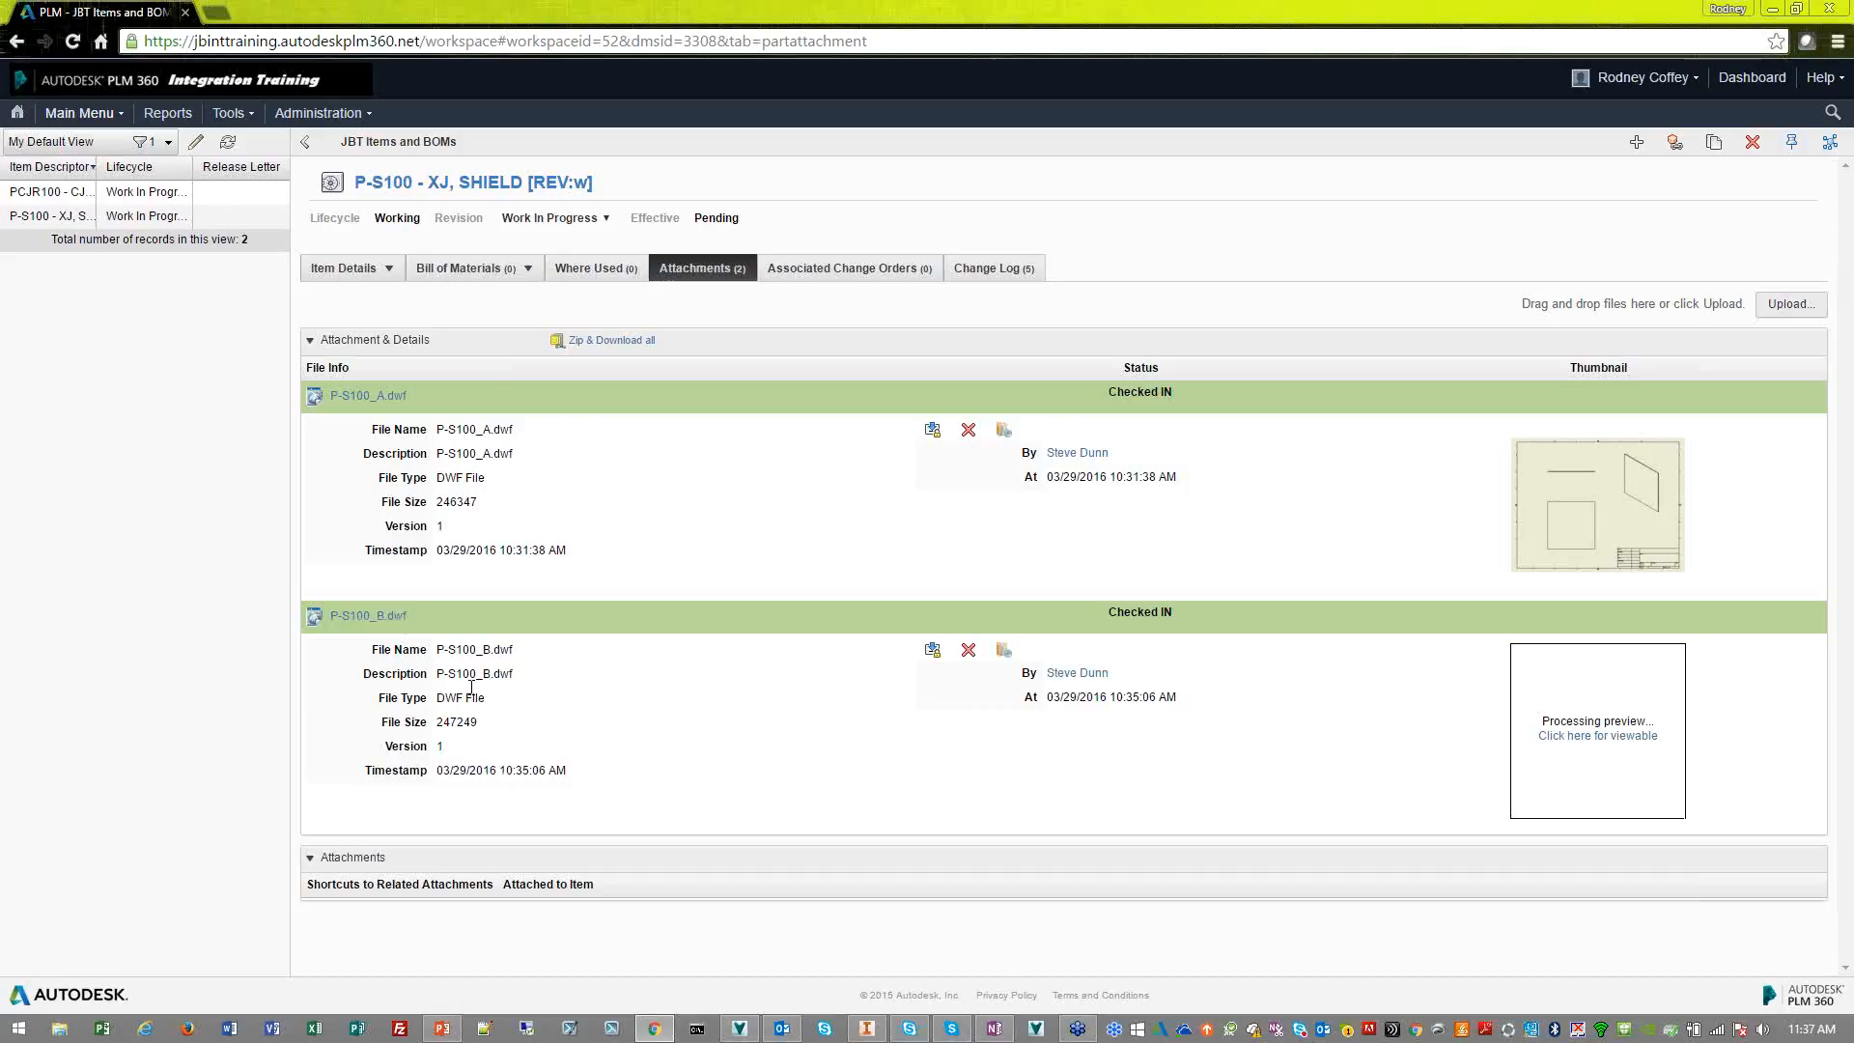
click(382, 623)
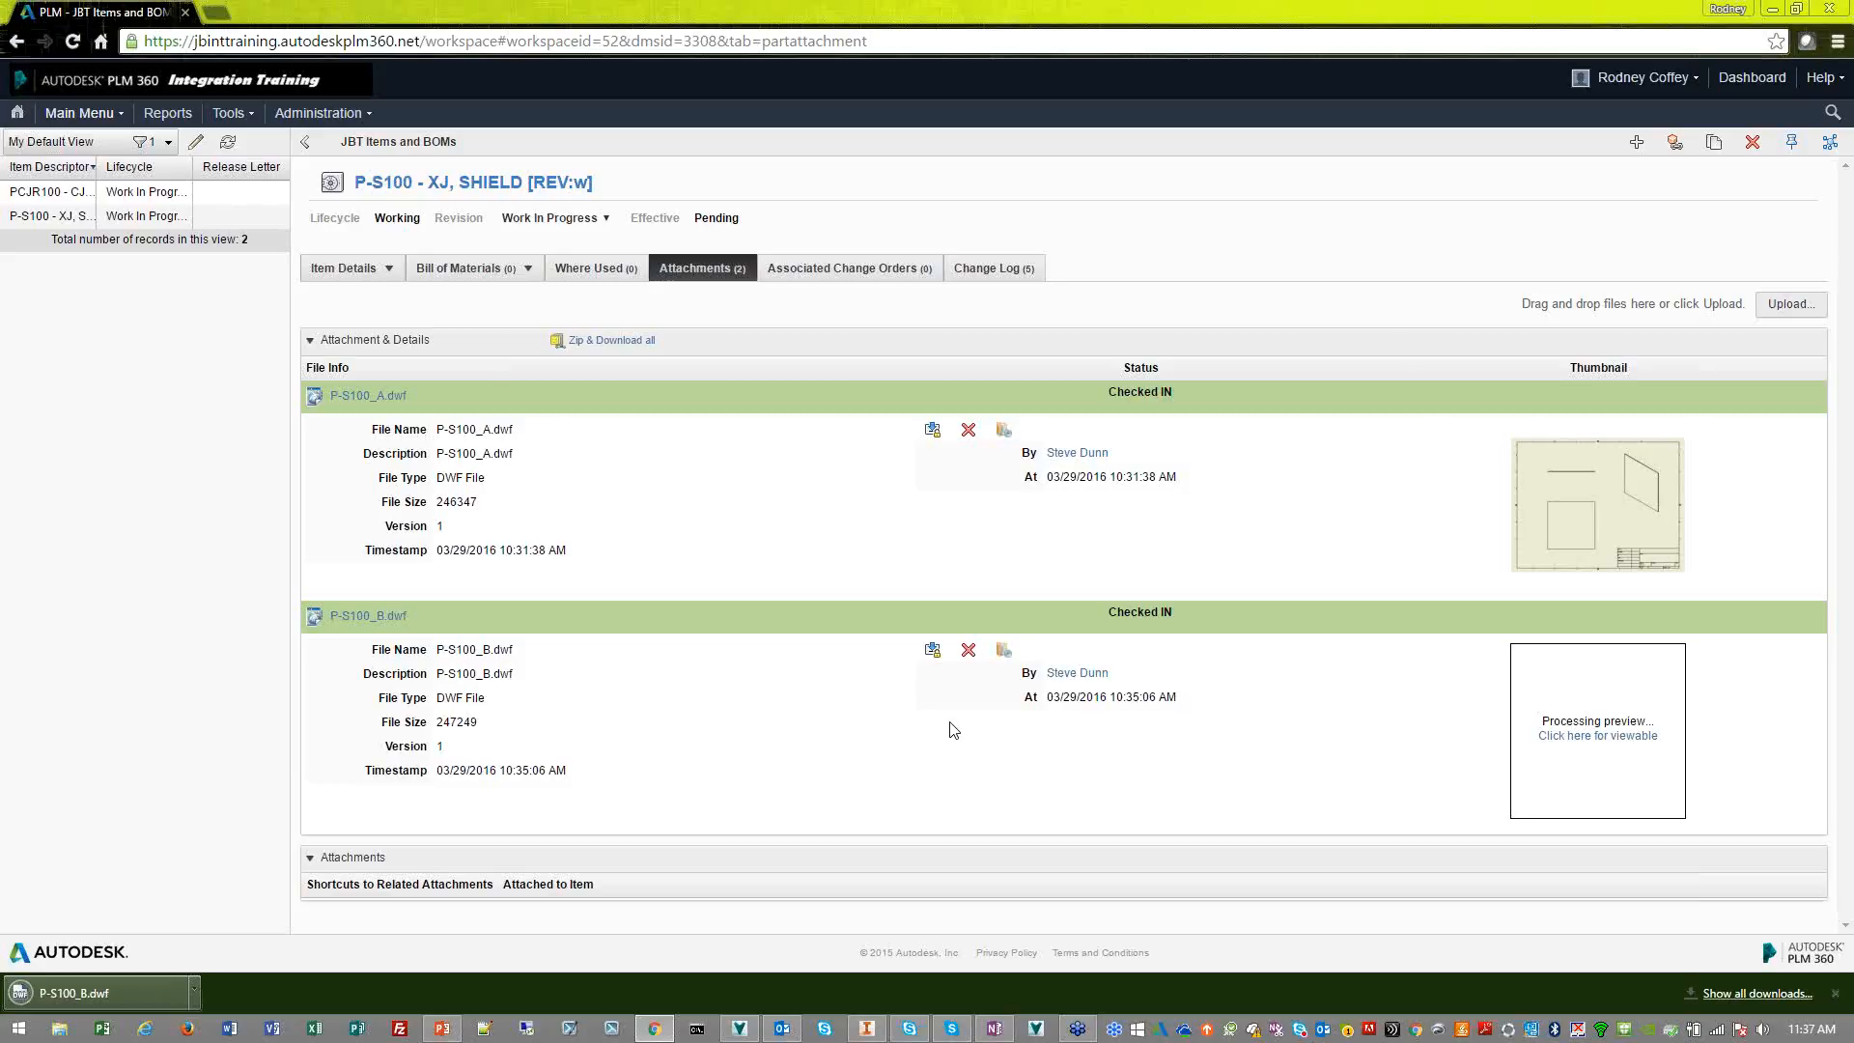
click(156, 1000)
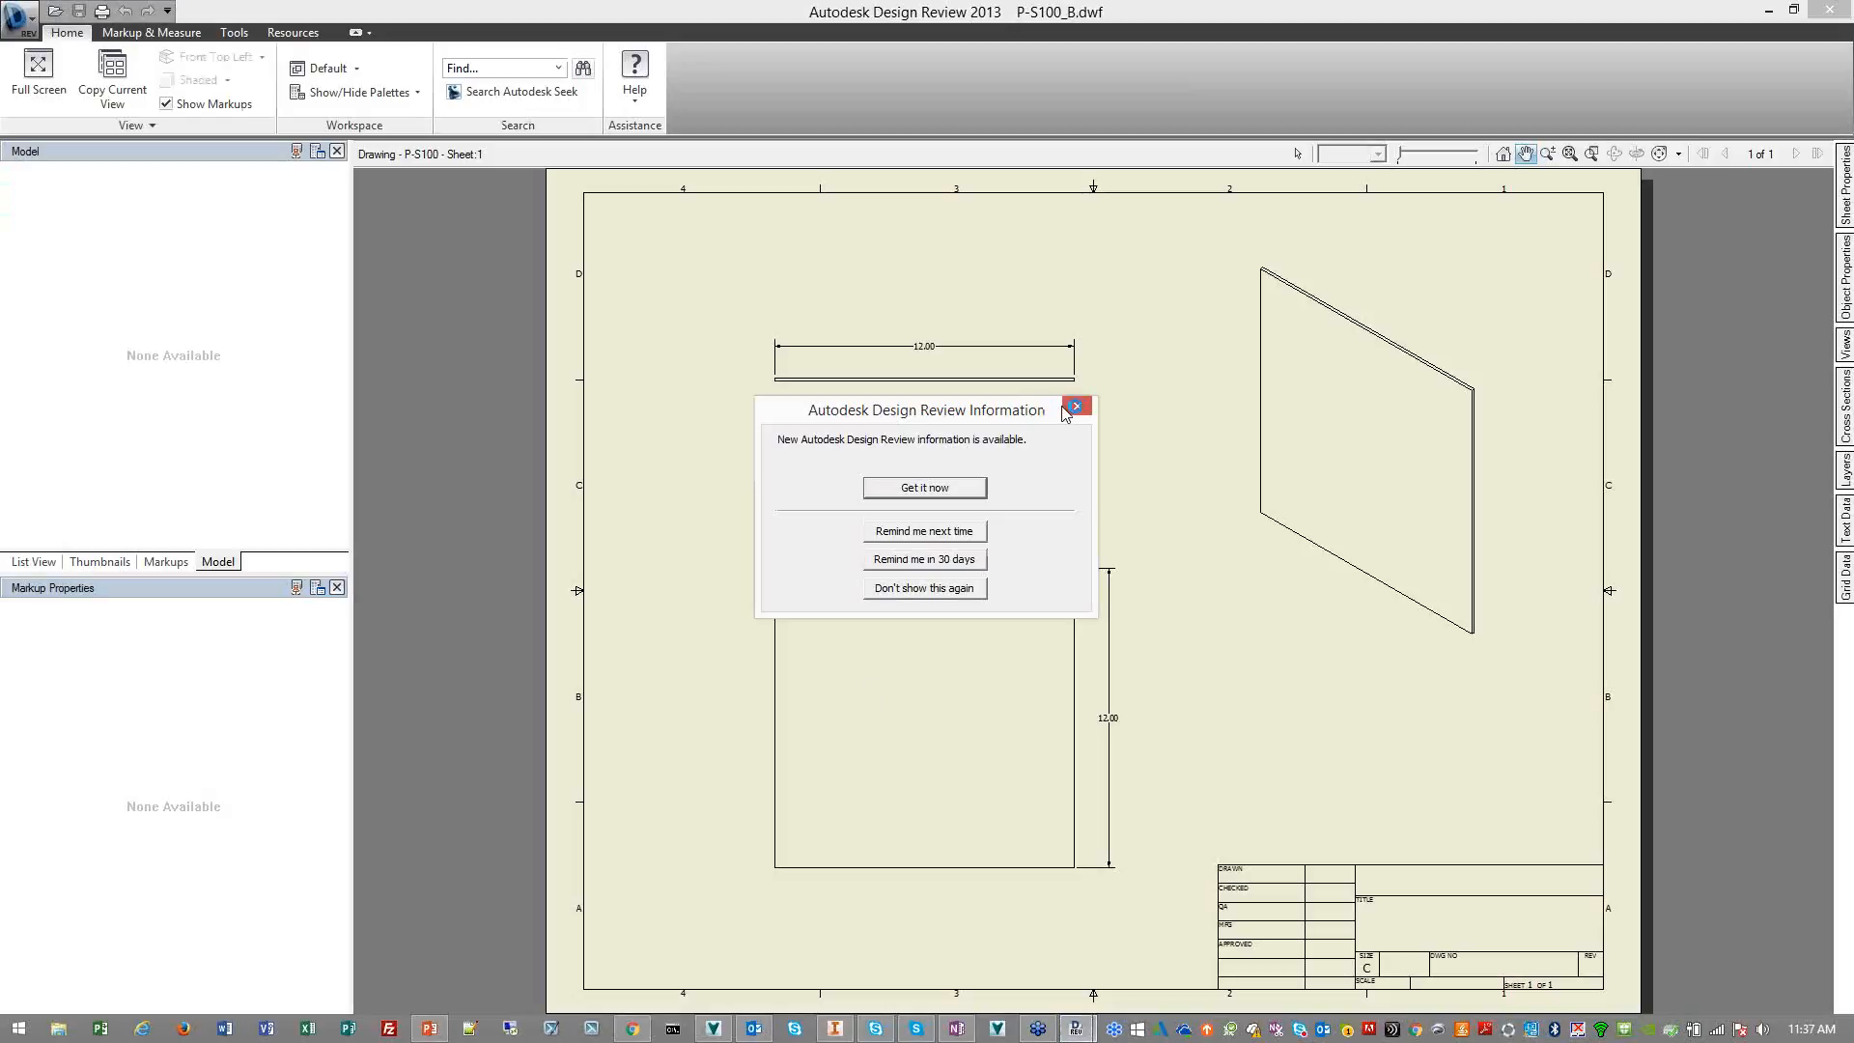
click(1075, 407)
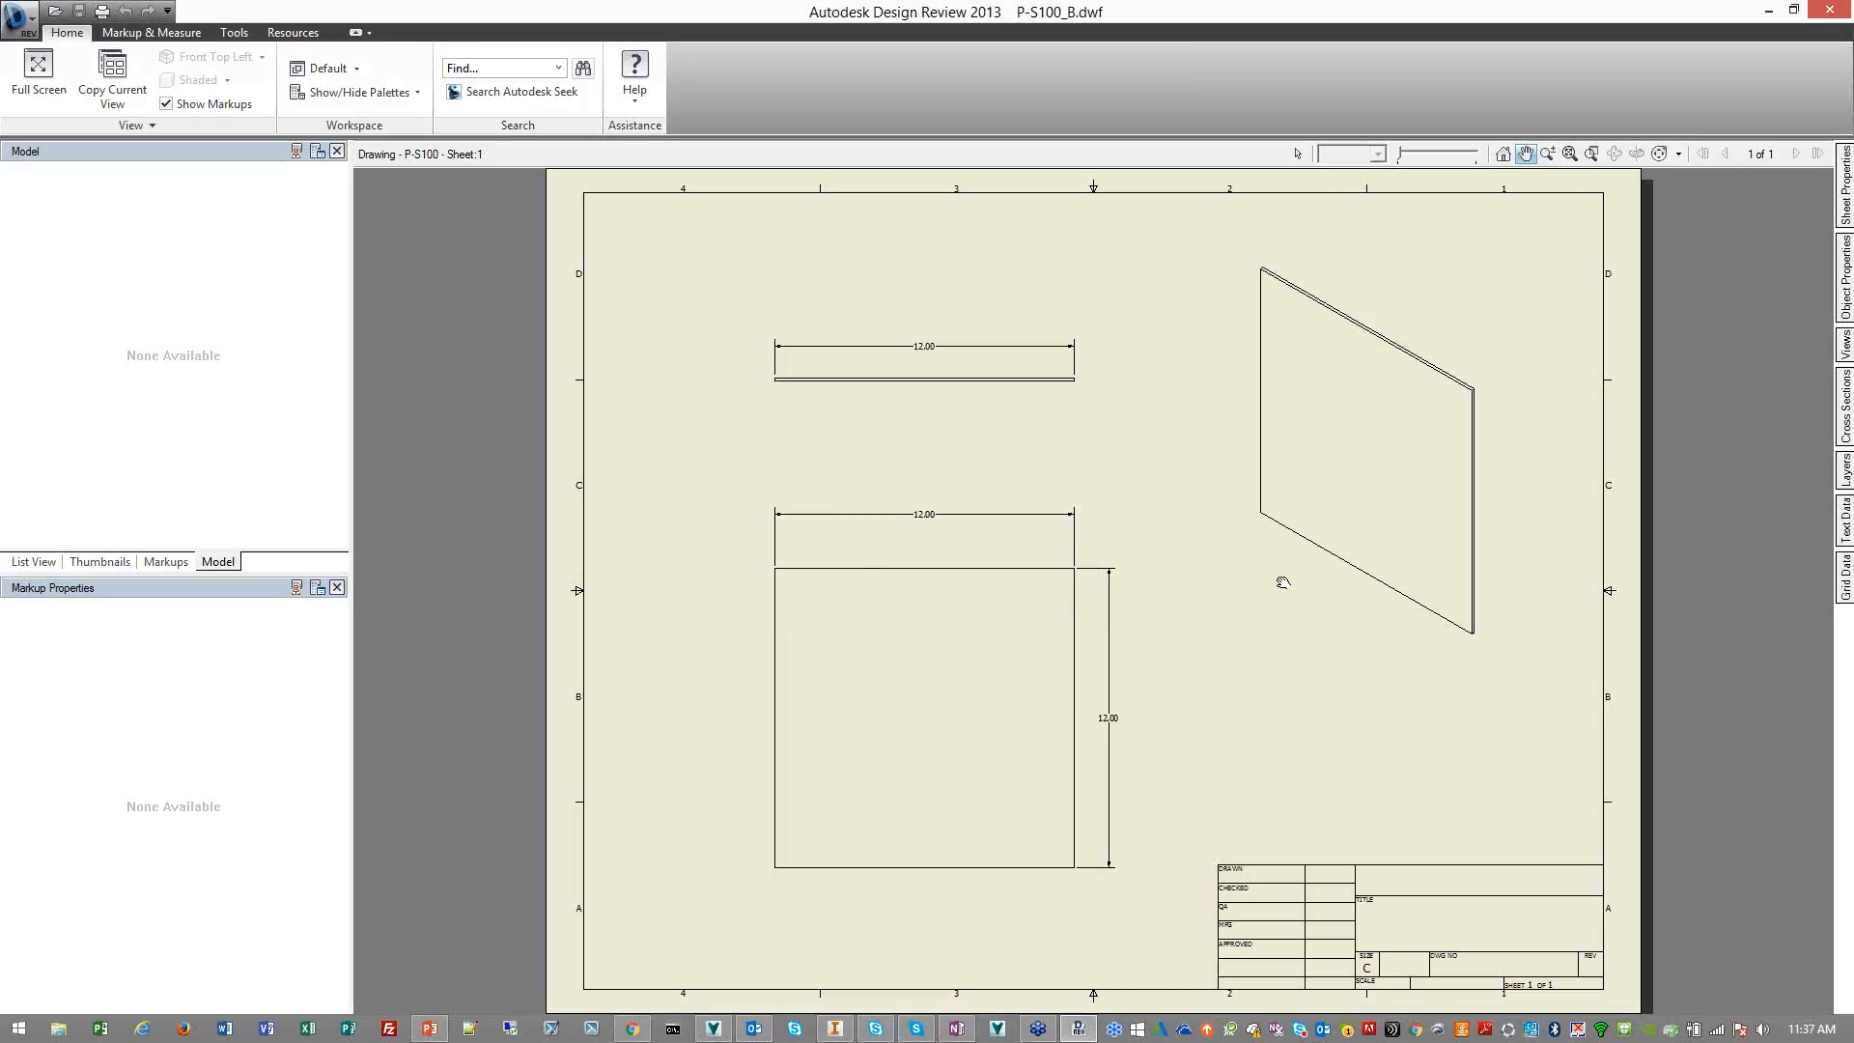
click(1816, 17)
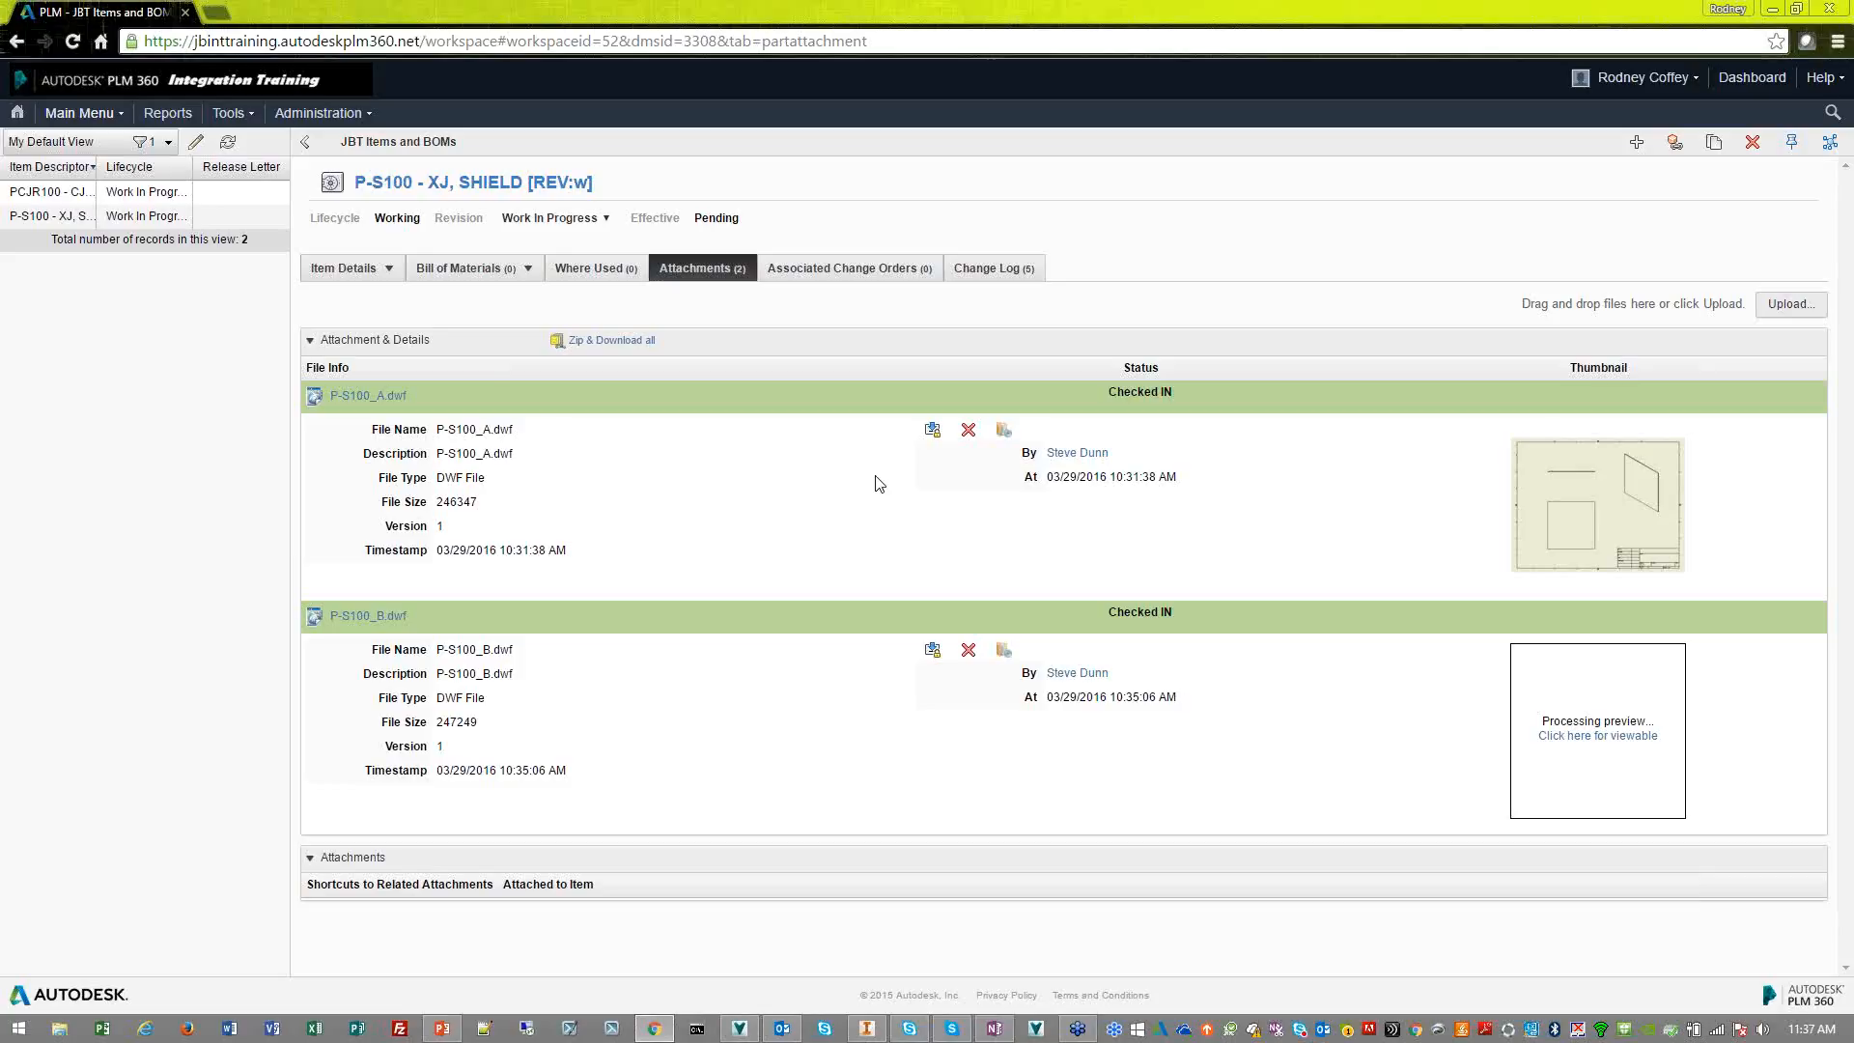
Switch to Autodesk Vault and examine the preview and version history of P-S100.idw
click(740, 1028)
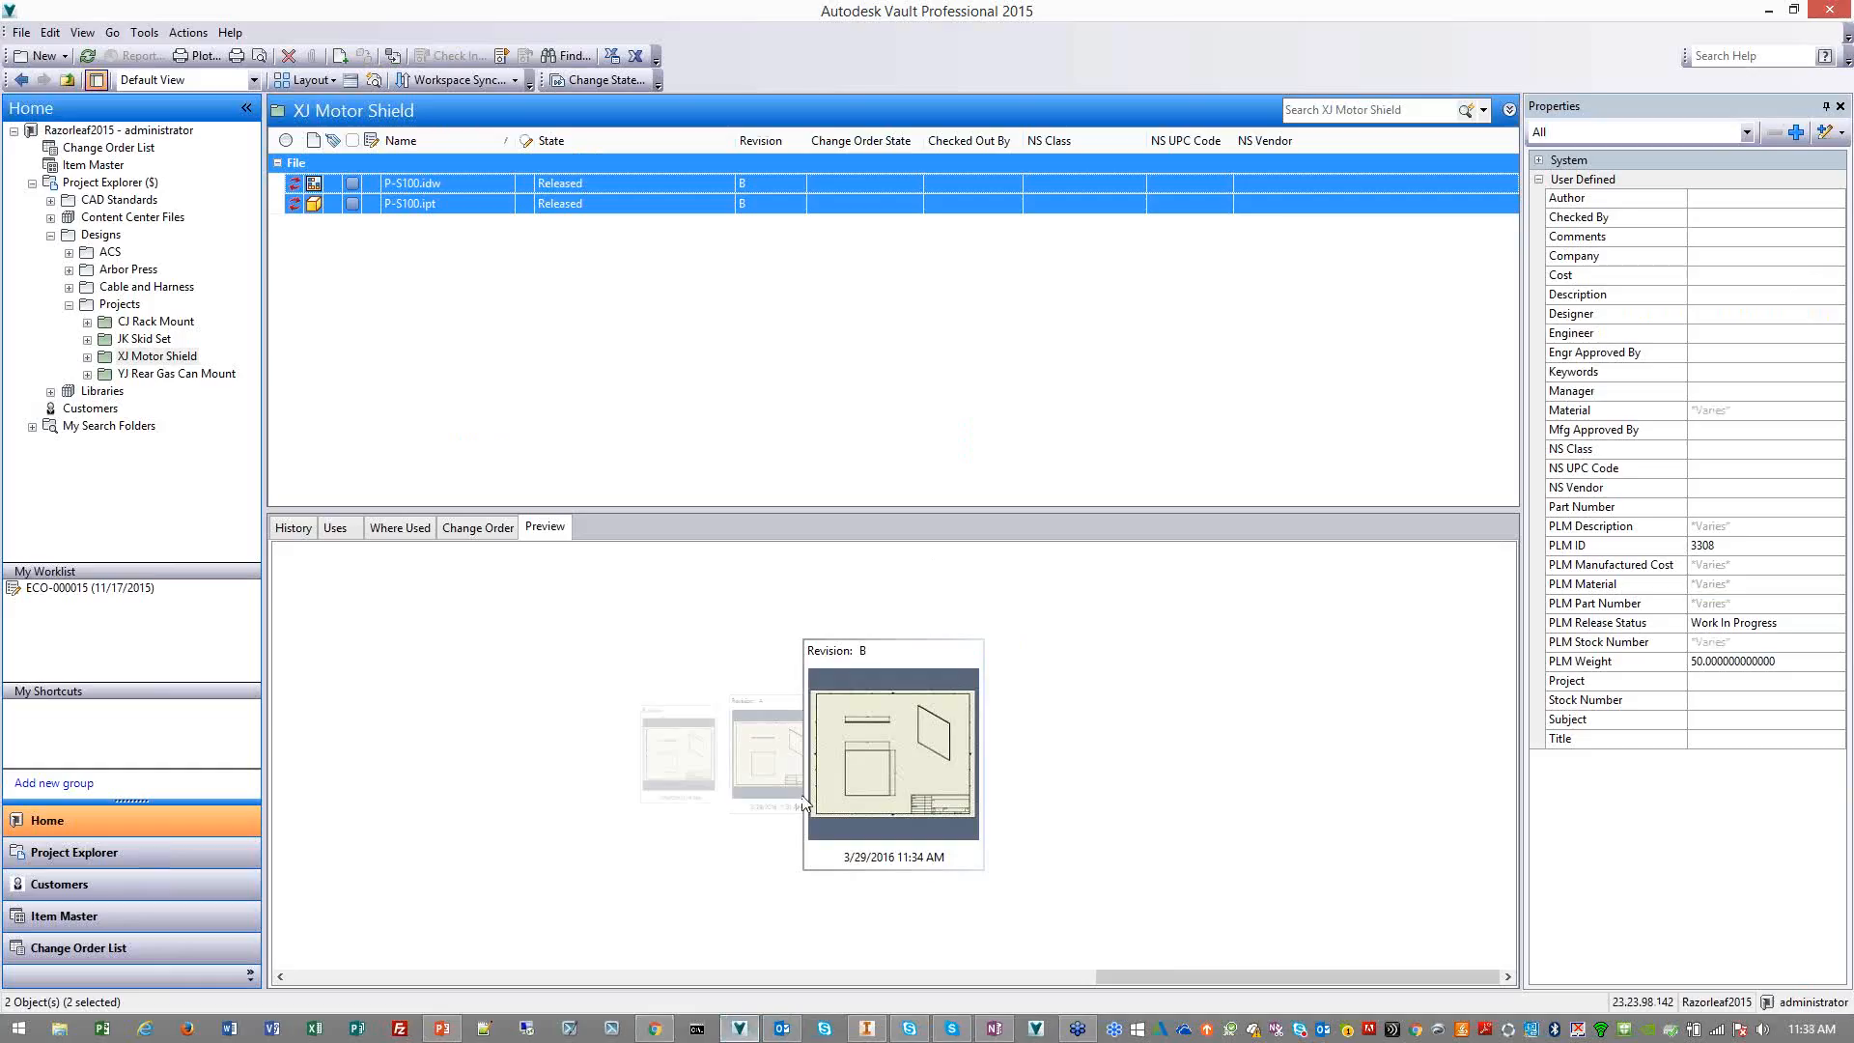
click(411, 183)
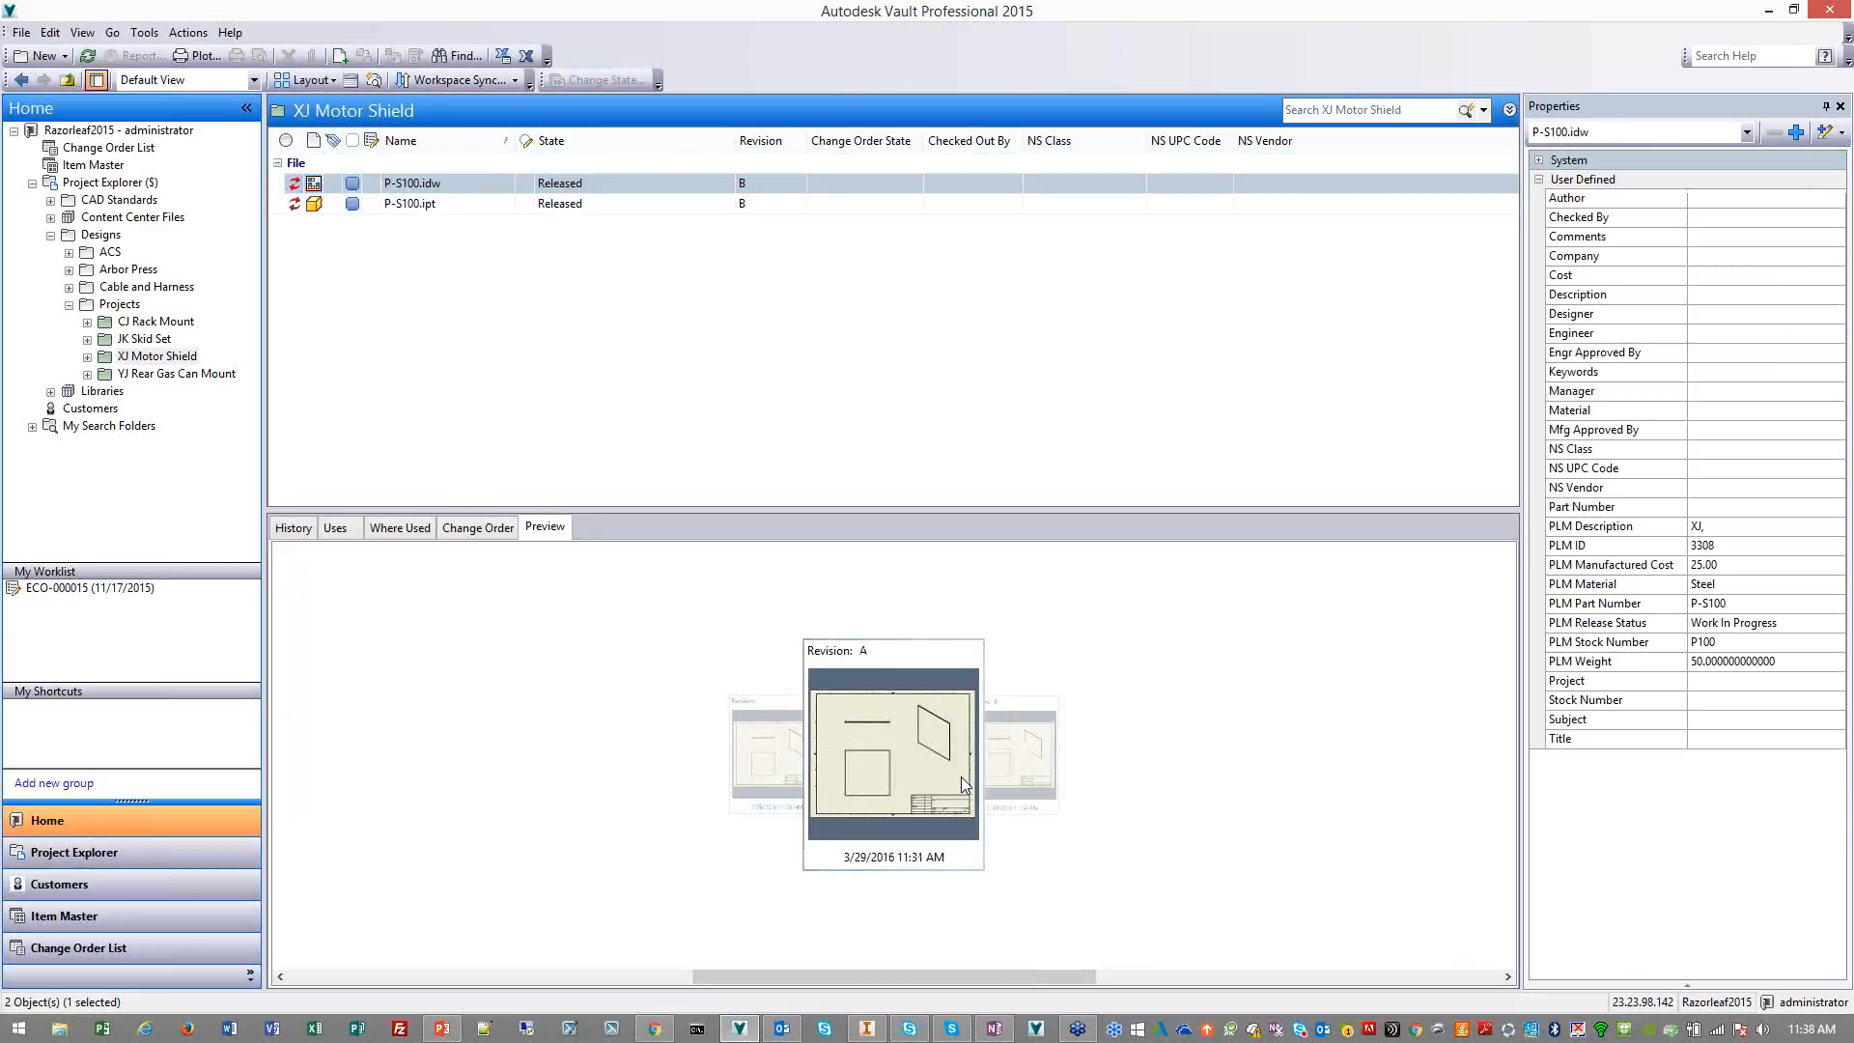
click(1004, 763)
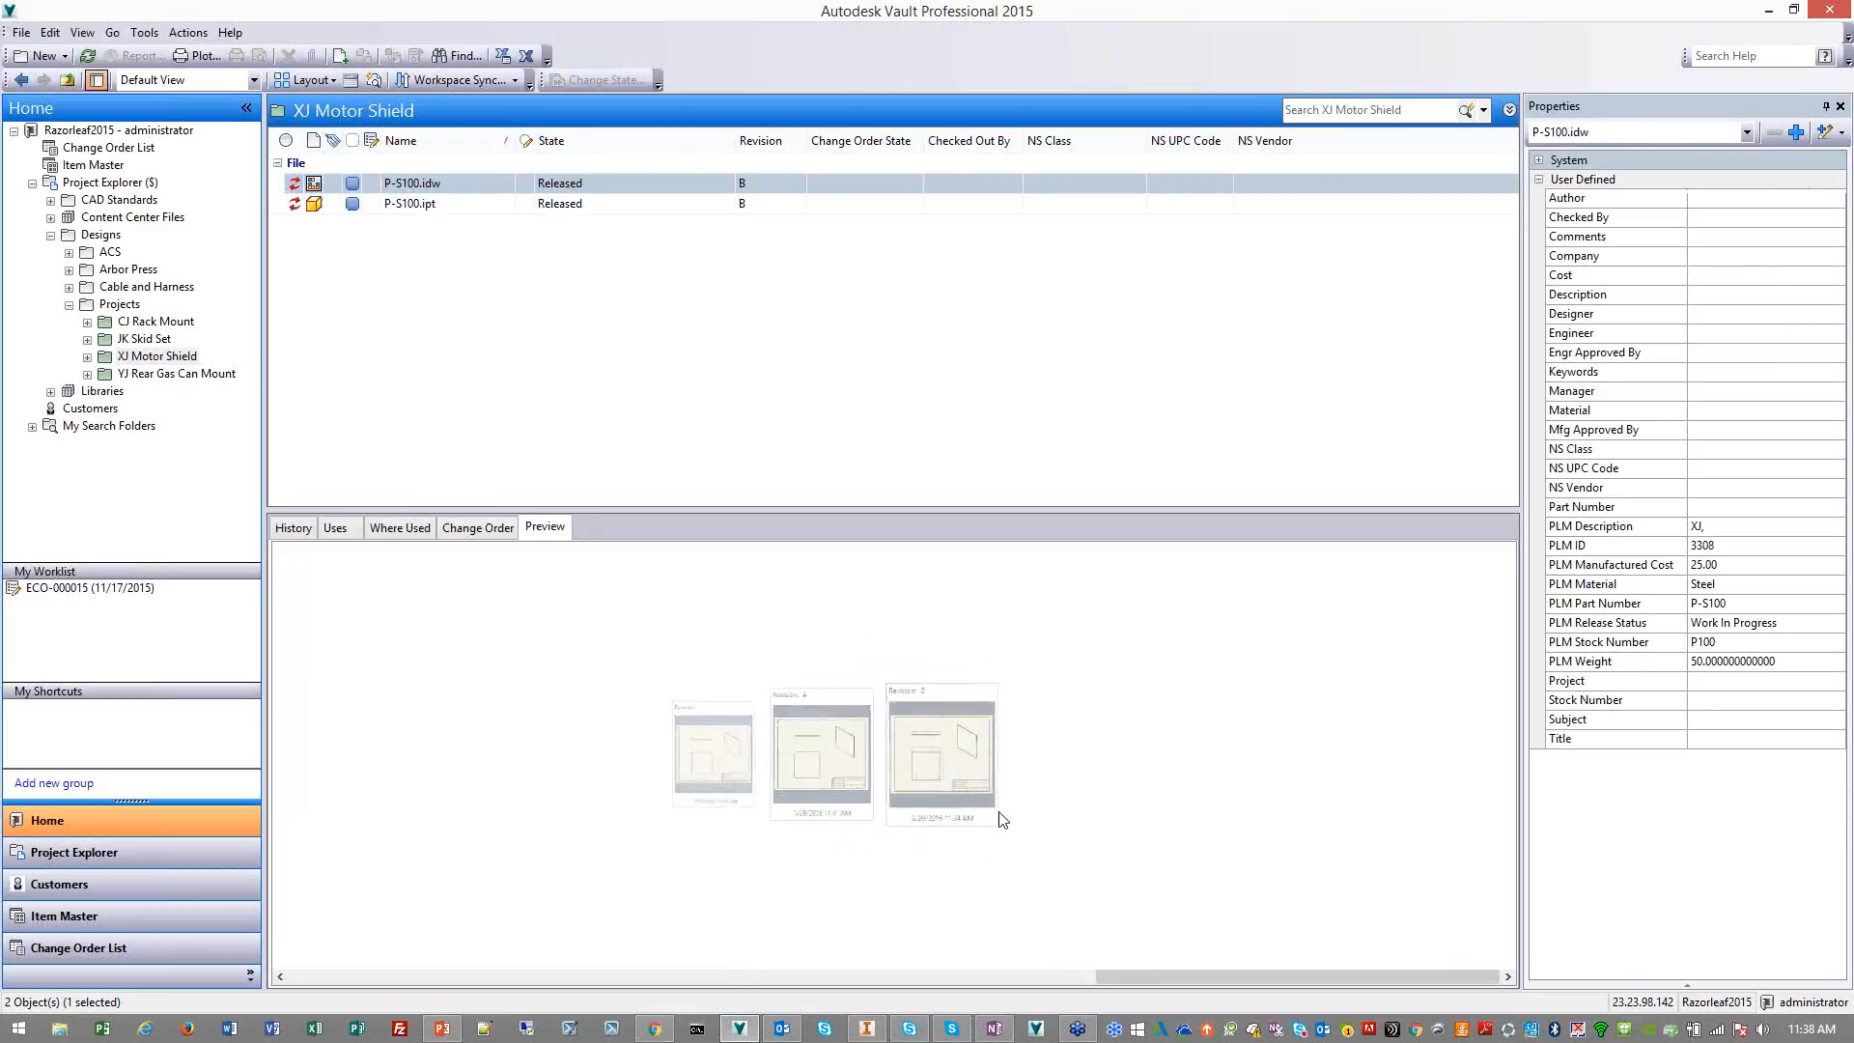
click(307, 530)
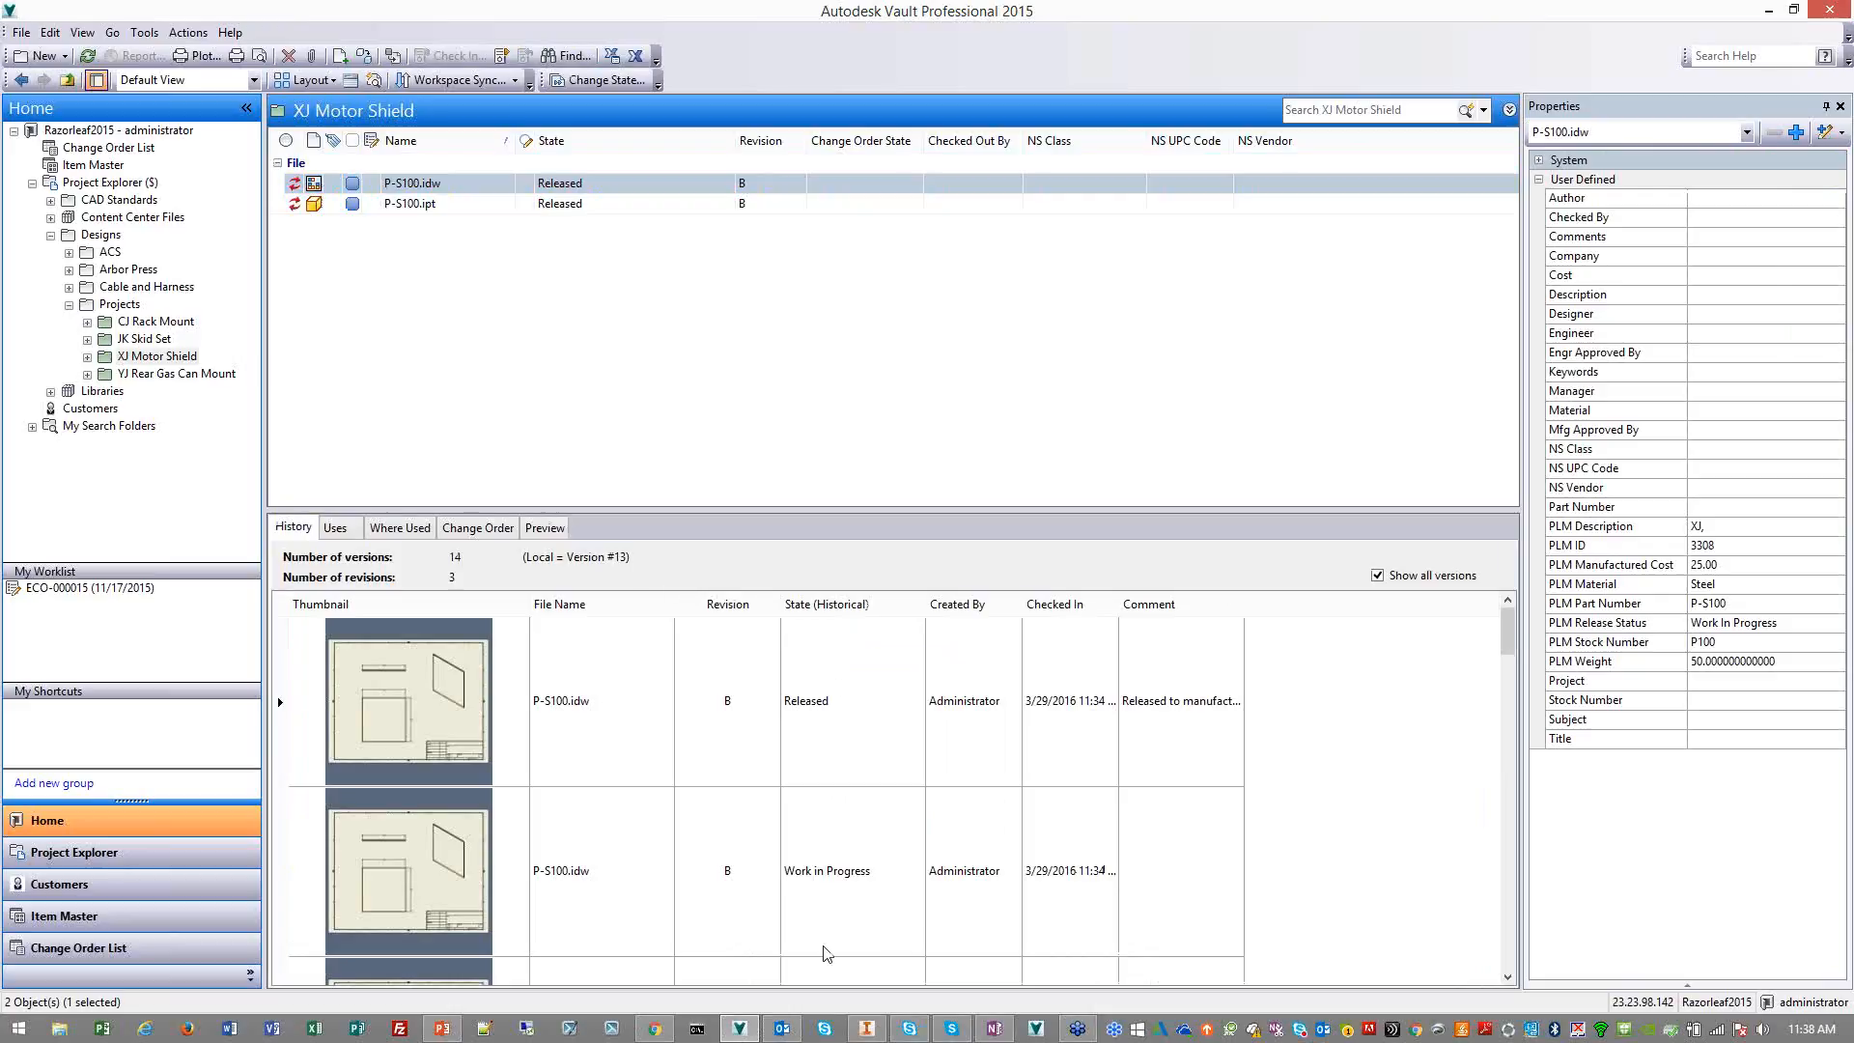
Switch to PLM 360 and view the attachments and item details of PCJR100 - CJ Rack Base Plate
click(654, 1028)
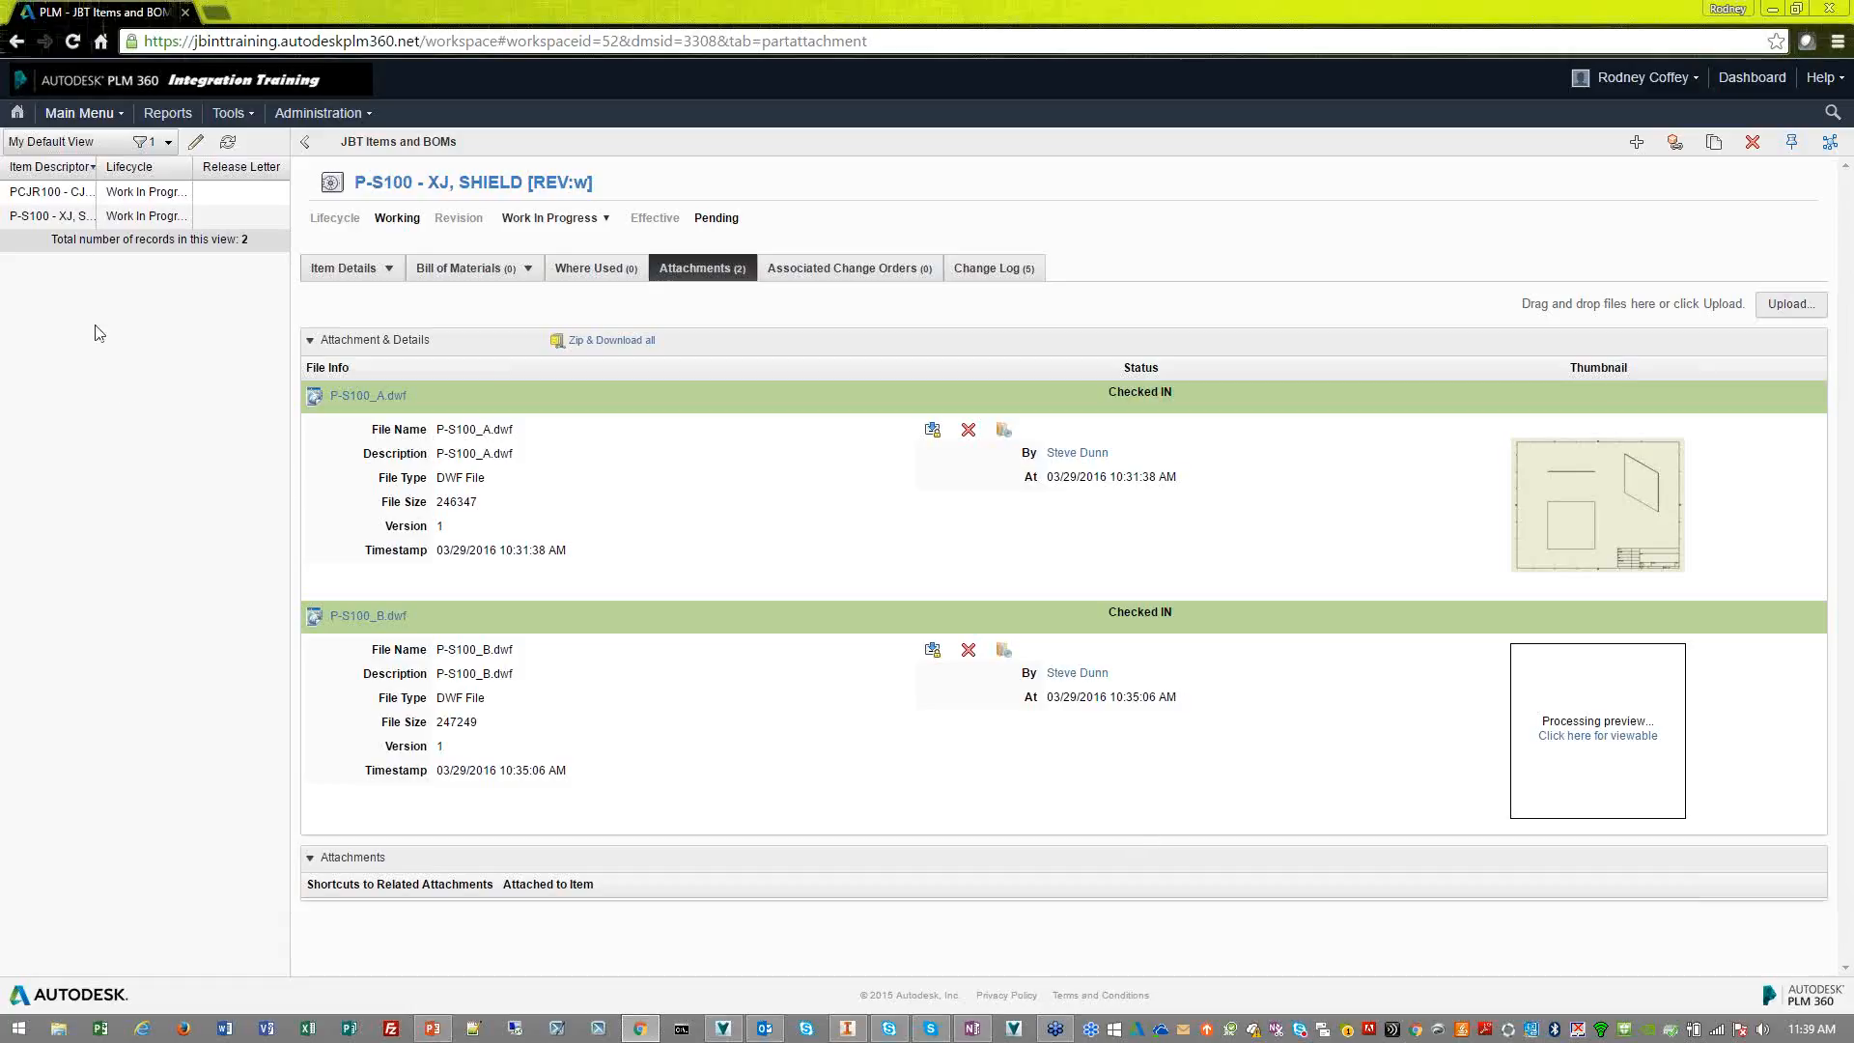
click(81, 191)
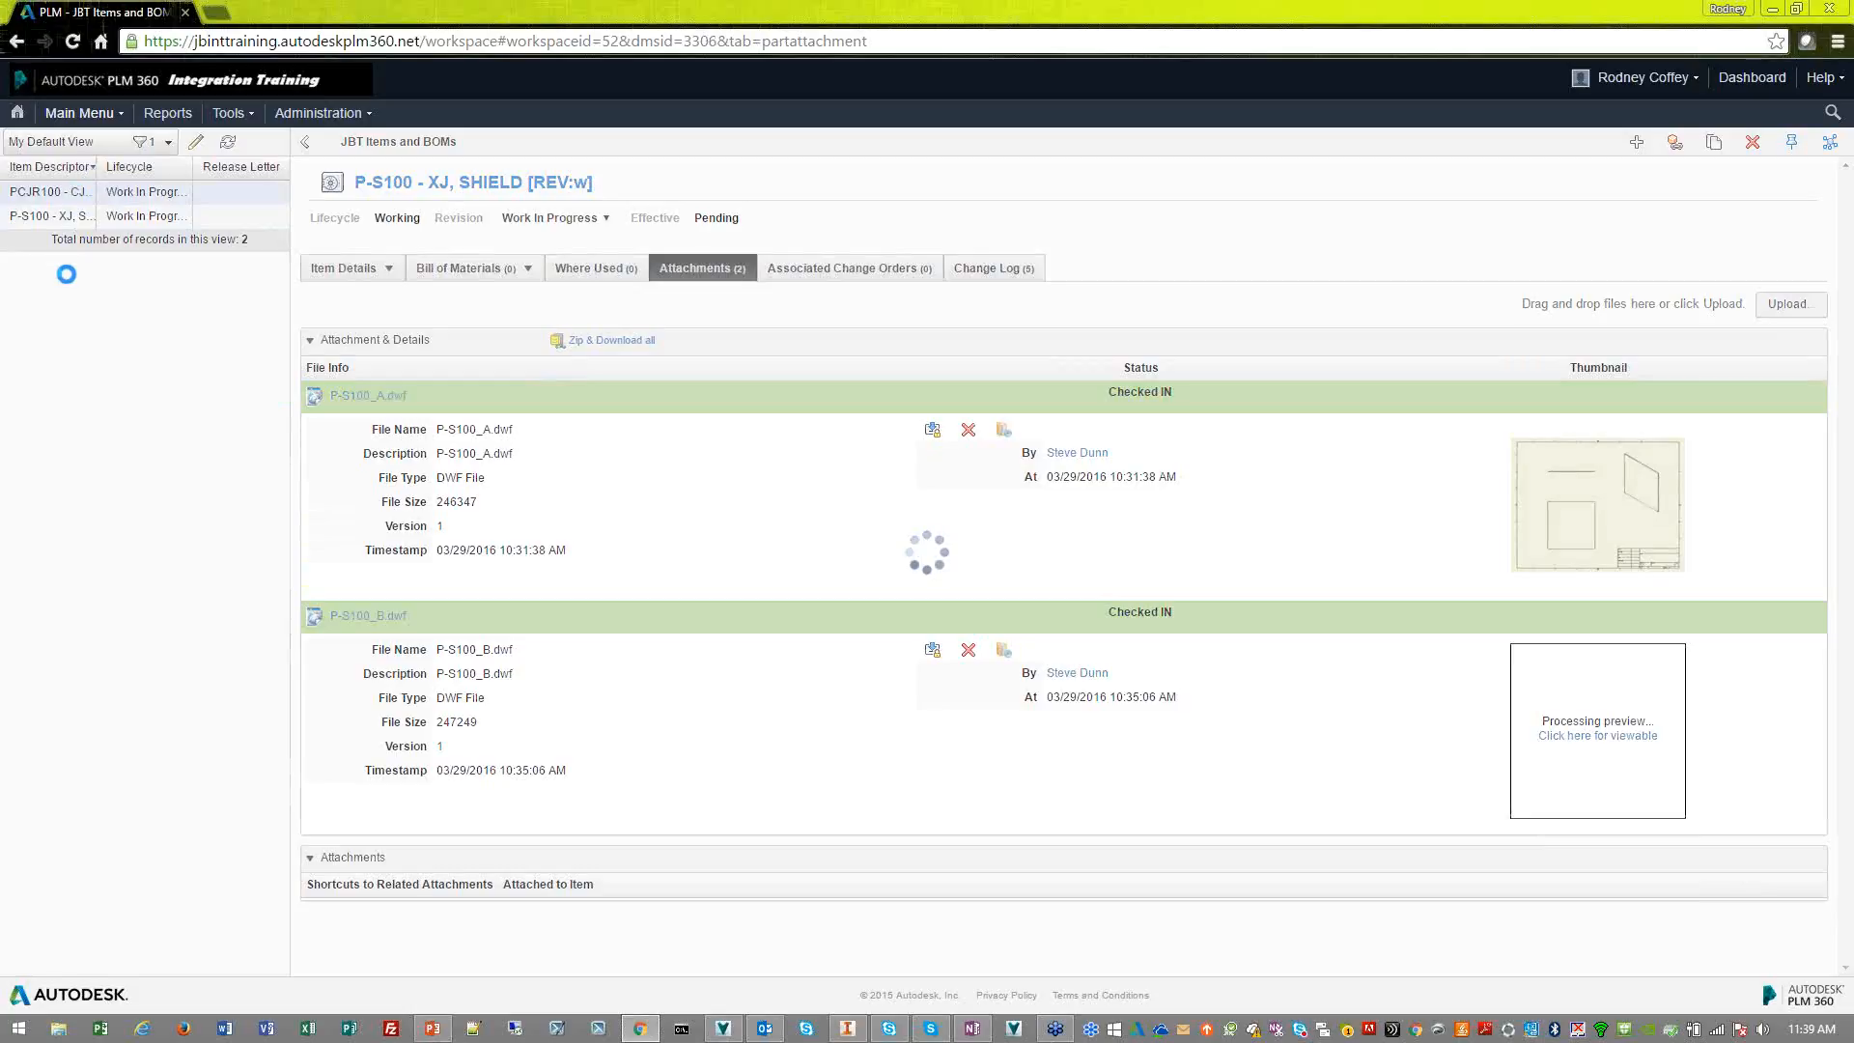
click(346, 269)
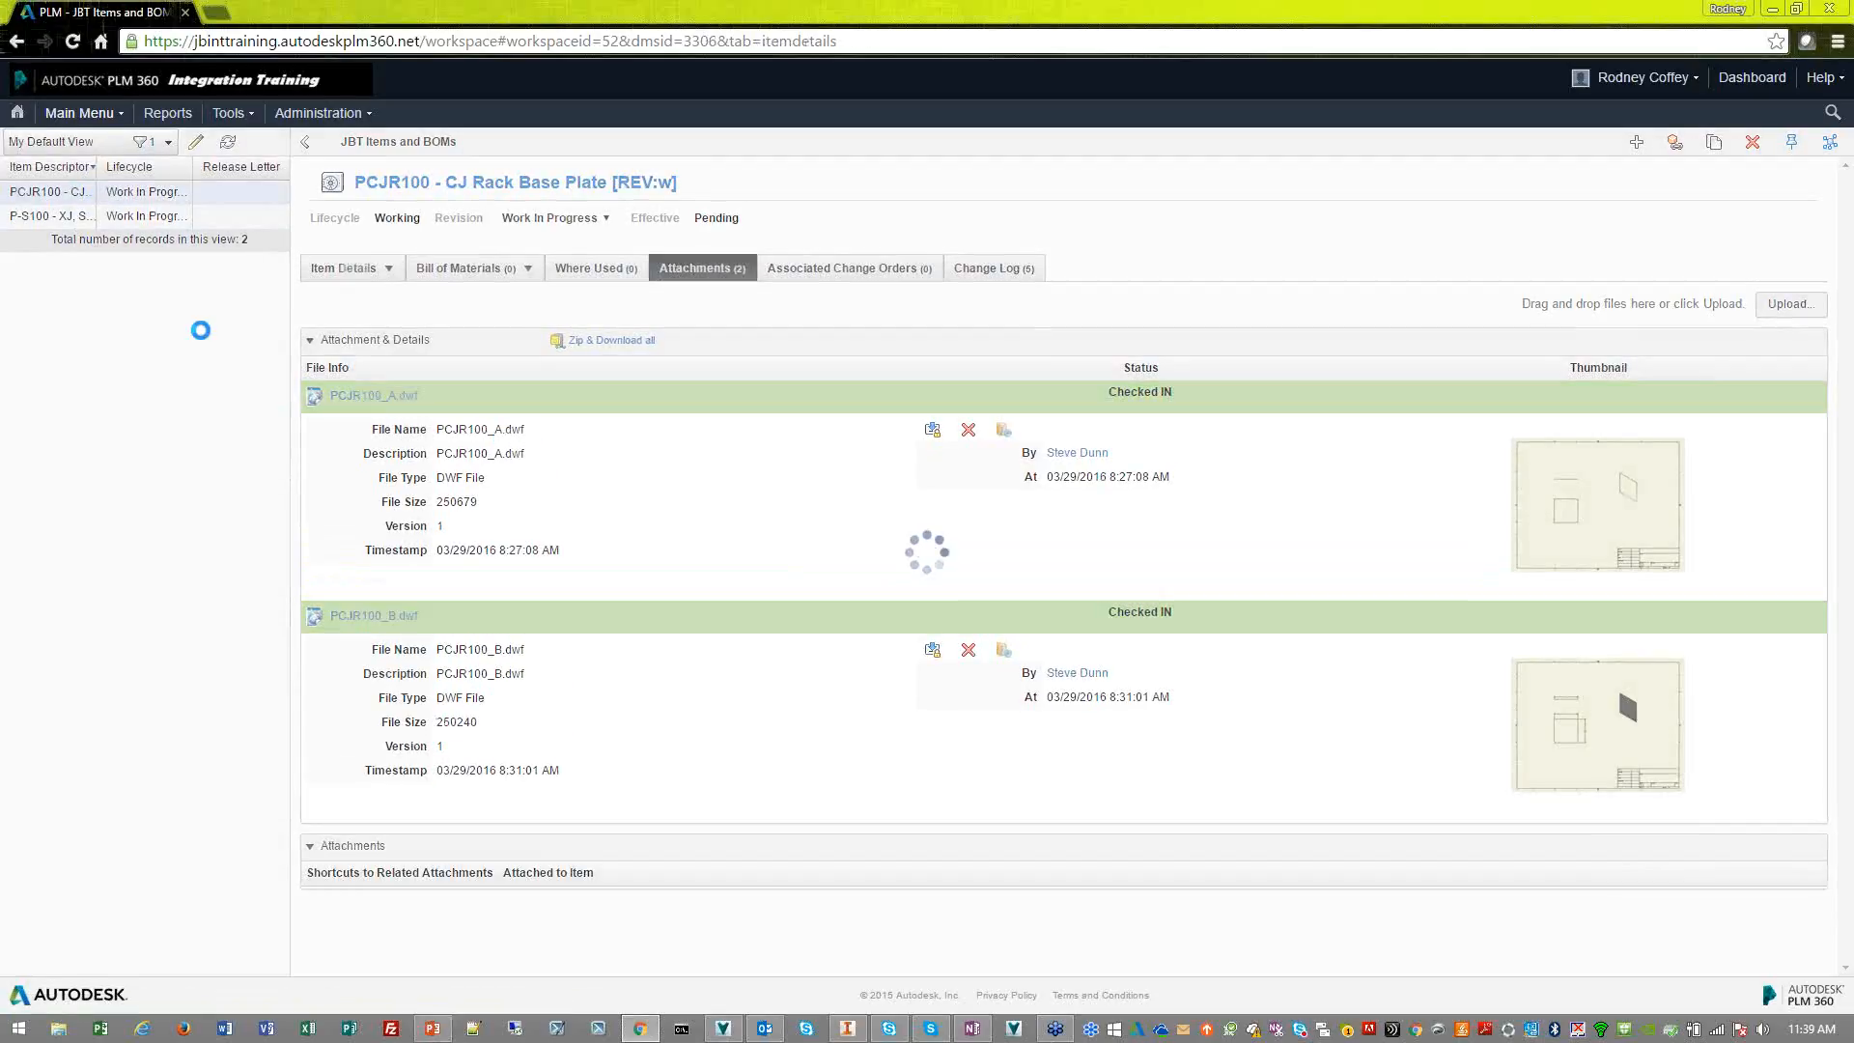
View the P-S100 - XJ, SHIELD item, follow its Vault drawing URL to the file details, and return to PLM 360
click(43, 217)
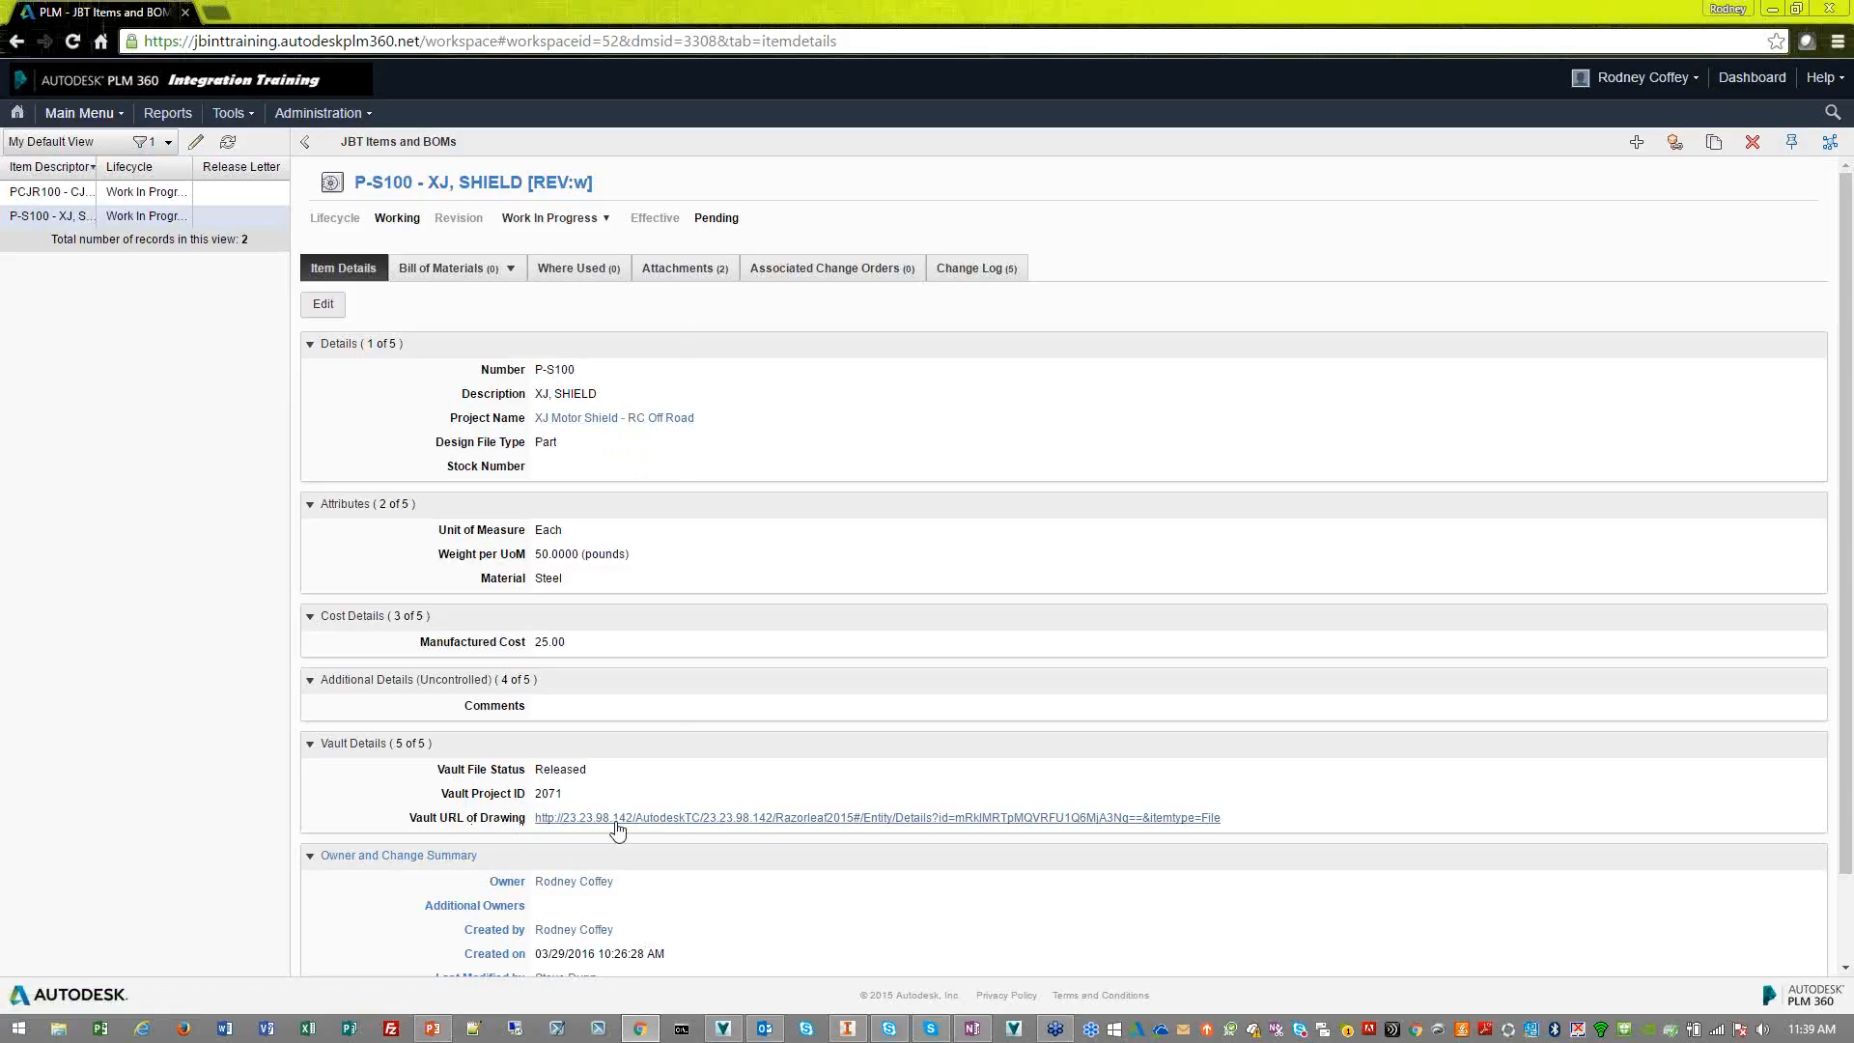
click(709, 821)
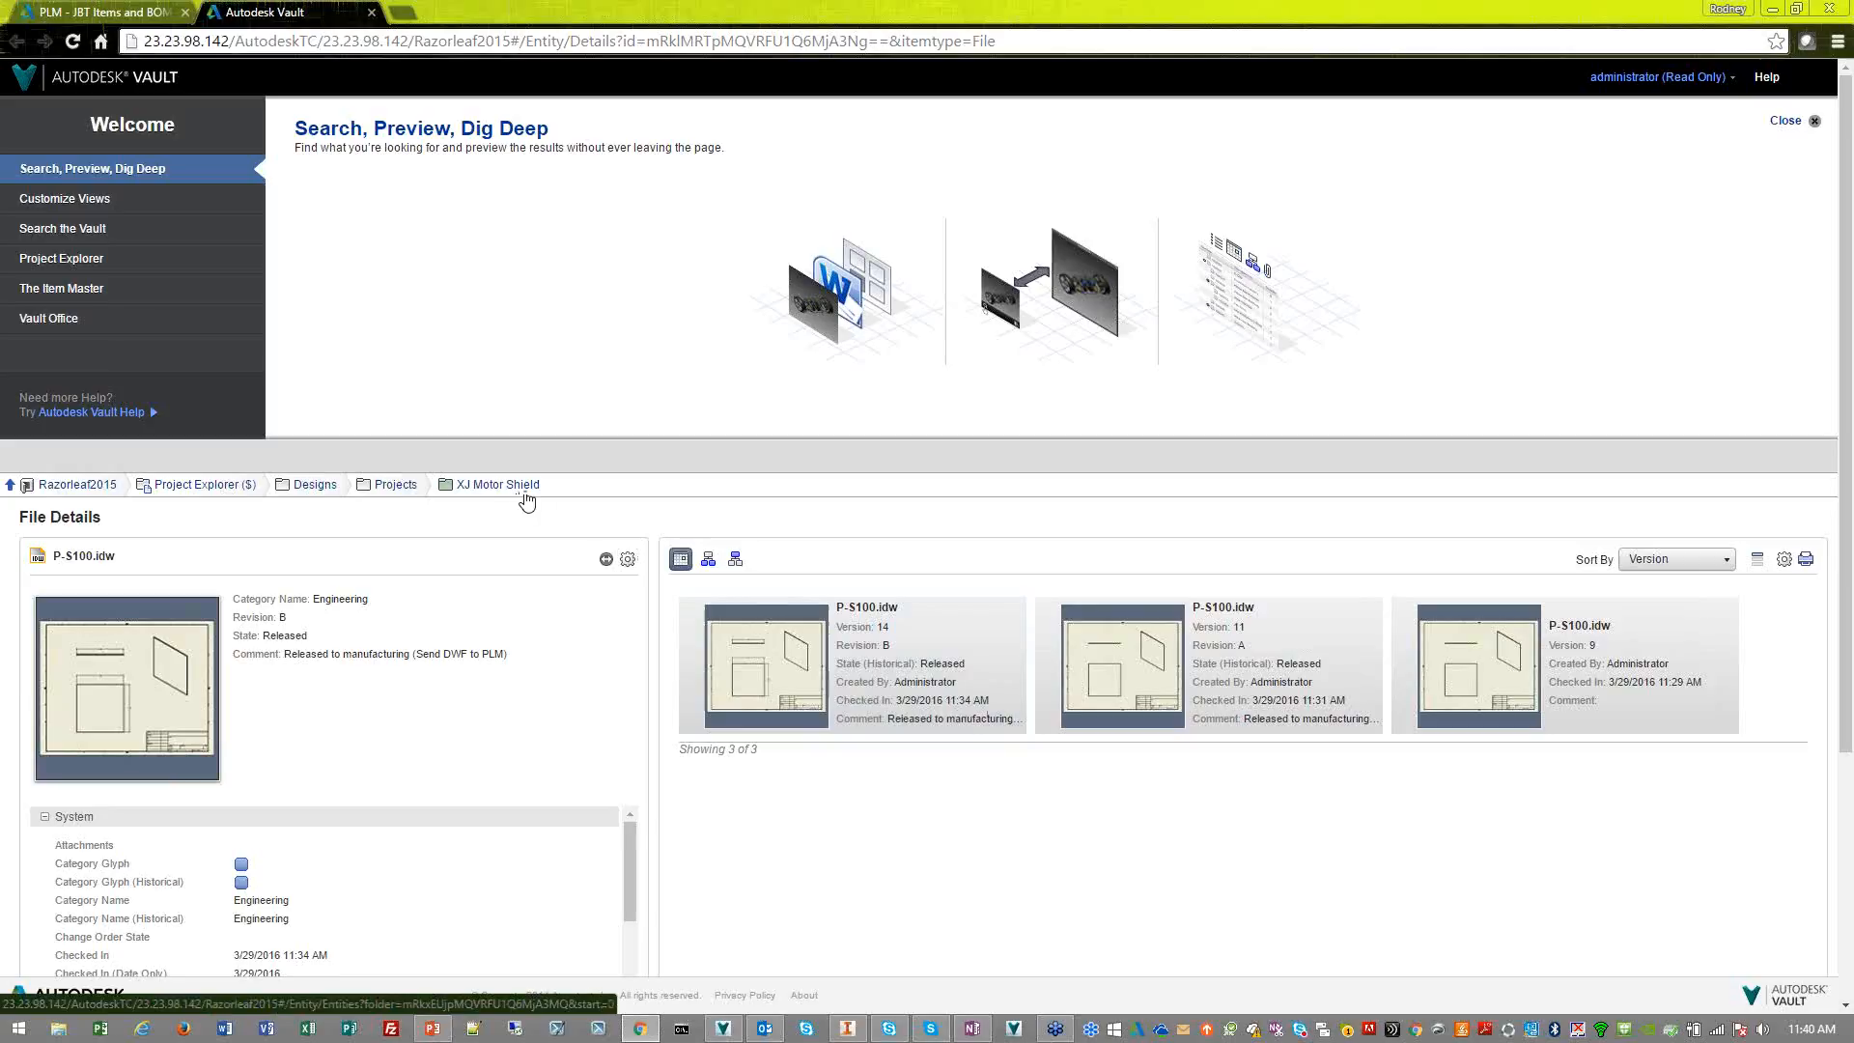
click(122, 16)
Open the XJ Motor Shield - RC Off Road project in JBT Projects and follow its Vault URL to the project folder
click(116, 112)
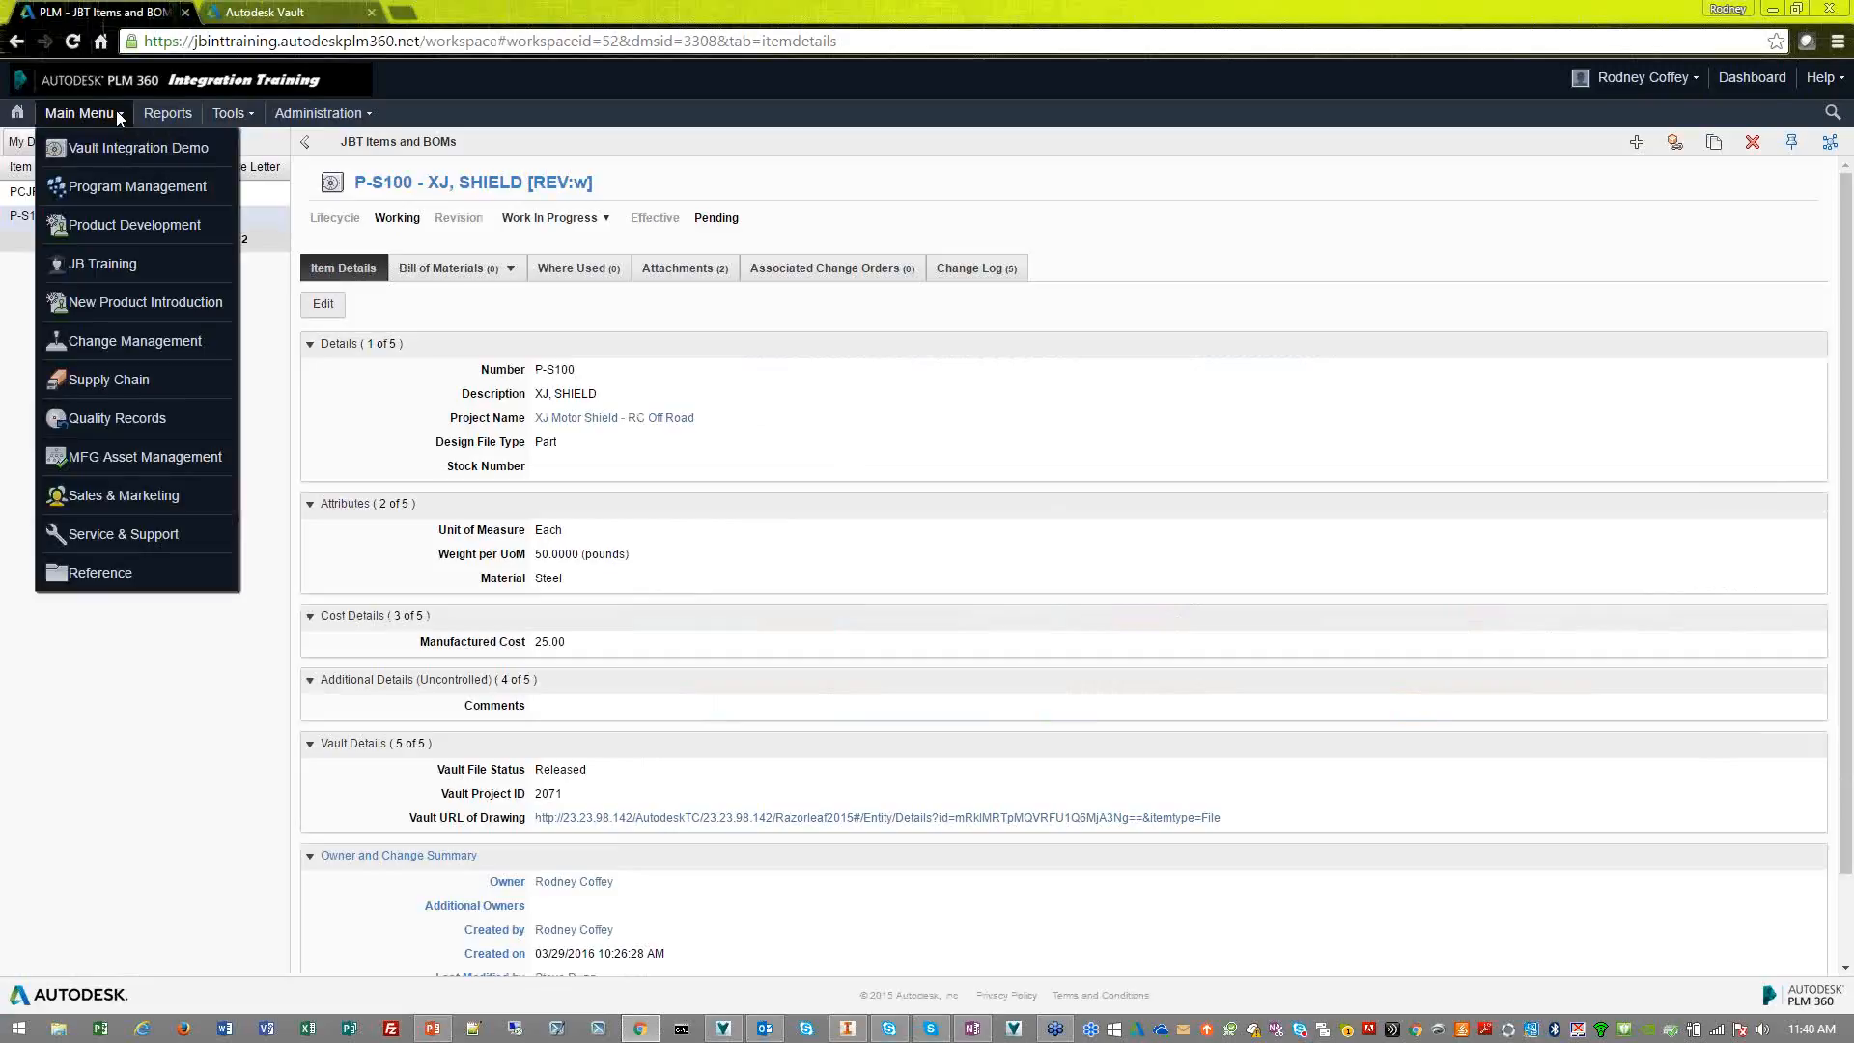
mouse_move(116, 153)
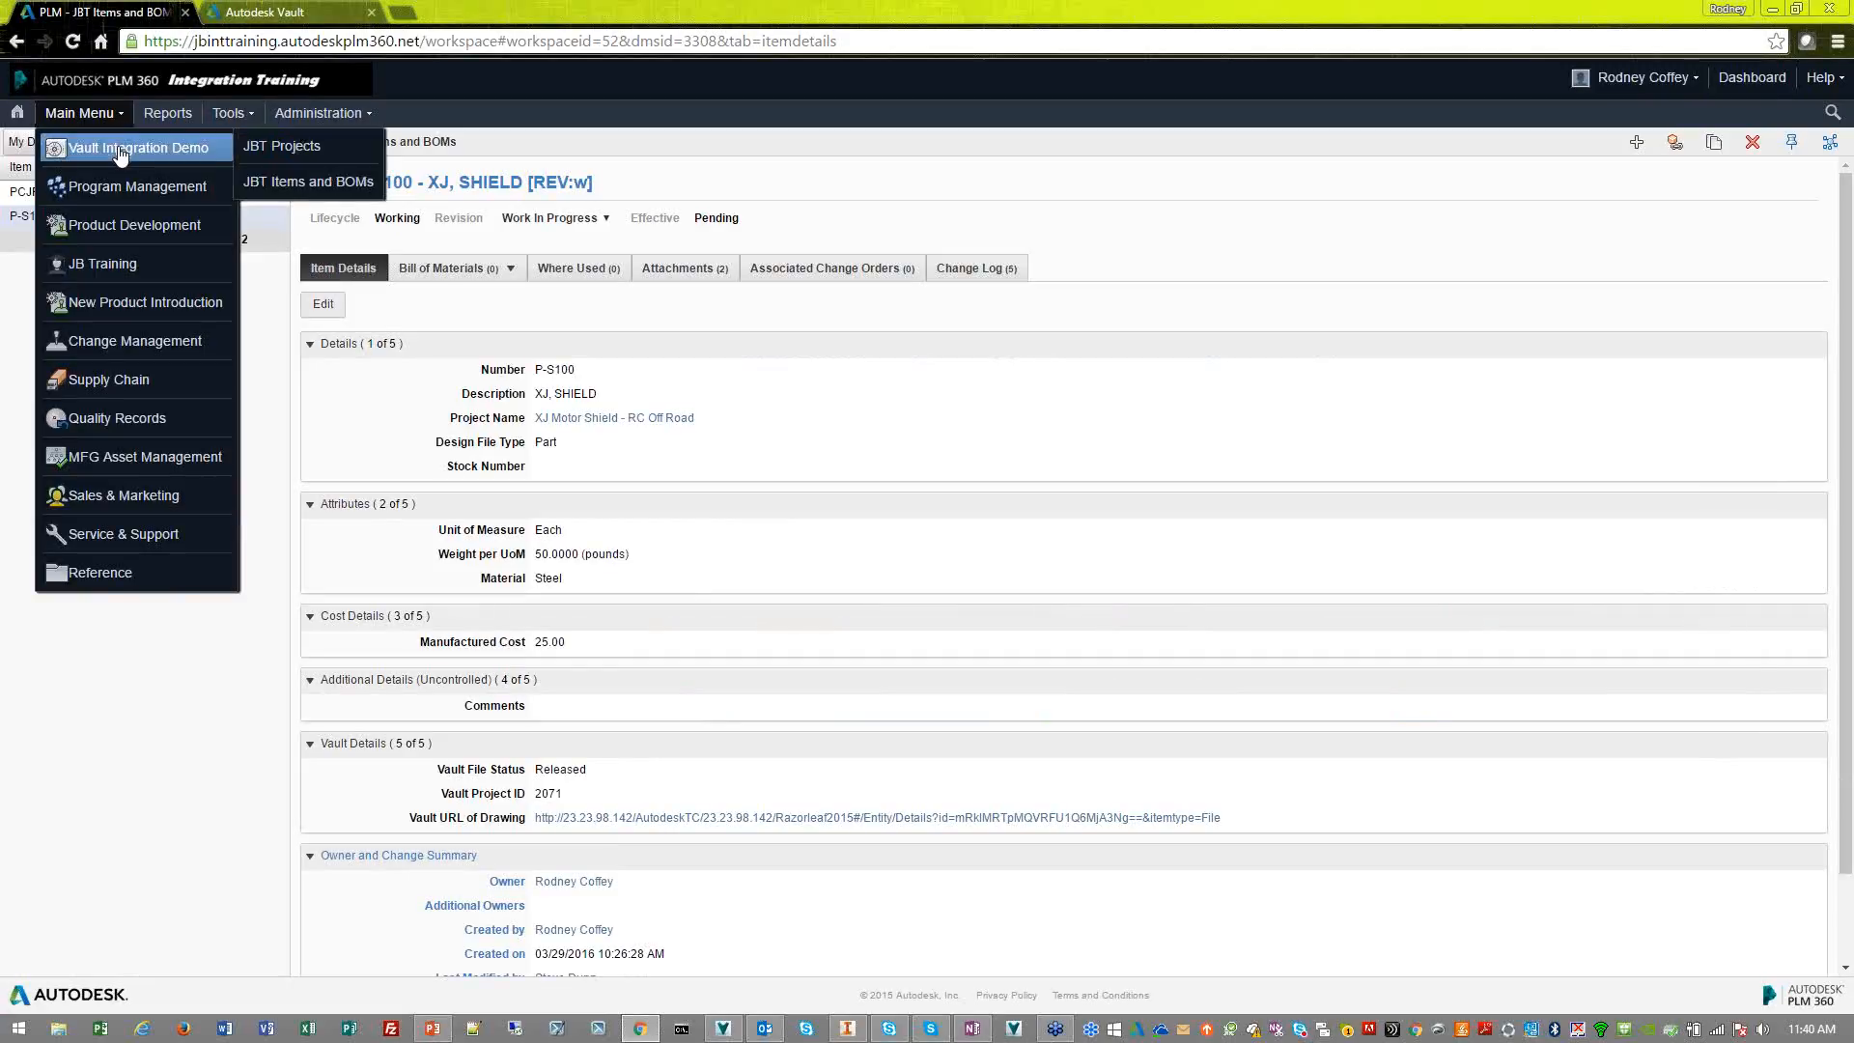
click(307, 154)
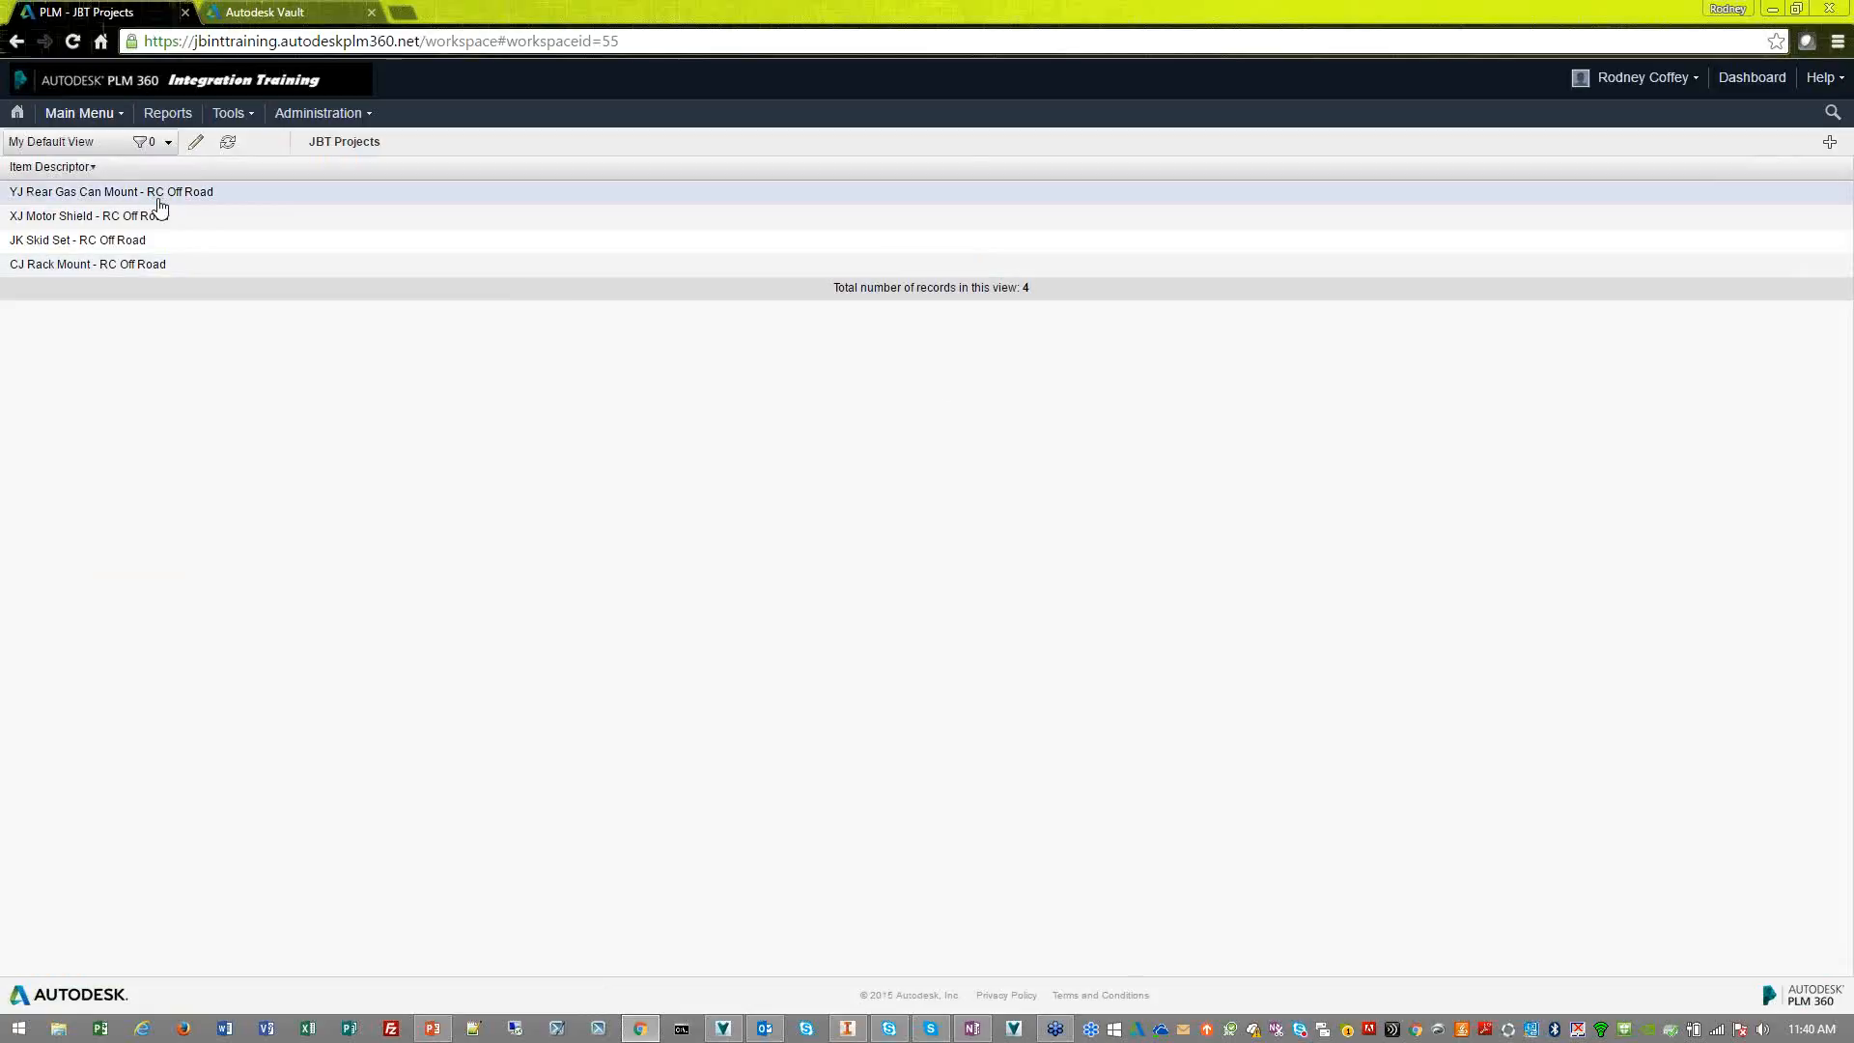
click(172, 218)
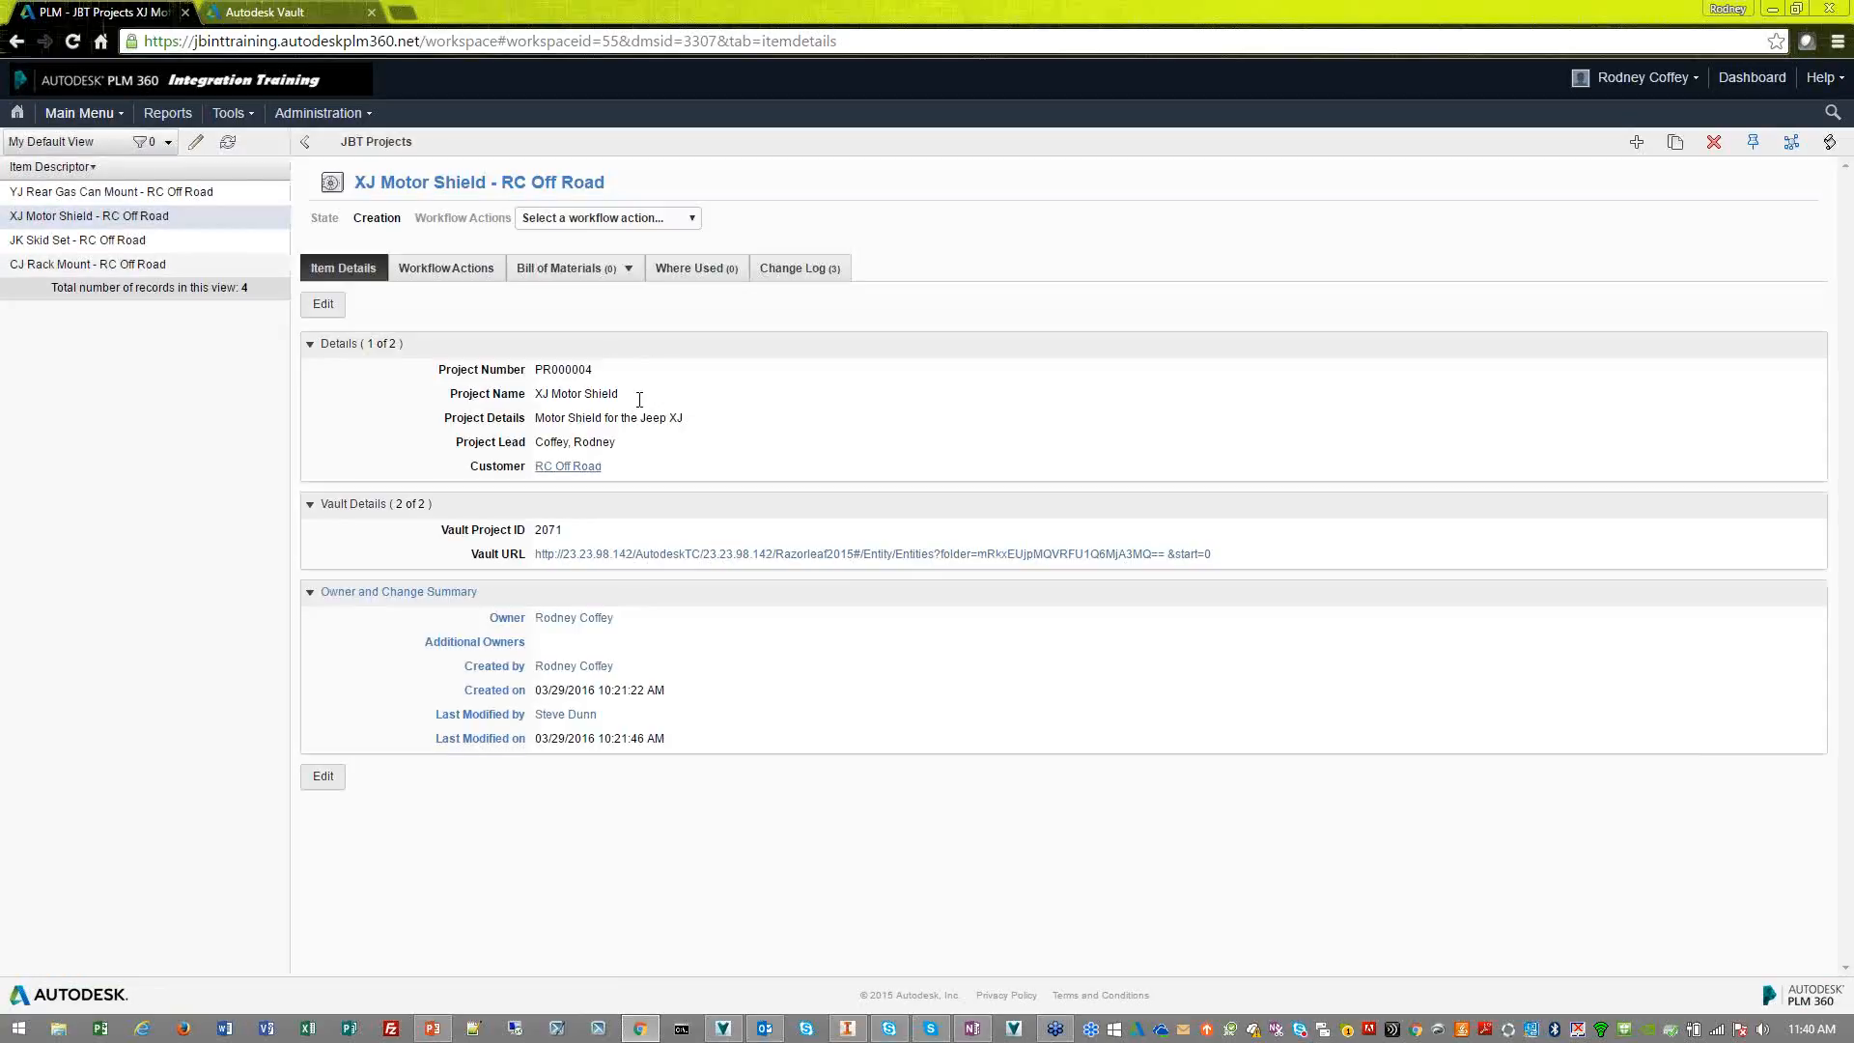
click(1129, 563)
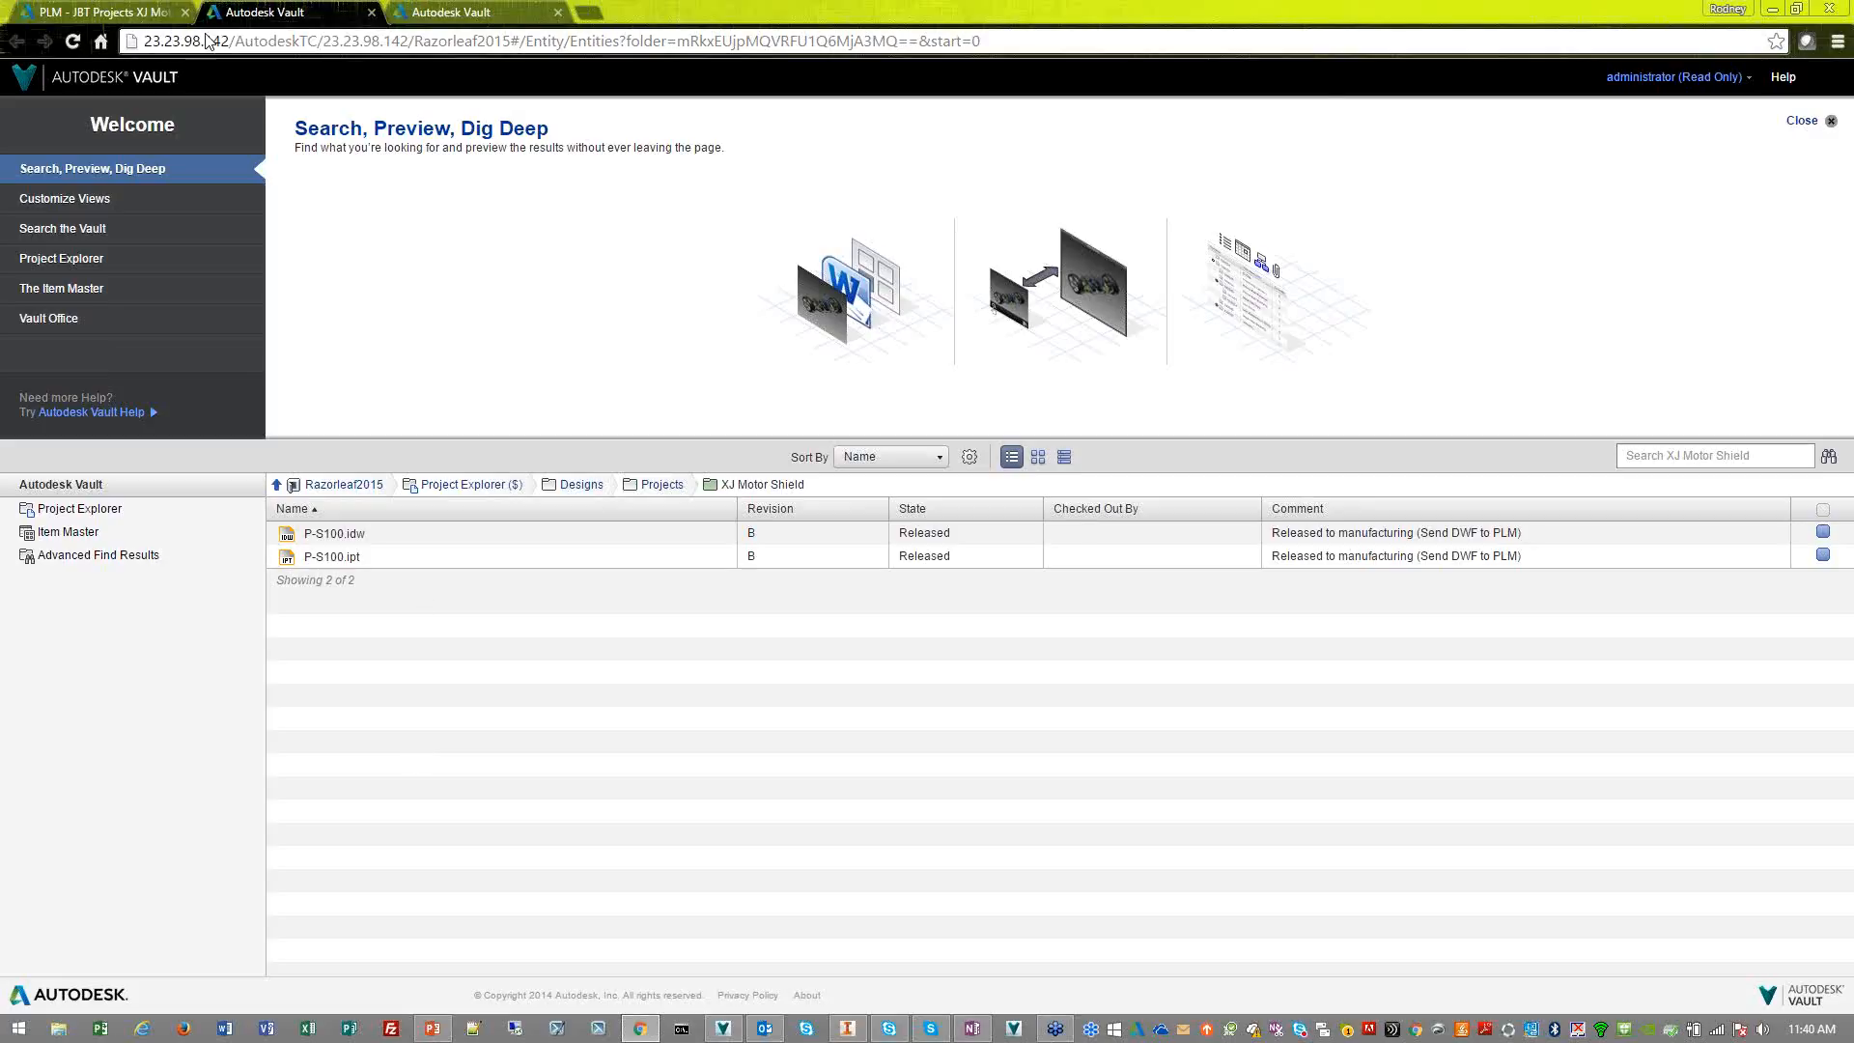
Return to PLM 360, view the XJ Motor Shield project's workflow diagram, and go back to its item details
click(114, 12)
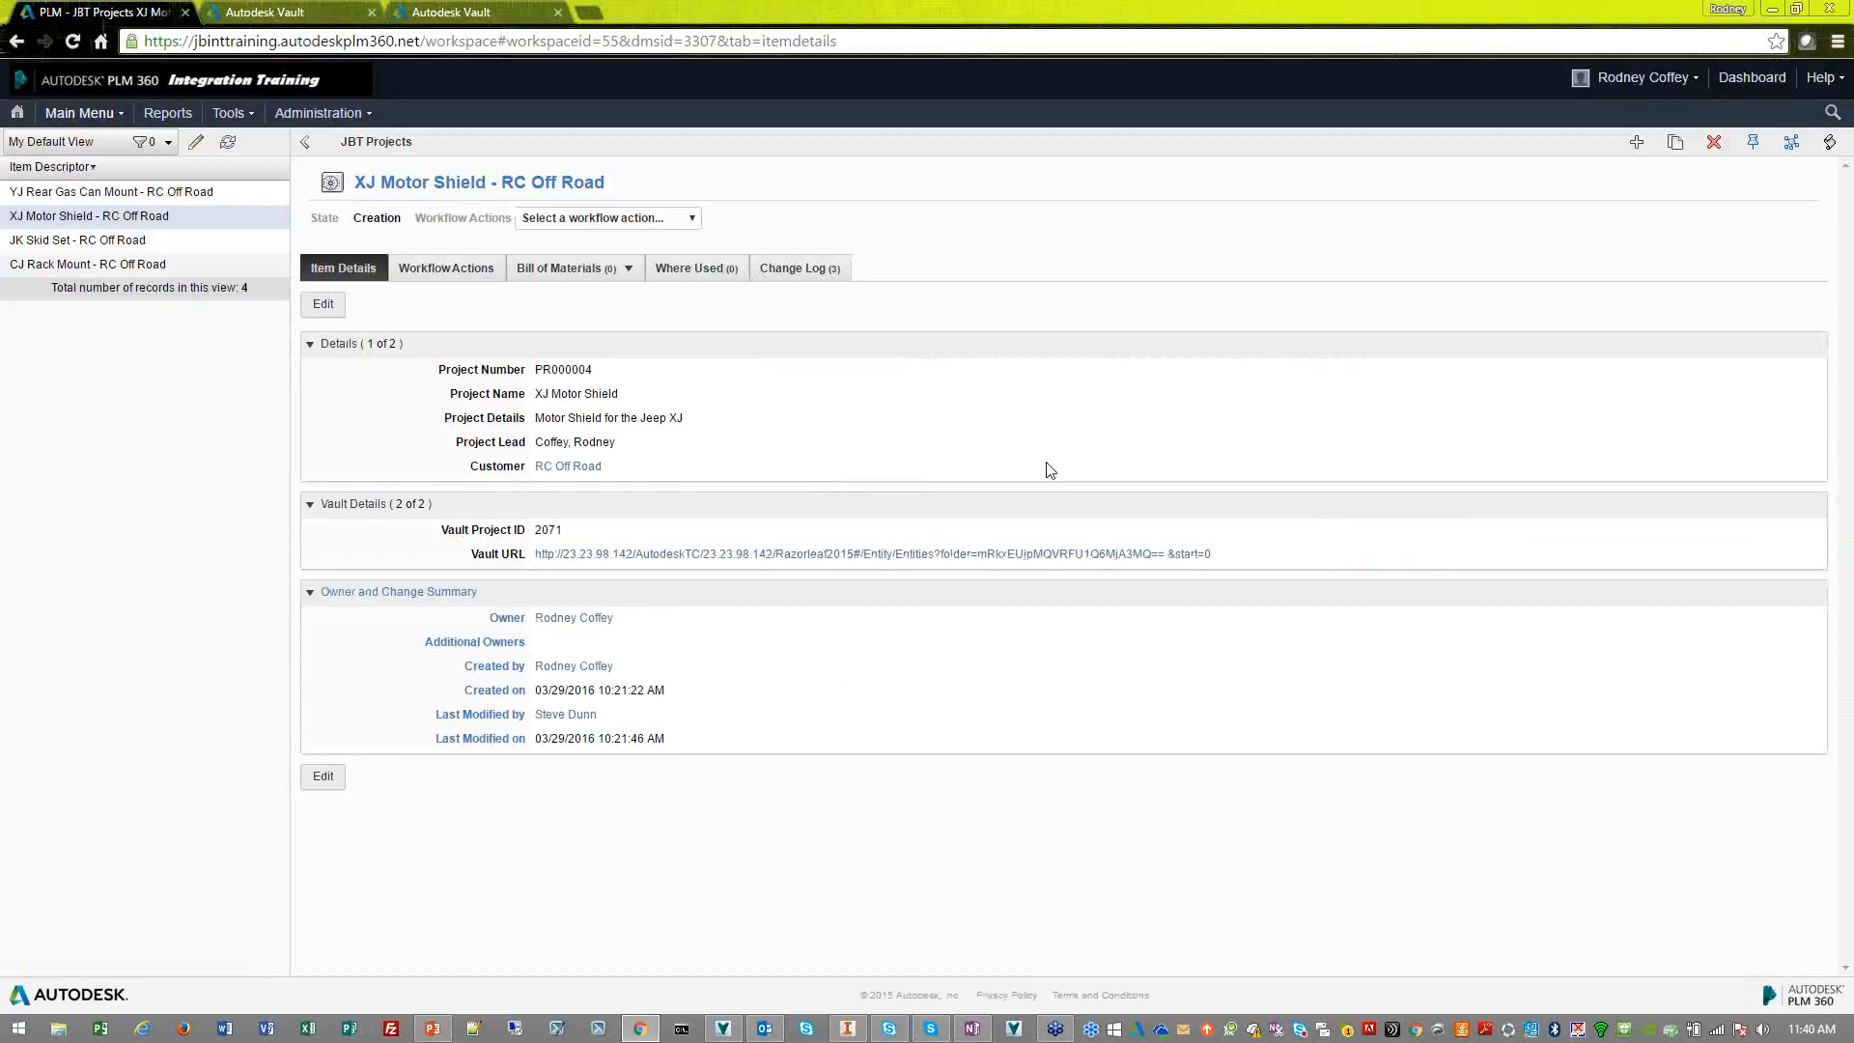
click(469, 274)
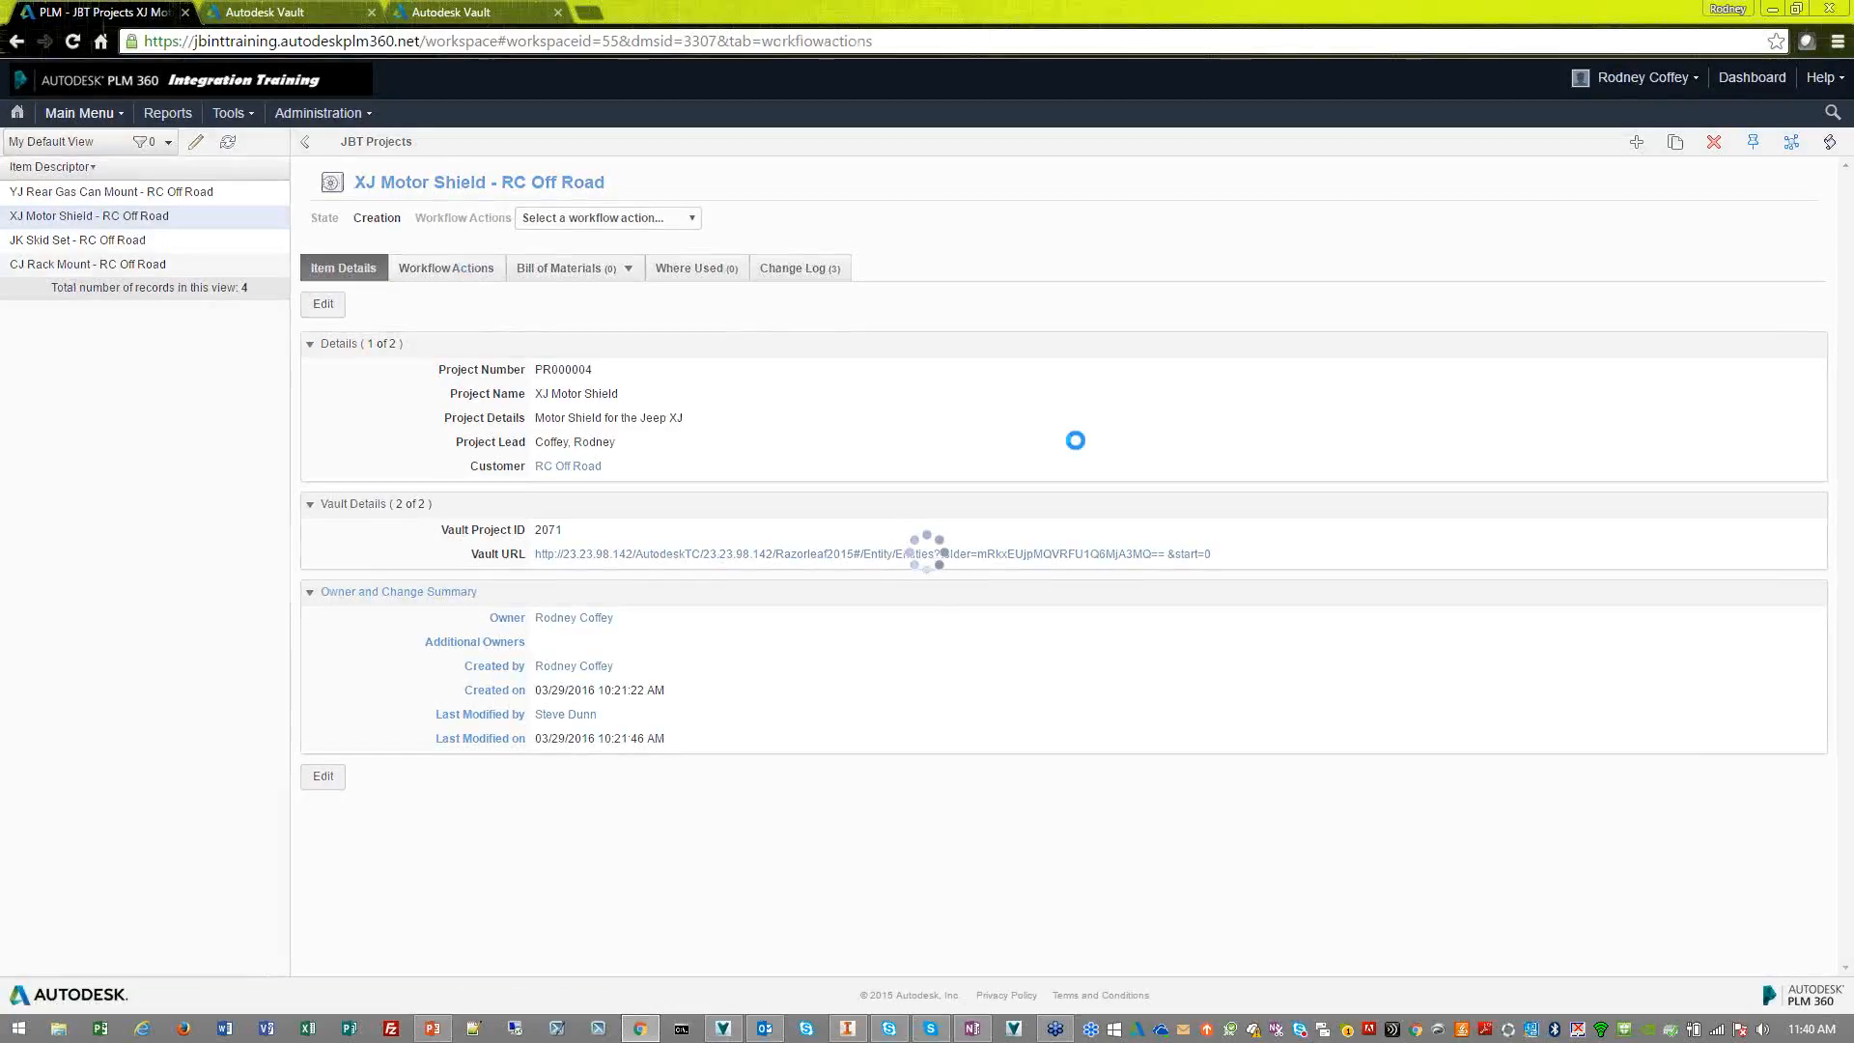
drag(1115, 568, 1047, 393)
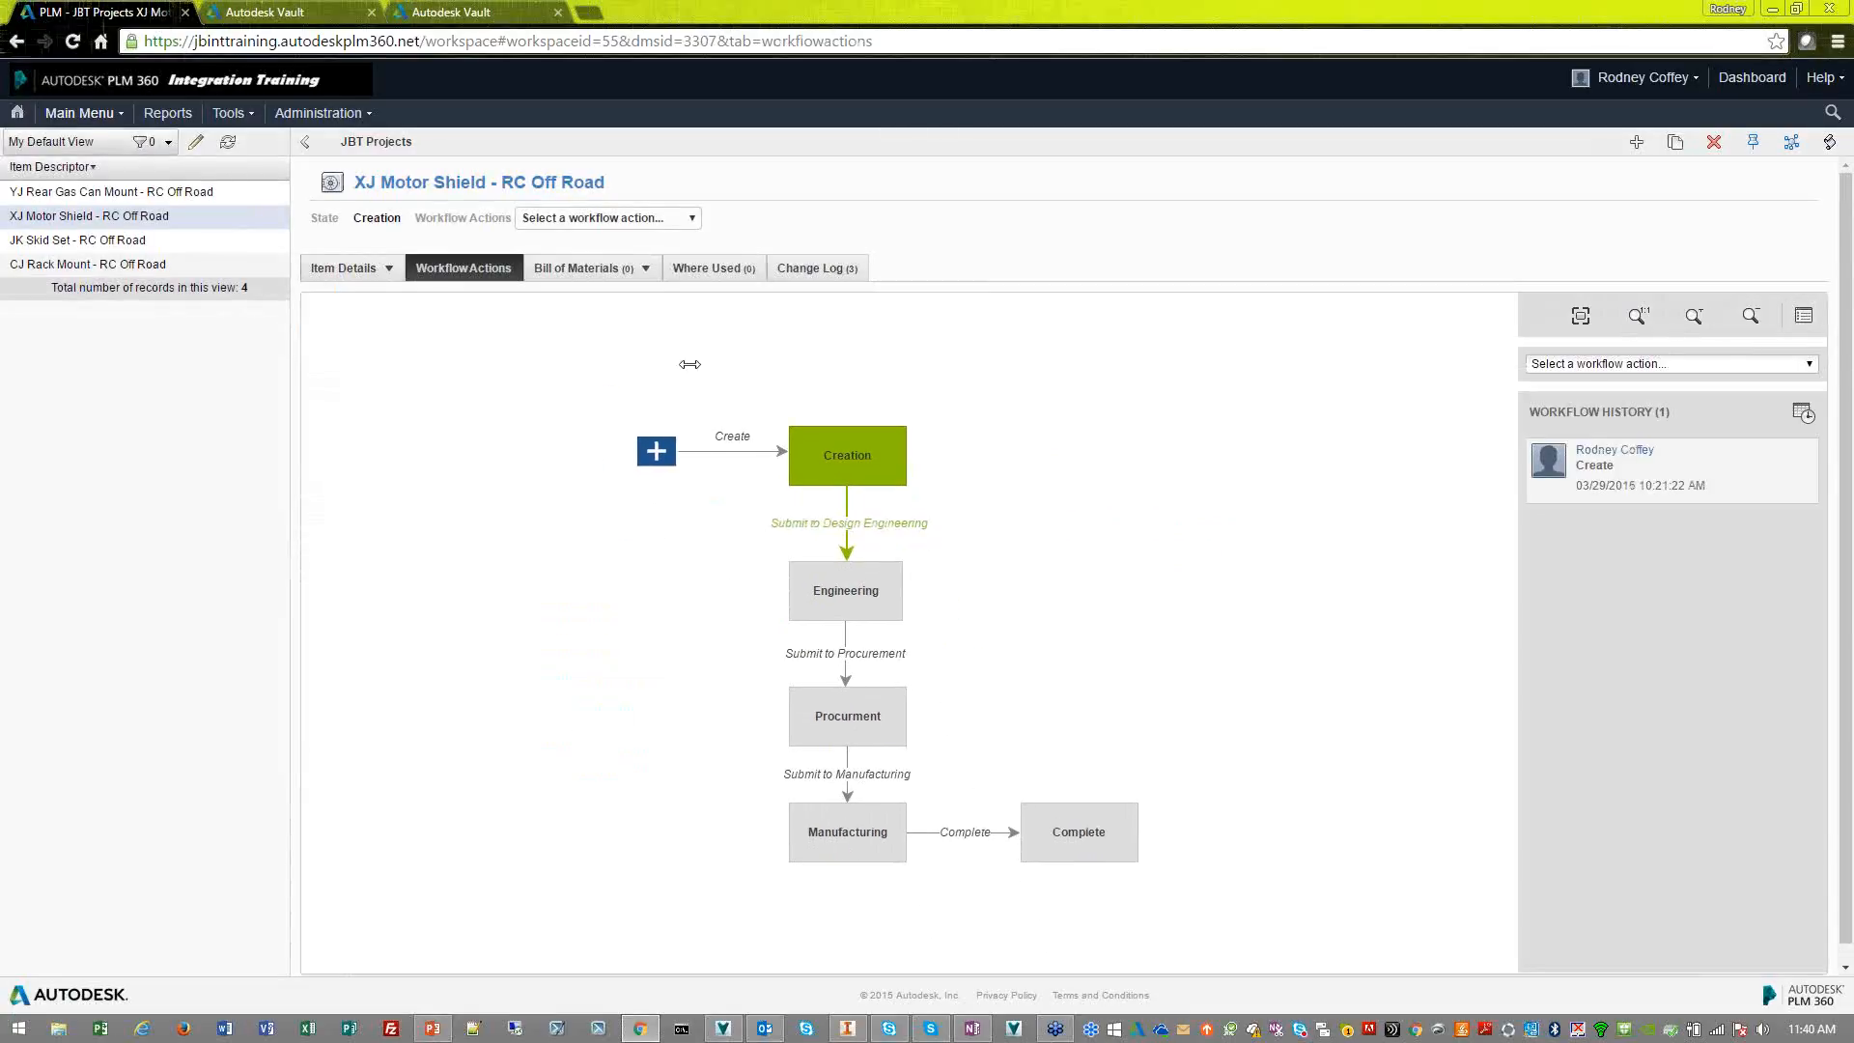
click(338, 268)
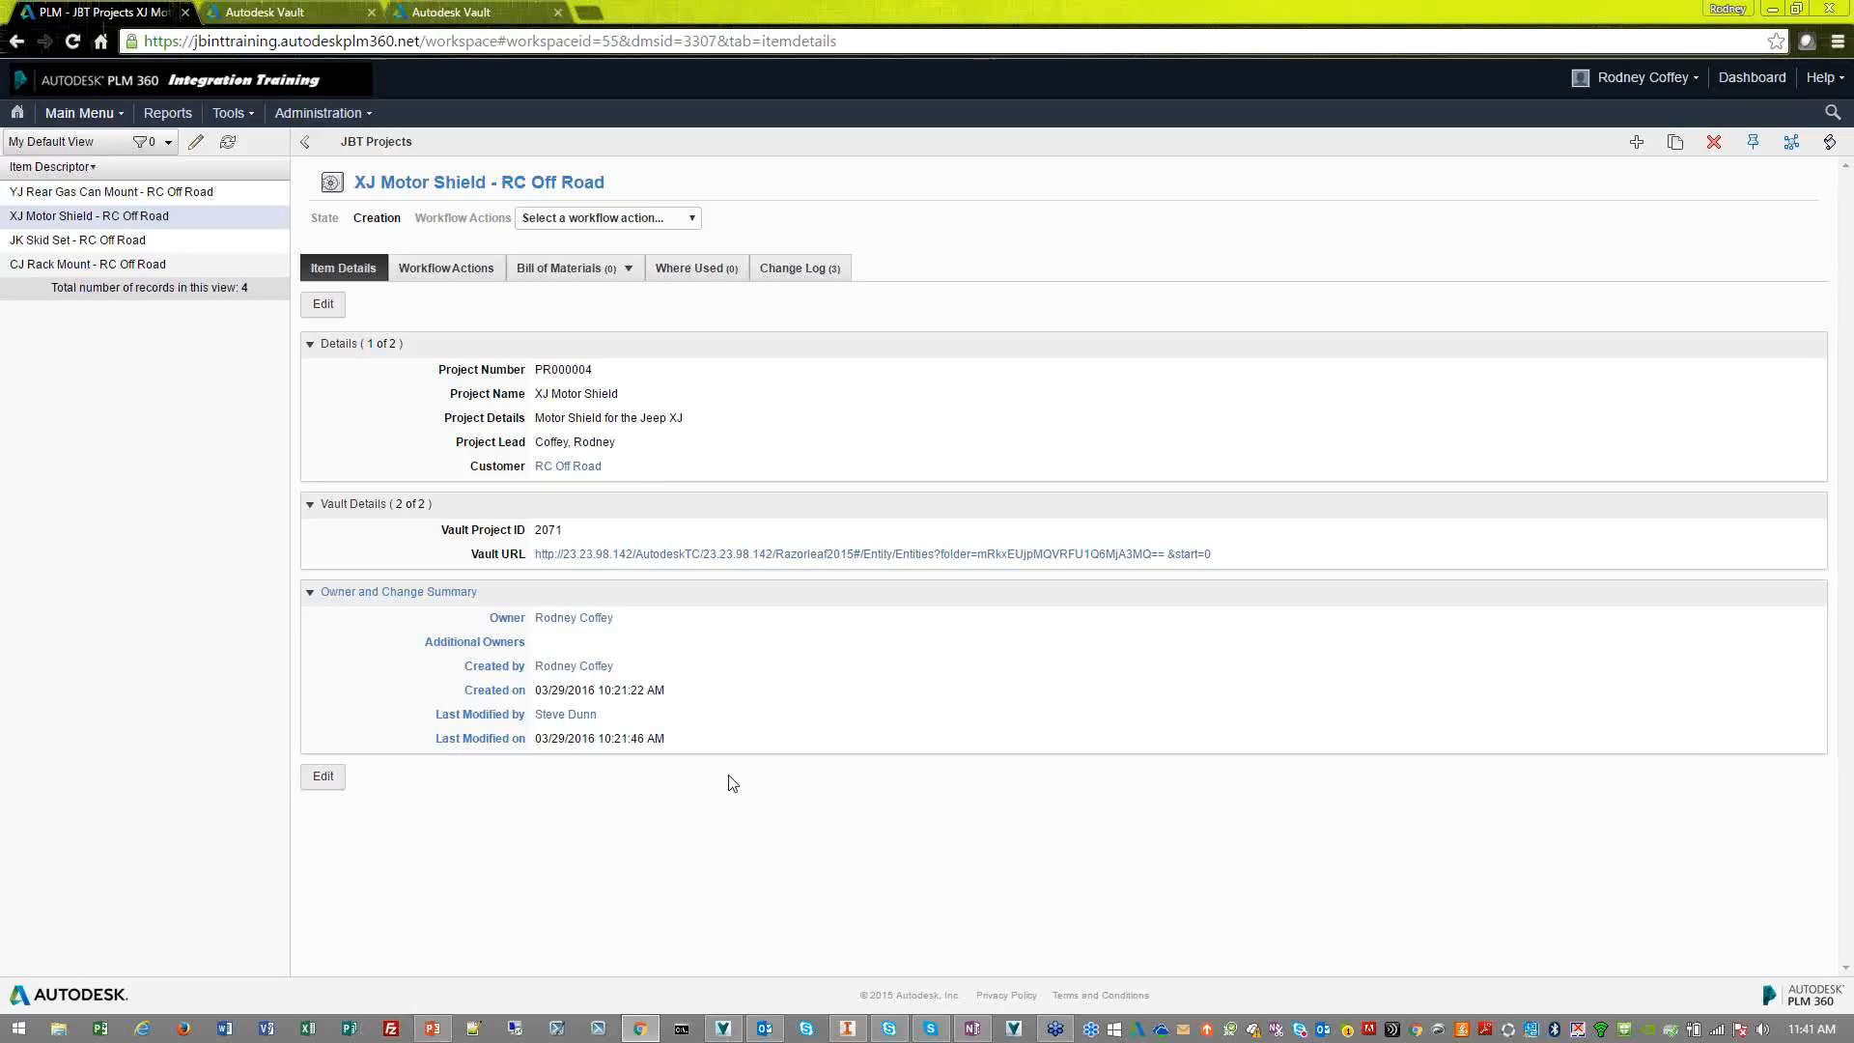
Switch to Autodesk Vault, view the history and properties of P-S100.ipt, and select item 100001 in the Item Master
click(722, 1032)
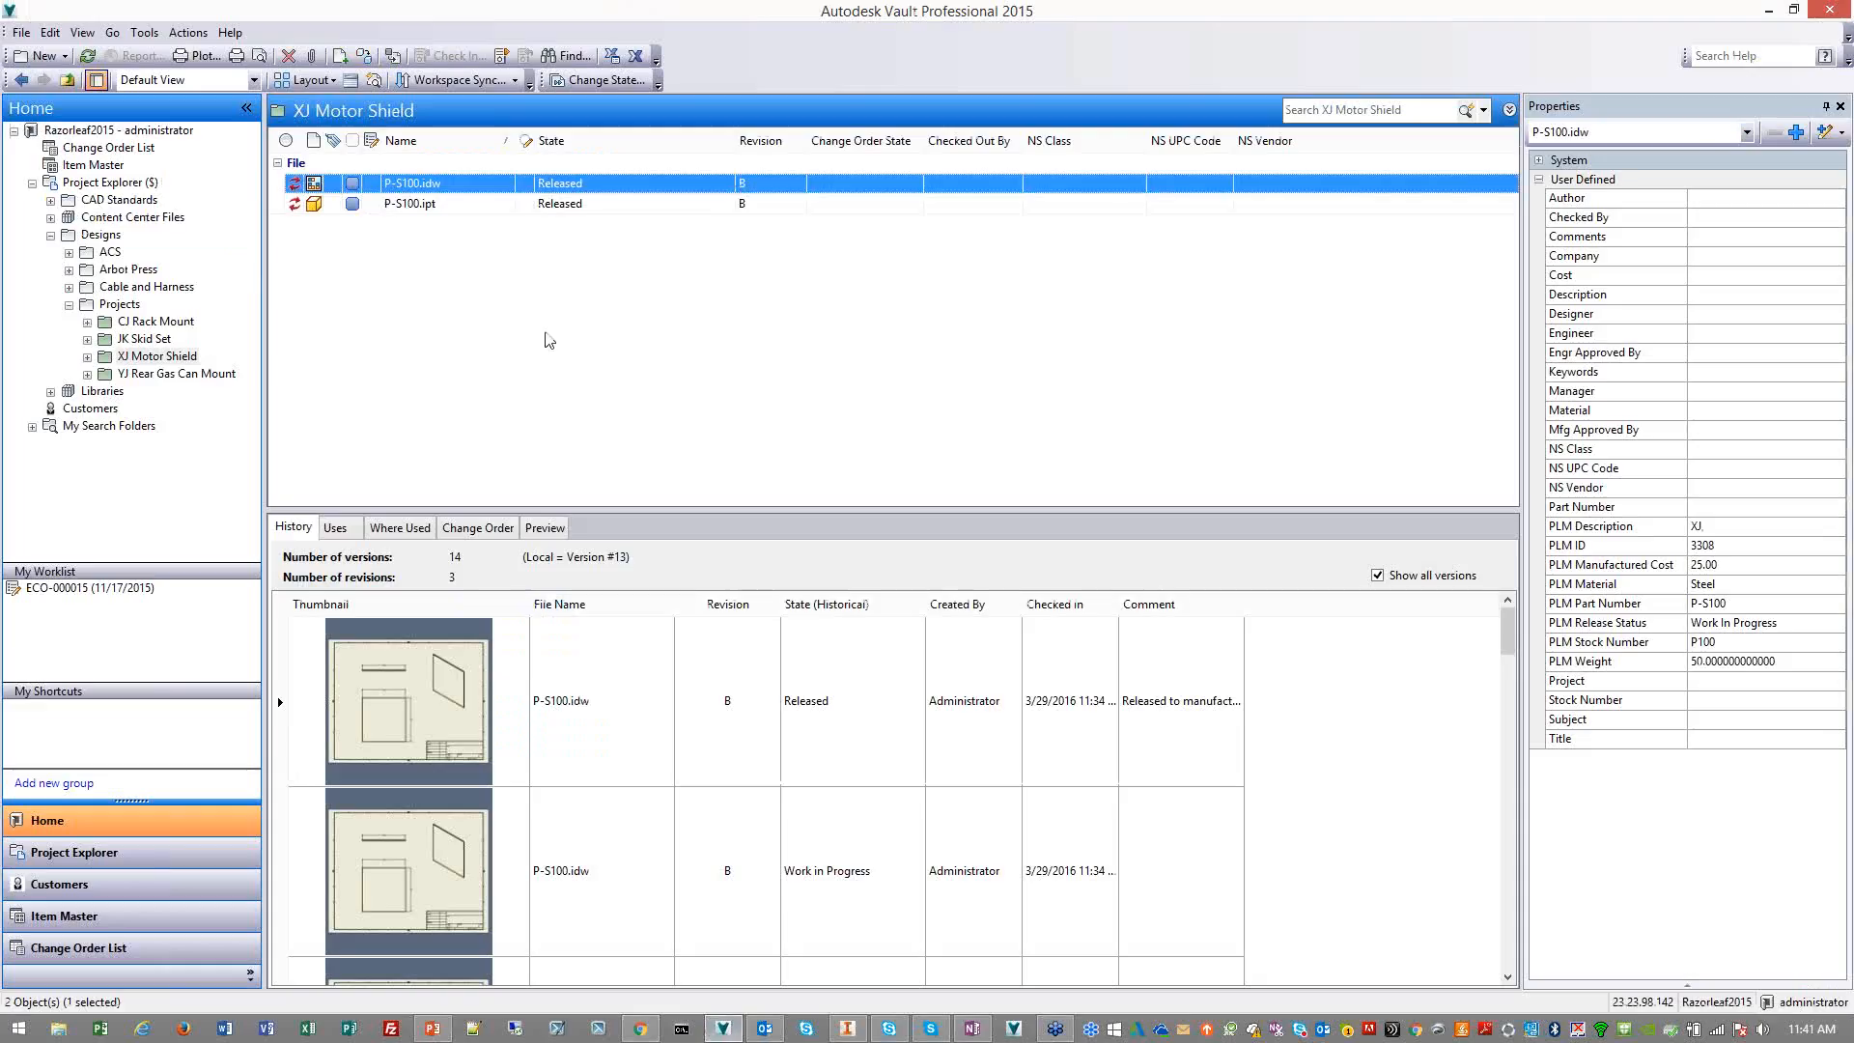
click(499, 206)
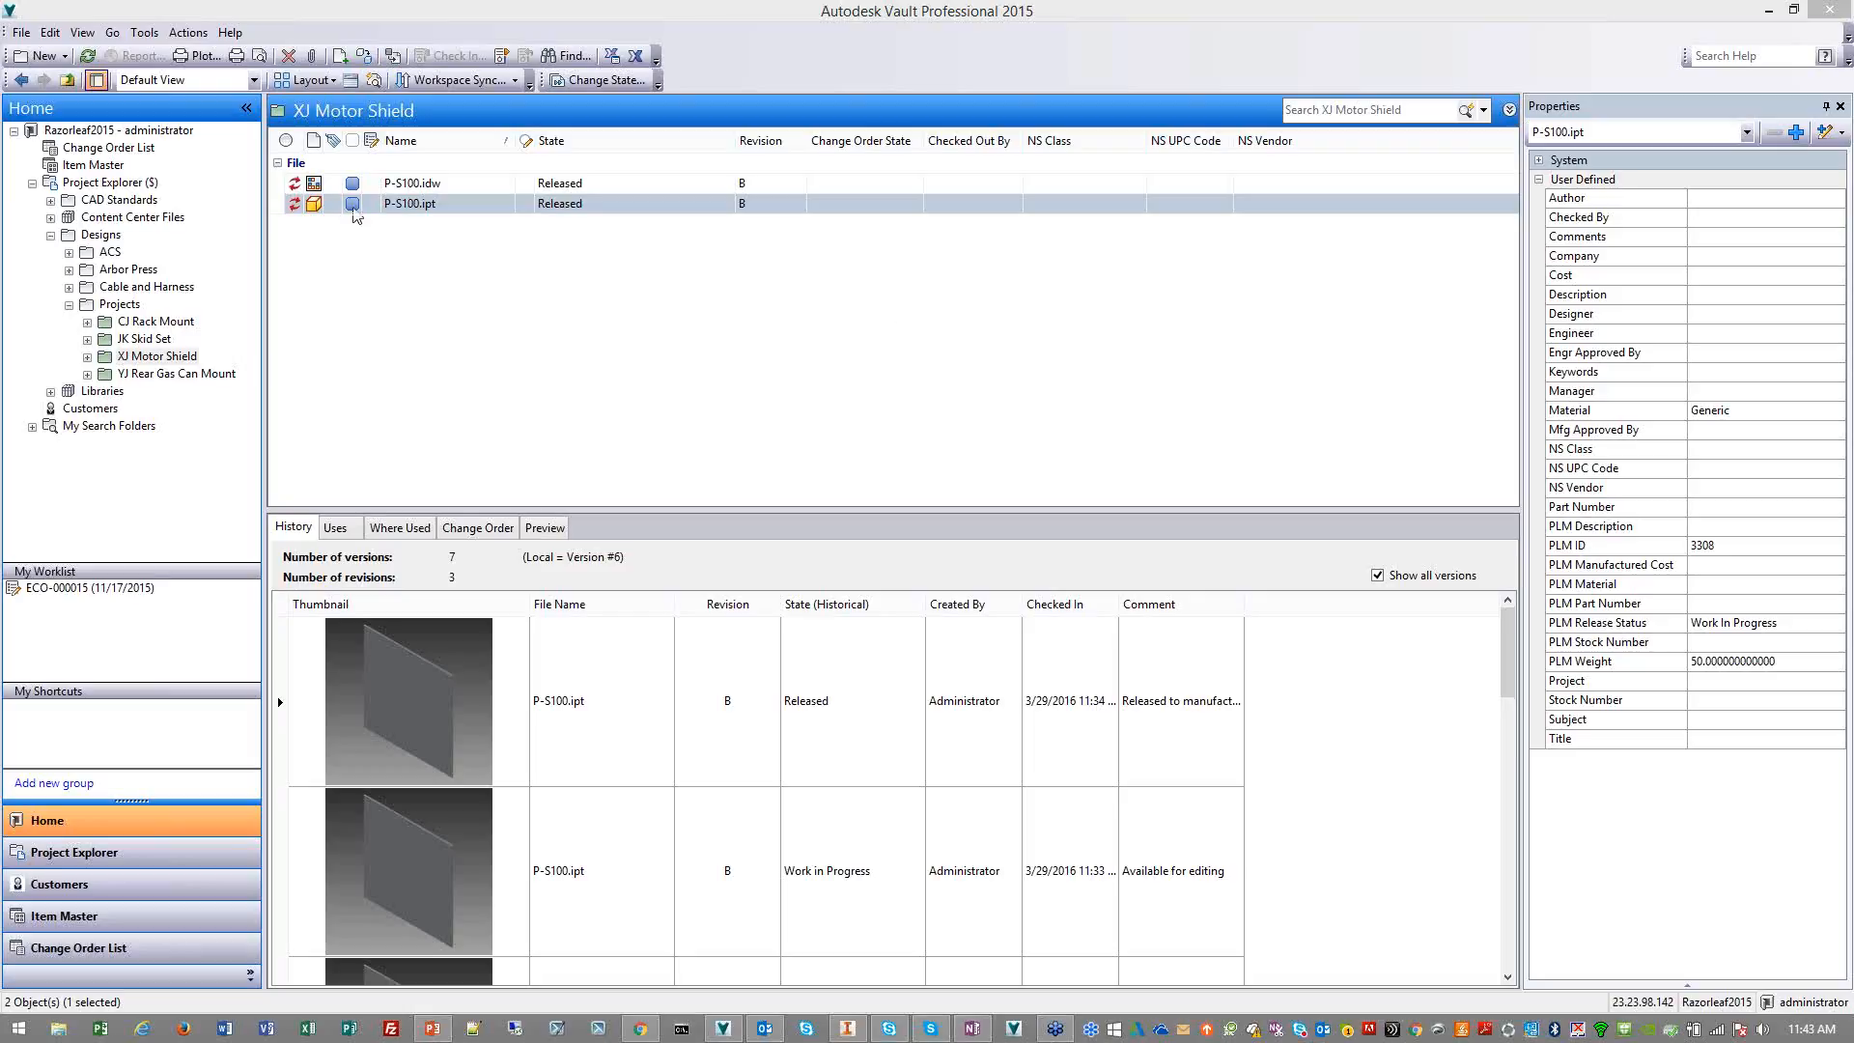
click(103, 166)
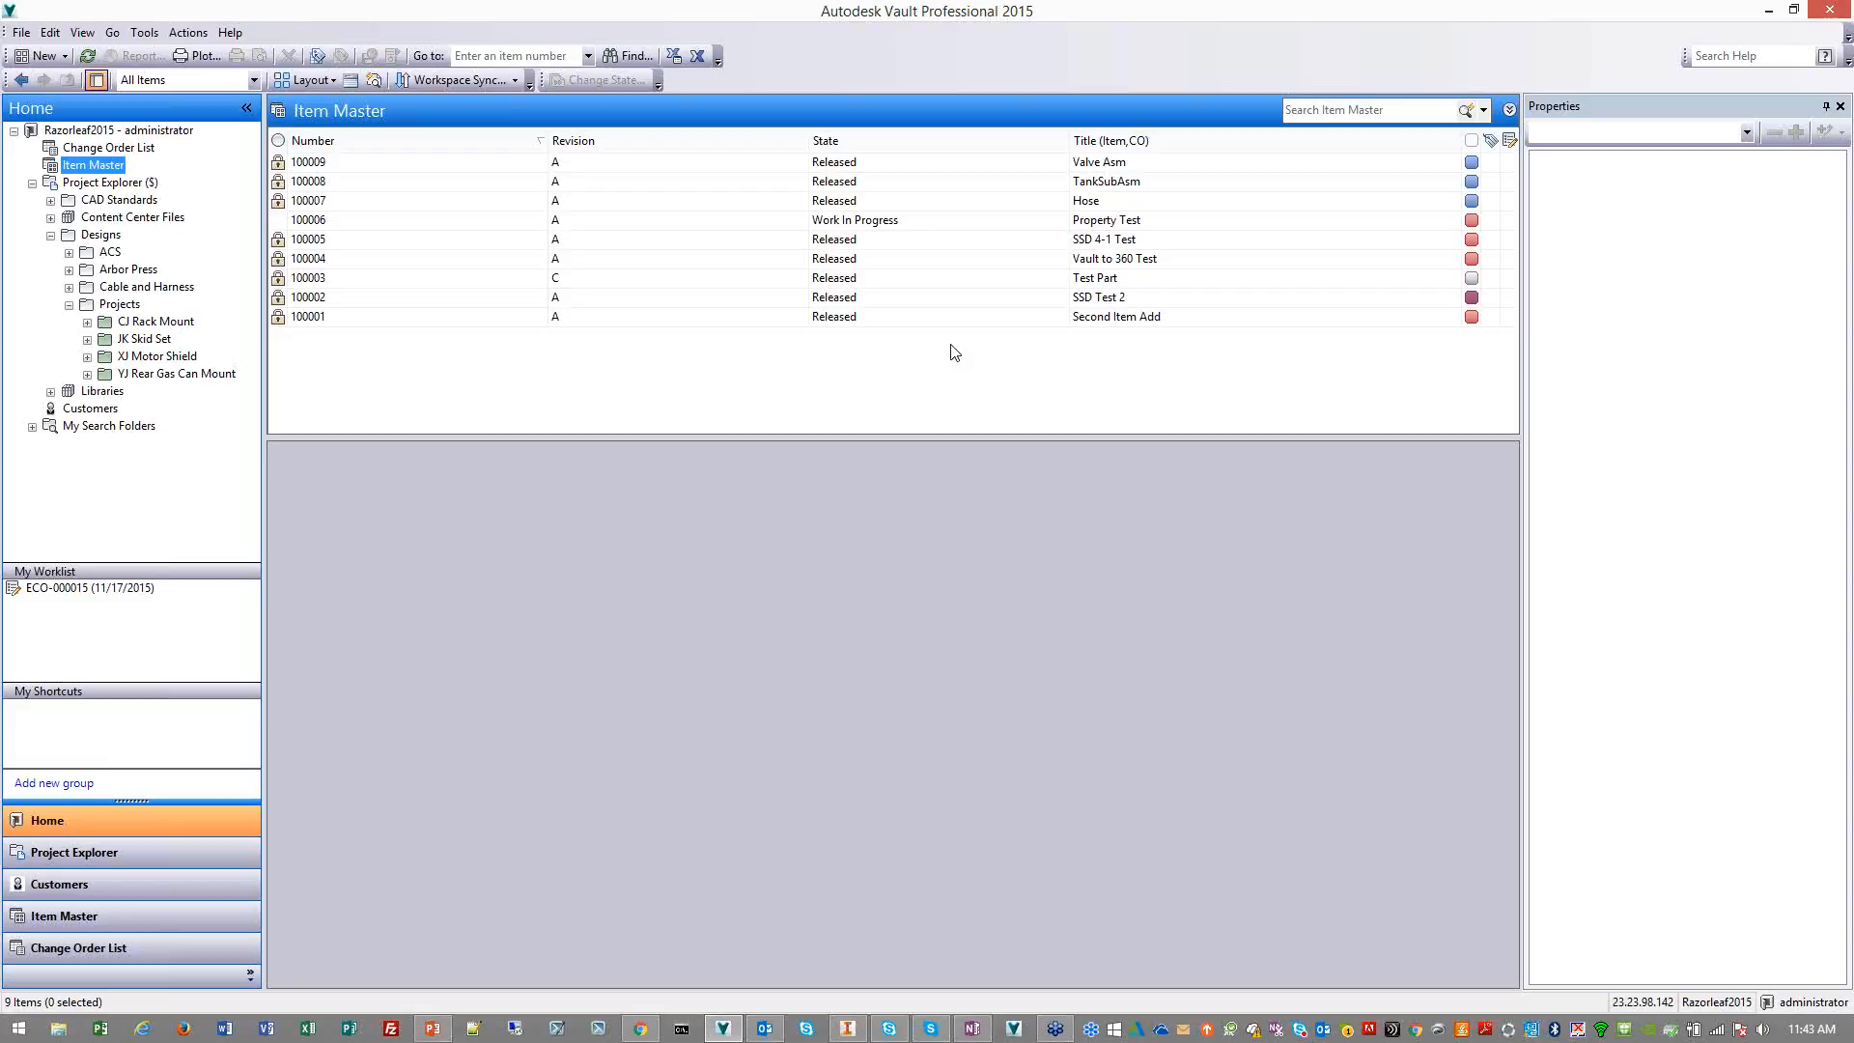
click(889, 321)
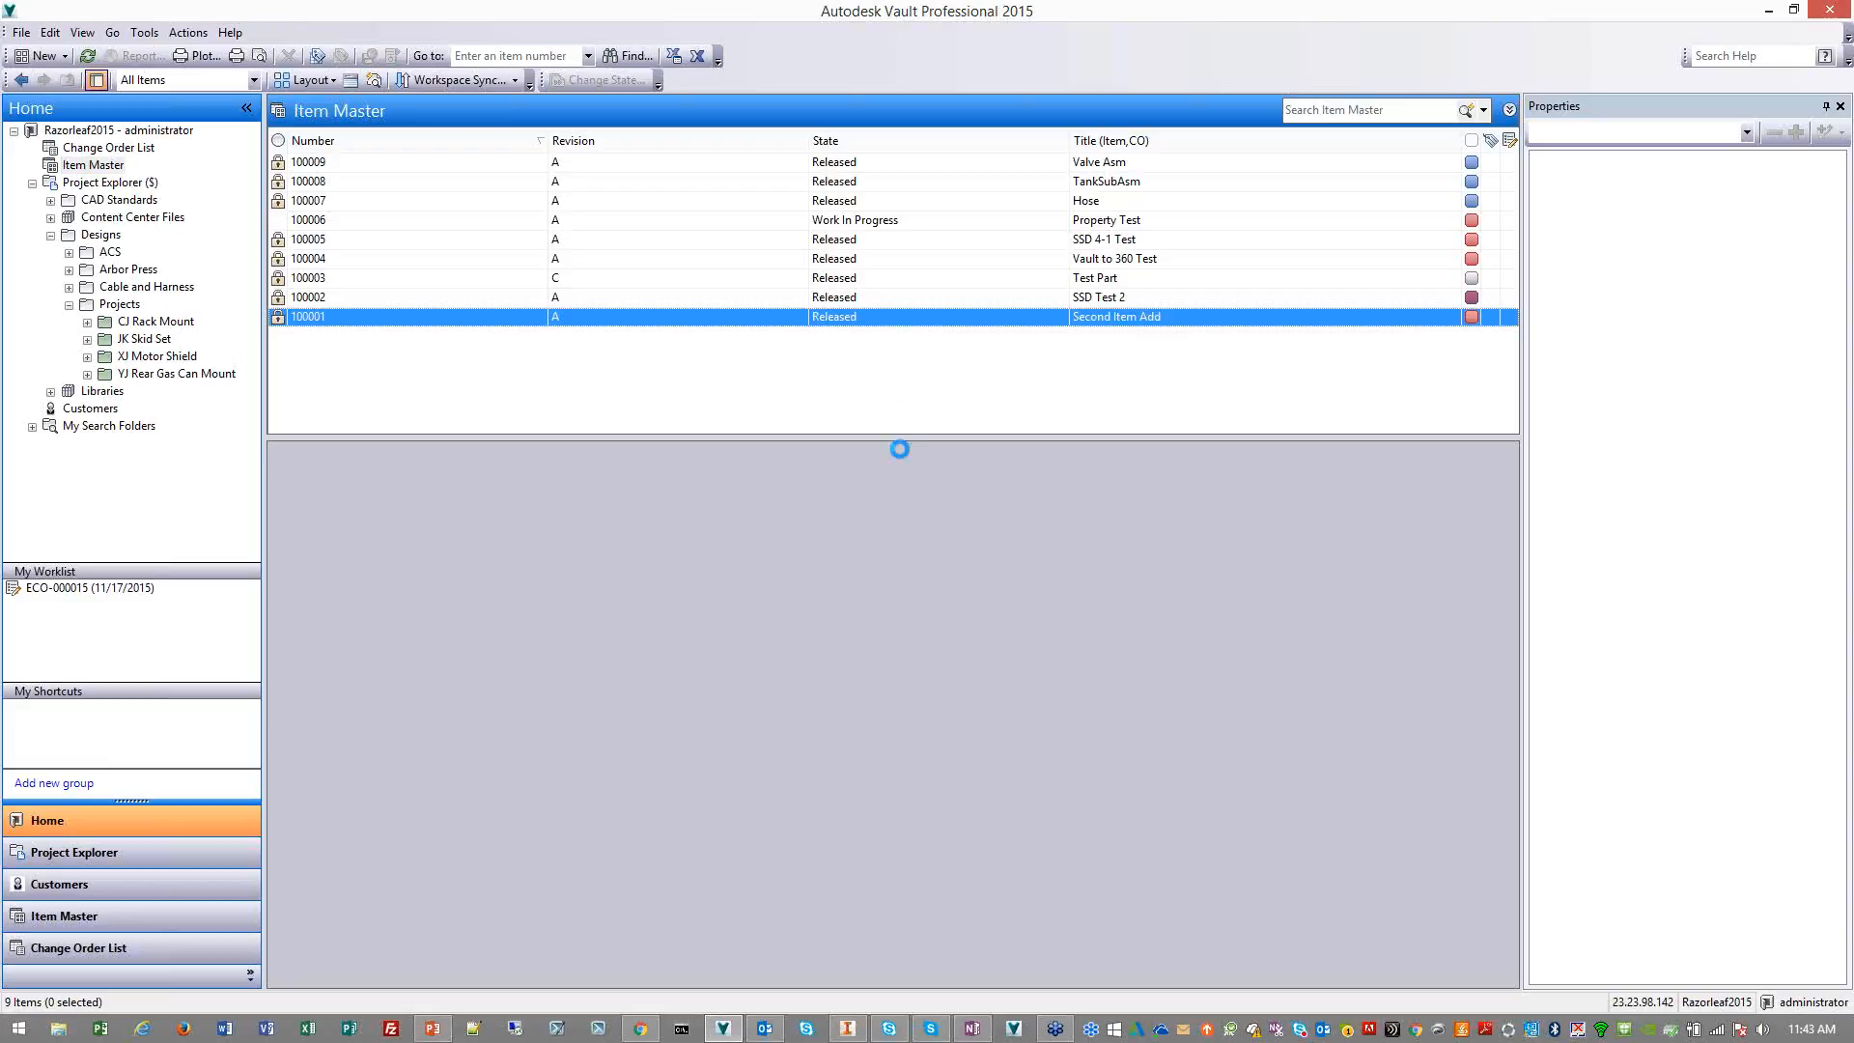